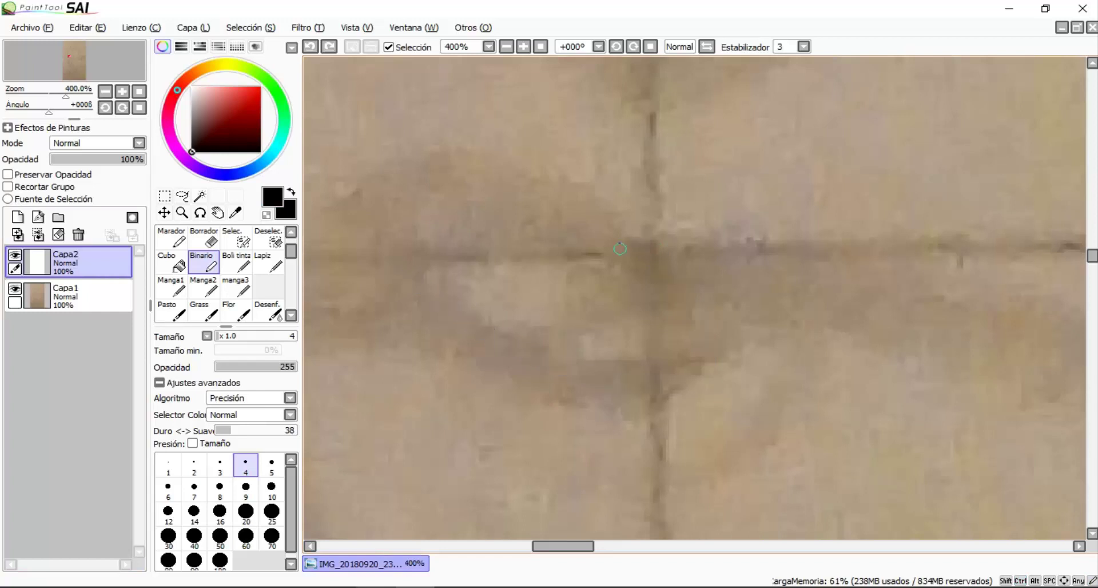
{"action": "mouse_move", "coordinate": [634, 267]}
{"action": "left_mouse_down"}
{"action": "mouse_move", "coordinate": [665, 360]}
{"action": "mouse_move", "coordinate": [433, 247]}
{"action": "mouse_move", "coordinate": [484, 168]}
{"action": "mouse_move", "coordinate": [629, 293]}
{"action": "left_mouse_up"}
{"action": "key", "text": "ctrl+z"}
{"action": "scroll", "coordinate": [578, 275], "scroll_direction": "down", "scroll_amount": 1}
{"action": "scroll", "coordinate": [579, 274], "scroll_direction": "up", "scroll_amount": 1}
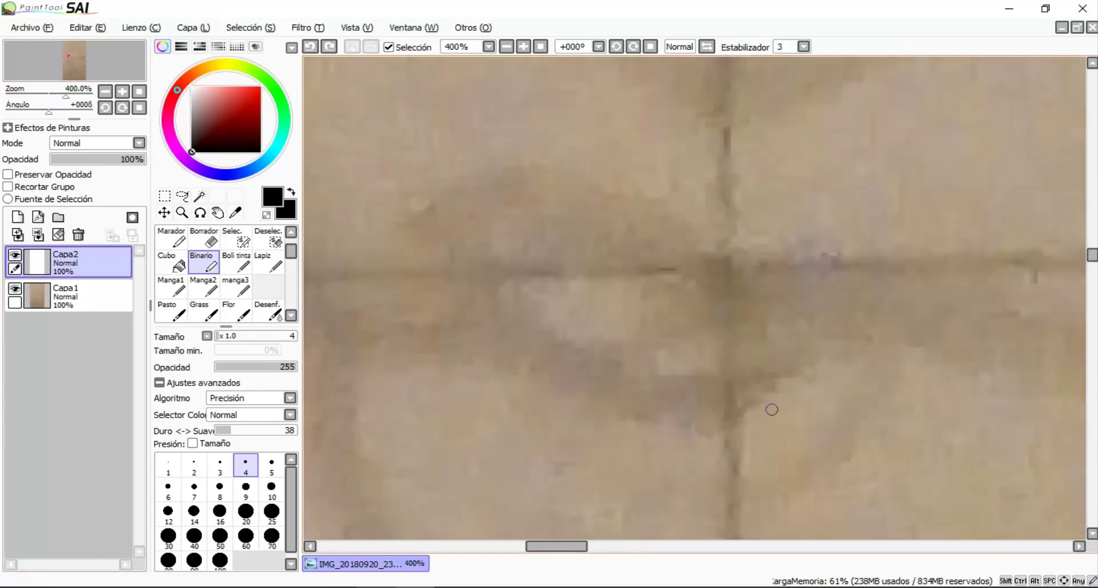
{"action": "mouse_move", "coordinate": [700, 285]}
{"action": "left_mouse_down"}
{"action": "mouse_move", "coordinate": [456, 246]}
{"action": "mouse_move", "coordinate": [516, 142]}
{"action": "mouse_move", "coordinate": [750, 322]}
{"action": "mouse_move", "coordinate": [625, 369]}
{"action": "mouse_move", "coordinate": [473, 198]}
{"action": "left_mouse_up"}
{"action": "key", "text": "ctrl+z"}
{"action": "key", "text": "ctrl+z"}
{"action": "mouse_move", "coordinate": [731, 276]}
{"action": "left_mouse_down"}
{"action": "mouse_move", "coordinate": [785, 358]}
{"action": "mouse_move", "coordinate": [509, 267]}
{"action": "left_mouse_up"}
{"action": "key", "text": "ctrl+z"}
{"action": "mouse_move", "coordinate": [749, 290]}
{"action": "left_mouse_down"}
{"action": "mouse_move", "coordinate": [524, 343]}
{"action": "mouse_move", "coordinate": [592, 191]}
{"action": "mouse_move", "coordinate": [742, 291]}
{"action": "left_mouse_up"}
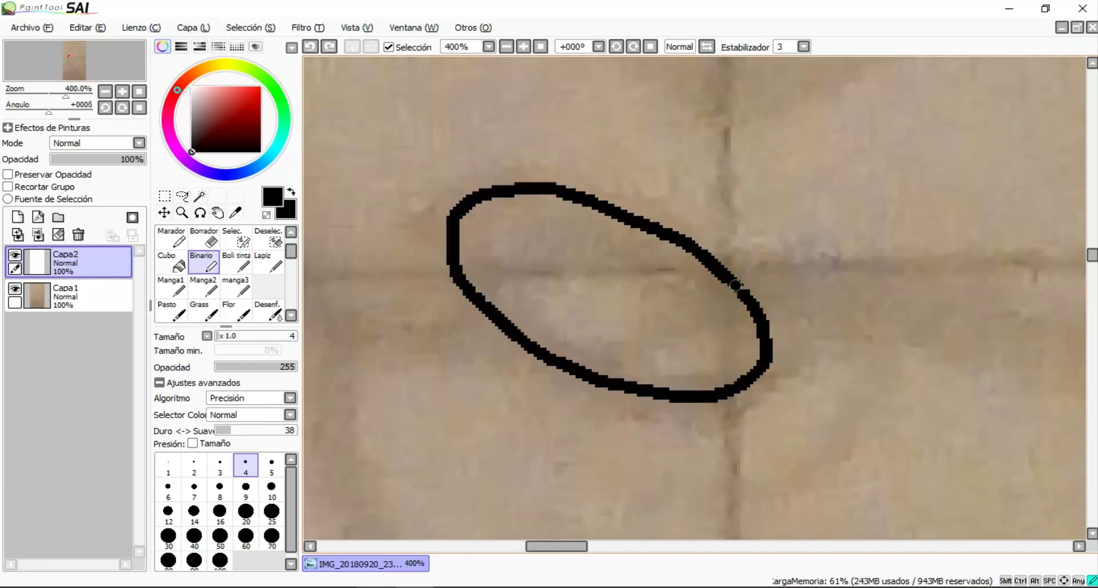
{"action": "scroll", "coordinate": [649, 301], "scroll_direction": "down", "scroll_amount": 5}
{"action": "scroll", "coordinate": [649, 301], "scroll_direction": "up", "scroll_amount": 3}
{"action": "key", "text": "ctrl+z"}
Trace the character's slanted oval nose over the pencil sketch with the 4-pixel black binary pen
{"action": "left_click_drag", "start_coordinate": [666, 293], "coordinate": [572, 309]}
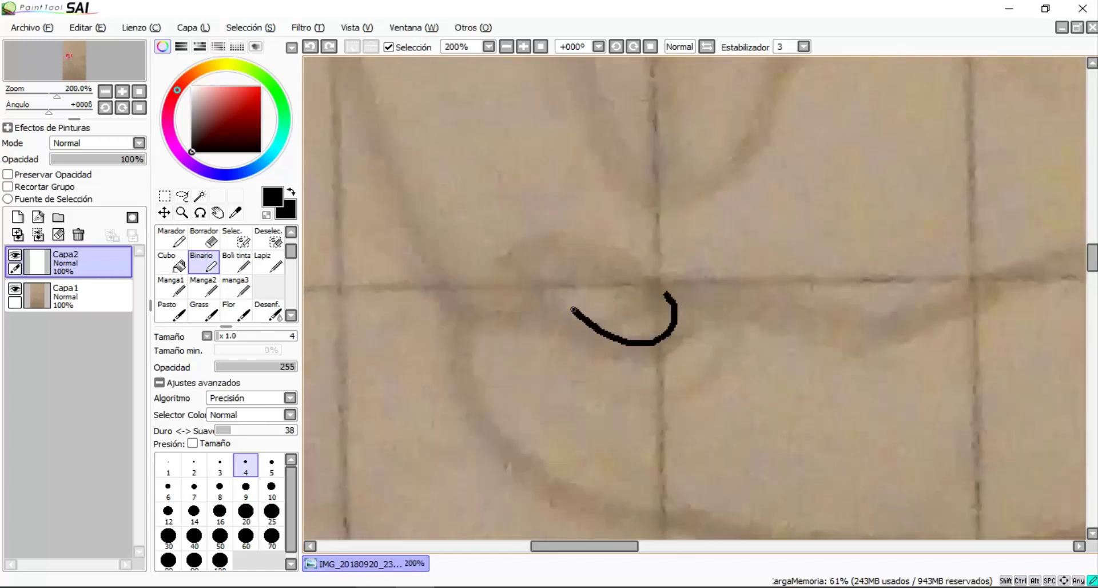
{"action": "scroll", "coordinate": [666, 293], "scroll_direction": "down", "scroll_amount": 4}
{"action": "mouse_move", "coordinate": [632, 272]}
{"action": "left_mouse_down"}
{"action": "mouse_move", "coordinate": [706, 311]}
{"action": "mouse_move", "coordinate": [641, 353]}
{"action": "left_mouse_up"}
{"action": "scroll", "coordinate": [593, 290], "scroll_direction": "up", "scroll_amount": 2}
{"action": "key", "text": "ctrl+z"}
{"action": "scroll", "coordinate": [708, 311], "scroll_direction": "up", "scroll_amount": 3}
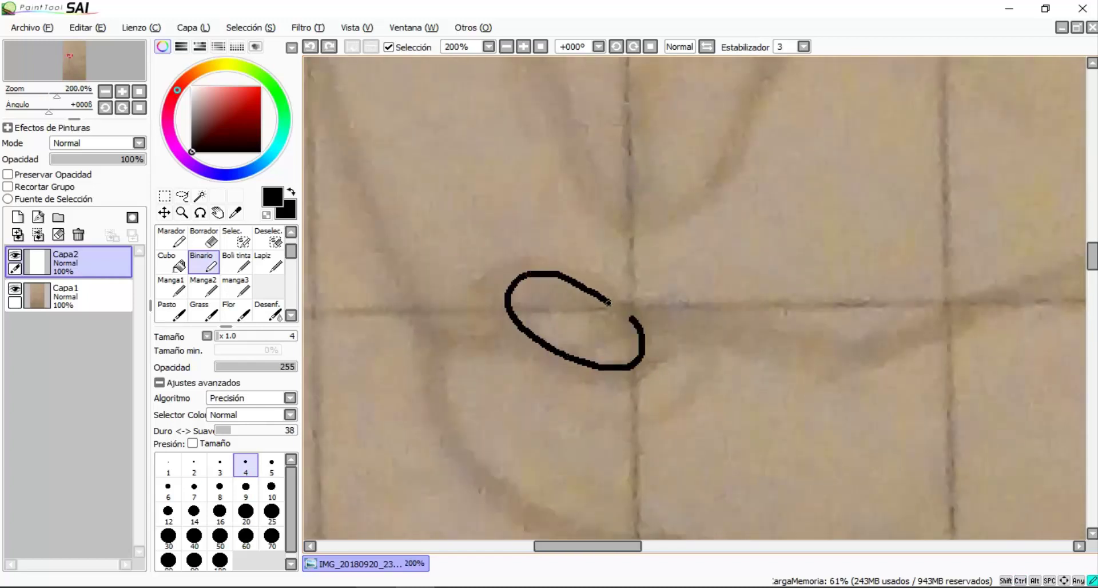
{"action": "left_click_drag", "start_coordinate": [608, 303], "coordinate": [632, 317]}
Ink the muzzle's upper edge from the nose through its central dip and up the following slope
{"action": "scroll", "coordinate": [631, 317], "scroll_direction": "down", "scroll_amount": 3}
{"action": "scroll", "coordinate": [658, 324], "scroll_direction": "up", "scroll_amount": 2}
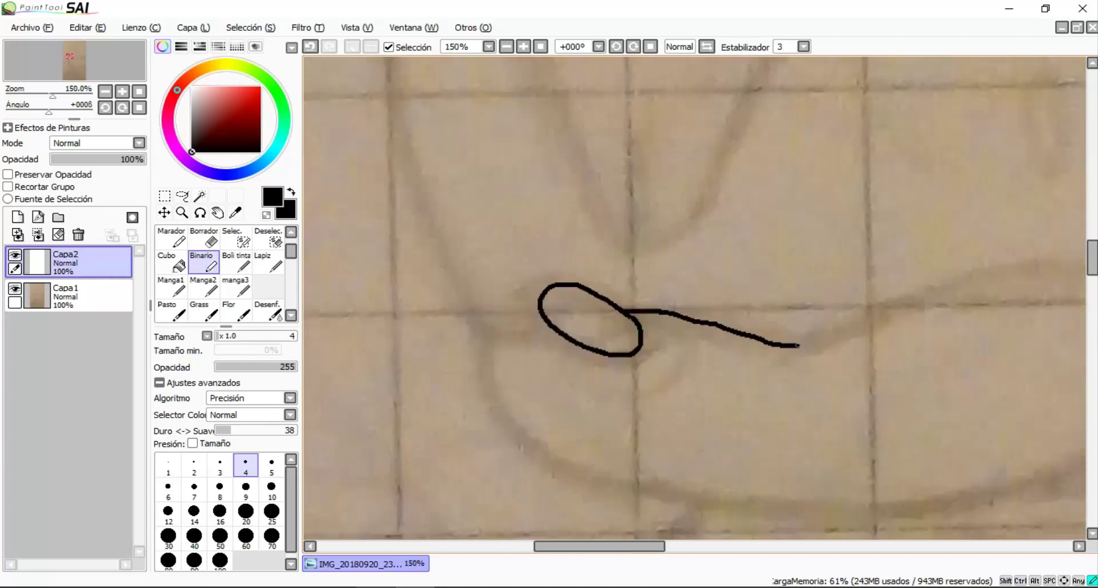
{"action": "scroll", "coordinate": [961, 290], "scroll_direction": "down", "scroll_amount": 2}
{"action": "scroll", "coordinate": [858, 309], "scroll_direction": "up", "scroll_amount": 1}
{"action": "mouse_move", "coordinate": [832, 309]}
{"action": "left_mouse_down"}
{"action": "mouse_move", "coordinate": [997, 308]}
{"action": "mouse_move", "coordinate": [1039, 381]}
{"action": "mouse_move", "coordinate": [967, 481]}
{"action": "left_mouse_up"}
{"action": "scroll", "coordinate": [938, 461], "scroll_direction": "down", "scroll_amount": 2}
{"action": "key", "text": "ctrl+z"}
{"action": "scroll", "coordinate": [936, 459], "scroll_direction": "up", "scroll_amount": 3}
{"action": "scroll", "coordinate": [713, 250], "scroll_direction": "down", "scroll_amount": 3}
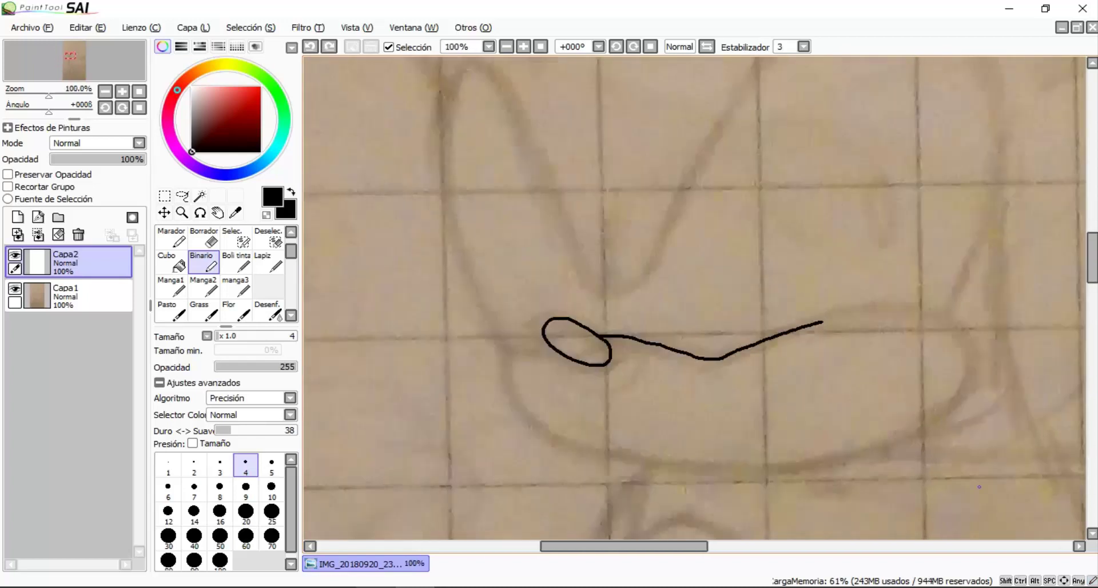
{"action": "scroll", "coordinate": [713, 249], "scroll_direction": "up", "scroll_amount": 1}
{"action": "key", "text": "ctrl+z"}
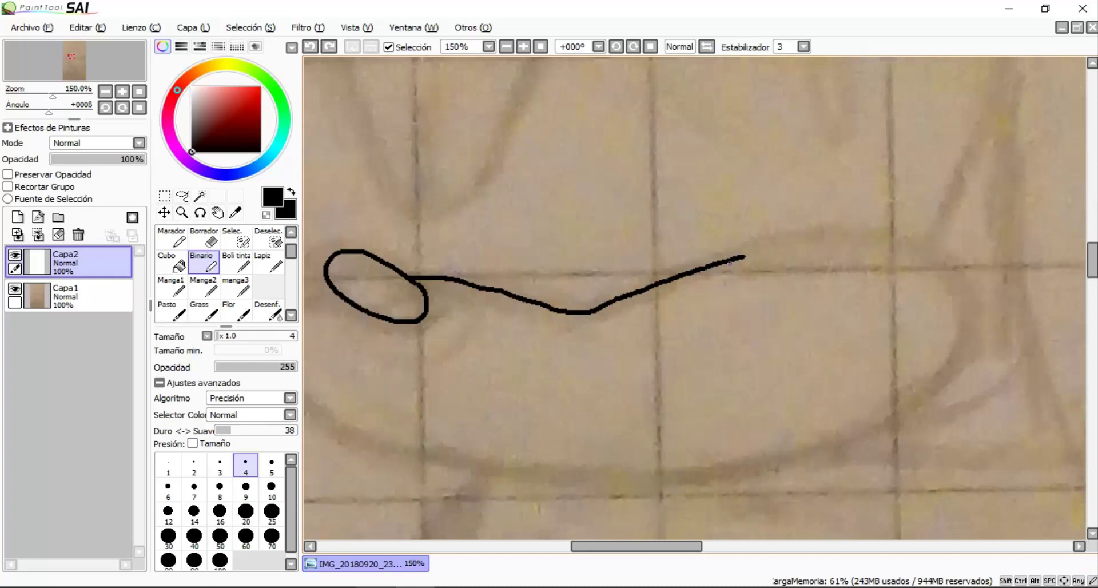
Trace the muzzle's rounded far end and its underside back around to the nose
{"action": "left_click_drag", "start_coordinate": [743, 255], "coordinate": [852, 243]}
{"action": "left_click_drag", "start_coordinate": [922, 398], "coordinate": [712, 468]}
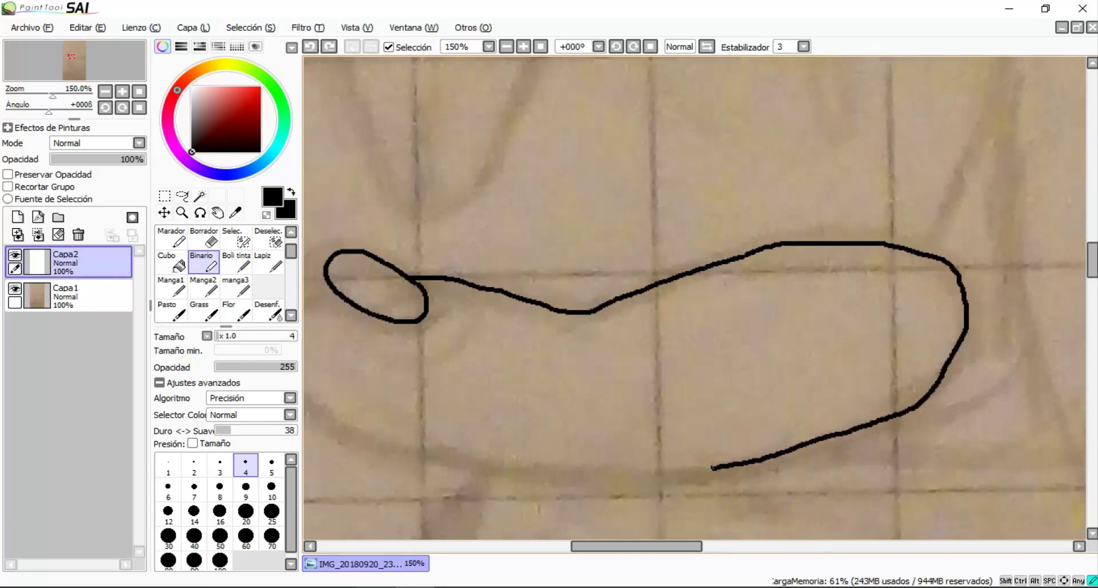
{"action": "scroll", "coordinate": [562, 456], "scroll_direction": "down", "scroll_amount": 2}
{"action": "scroll", "coordinate": [538, 260], "scroll_direction": "up", "scroll_amount": 4}
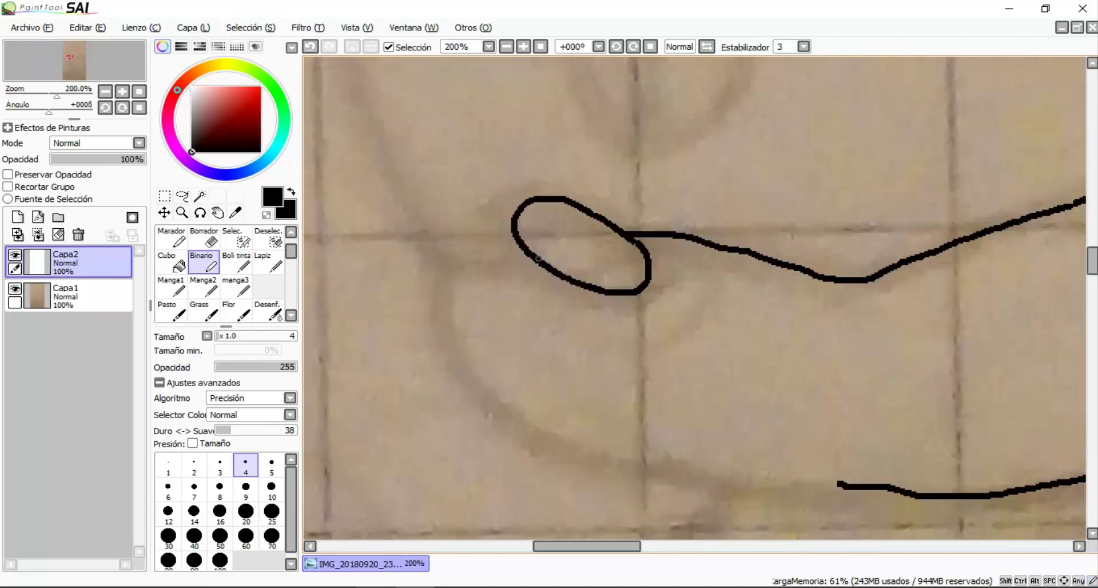
{"action": "mouse_move", "coordinate": [455, 334]}
{"action": "left_mouse_down"}
{"action": "mouse_move", "coordinate": [589, 465]}
{"action": "mouse_move", "coordinate": [895, 486]}
{"action": "left_mouse_up"}
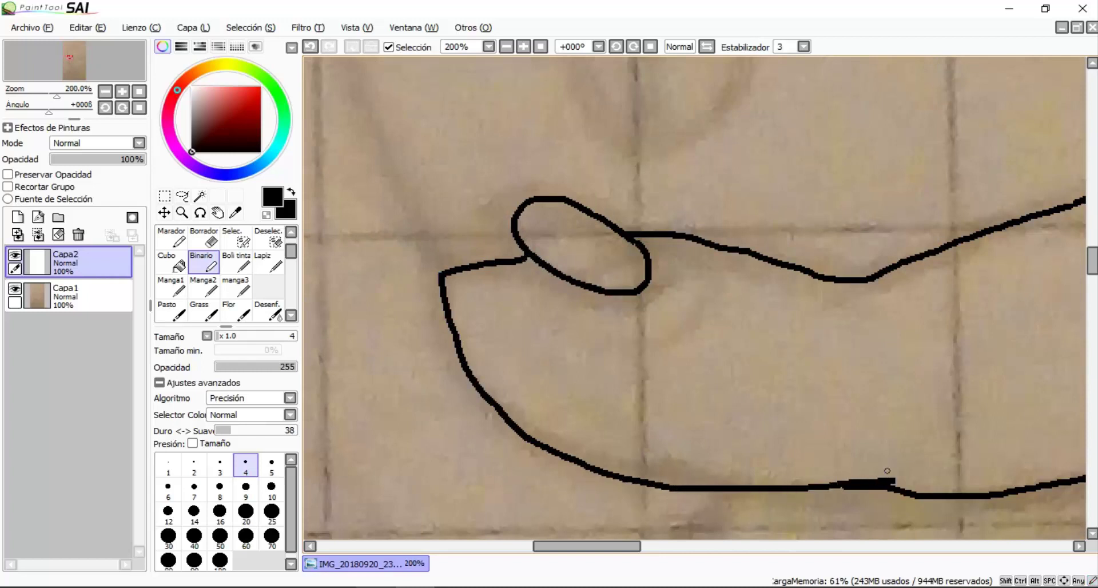
Erase the uneven, overlapping line along the middle of the muzzle's underside
{"action": "scroll", "coordinate": [695, 298], "scroll_direction": "down", "scroll_amount": 1}
{"action": "scroll", "coordinate": [695, 297], "scroll_direction": "up", "scroll_amount": 2}
{"action": "key", "text": "e"}
{"action": "left_click_drag", "start_coordinate": [515, 419], "coordinate": [1033, 430]}
{"action": "scroll", "coordinate": [1033, 430], "scroll_direction": "down", "scroll_amount": 3}
{"action": "scroll", "coordinate": [858, 360], "scroll_direction": "up", "scroll_amount": 1}
{"action": "scroll", "coordinate": [858, 361], "scroll_direction": "up", "scroll_amount": 3}
Redraw the erased stretch of the muzzle's underside so both line ends join
{"action": "key", "text": "b"}
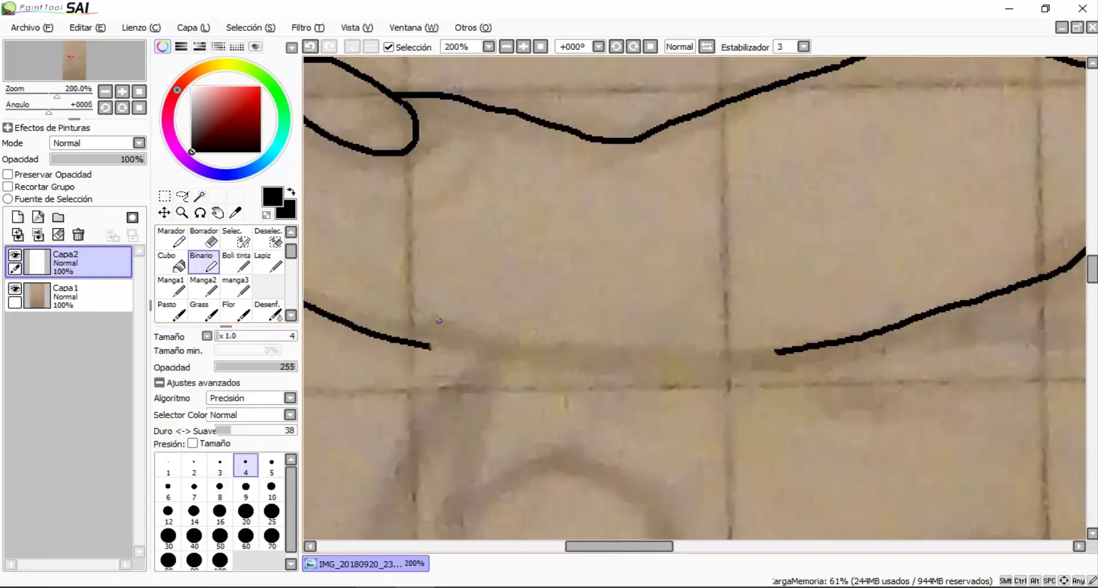
{"action": "key", "text": "ctrl+z"}
{"action": "mouse_move", "coordinate": [431, 346]}
{"action": "left_mouse_down"}
{"action": "mouse_move", "coordinate": [653, 362]}
{"action": "mouse_move", "coordinate": [807, 354]}
{"action": "mouse_move", "coordinate": [633, 360]}
{"action": "left_mouse_up"}
{"action": "scroll", "coordinate": [784, 351], "scroll_direction": "up", "scroll_amount": 1}
{"action": "key", "text": "e"}
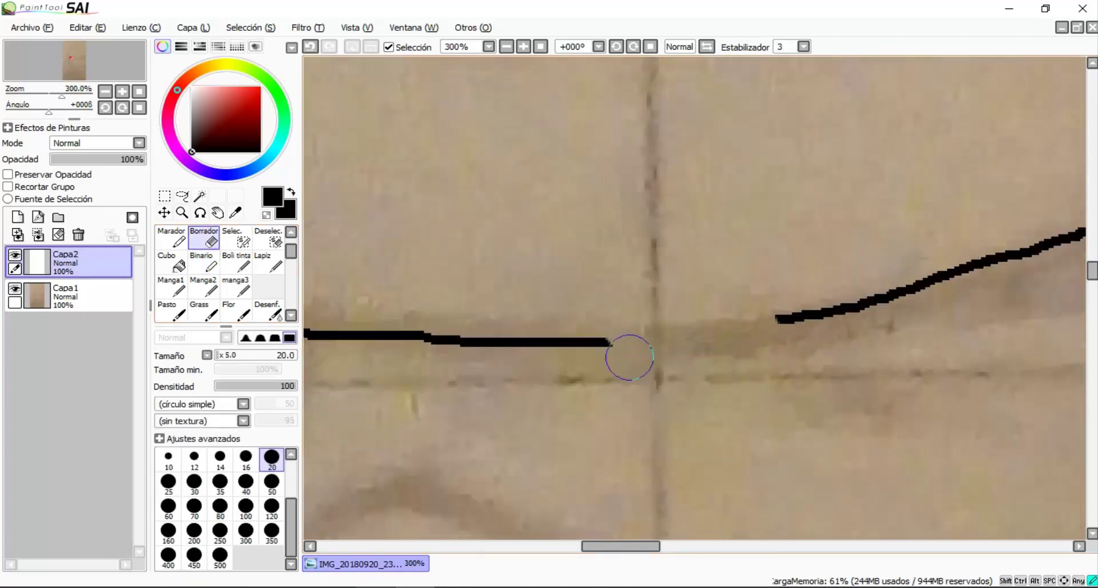
{"action": "key", "text": "b"}
{"action": "scroll", "coordinate": [437, 363], "scroll_direction": "up", "scroll_amount": 1}
{"action": "scroll", "coordinate": [743, 320], "scroll_direction": "up", "scroll_amount": 1}
{"action": "left_click_drag", "start_coordinate": [1007, 289], "coordinate": [699, 332]}
{"action": "key", "text": "ctrl+z"}
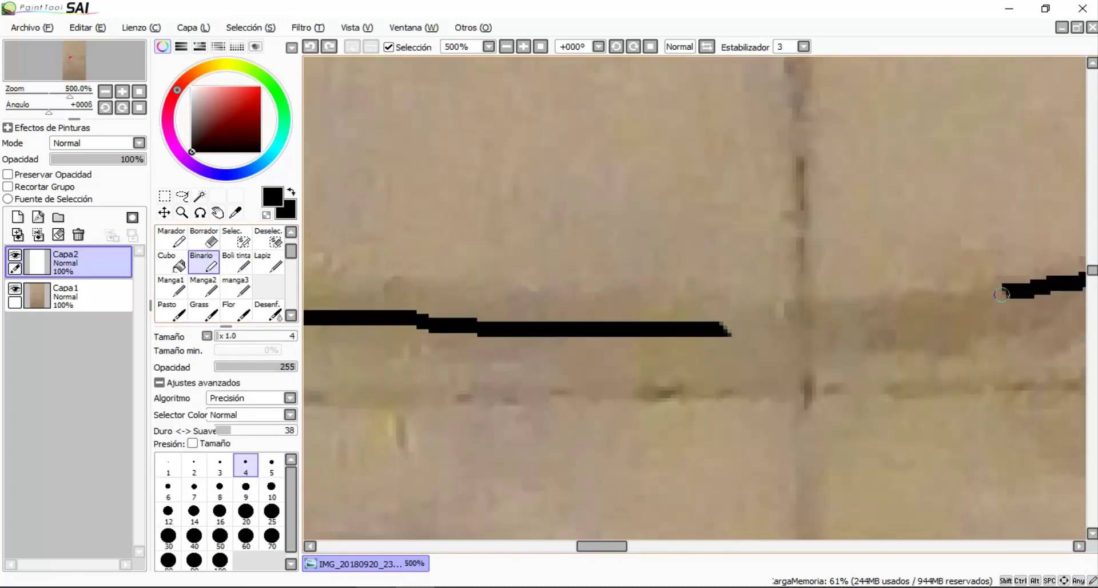
{"action": "left_click_drag", "start_coordinate": [1005, 291], "coordinate": [731, 333]}
{"action": "scroll", "coordinate": [731, 333], "scroll_direction": "down", "scroll_amount": 5}
{"action": "scroll", "coordinate": [540, 189], "scroll_direction": "up", "scroll_amount": 2}
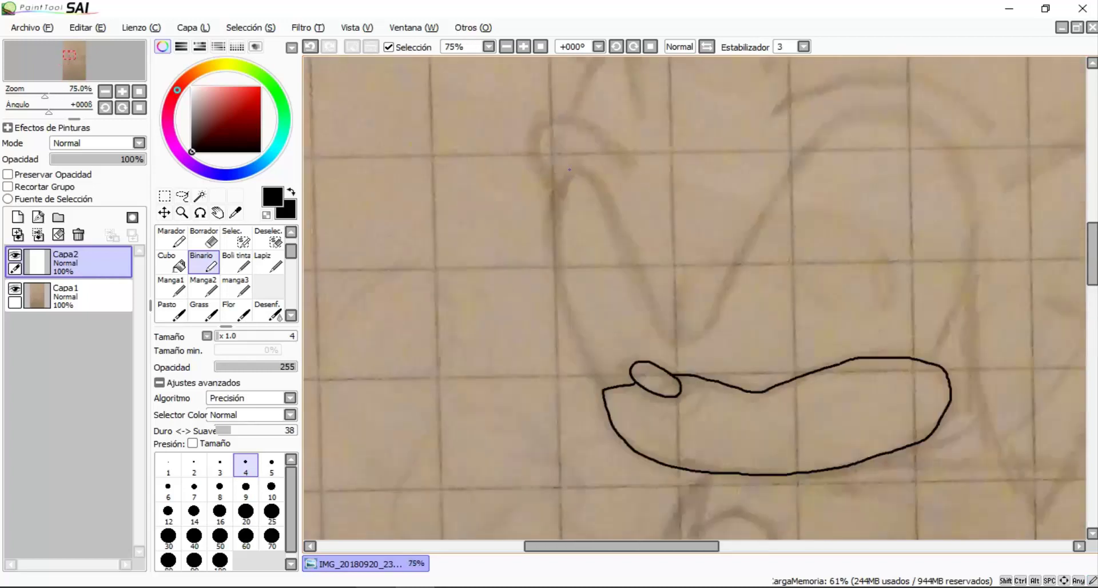
{"action": "key", "text": "ctrl+z"}
{"action": "scroll", "coordinate": [586, 334], "scroll_direction": "up", "scroll_amount": 1}
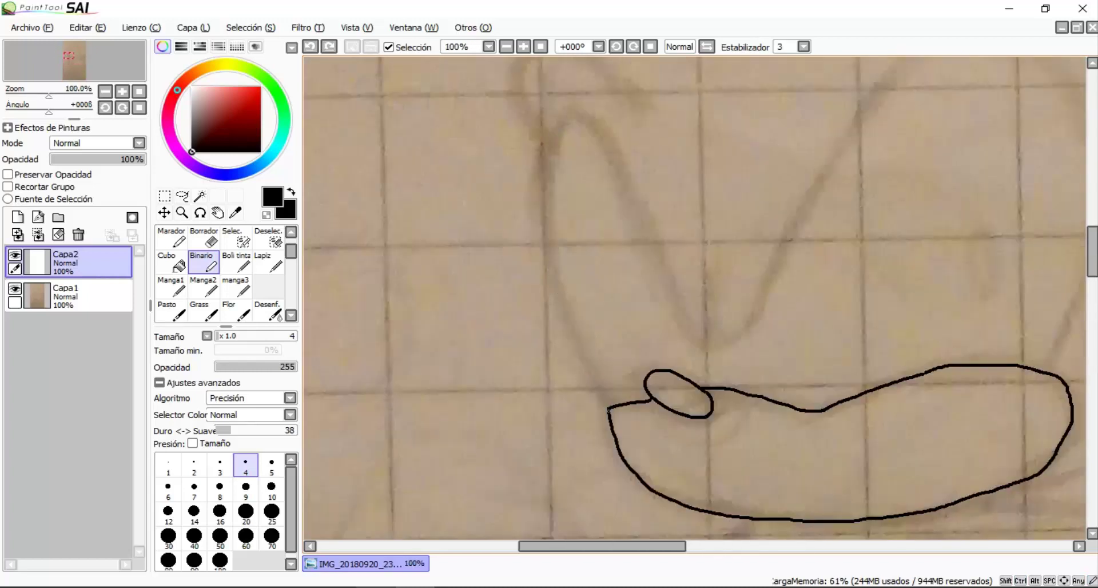
{"action": "mouse_move", "coordinate": [608, 408]}
{"action": "left_mouse_down"}
{"action": "mouse_move", "coordinate": [580, 345]}
{"action": "mouse_move", "coordinate": [561, 169]}
{"action": "mouse_move", "coordinate": [548, 326]}
{"action": "left_mouse_up"}
{"action": "key", "text": "ctrl+z"}
{"action": "key", "text": "ctrl+z"}
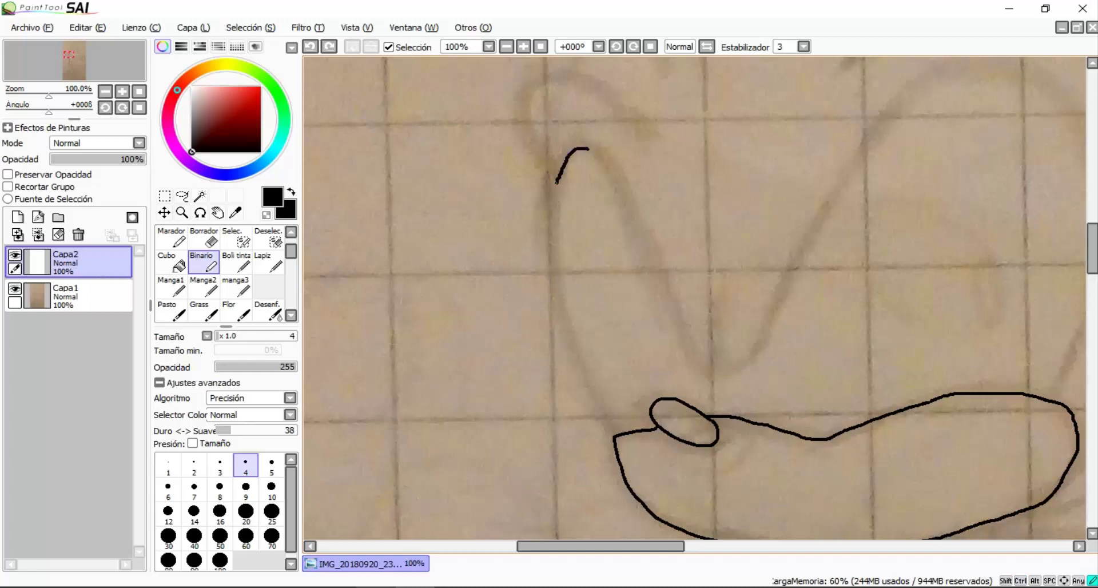
{"action": "key", "text": "ctrl+z"}
{"action": "scroll", "coordinate": [607, 387], "scroll_direction": "up", "scroll_amount": 1}
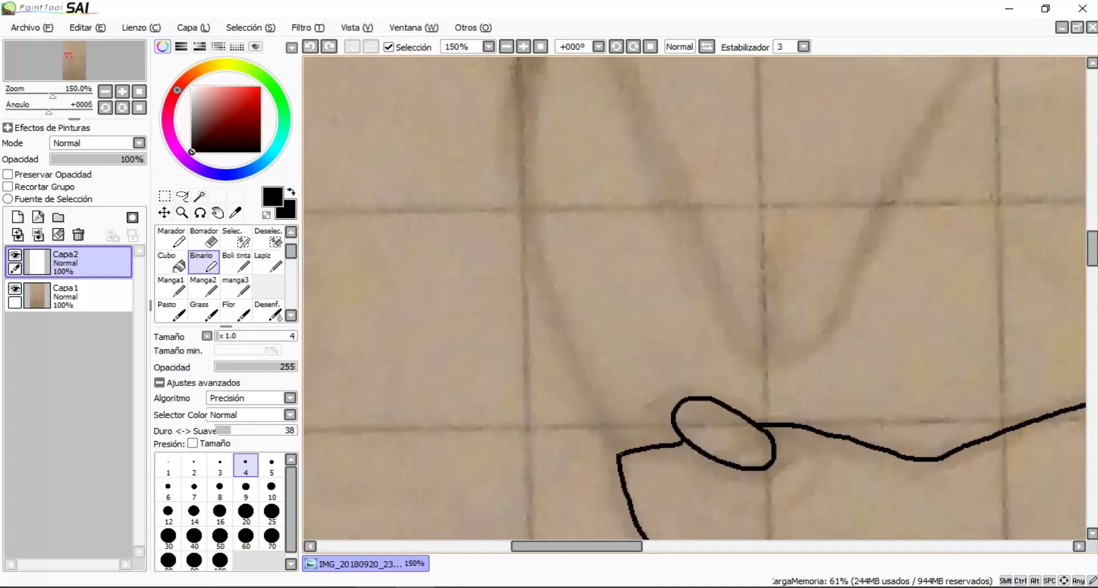
{"action": "mouse_move", "coordinate": [606, 427]}
{"action": "left_mouse_down"}
{"action": "mouse_move", "coordinate": [555, 324]}
{"action": "mouse_move", "coordinate": [539, 120]}
{"action": "mouse_move", "coordinate": [548, 65]}
{"action": "left_mouse_up"}
{"action": "key", "text": "ctrl+z"}
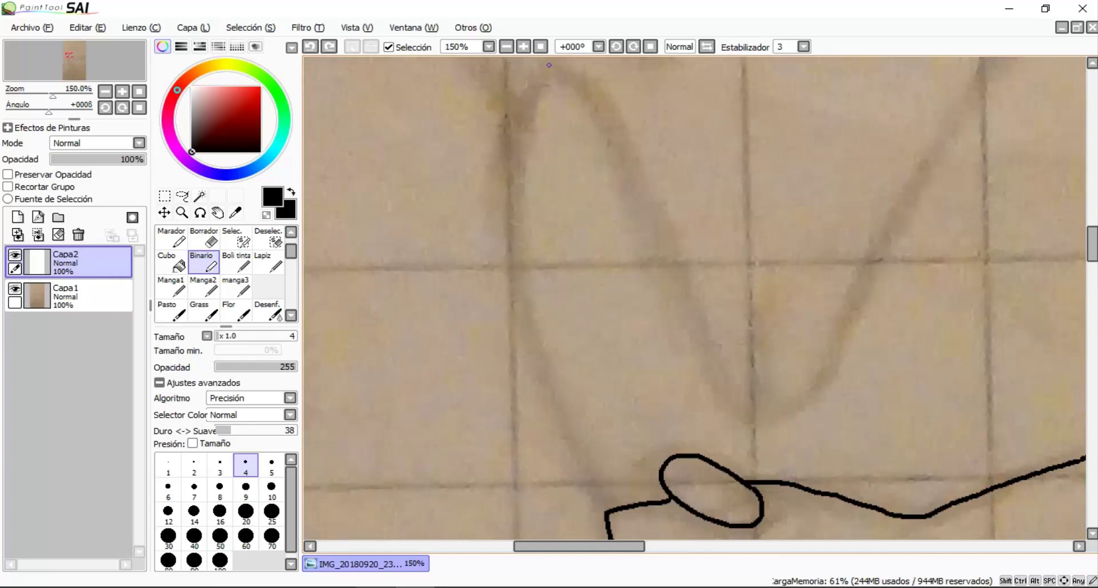
{"action": "scroll", "coordinate": [605, 508], "scroll_direction": "down", "scroll_amount": 1}
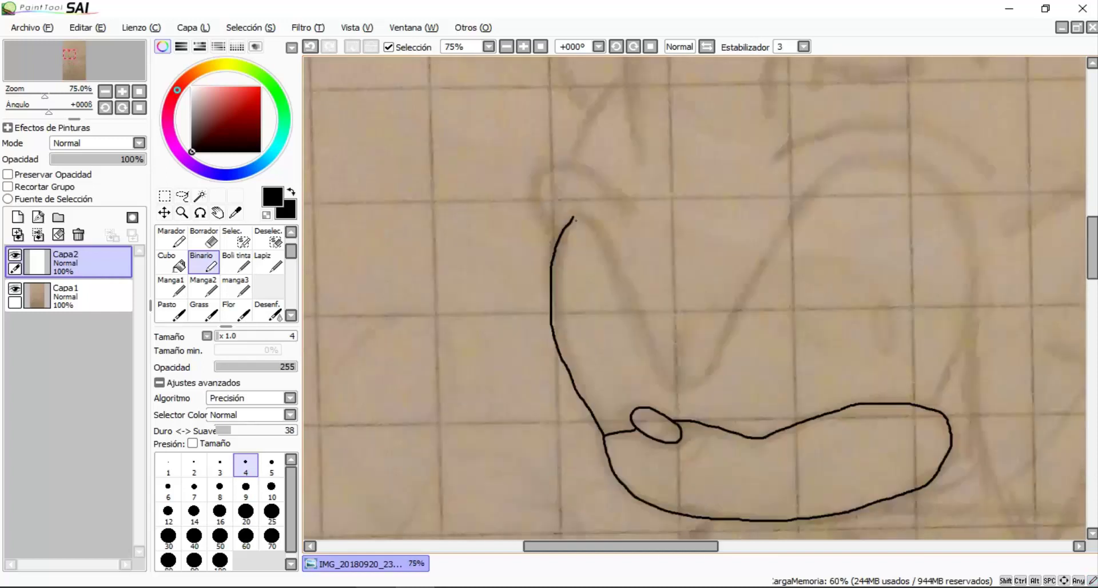
{"action": "scroll", "coordinate": [605, 507], "scroll_direction": "up", "scroll_amount": 2}
{"action": "key", "text": "ctrl+z"}
{"action": "scroll", "coordinate": [606, 508], "scroll_direction": "down", "scroll_amount": 2}
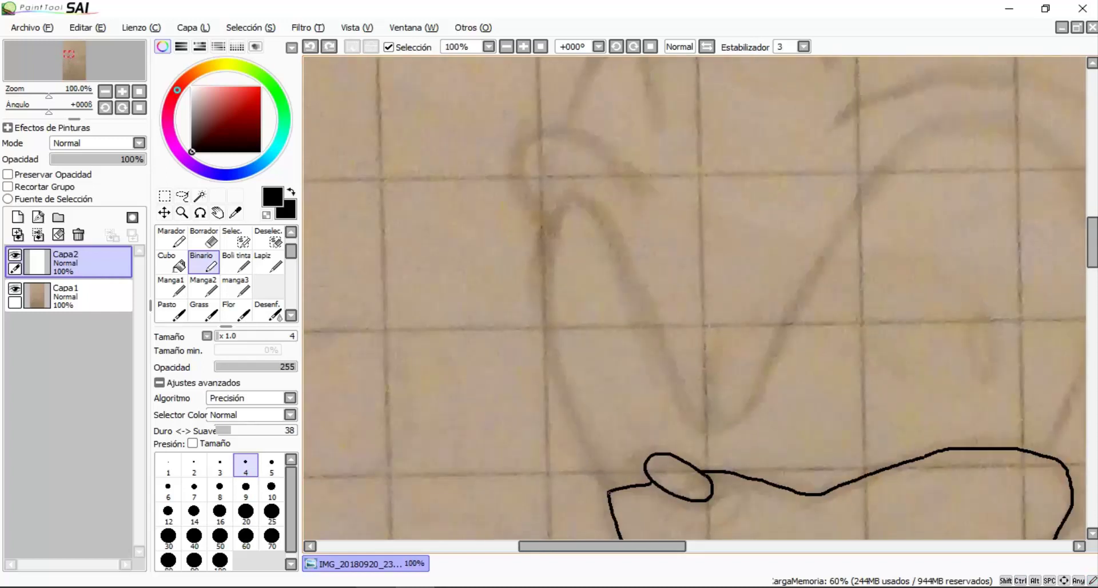
{"action": "scroll", "coordinate": [549, 200], "scroll_direction": "down", "scroll_amount": 1}
{"action": "scroll", "coordinate": [544, 183], "scroll_direction": "up", "scroll_amount": 3}
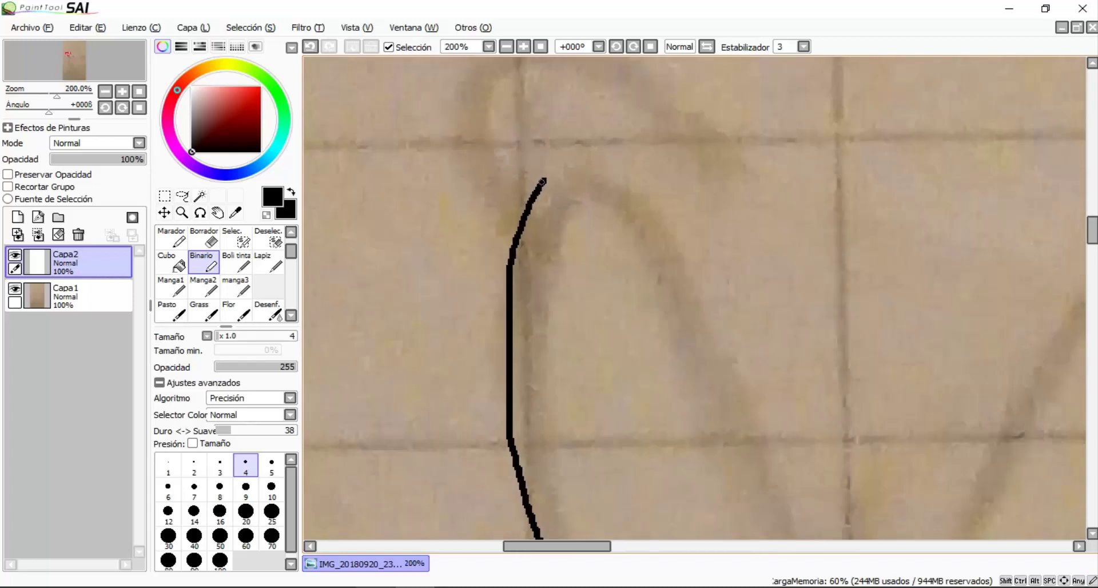
{"action": "key", "text": "ctrl+z"}
{"action": "scroll", "coordinate": [592, 367], "scroll_direction": "down", "scroll_amount": 3}
{"action": "scroll", "coordinate": [593, 368], "scroll_direction": "up", "scroll_amount": 2}
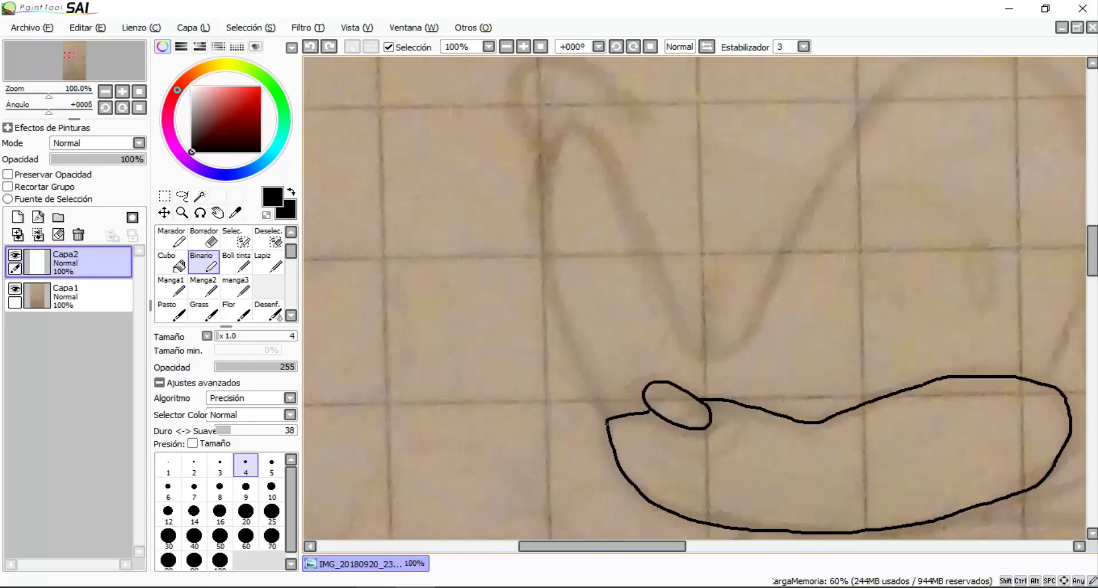
{"action": "scroll", "coordinate": [598, 412], "scroll_direction": "down", "scroll_amount": 2}
{"action": "scroll", "coordinate": [592, 420], "scroll_direction": "up", "scroll_amount": 2}
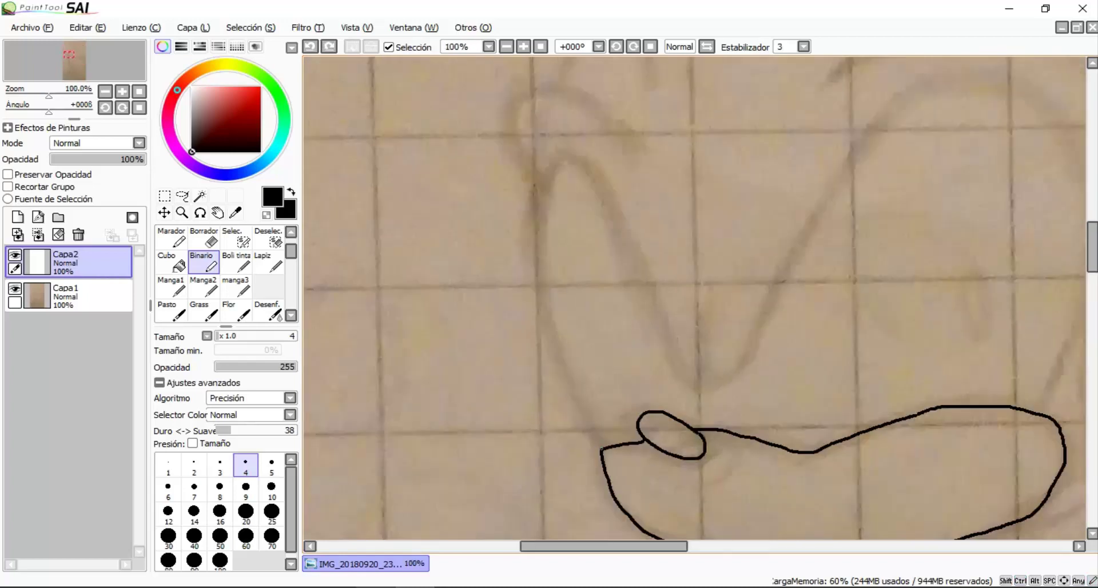
{"action": "scroll", "coordinate": [629, 286], "scroll_direction": "down", "scroll_amount": 2}
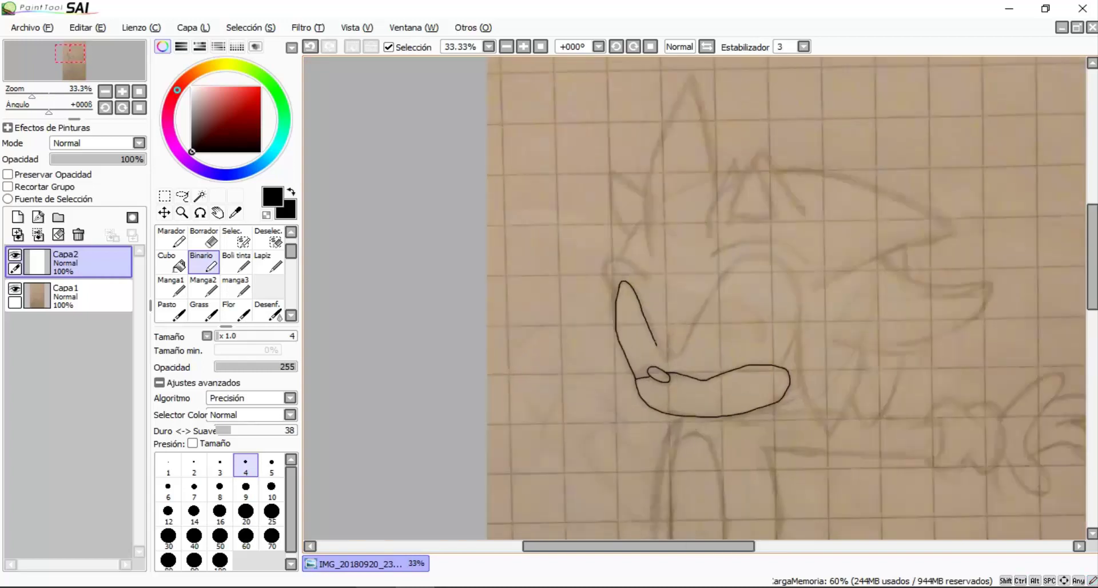
{"action": "key", "text": "ctrl+z"}
Trace the outer edge of the left eye from its top down to the muzzle's left corner
{"action": "scroll", "coordinate": [572, 188], "scroll_direction": "up", "scroll_amount": 2}
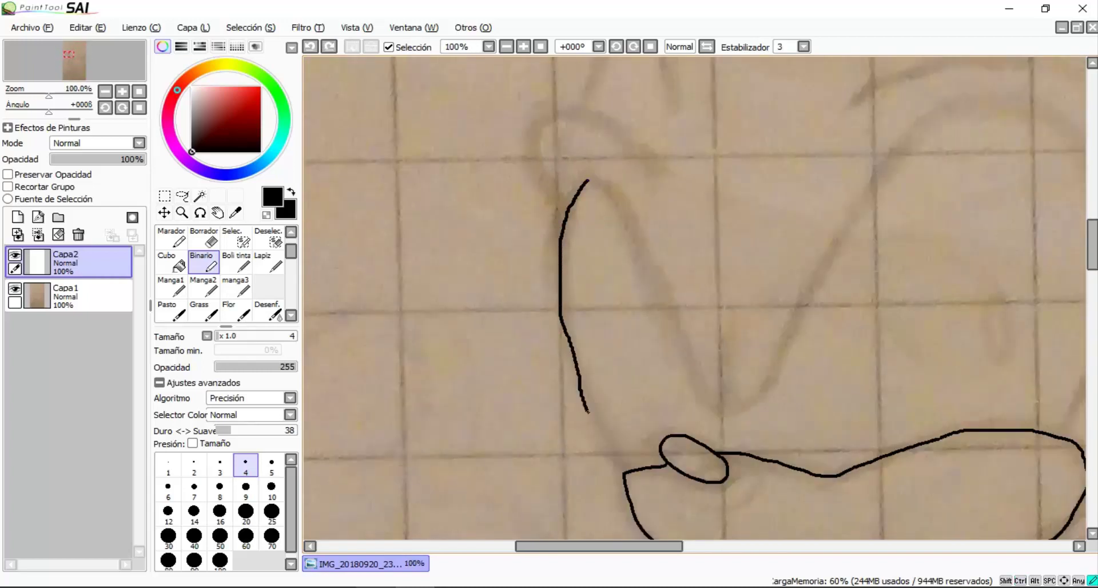
{"action": "left_click_drag", "start_coordinate": [588, 411], "coordinate": [595, 451]}
{"action": "key", "text": "ctrl+z"}
{"action": "mouse_move", "coordinate": [577, 192]}
{"action": "left_mouse_down"}
{"action": "mouse_move", "coordinate": [585, 387]}
{"action": "mouse_move", "coordinate": [623, 472]}
{"action": "left_mouse_up"}
{"action": "scroll", "coordinate": [626, 475], "scroll_direction": "up", "scroll_amount": 5}
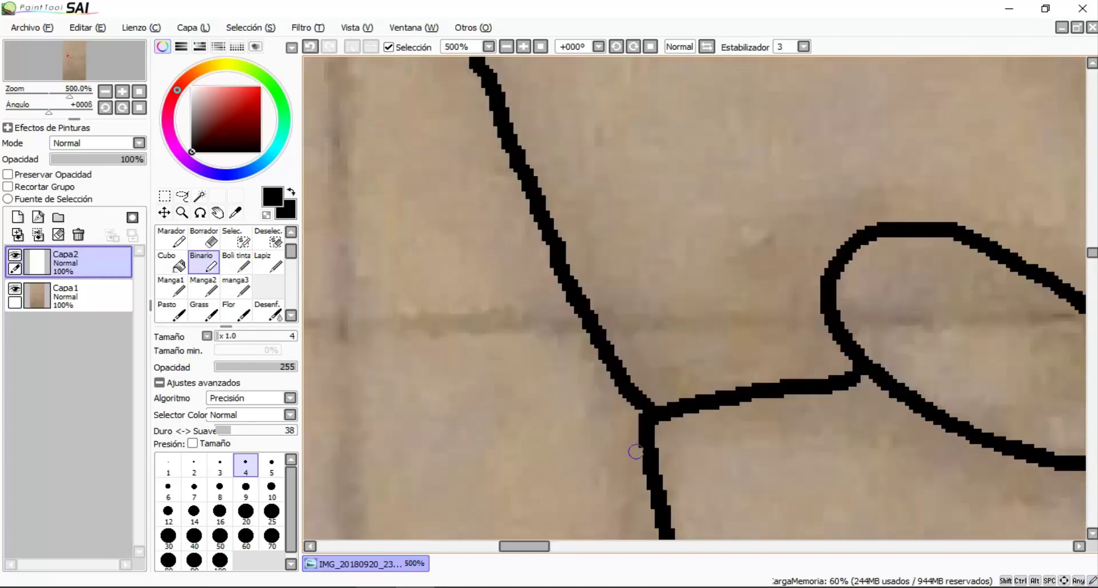
Trace the left eye's rounded top and upper inner side, plus the bottom of the V between the eyes
{"action": "scroll", "coordinate": [634, 451], "scroll_direction": "down", "scroll_amount": 5}
{"action": "scroll", "coordinate": [547, 130], "scroll_direction": "up", "scroll_amount": 2}
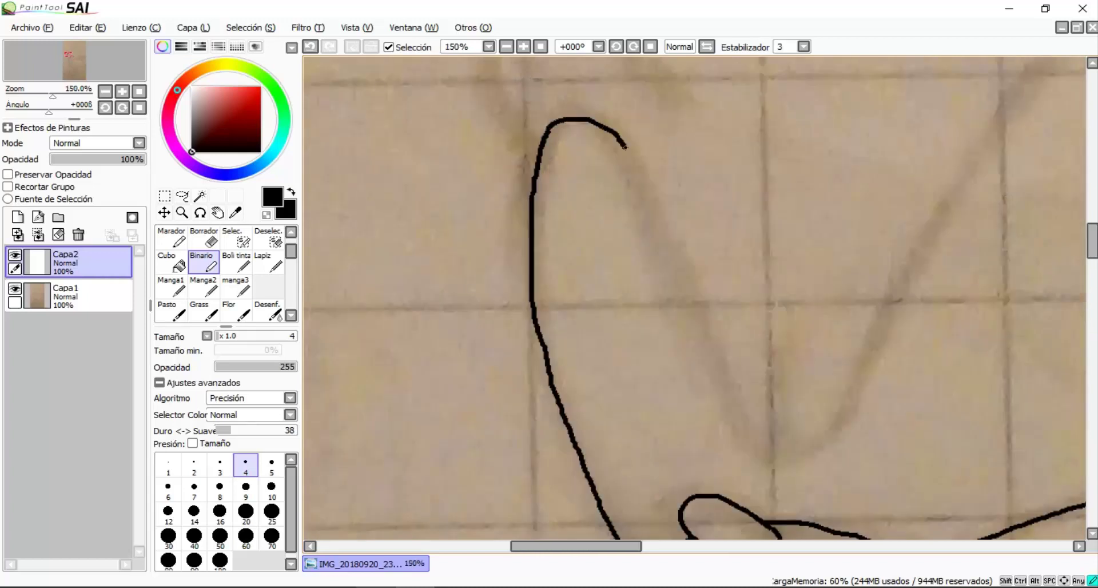
{"action": "left_click_drag", "start_coordinate": [740, 342], "coordinate": [724, 311]}
{"action": "left_click_drag", "start_coordinate": [756, 346], "coordinate": [759, 377]}
{"action": "left_click_drag", "start_coordinate": [804, 412], "coordinate": [858, 321]}
{"action": "scroll", "coordinate": [859, 322], "scroll_direction": "down", "scroll_amount": 1}
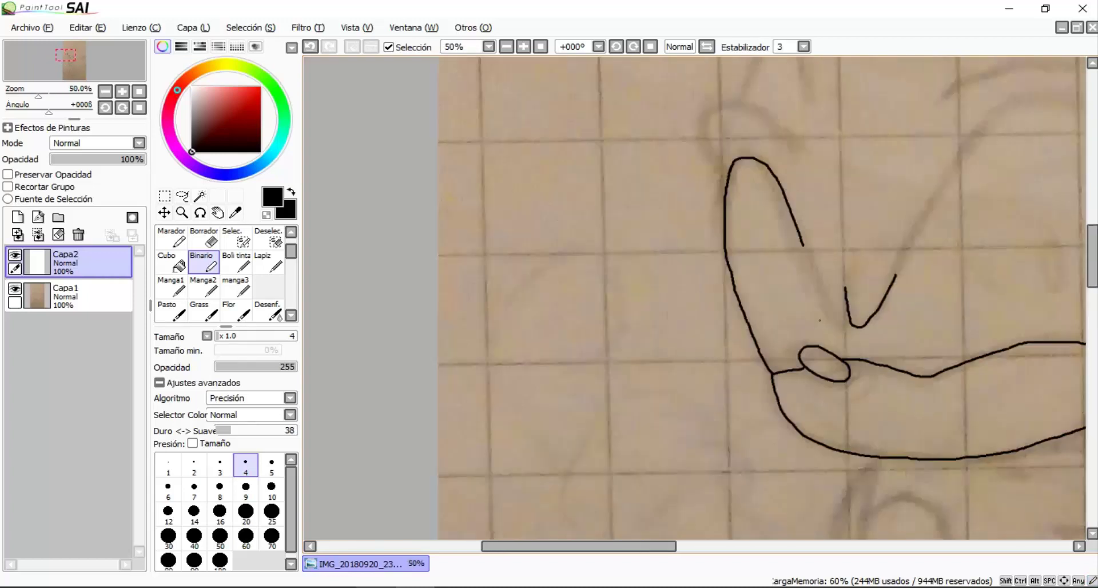
Extend the left eye's inner side down to join the bottom of the V between the eyes
{"action": "scroll", "coordinate": [863, 322], "scroll_direction": "up", "scroll_amount": 1}
{"action": "scroll", "coordinate": [834, 320], "scroll_direction": "up", "scroll_amount": 3}
{"action": "scroll", "coordinate": [801, 257], "scroll_direction": "down", "scroll_amount": 3}
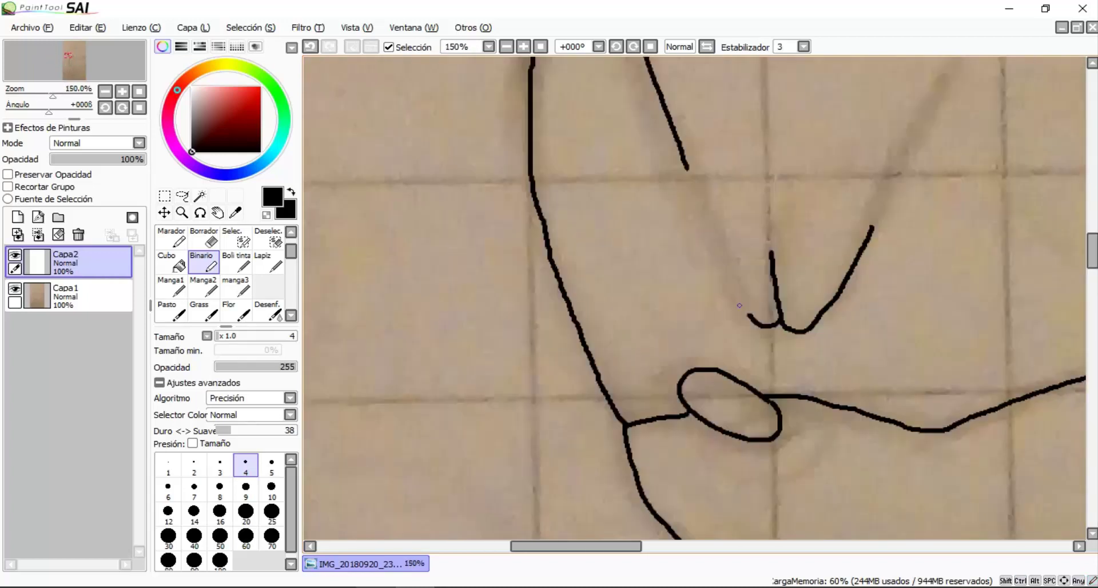
{"action": "scroll", "coordinate": [772, 229], "scroll_direction": "up", "scroll_amount": 2}
{"action": "mouse_move", "coordinate": [689, 158]}
{"action": "left_mouse_down"}
{"action": "mouse_move", "coordinate": [826, 447]}
{"action": "mouse_move", "coordinate": [712, 228]}
{"action": "mouse_move", "coordinate": [819, 463]}
{"action": "left_mouse_up"}
{"action": "key", "text": "ctrl+z"}
{"action": "key", "text": "ctrl+z"}
{"action": "left_click_drag", "start_coordinate": [689, 157], "coordinate": [817, 448]}
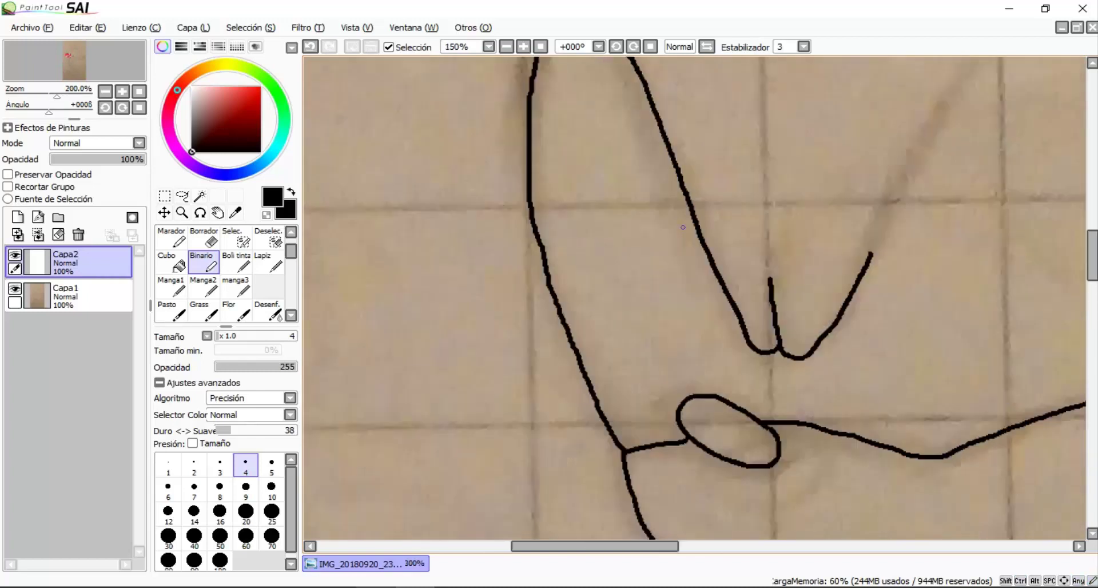
Trace the right eye's inner edge from the V up and over the top of the eye
{"action": "scroll", "coordinate": [817, 447], "scroll_direction": "down", "scroll_amount": 2}
{"action": "mouse_move", "coordinate": [609, 339]}
{"action": "left_mouse_down"}
{"action": "mouse_move", "coordinate": [686, 203]}
{"action": "mouse_move", "coordinate": [832, 92]}
{"action": "left_mouse_up"}
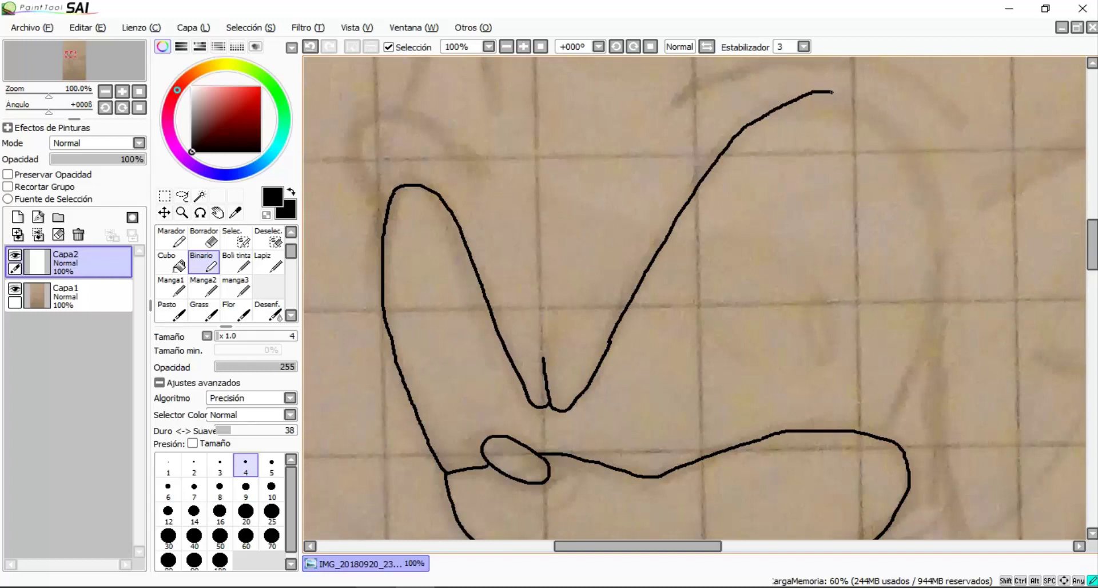
{"action": "key", "text": "ctrl+z"}
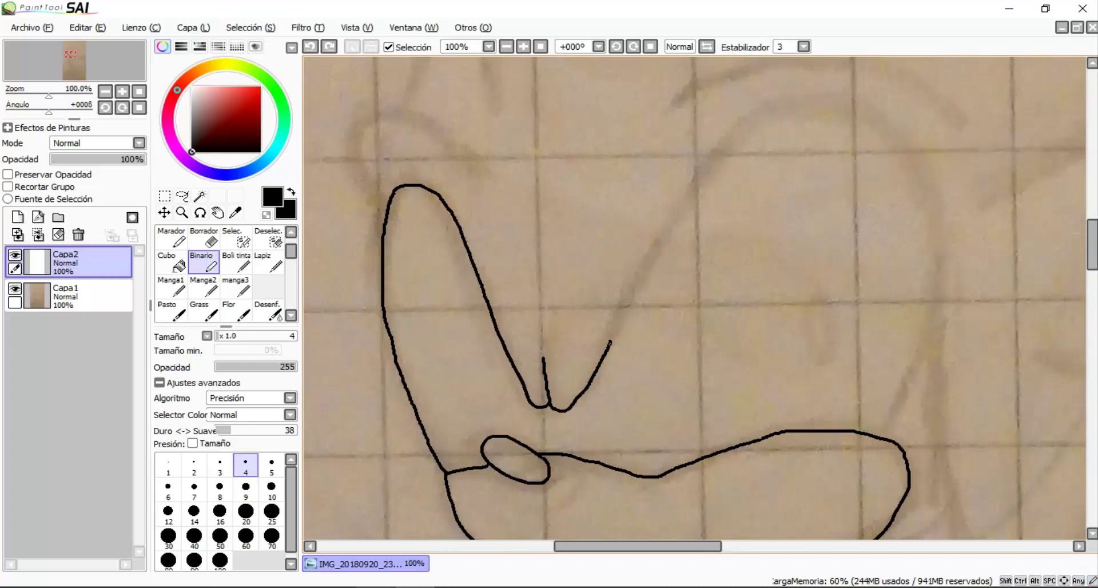
{"action": "mouse_move", "coordinate": [610, 341]}
{"action": "left_mouse_down"}
{"action": "mouse_move", "coordinate": [704, 151]}
{"action": "mouse_move", "coordinate": [726, 132]}
{"action": "left_mouse_up"}
{"action": "key", "text": "ctrl+z"}
{"action": "key", "text": "ctrl+z"}
{"action": "left_click_drag", "start_coordinate": [610, 342], "coordinate": [713, 176]}
{"action": "key", "text": "ctrl+z"}
{"action": "mouse_move", "coordinate": [610, 342]}
{"action": "left_mouse_down"}
{"action": "mouse_move", "coordinate": [701, 206]}
{"action": "mouse_move", "coordinate": [832, 133]}
{"action": "mouse_move", "coordinate": [601, 360]}
{"action": "left_mouse_up"}
{"action": "key", "text": "ctrl+z"}
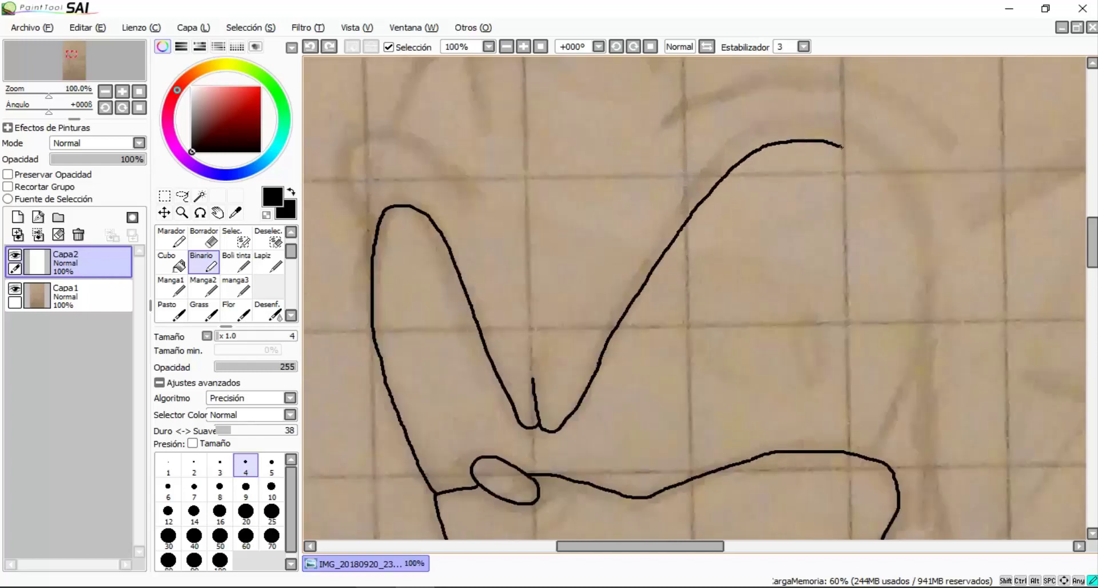
Trace the right eye's outer edge down to meet the muzzle's upper line
{"action": "mouse_move", "coordinate": [842, 147]}
{"action": "left_mouse_down"}
{"action": "mouse_move", "coordinate": [908, 246]}
{"action": "mouse_move", "coordinate": [885, 420]}
{"action": "left_mouse_up"}
{"action": "scroll", "coordinate": [816, 444], "scroll_direction": "up", "scroll_amount": 4}
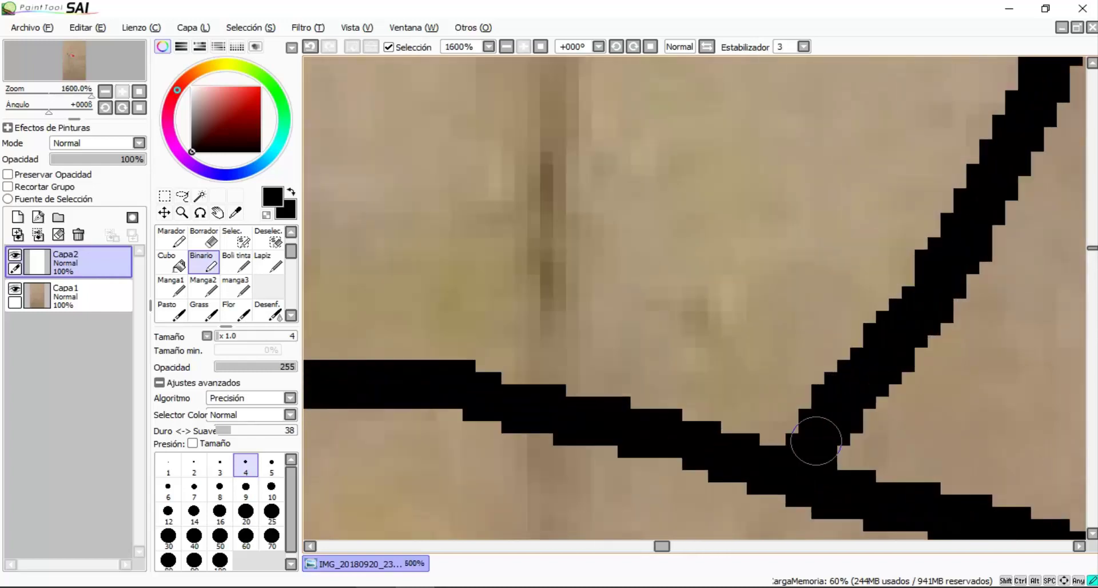
{"action": "scroll", "coordinate": [801, 429], "scroll_direction": "down", "scroll_amount": 6}
{"action": "scroll", "coordinate": [720, 237], "scroll_direction": "up", "scroll_amount": 5}
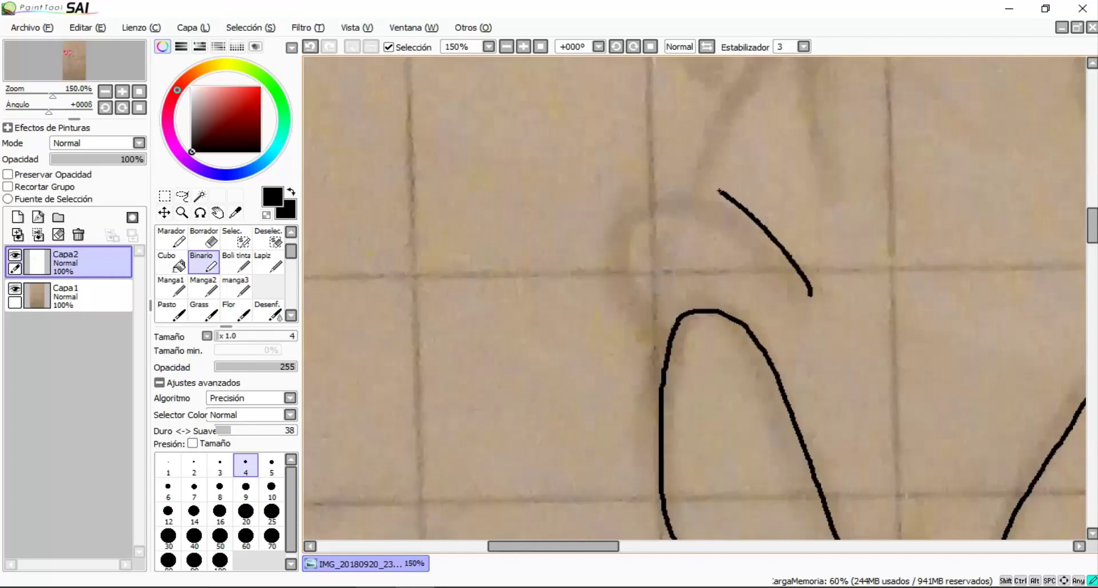
Trace the right ear's two outer sides, meeting at its pointed tip
{"action": "scroll", "coordinate": [656, 362], "scroll_direction": "down", "scroll_amount": 5}
{"action": "scroll", "coordinate": [667, 116], "scroll_direction": "up", "scroll_amount": 3}
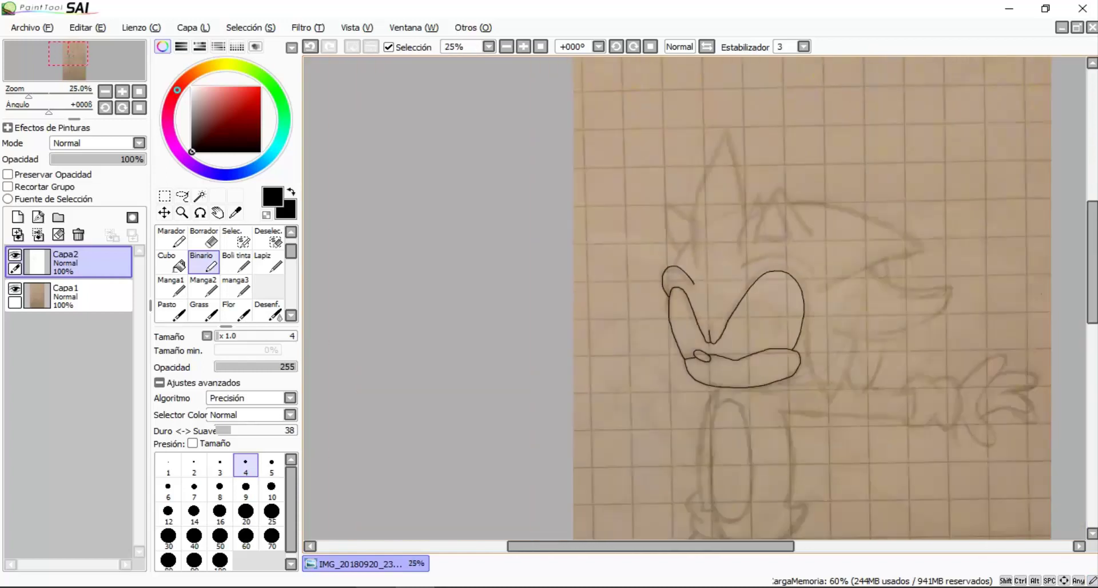
{"action": "left_click_drag", "start_coordinate": [667, 115], "coordinate": [799, 339]}
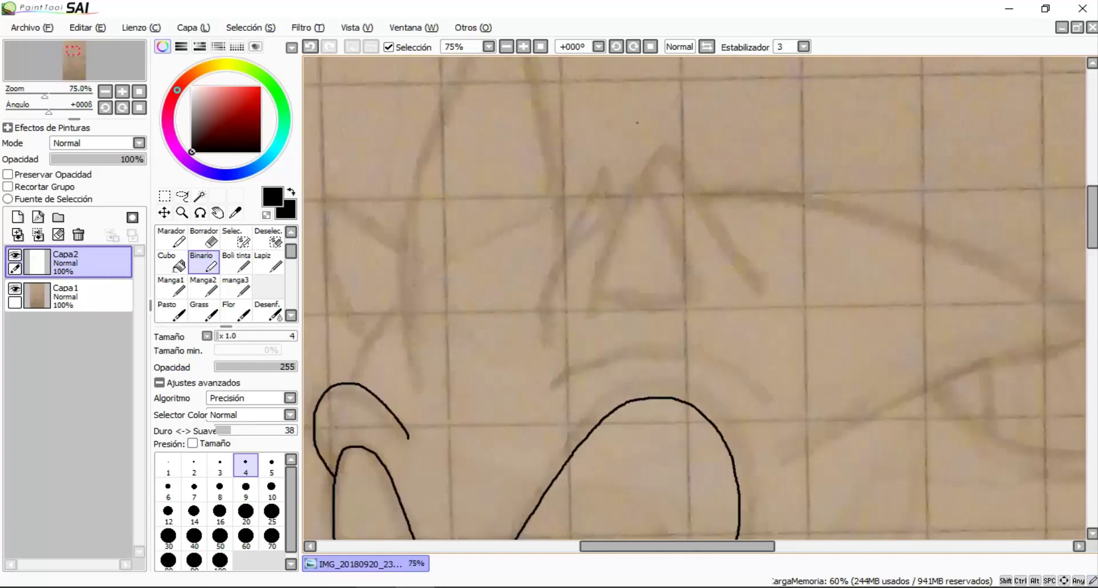
{"action": "scroll", "coordinate": [799, 339], "scroll_direction": "up", "scroll_amount": 1}
{"action": "key", "text": "ctrl+z"}
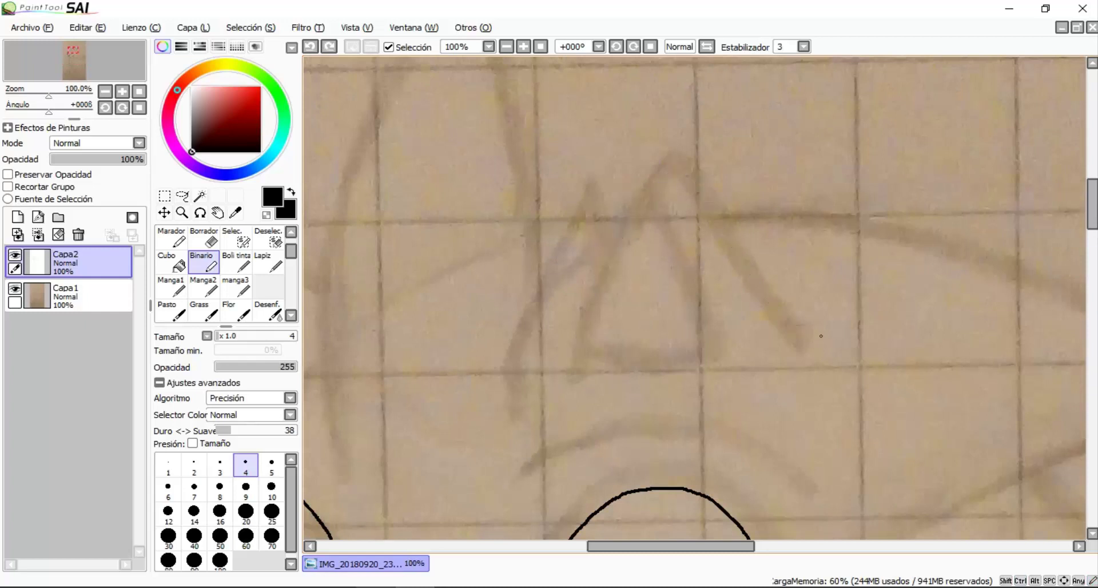
{"action": "scroll", "coordinate": [634, 297], "scroll_direction": "up", "scroll_amount": 1}
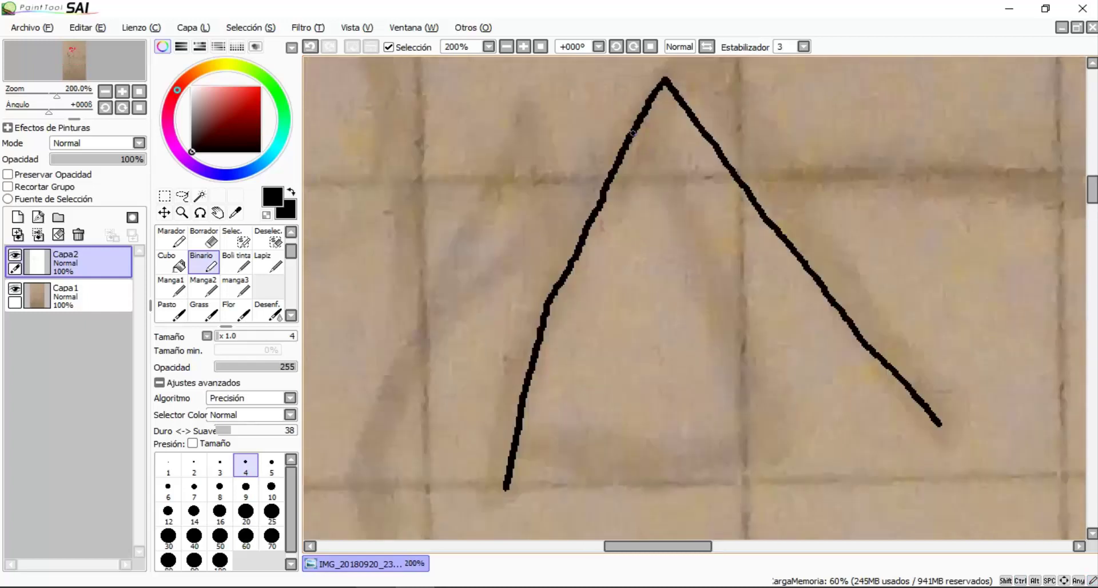
Trace the right ear's inner line from just below the tip down to the base
{"action": "mouse_move", "coordinate": [633, 134]}
{"action": "left_mouse_down"}
{"action": "mouse_move", "coordinate": [672, 357]}
{"action": "mouse_move", "coordinate": [672, 449]}
{"action": "mouse_move", "coordinate": [644, 170]}
{"action": "mouse_move", "coordinate": [649, 451]}
{"action": "mouse_move", "coordinate": [701, 373]}
{"action": "mouse_move", "coordinate": [712, 477]}
{"action": "left_mouse_up"}
{"action": "key", "text": "ctrl+z"}
{"action": "key", "text": "ctrl+z"}
{"action": "scroll", "coordinate": [637, 477], "scroll_direction": "up", "scroll_amount": 1}
{"action": "scroll", "coordinate": [735, 477], "scroll_direction": "down", "scroll_amount": 1}
{"action": "mouse_move", "coordinate": [785, 476]}
{"action": "left_mouse_down"}
{"action": "mouse_move", "coordinate": [494, 488]}
{"action": "mouse_move", "coordinate": [488, 498]}
{"action": "mouse_move", "coordinate": [779, 475]}
{"action": "left_mouse_up"}
{"action": "key", "text": "ctrl+z"}
{"action": "scroll", "coordinate": [779, 475], "scroll_direction": "down", "scroll_amount": 8}
{"action": "scroll", "coordinate": [797, 451], "scroll_direction": "up", "scroll_amount": 10}
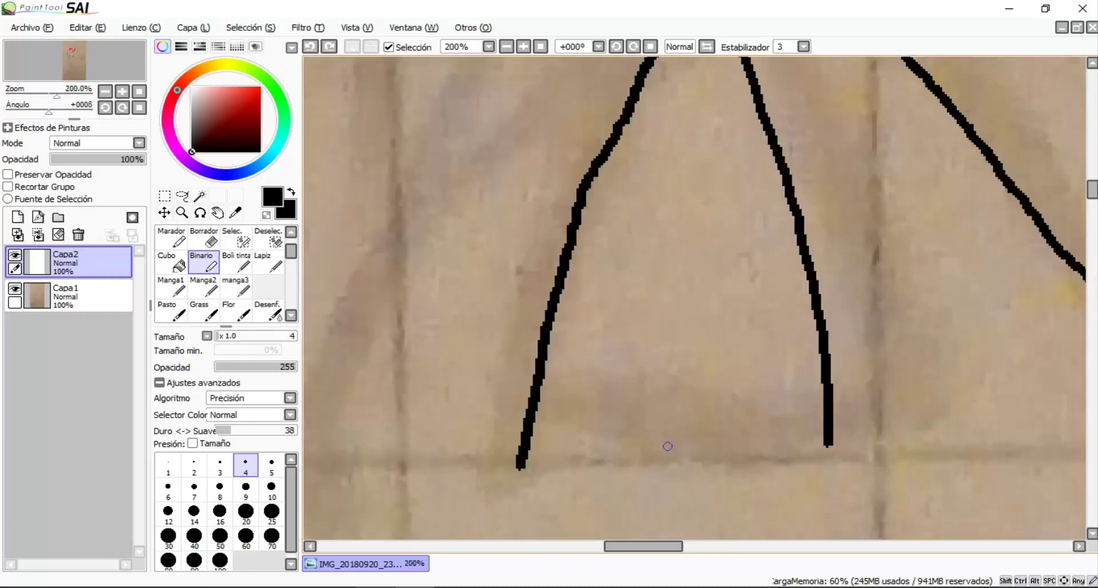
Close the right ear's inner triangle with a nearly straight line along its base
{"action": "mouse_move", "coordinate": [975, 432]}
{"action": "left_mouse_down"}
{"action": "mouse_move", "coordinate": [639, 467]}
{"action": "mouse_move", "coordinate": [400, 475]}
{"action": "left_mouse_up"}
{"action": "scroll", "coordinate": [652, 389], "scroll_direction": "down", "scroll_amount": 10}
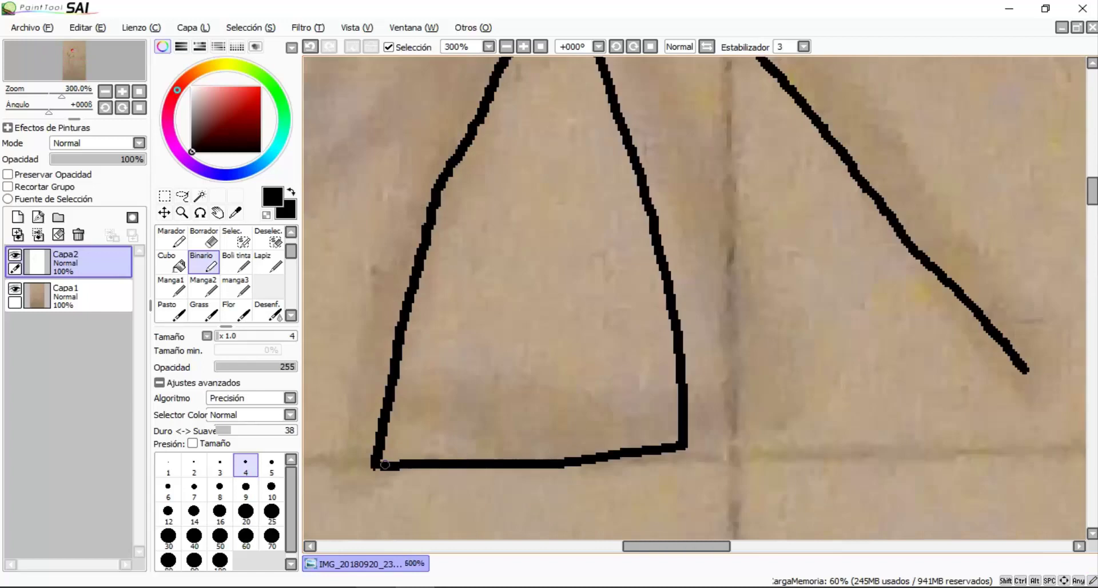
{"action": "scroll", "coordinate": [584, 388], "scroll_direction": "up", "scroll_amount": 4}
{"action": "scroll", "coordinate": [813, 259], "scroll_direction": "up", "scroll_amount": 1}
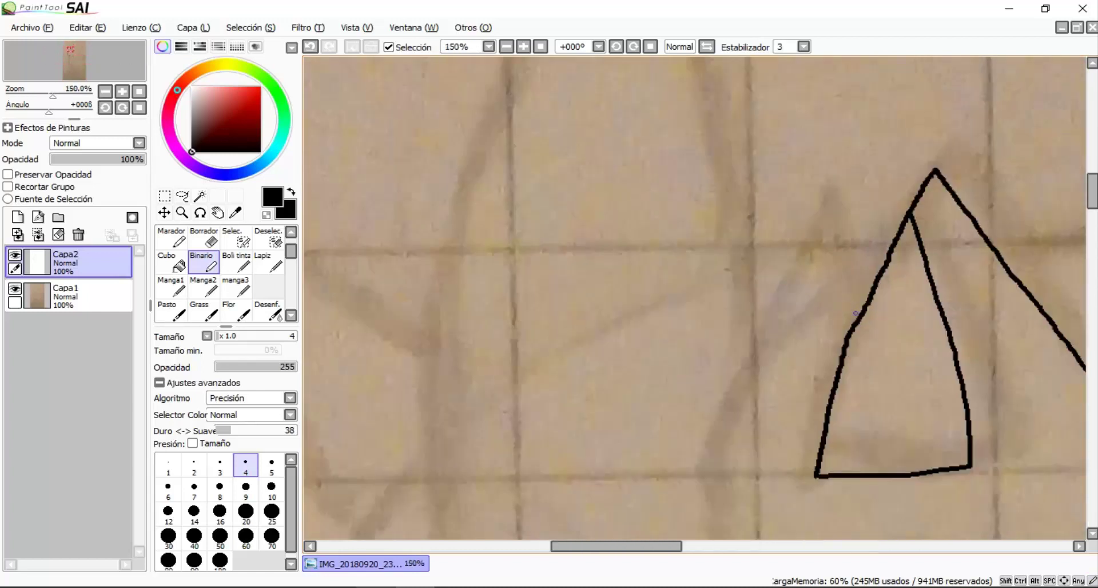
Trace the small hair spike beside the right ear, with a short edge to the ear and a long curve down the forehead
{"action": "left_click_drag", "start_coordinate": [857, 316], "coordinate": [856, 228]}
{"action": "key", "text": "ctrl+z"}
{"action": "left_click_drag", "start_coordinate": [829, 192], "coordinate": [855, 316]}
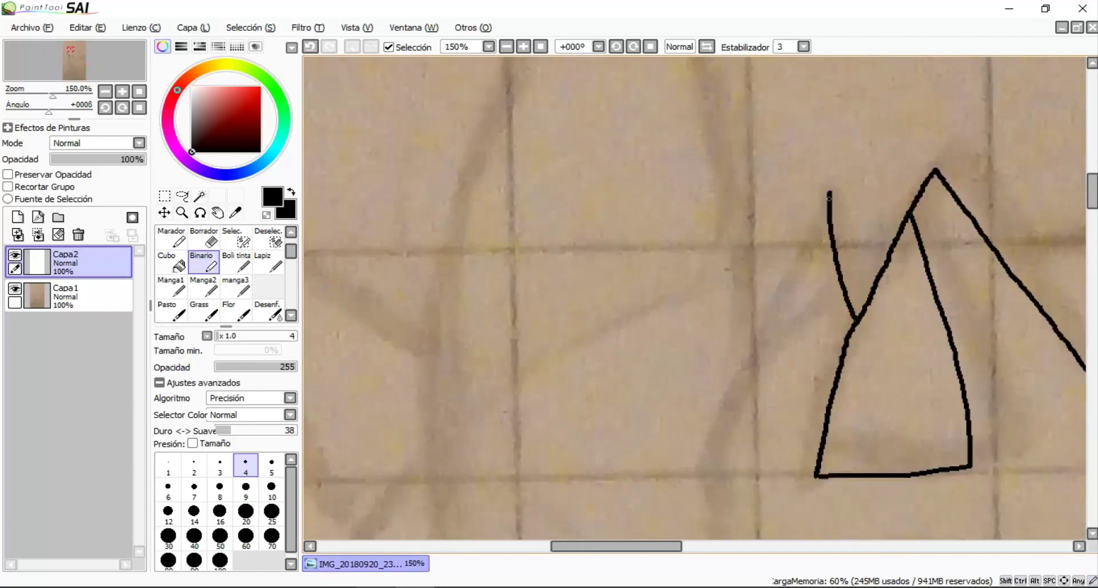
{"action": "mouse_move", "coordinate": [829, 197]}
{"action": "left_mouse_down"}
{"action": "mouse_move", "coordinate": [788, 292]}
{"action": "mouse_move", "coordinate": [700, 423]}
{"action": "mouse_move", "coordinate": [688, 489]}
{"action": "left_mouse_up"}
{"action": "scroll", "coordinate": [688, 489], "scroll_direction": "down", "scroll_amount": 3}
{"action": "scroll", "coordinate": [712, 427], "scroll_direction": "up", "scroll_amount": 4}
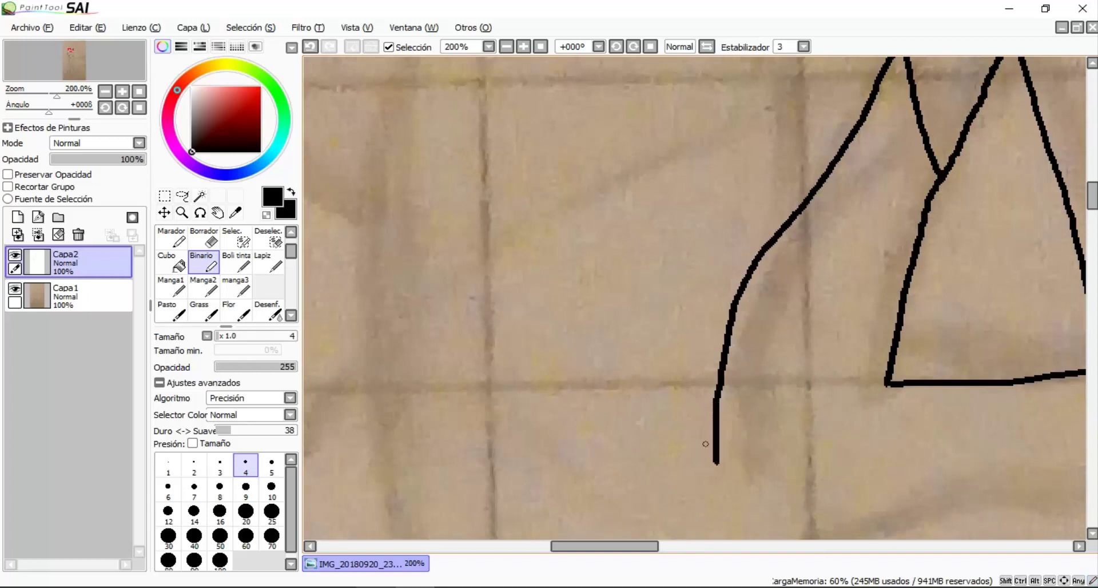
{"action": "scroll", "coordinate": [705, 444], "scroll_direction": "down", "scroll_amount": 5}
{"action": "scroll", "coordinate": [629, 401], "scroll_direction": "up", "scroll_amount": 2}
{"action": "scroll", "coordinate": [572, 429], "scroll_direction": "down", "scroll_amount": 1}
{"action": "left_click_drag", "start_coordinate": [547, 445], "coordinate": [547, 462]}
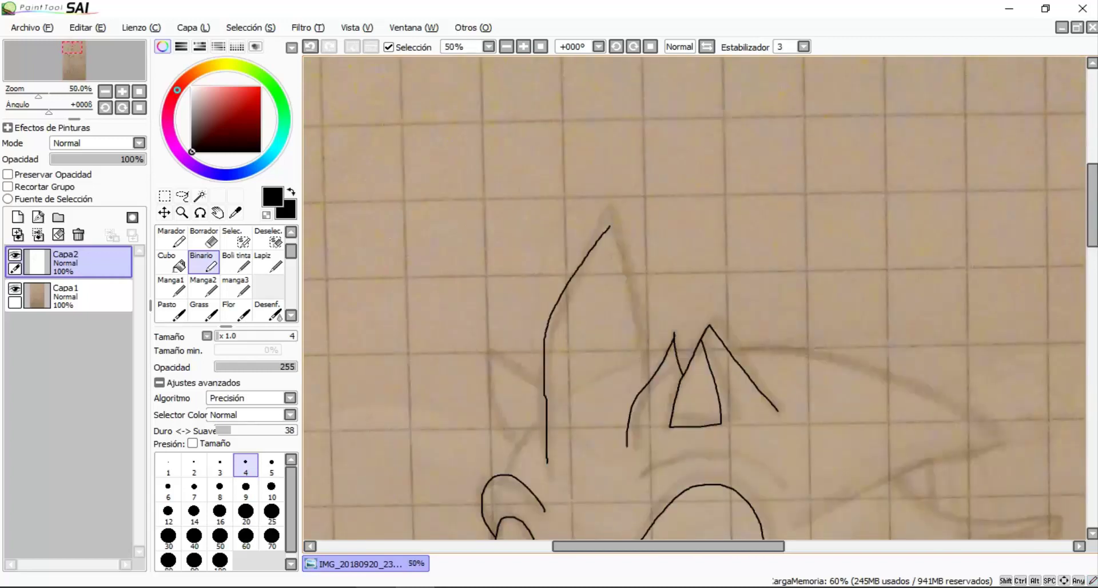
{"action": "key", "text": "ctrl+z"}
Trace the tall head spike's right edge from its tip down to the small hair spike
{"action": "scroll", "coordinate": [538, 404], "scroll_direction": "up", "scroll_amount": 1}
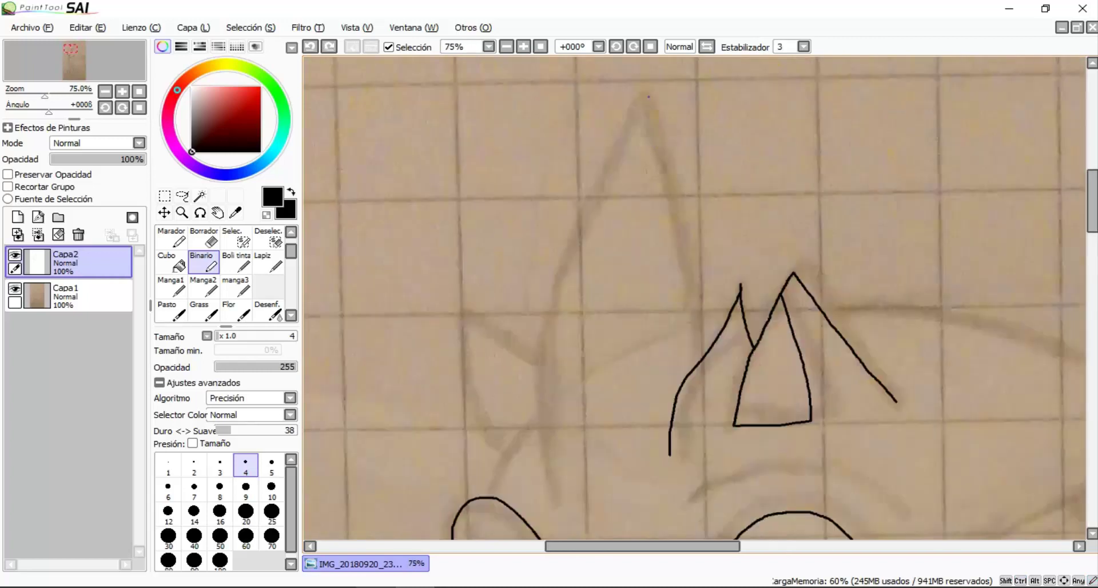
{"action": "key", "text": "ctrl+z"}
{"action": "key", "text": "ctrl+z"}
{"action": "key", "text": "ctrl+z"}
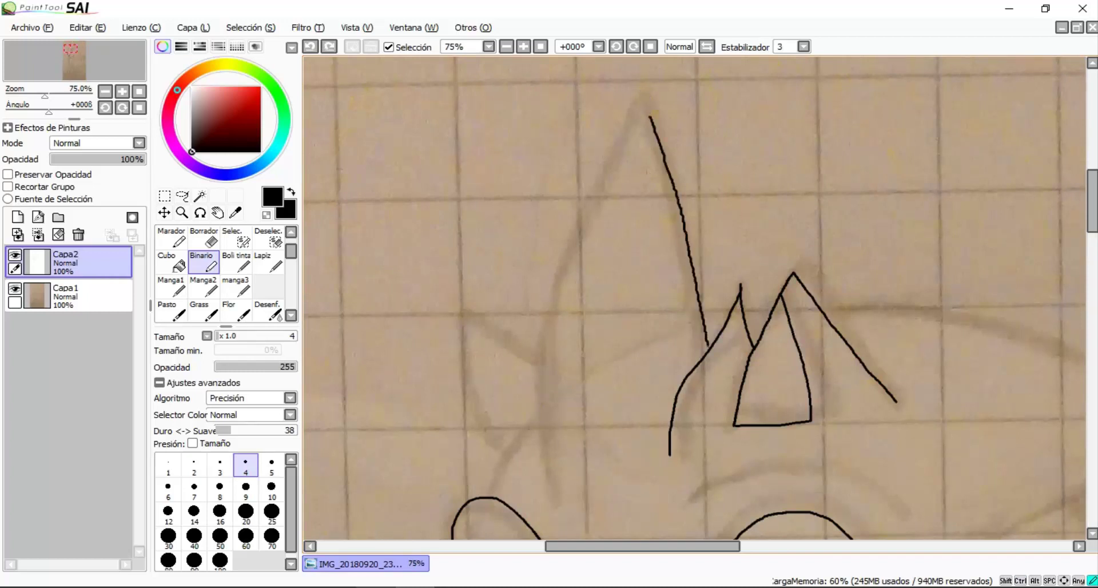
Trace the tall head spike's left edge from the tip down toward the brow
{"action": "scroll", "coordinate": [695, 298], "scroll_direction": "up", "scroll_amount": 4}
{"action": "scroll", "coordinate": [694, 298], "scroll_direction": "down", "scroll_amount": 5}
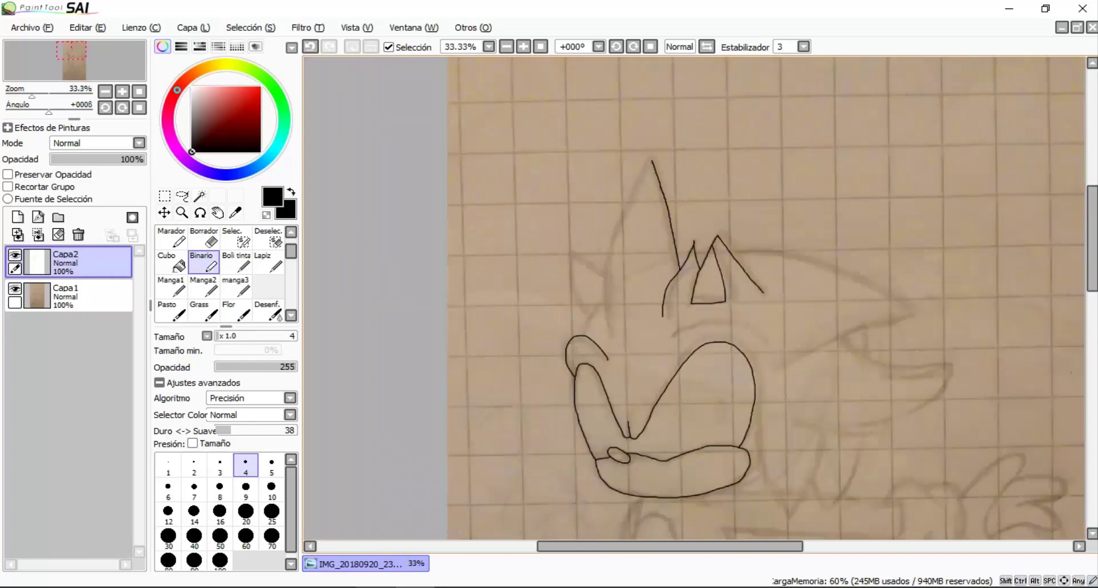
{"action": "scroll", "coordinate": [695, 298], "scroll_direction": "up", "scroll_amount": 1}
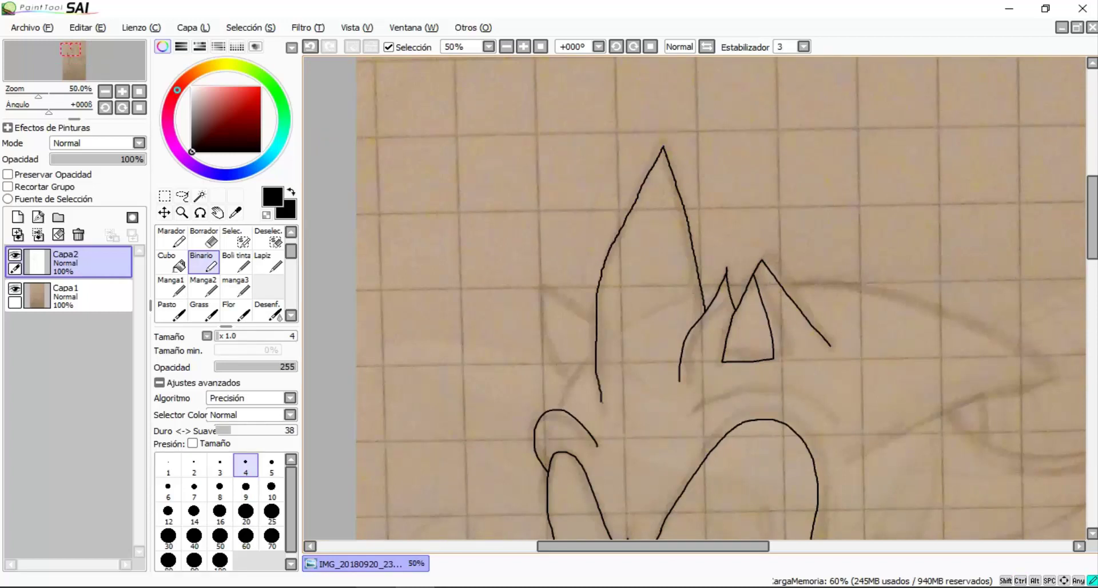
Erase the uneven lower end of the tall spike's left edge and redraw it smoothly
{"action": "scroll", "coordinate": [597, 422], "scroll_direction": "down", "scroll_amount": 2}
{"action": "scroll", "coordinate": [598, 421], "scroll_direction": "up", "scroll_amount": 6}
{"action": "key", "text": "e"}
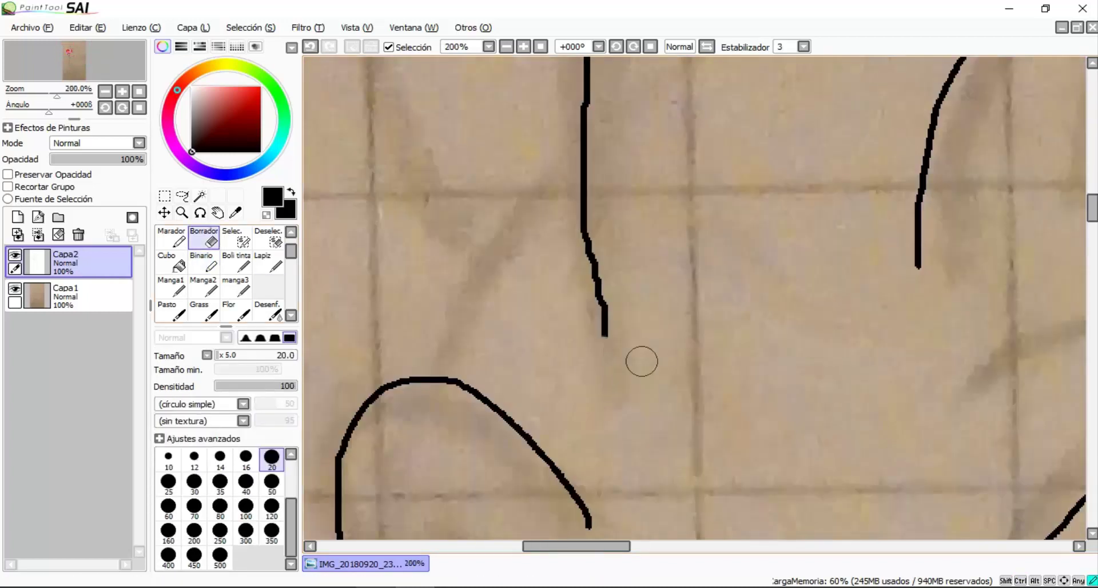
{"action": "left_click_drag", "start_coordinate": [605, 336], "coordinate": [595, 289]}
{"action": "key", "text": "b"}
{"action": "scroll", "coordinate": [572, 298], "scroll_direction": "up", "scroll_amount": 2}
{"action": "scroll", "coordinate": [547, 290], "scroll_direction": "down", "scroll_amount": 6}
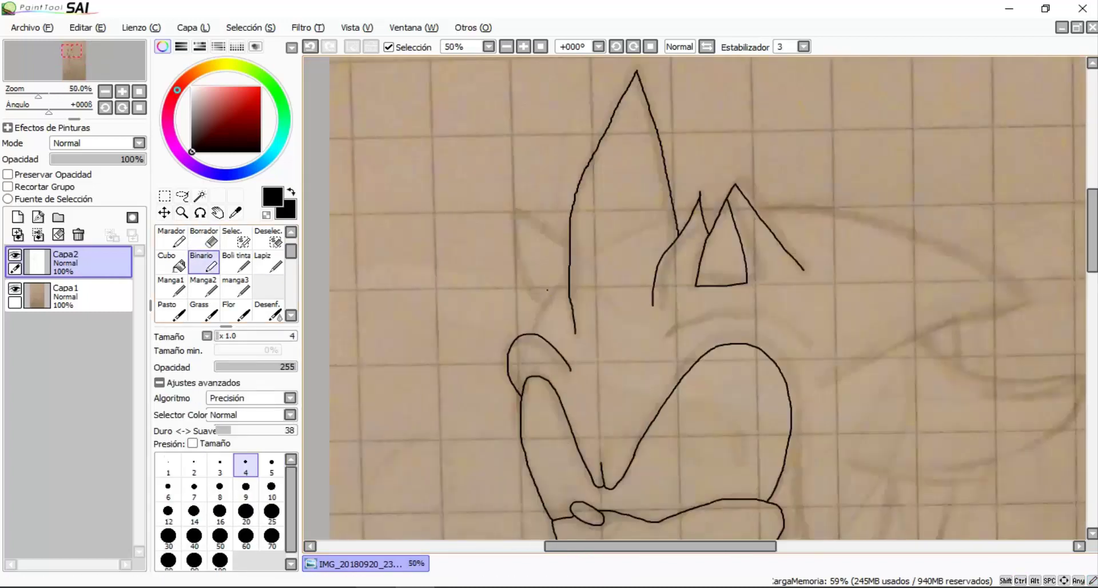
{"action": "scroll", "coordinate": [548, 290], "scroll_direction": "up", "scroll_amount": 4}
{"action": "mouse_move", "coordinate": [700, 227]}
{"action": "left_mouse_down"}
{"action": "mouse_move", "coordinate": [644, 281]}
{"action": "mouse_move", "coordinate": [529, 475]}
{"action": "left_mouse_up"}
{"action": "scroll", "coordinate": [529, 475], "scroll_direction": "down", "scroll_amount": 4}
{"action": "scroll", "coordinate": [612, 313], "scroll_direction": "up", "scroll_amount": 3}
{"action": "key", "text": "ctrl+z"}
{"action": "scroll", "coordinate": [612, 313], "scroll_direction": "up", "scroll_amount": 1}
{"action": "scroll", "coordinate": [613, 313], "scroll_direction": "up", "scroll_amount": 1}
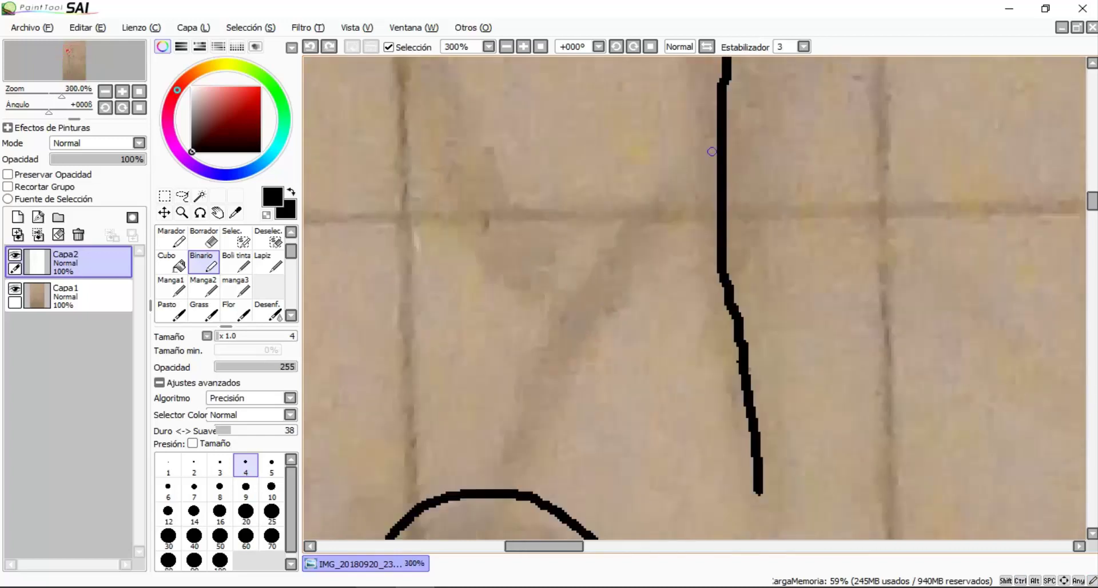
Trace the short head curve from the tall spike's left edge down to the arch over the left eye
{"action": "left_click_drag", "start_coordinate": [715, 153], "coordinate": [543, 373]}
{"action": "key", "text": "ctrl+z"}
{"action": "left_click_drag", "start_coordinate": [513, 489], "coordinate": [678, 218]}
{"action": "key", "text": "ctrl+z"}
{"action": "mouse_move", "coordinate": [715, 171]}
{"action": "left_mouse_down"}
{"action": "mouse_move", "coordinate": [585, 308]}
{"action": "mouse_move", "coordinate": [498, 456]}
{"action": "mouse_move", "coordinate": [601, 279]}
{"action": "mouse_move", "coordinate": [705, 172]}
{"action": "mouse_move", "coordinate": [544, 371]}
{"action": "mouse_move", "coordinate": [504, 488]}
{"action": "left_mouse_up"}
{"action": "key", "text": "ctrl+z"}
{"action": "key", "text": "ctrl+z"}
{"action": "scroll", "coordinate": [504, 487], "scroll_direction": "down", "scroll_amount": 4}
{"action": "scroll", "coordinate": [602, 367], "scroll_direction": "up", "scroll_amount": 4}
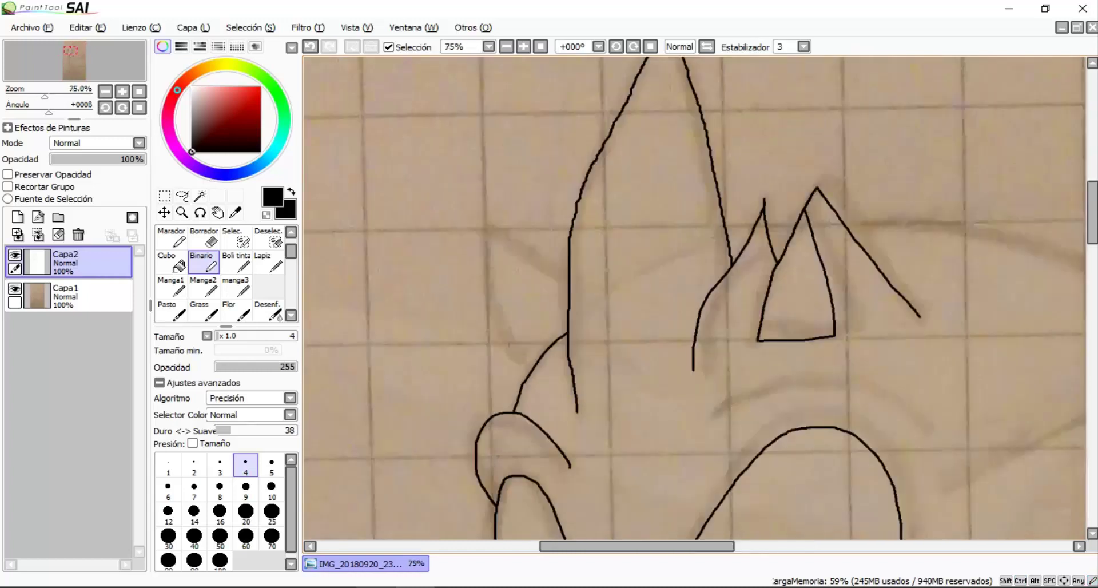
Erase the middle of the short head curve and redraw it to join the two remaining ends
{"action": "left_click", "coordinate": [204, 237]}
{"action": "left_click_drag", "start_coordinate": [514, 328], "coordinate": [452, 355]}
{"action": "left_click", "coordinate": [205, 262]}
{"action": "scroll", "coordinate": [466, 343], "scroll_direction": "up", "scroll_amount": 3}
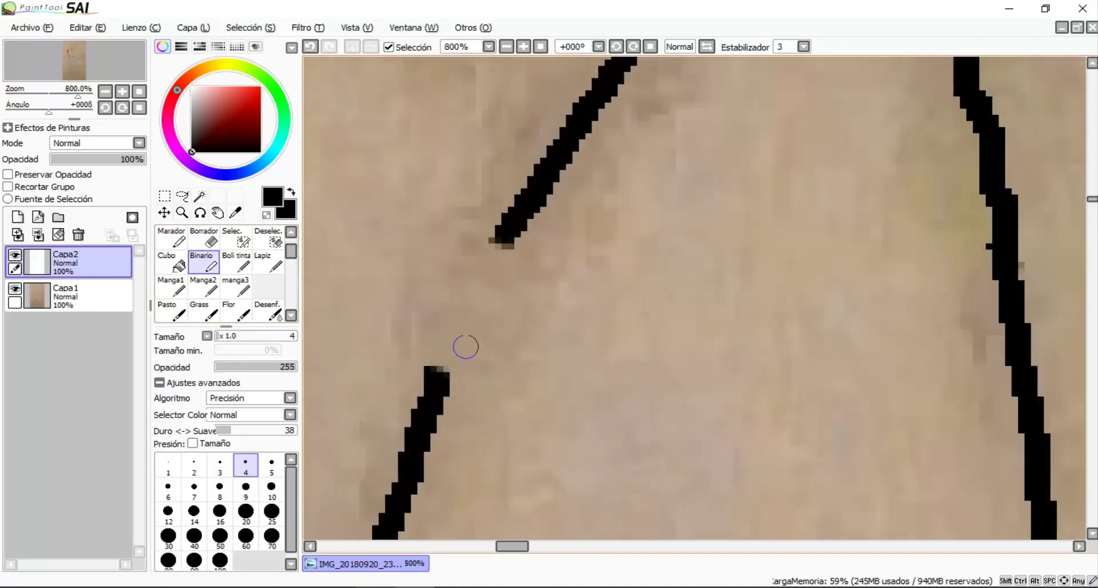
{"action": "left_click_drag", "start_coordinate": [544, 208], "coordinate": [404, 466]}
Trace the left ear's upper edge from the tall spike to its tip and its outer edge down toward the short head curve
{"action": "scroll", "coordinate": [502, 329], "scroll_direction": "down", "scroll_amount": 4}
{"action": "scroll", "coordinate": [503, 329], "scroll_direction": "down", "scroll_amount": 1}
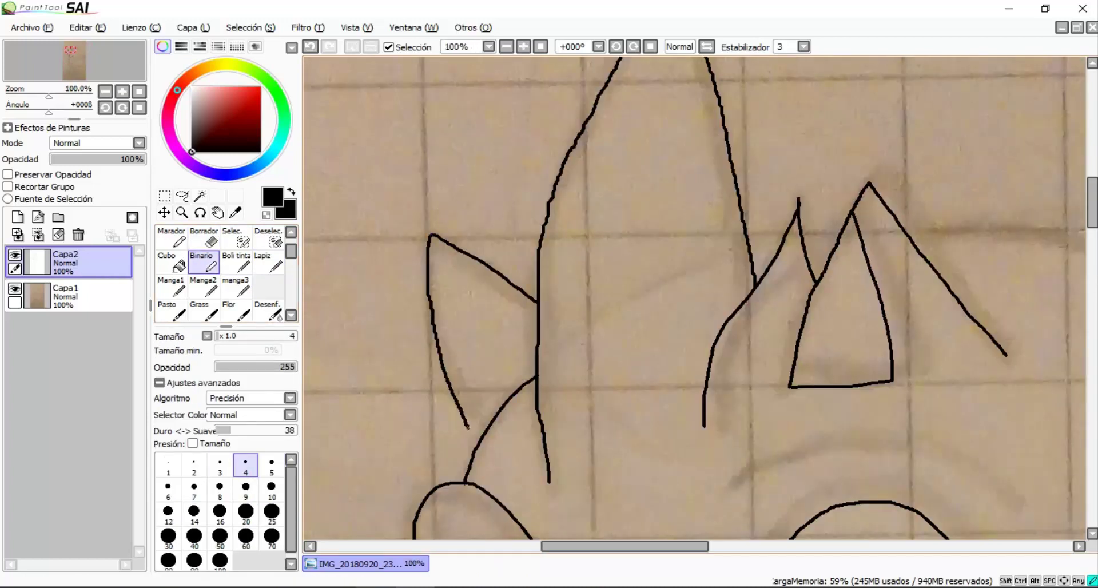
{"action": "scroll", "coordinate": [468, 426], "scroll_direction": "down", "scroll_amount": 4}
{"action": "scroll", "coordinate": [801, 203], "scroll_direction": "up", "scroll_amount": 6}
{"action": "mouse_move", "coordinate": [830, 170]}
{"action": "left_mouse_down"}
{"action": "mouse_move", "coordinate": [623, 112]}
{"action": "mouse_move", "coordinate": [621, 183]}
{"action": "mouse_move", "coordinate": [679, 372]}
{"action": "mouse_move", "coordinate": [711, 438]}
{"action": "left_mouse_up"}
{"action": "scroll", "coordinate": [711, 438], "scroll_direction": "down", "scroll_amount": 5}
{"action": "scroll", "coordinate": [710, 438], "scroll_direction": "up", "scroll_amount": 3}
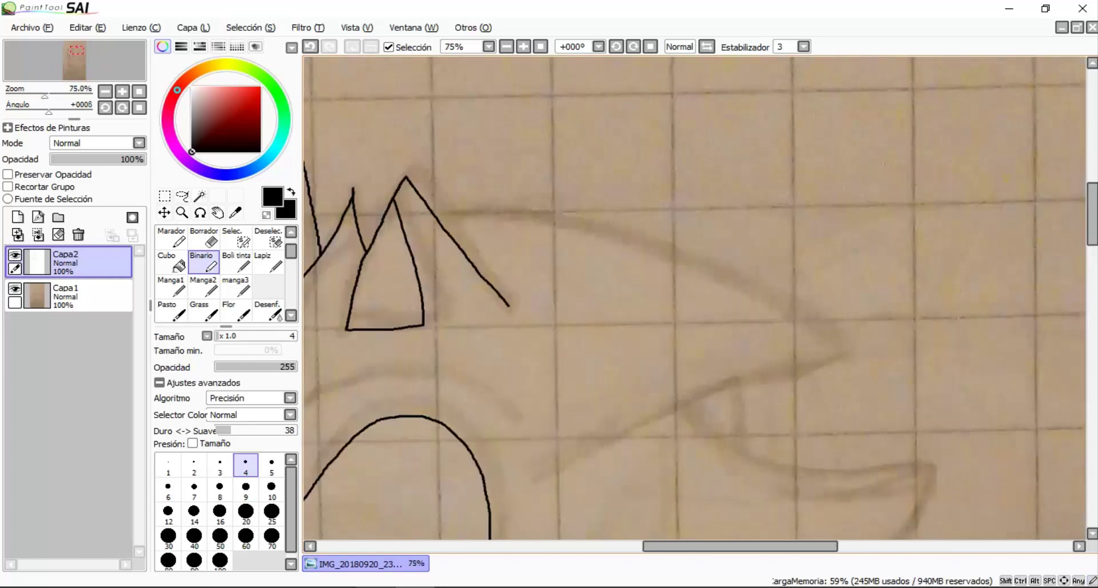
Trace the top of the head between the right ear and the small spike, and on to the tall spike
{"action": "scroll", "coordinate": [691, 225], "scroll_direction": "down", "scroll_amount": 2}
{"action": "scroll", "coordinate": [691, 224], "scroll_direction": "up", "scroll_amount": 3}
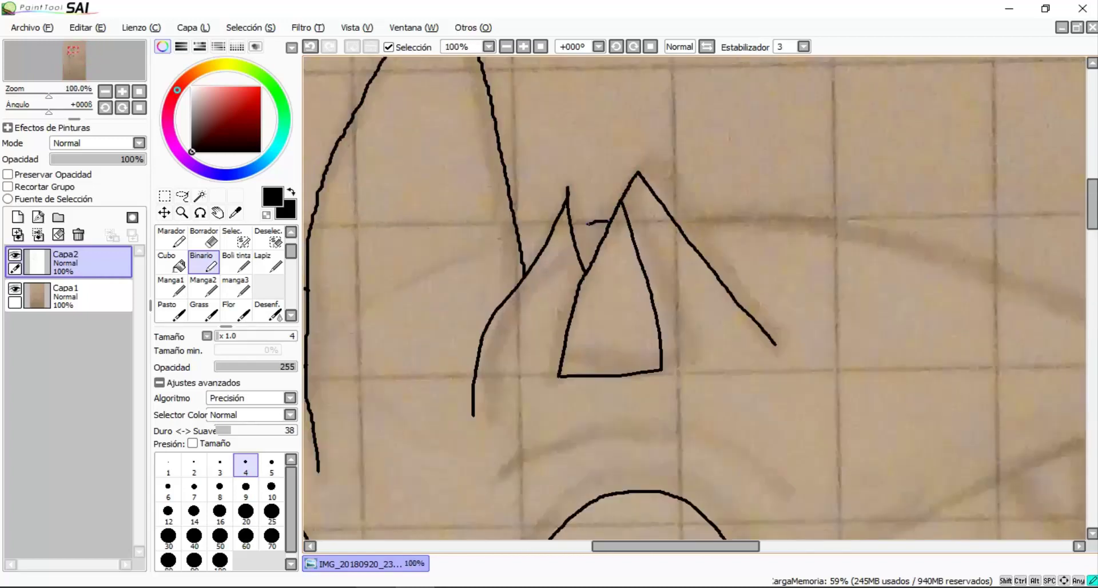
{"action": "scroll", "coordinate": [565, 227], "scroll_direction": "up", "scroll_amount": 4}
{"action": "left_click_drag", "start_coordinate": [741, 204], "coordinate": [606, 213]}
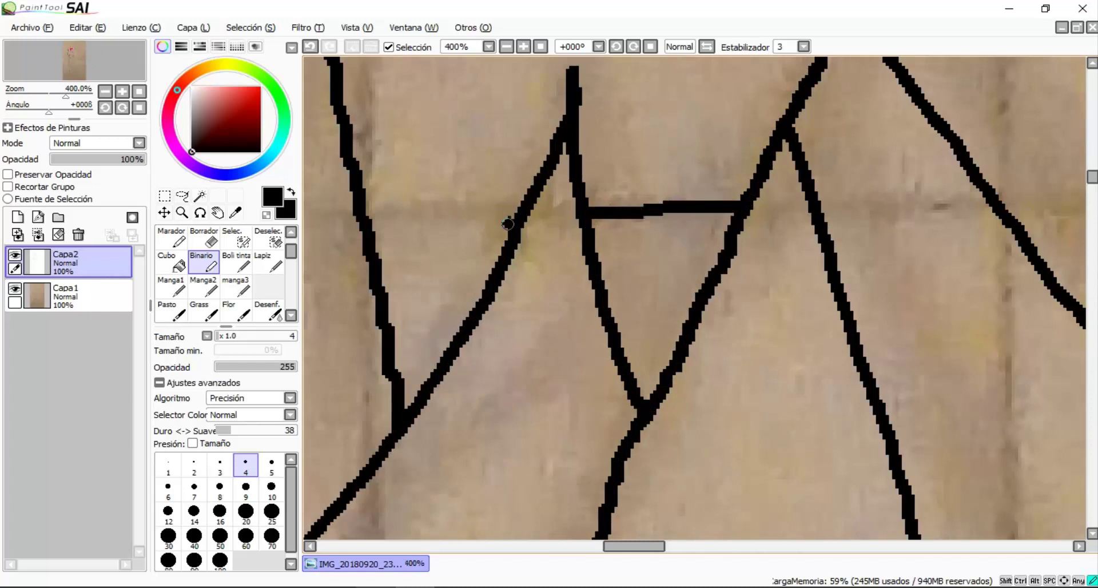
{"action": "mouse_move", "coordinate": [523, 206]}
{"action": "left_mouse_down"}
{"action": "mouse_move", "coordinate": [443, 227]}
{"action": "mouse_move", "coordinate": [372, 266]}
{"action": "left_mouse_up"}
{"action": "scroll", "coordinate": [372, 266], "scroll_direction": "down", "scroll_amount": 8}
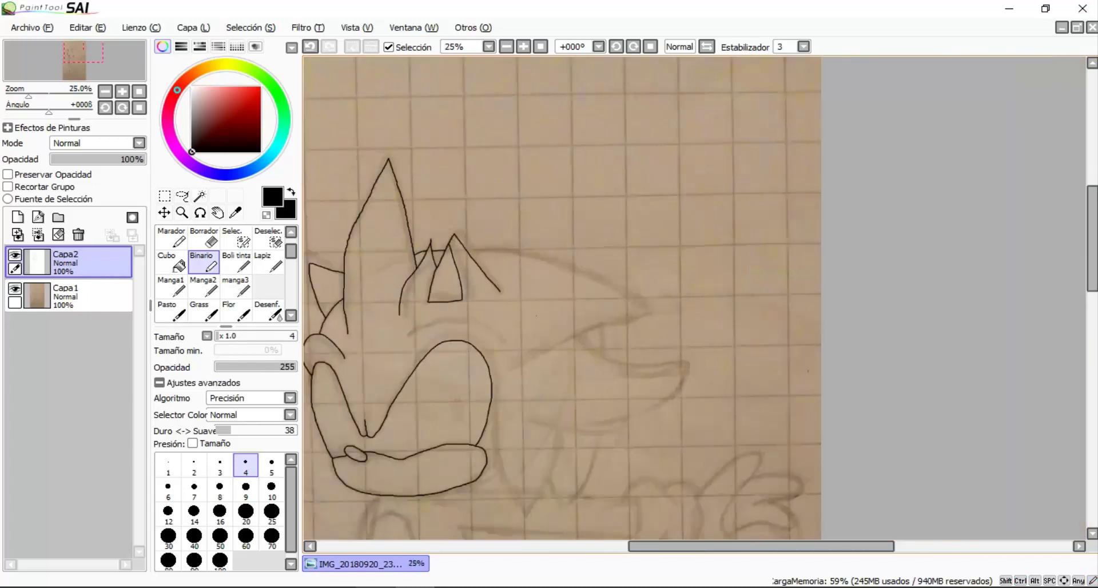
Trace the upper quill's long top edge in black from the right ear out to the quill's tip
{"action": "scroll", "coordinate": [492, 286], "scroll_direction": "up", "scroll_amount": 2}
{"action": "left_click", "coordinate": [633, 397], "text": "alt"}
{"action": "scroll", "coordinate": [634, 397], "scroll_direction": "up", "scroll_amount": 2}
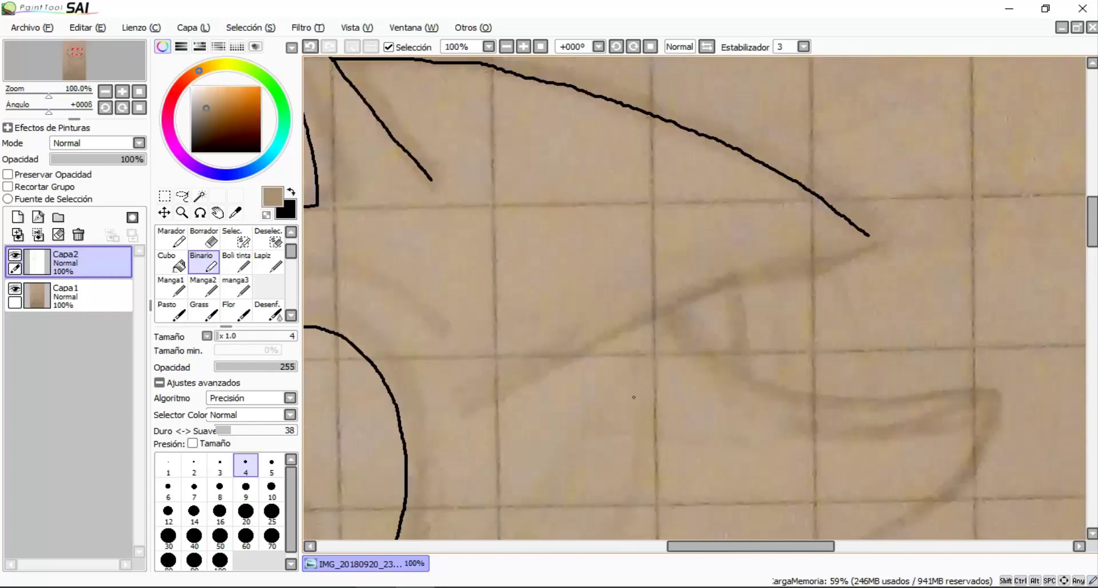
{"action": "scroll", "coordinate": [866, 235], "scroll_direction": "up", "scroll_amount": 4}
{"action": "scroll", "coordinate": [886, 241], "scroll_direction": "down", "scroll_amount": 5}
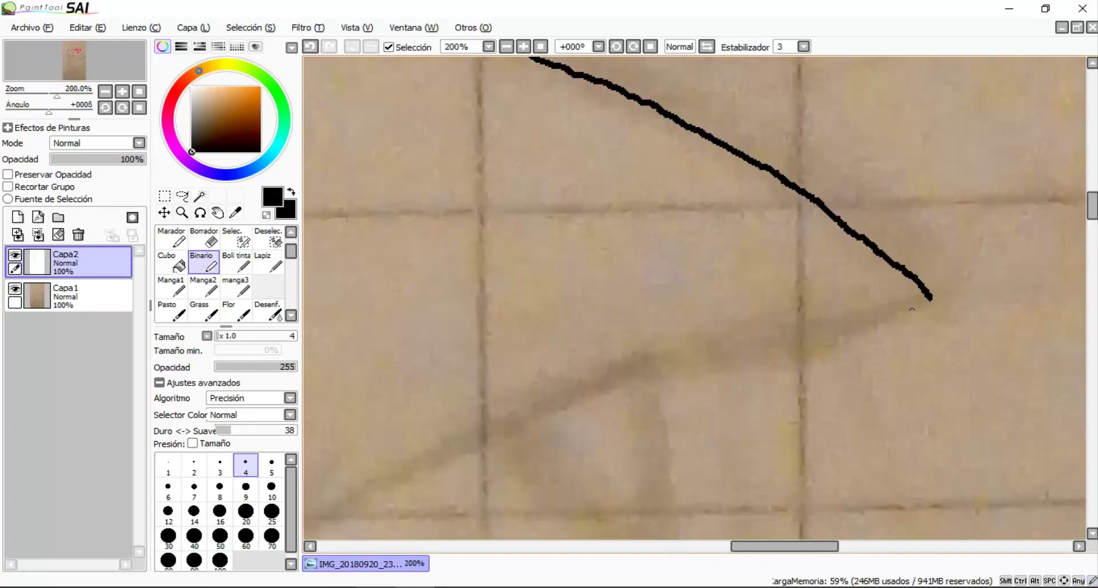
Trace the upper quill's underside back toward the head and close the gap at its tip
{"action": "left_click_drag", "start_coordinate": [1026, 227], "coordinate": [767, 314]}
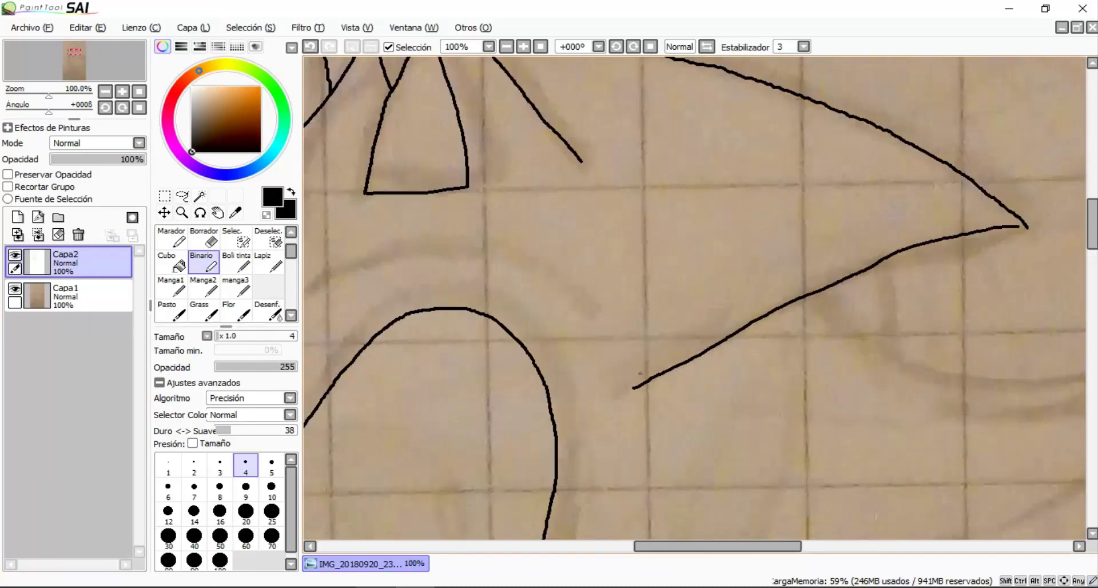
{"action": "scroll", "coordinate": [639, 373], "scroll_direction": "down", "scroll_amount": 1}
{"action": "scroll", "coordinate": [504, 245], "scroll_direction": "up", "scroll_amount": 6}
{"action": "left_click_drag", "start_coordinate": [366, 323], "coordinate": [532, 326]}
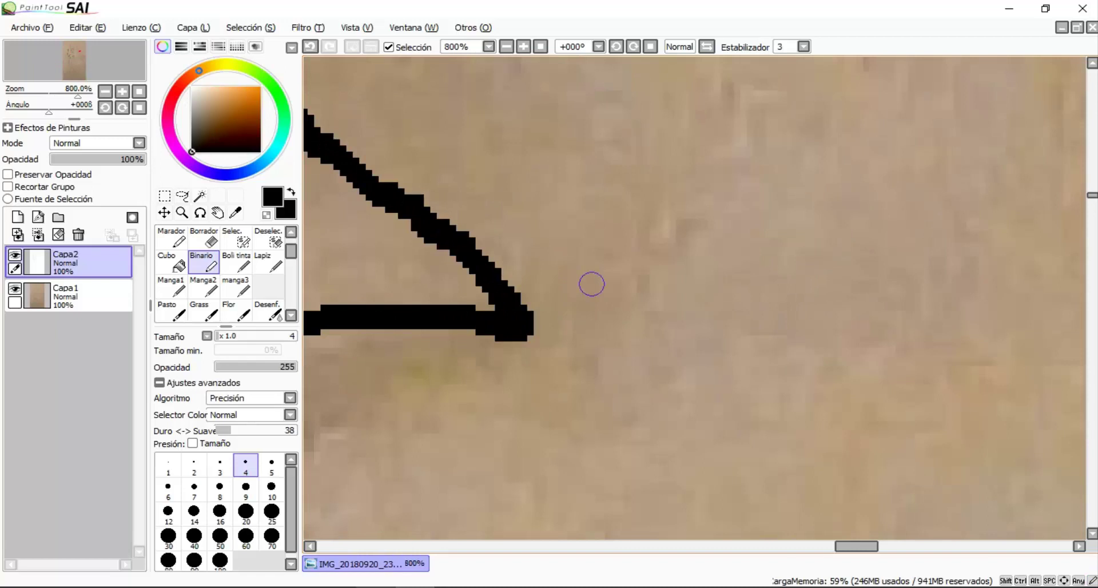
Trace the second quill's upper edge from the upper quill's underside out toward its tip
{"action": "scroll", "coordinate": [592, 285], "scroll_direction": "down", "scroll_amount": 8}
{"action": "scroll", "coordinate": [569, 237], "scroll_direction": "up", "scroll_amount": 5}
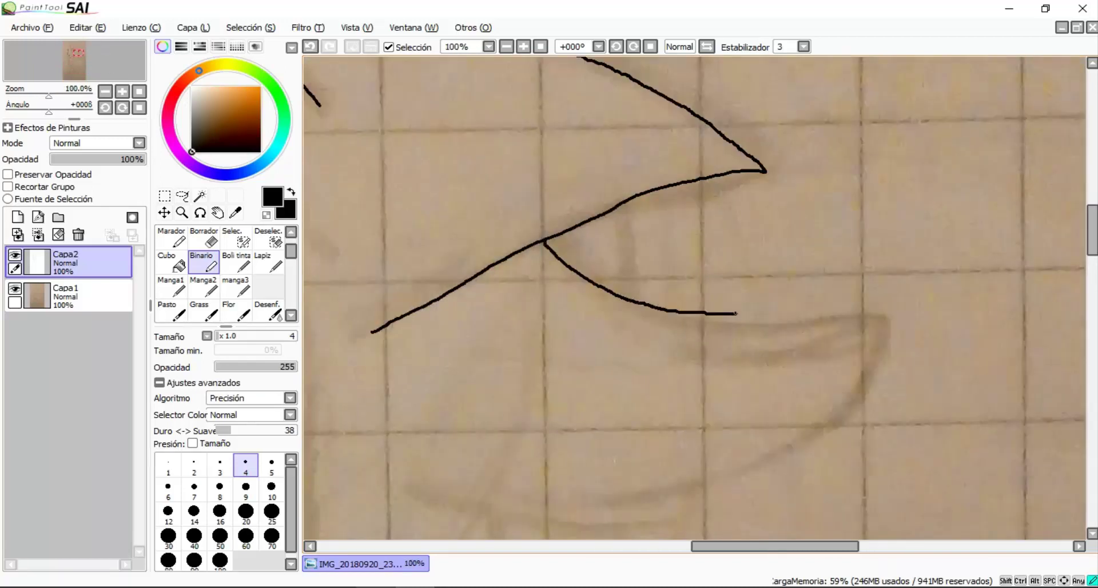
{"action": "scroll", "coordinate": [591, 297], "scroll_direction": "up", "scroll_amount": 1}
Trace the second quill's underside from its tip in a curve back toward the head
{"action": "mouse_move", "coordinate": [1031, 184]}
{"action": "left_mouse_down"}
{"action": "mouse_move", "coordinate": [767, 411]}
{"action": "mouse_move", "coordinate": [972, 392]}
{"action": "left_mouse_up"}
{"action": "mouse_move", "coordinate": [518, 402]}
{"action": "left_mouse_down"}
{"action": "mouse_move", "coordinate": [711, 417]}
{"action": "mouse_move", "coordinate": [930, 387]}
{"action": "mouse_move", "coordinate": [543, 336]}
{"action": "left_mouse_up"}
{"action": "key", "text": "ctrl+z"}
{"action": "scroll", "coordinate": [543, 340], "scroll_direction": "down", "scroll_amount": 4}
{"action": "scroll", "coordinate": [539, 363], "scroll_direction": "up", "scroll_amount": 3}
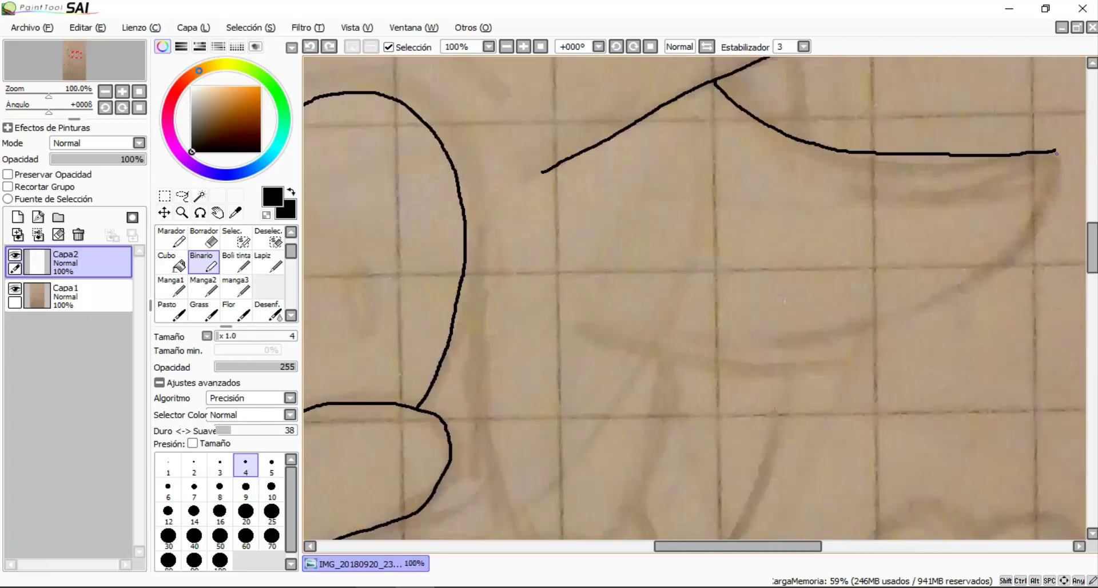
{"action": "scroll", "coordinate": [582, 341], "scroll_direction": "down", "scroll_amount": 3}
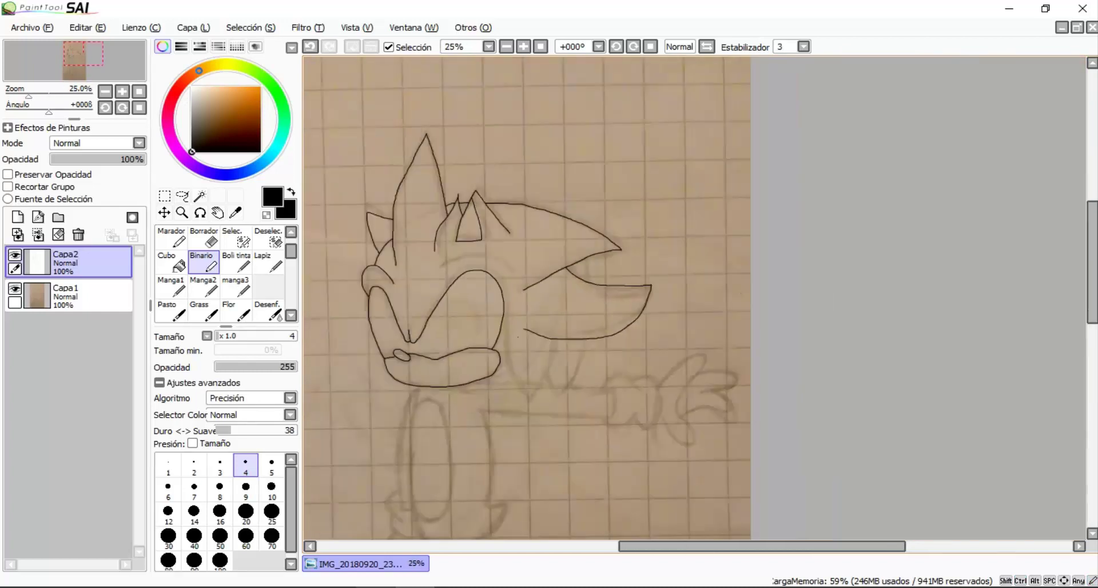
{"action": "scroll", "coordinate": [671, 199], "scroll_direction": "up", "scroll_amount": 3}
{"action": "left_click_drag", "start_coordinate": [643, 196], "coordinate": [644, 288]}
{"action": "scroll", "coordinate": [645, 287], "scroll_direction": "down", "scroll_amount": 3}
{"action": "key", "text": "ctrl+z"}
{"action": "scroll", "coordinate": [645, 288], "scroll_direction": "up", "scroll_amount": 3}
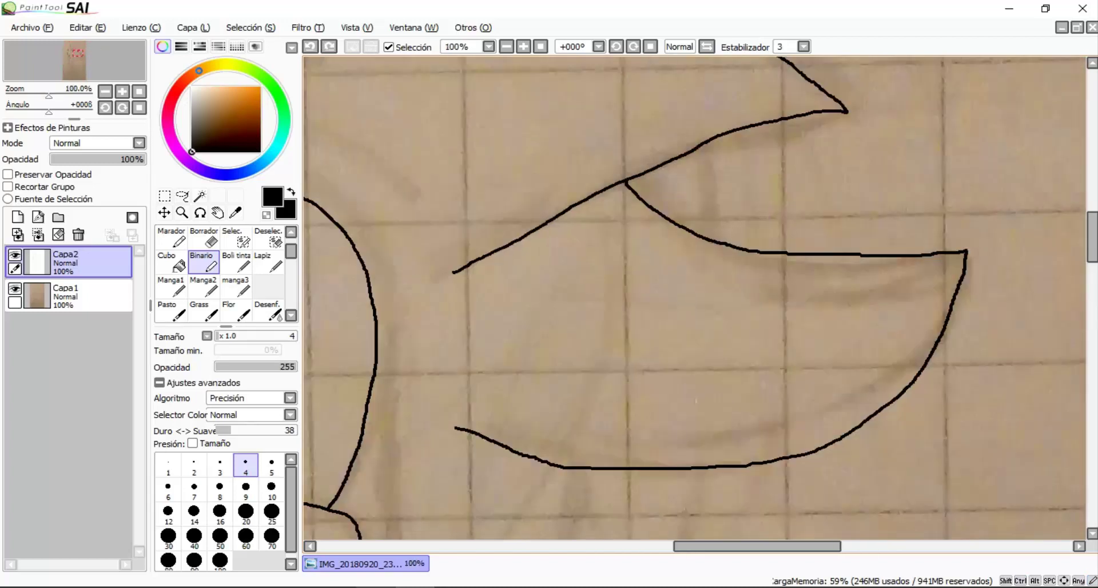
{"action": "scroll", "coordinate": [645, 287], "scroll_direction": "up", "scroll_amount": 1}
{"action": "left_click_drag", "start_coordinate": [679, 158], "coordinate": [683, 341]}
{"action": "key", "text": "ctrl+z"}
{"action": "mouse_move", "coordinate": [681, 161]}
{"action": "left_mouse_down"}
{"action": "mouse_move", "coordinate": [718, 353]}
{"action": "mouse_move", "coordinate": [681, 417]}
{"action": "left_mouse_up"}
{"action": "scroll", "coordinate": [674, 288], "scroll_direction": "down", "scroll_amount": 4}
{"action": "key", "text": "ctrl+z"}
{"action": "key", "text": "ctrl+z"}
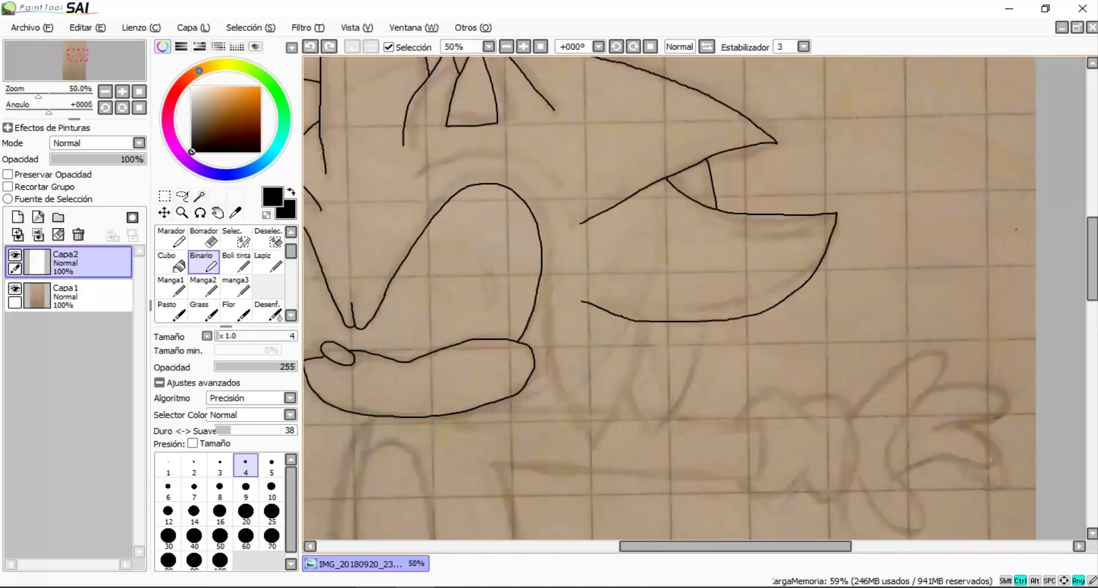
{"action": "scroll", "coordinate": [709, 163], "scroll_direction": "up", "scroll_amount": 2}
{"action": "key", "text": "ctrl+z"}
{"action": "scroll", "coordinate": [705, 246], "scroll_direction": "up", "scroll_amount": 2}
{"action": "scroll", "coordinate": [729, 229], "scroll_direction": "up", "scroll_amount": 2}
{"action": "left_click_drag", "start_coordinate": [729, 229], "coordinate": [738, 515]}
{"action": "scroll", "coordinate": [738, 515], "scroll_direction": "down", "scroll_amount": 4}
{"action": "key", "text": "ctrl+z"}
{"action": "scroll", "coordinate": [672, 94], "scroll_direction": "up", "scroll_amount": 3}
{"action": "left_click_drag", "start_coordinate": [672, 86], "coordinate": [703, 377]}
{"action": "key", "text": "ctrl+z"}
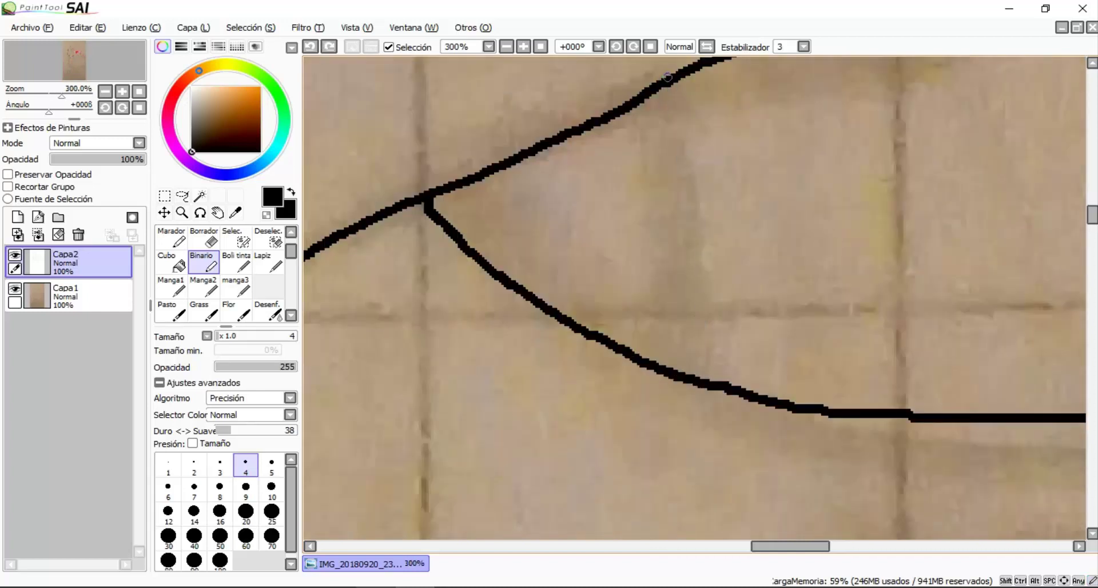
Trace the short line linking the upper quill to the second quill, and the pointed lower quill beside the cheek
{"action": "left_click_drag", "start_coordinate": [670, 86], "coordinate": [702, 379]}
{"action": "scroll", "coordinate": [702, 379], "scroll_direction": "down", "scroll_amount": 8}
{"action": "scroll", "coordinate": [652, 436], "scroll_direction": "up", "scroll_amount": 5}
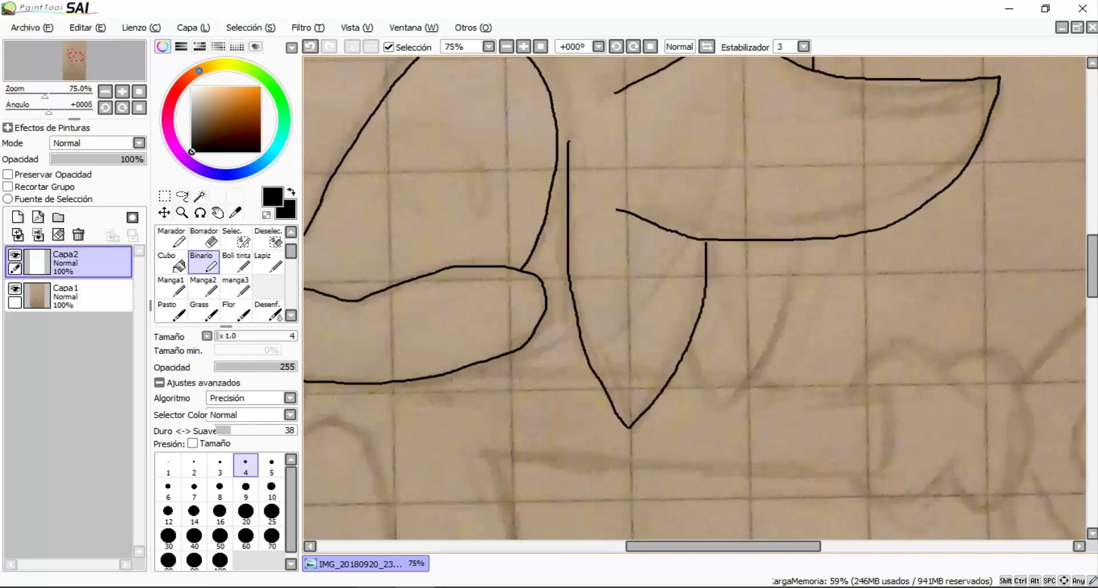
Redraw the lower quill's outer edge from its tip up to the second quill's underside
{"action": "scroll", "coordinate": [706, 199], "scroll_direction": "up", "scroll_amount": 7}
{"action": "scroll", "coordinate": [720, 215], "scroll_direction": "down", "scroll_amount": 10}
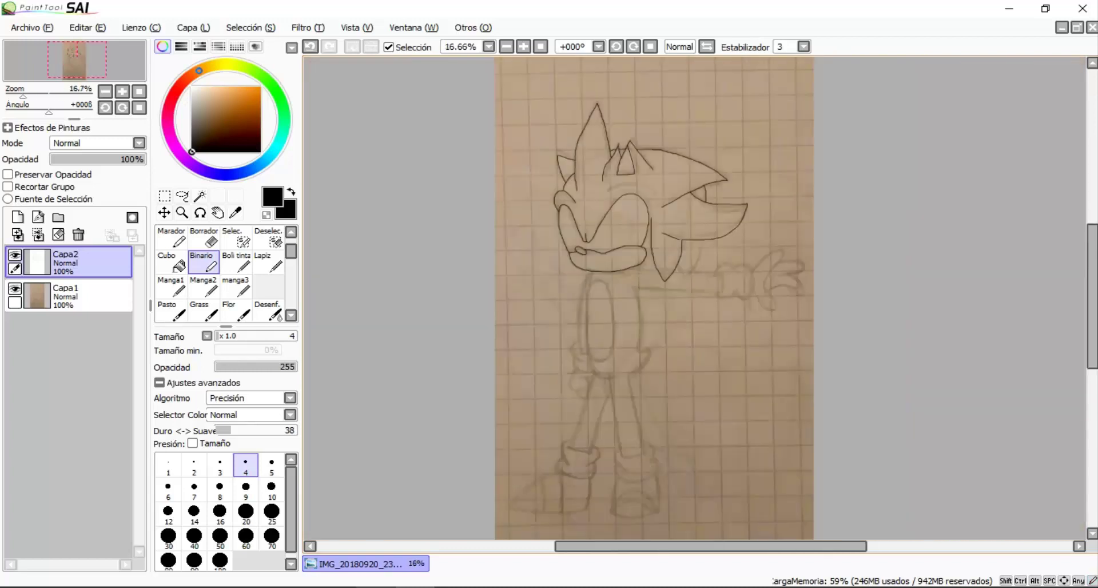
{"action": "scroll", "coordinate": [720, 215], "scroll_direction": "up", "scroll_amount": 5}
{"action": "scroll", "coordinate": [720, 215], "scroll_direction": "down", "scroll_amount": 3}
{"action": "scroll", "coordinate": [629, 200], "scroll_direction": "up", "scroll_amount": 3}
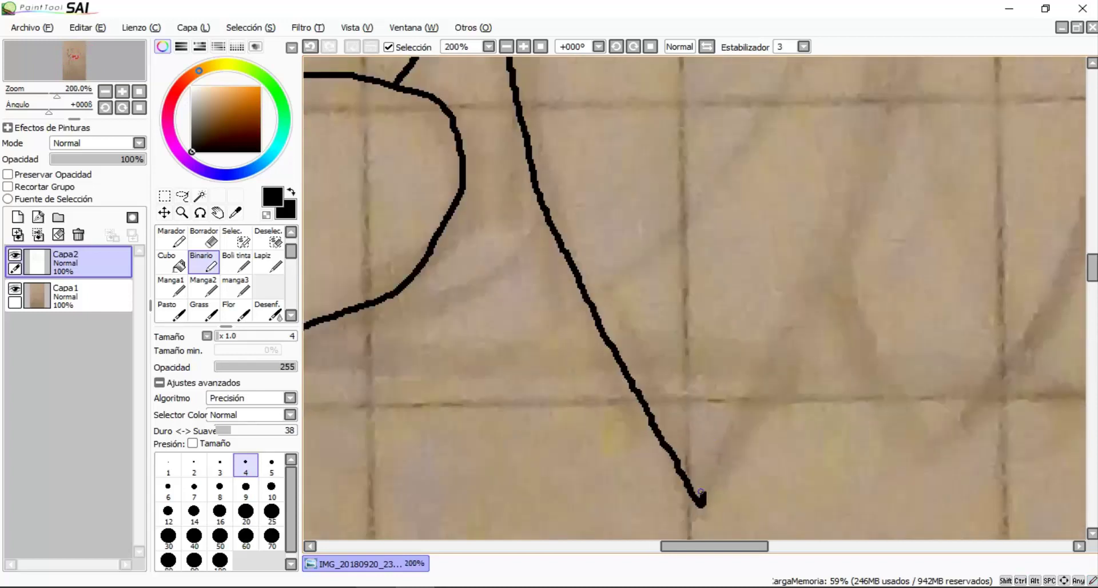
{"action": "left_click_drag", "start_coordinate": [701, 497], "coordinate": [798, 268]}
{"action": "key", "text": "ctrl+z"}
{"action": "scroll", "coordinate": [817, 275], "scroll_direction": "up", "scroll_amount": 1}
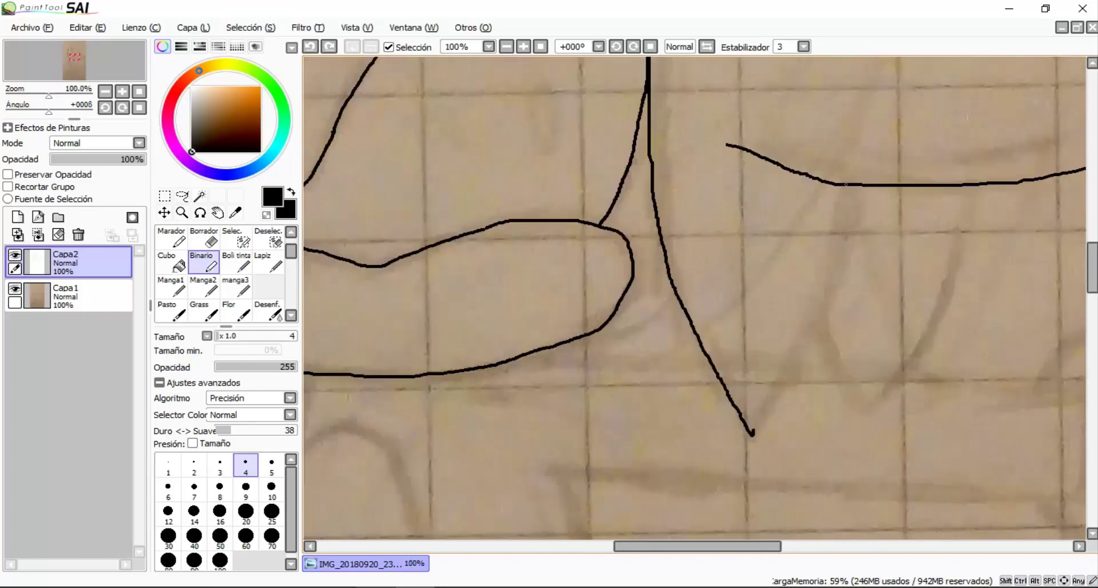
{"action": "scroll", "coordinate": [753, 433], "scroll_direction": "up", "scroll_amount": 5}
Erase the blobby tip of the lower quill and redraw it as a clean point joining both edges
{"action": "left_click", "coordinate": [204, 237]}
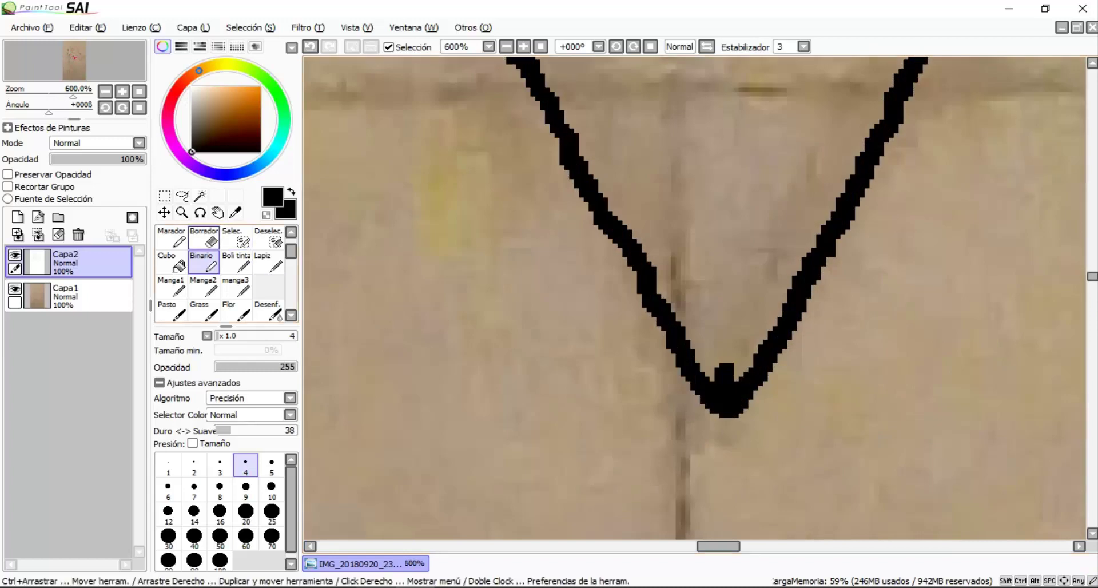
{"action": "left_click_drag", "start_coordinate": [735, 372], "coordinate": [723, 436]}
{"action": "double_click", "coordinate": [204, 261]}
{"action": "left_click", "coordinate": [727, 326]}
{"action": "scroll", "coordinate": [692, 375], "scroll_direction": "down", "scroll_amount": 1}
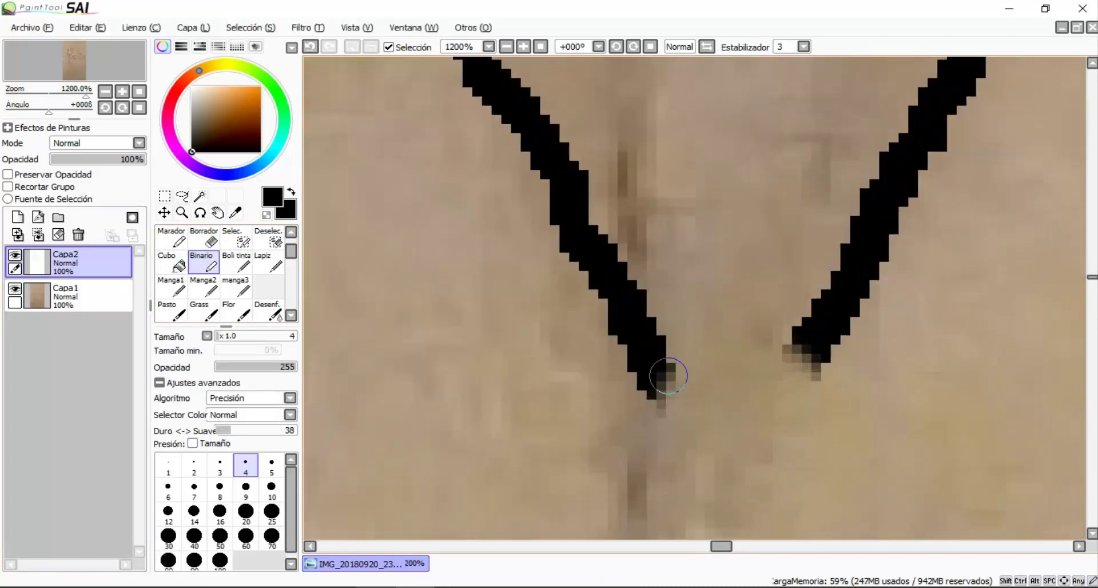
{"action": "mouse_move", "coordinate": [658, 377]}
{"action": "left_mouse_down"}
{"action": "mouse_move", "coordinate": [711, 454]}
{"action": "mouse_move", "coordinate": [801, 338]}
{"action": "left_mouse_up"}
{"action": "scroll", "coordinate": [732, 275], "scroll_direction": "up", "scroll_amount": 3}
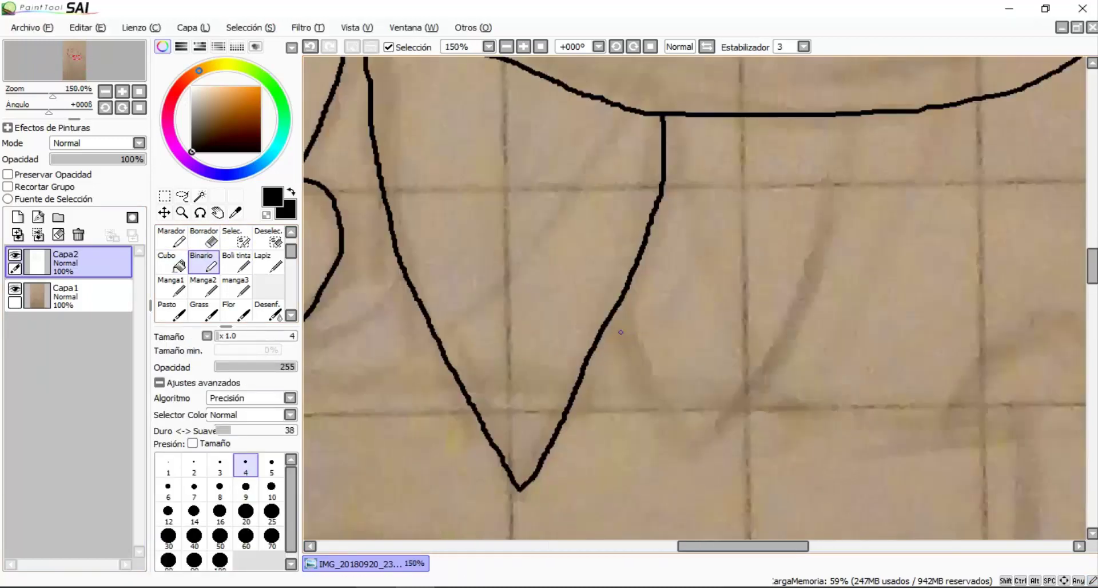
{"action": "left_click_drag", "start_coordinate": [854, 116], "coordinate": [779, 361]}
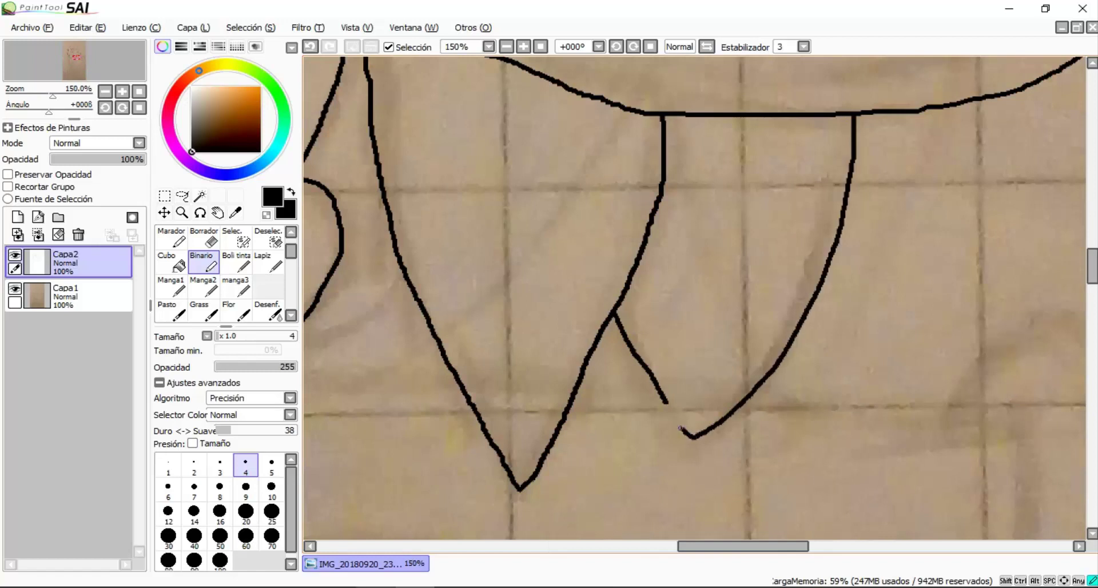
{"action": "scroll", "coordinate": [681, 428], "scroll_direction": "down", "scroll_amount": 2}
{"action": "key", "text": "ctrl+z"}
{"action": "key", "text": "ctrl+z"}
{"action": "scroll", "coordinate": [680, 428], "scroll_direction": "up", "scroll_amount": 1}
{"action": "scroll", "coordinate": [663, 400], "scroll_direction": "up", "scroll_amount": 2}
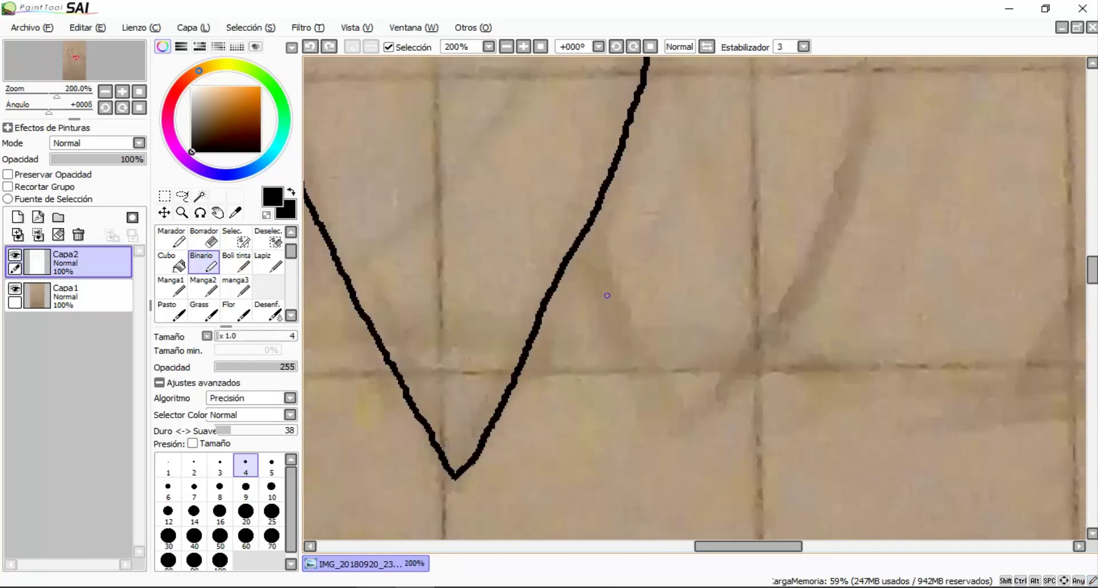
{"action": "key", "text": "ctrl+z"}
Trace the smaller quill beside the lower quill, from the second quill's underside down to a closed tip
{"action": "left_click_drag", "start_coordinate": [589, 229], "coordinate": [665, 418]}
{"action": "scroll", "coordinate": [665, 419], "scroll_direction": "down", "scroll_amount": 2}
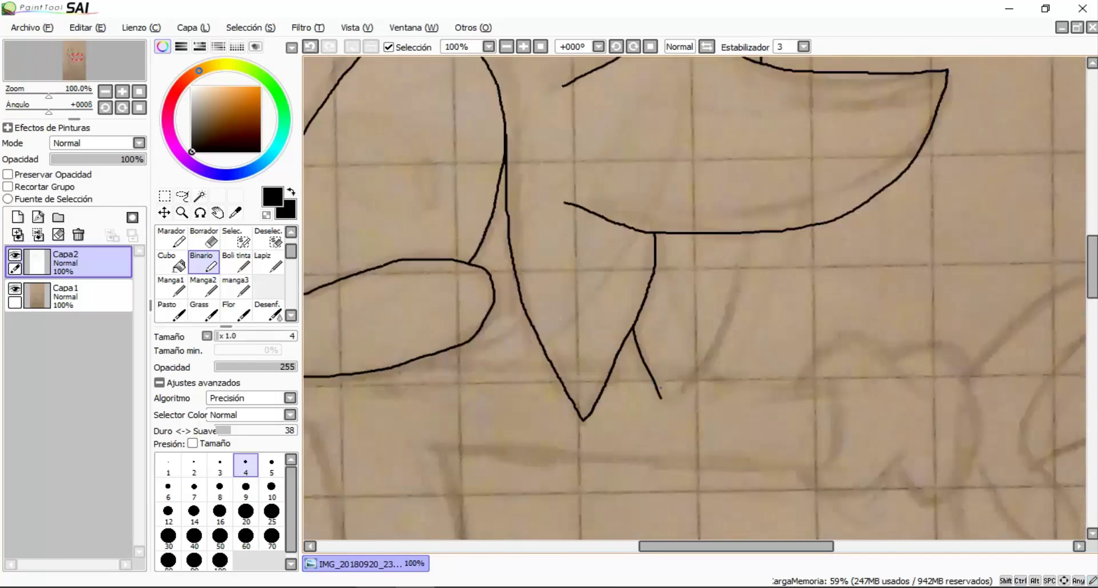
{"action": "left_click_drag", "start_coordinate": [715, 280], "coordinate": [750, 180]}
{"action": "scroll", "coordinate": [749, 181], "scroll_direction": "up", "scroll_amount": 1}
{"action": "mouse_move", "coordinate": [806, 113]}
{"action": "left_mouse_down"}
{"action": "mouse_move", "coordinate": [750, 273]}
{"action": "mouse_move", "coordinate": [677, 389]}
{"action": "left_mouse_up"}
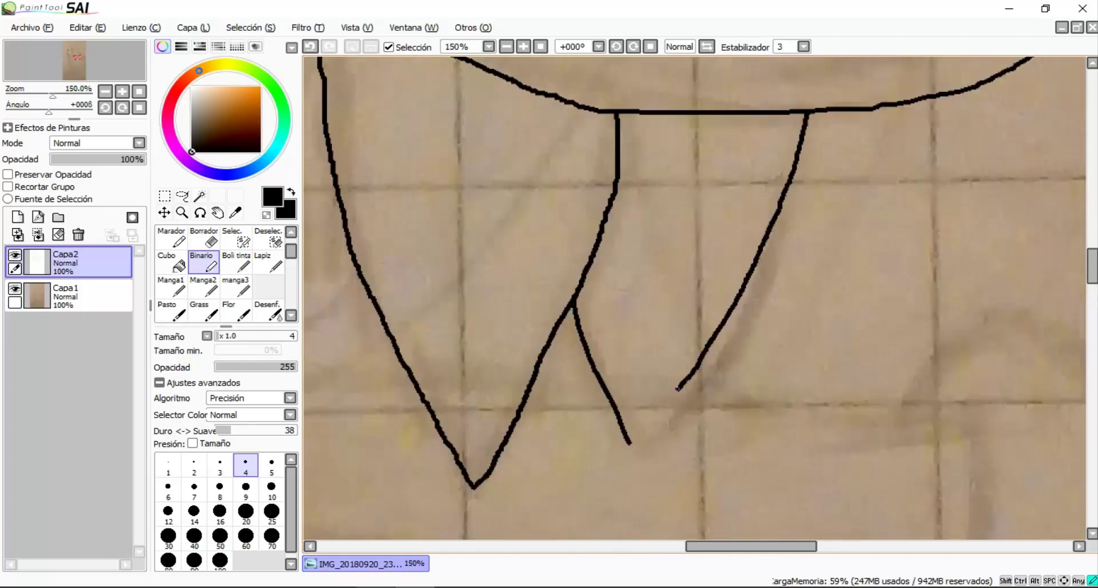
{"action": "scroll", "coordinate": [635, 445], "scroll_direction": "up", "scroll_amount": 5}
{"action": "left_click_drag", "start_coordinate": [642, 436], "coordinate": [657, 431]}
{"action": "scroll", "coordinate": [657, 431], "scroll_direction": "down", "scroll_amount": 8}
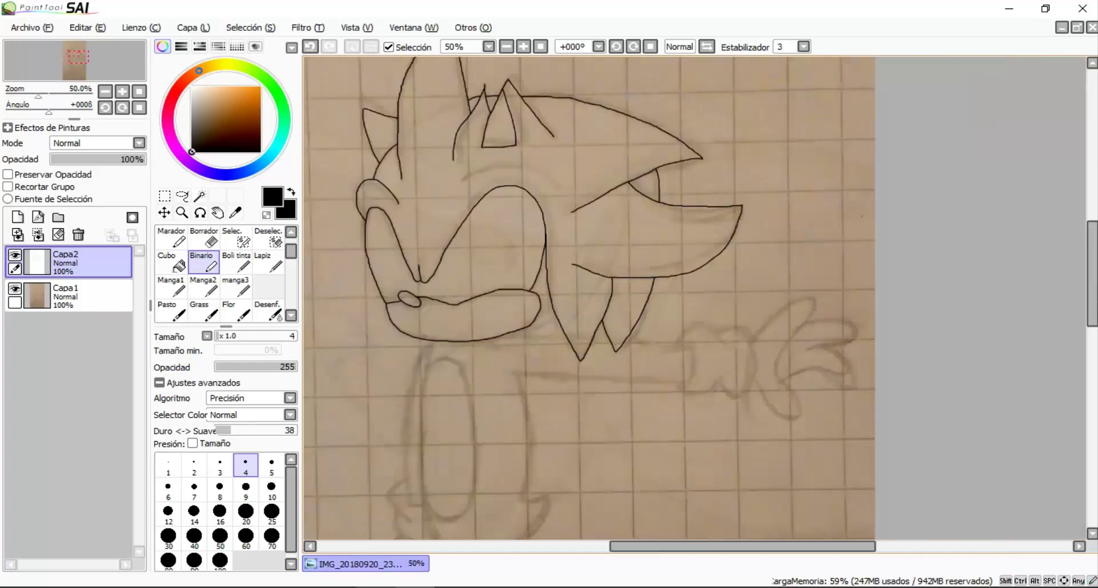
Trace the outstretched arm's upper edge as a straight horizontal line from the muzzle, passing behind the quills, to the glove cuff
{"action": "scroll", "coordinate": [604, 313], "scroll_direction": "up", "scroll_amount": 3}
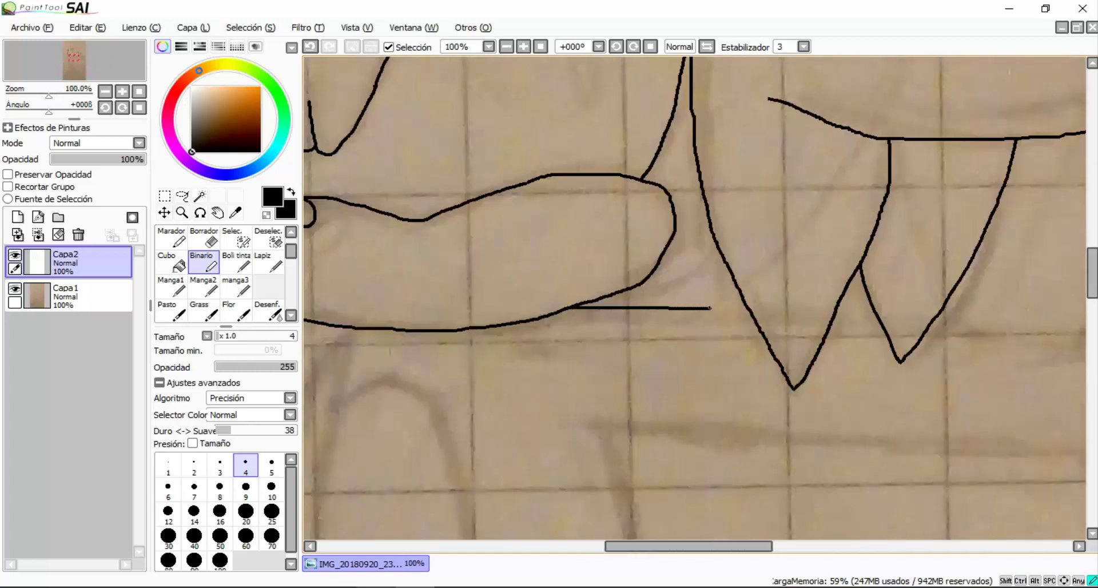
{"action": "left_click_drag", "start_coordinate": [895, 313], "coordinate": [989, 313]}
{"action": "scroll", "coordinate": [989, 313], "scroll_direction": "down", "scroll_amount": 3}
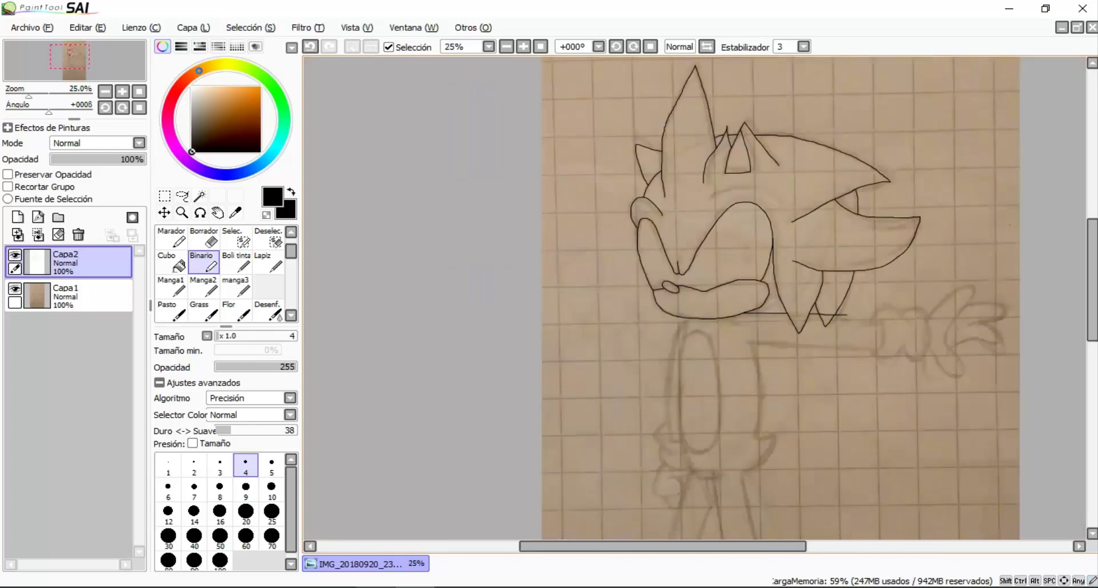
{"action": "scroll", "coordinate": [632, 309], "scroll_direction": "up", "scroll_amount": 4}
{"action": "left_click_drag", "start_coordinate": [635, 302], "coordinate": [798, 307]}
{"action": "scroll", "coordinate": [799, 306], "scroll_direction": "down", "scroll_amount": 4}
{"action": "scroll", "coordinate": [541, 340], "scroll_direction": "up", "scroll_amount": 2}
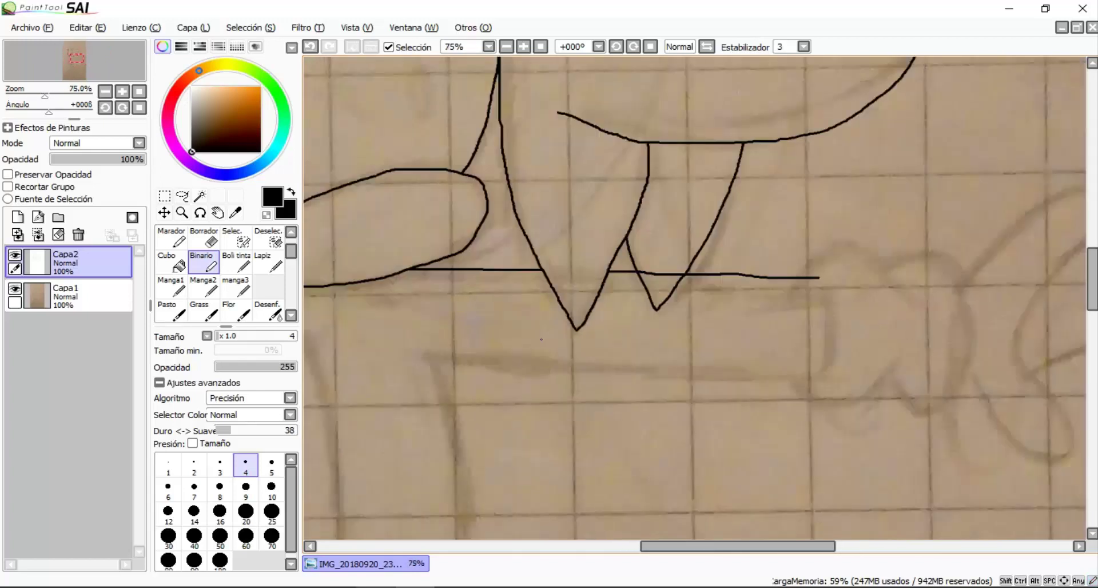
{"action": "scroll", "coordinate": [720, 273], "scroll_direction": "up", "scroll_amount": 3}
{"action": "left_click_drag", "start_coordinate": [695, 268], "coordinate": [916, 268]}
{"action": "scroll", "coordinate": [915, 269], "scroll_direction": "down", "scroll_amount": 4}
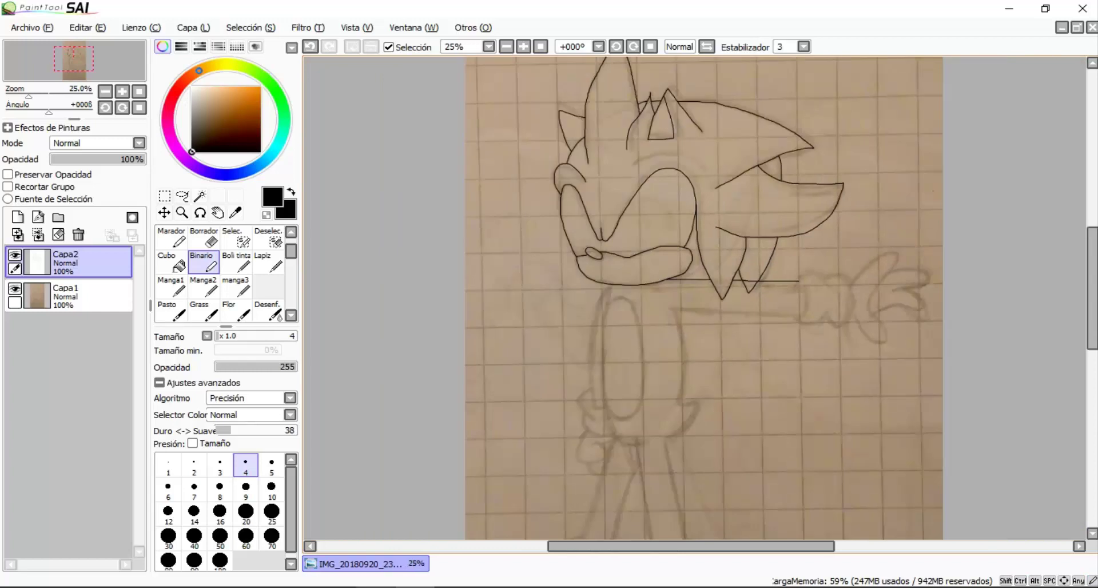
Trace the arm's lower edge as a straight line parallel to the upper one, ending level at the cuff
{"action": "scroll", "coordinate": [604, 332], "scroll_direction": "up", "scroll_amount": 2}
{"action": "left_click_drag", "start_coordinate": [946, 330], "coordinate": [981, 330]}
{"action": "scroll", "coordinate": [982, 330], "scroll_direction": "down", "scroll_amount": 4}
{"action": "scroll", "coordinate": [694, 298], "scroll_direction": "up", "scroll_amount": 2}
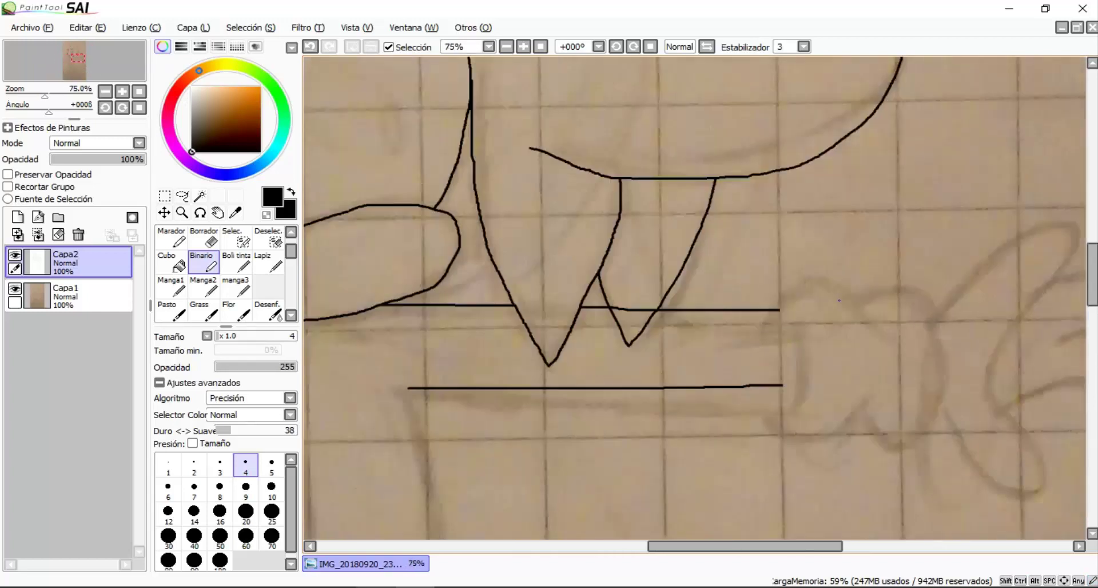
Rotate the canvas view to +090° and add a new layer above the line art
{"action": "left_click_drag", "start_coordinate": [695, 229], "coordinate": [800, 343]}
{"action": "scroll", "coordinate": [695, 297], "scroll_direction": "down", "scroll_amount": 2}
{"action": "scroll", "coordinate": [616, 430], "scroll_direction": "up", "scroll_amount": 5}
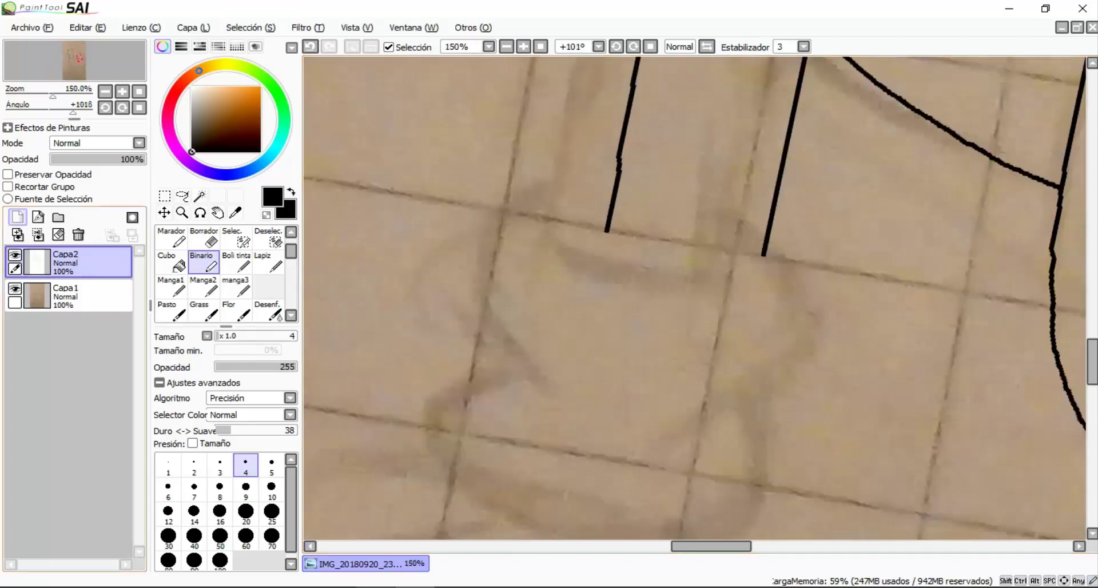
{"action": "key", "text": "ctrl+shift+n"}
{"action": "scroll", "coordinate": [764, 231], "scroll_direction": "up", "scroll_amount": 2}
{"action": "left_click_drag", "start_coordinate": [765, 230], "coordinate": [765, 231]}
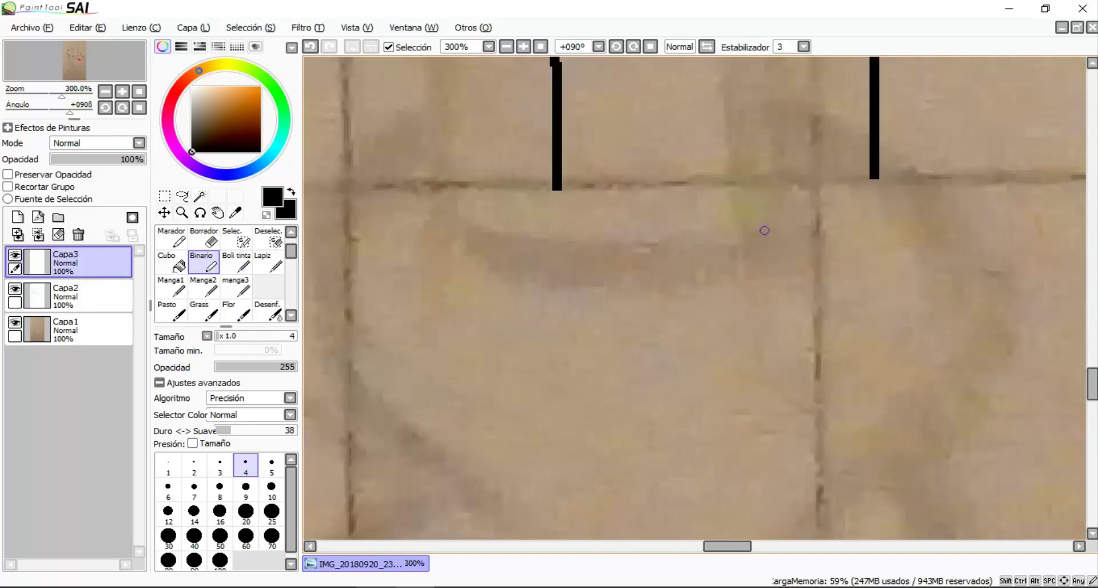
{"action": "scroll", "coordinate": [765, 230], "scroll_direction": "down", "scroll_amount": 2}
{"action": "mouse_move", "coordinate": [768, 166]}
{"action": "left_mouse_down"}
{"action": "mouse_move", "coordinate": [788, 175]}
{"action": "mouse_move", "coordinate": [865, 320]}
{"action": "mouse_move", "coordinate": [823, 184]}
{"action": "mouse_move", "coordinate": [852, 367]}
{"action": "left_mouse_up"}
{"action": "key", "text": "ctrl+z"}
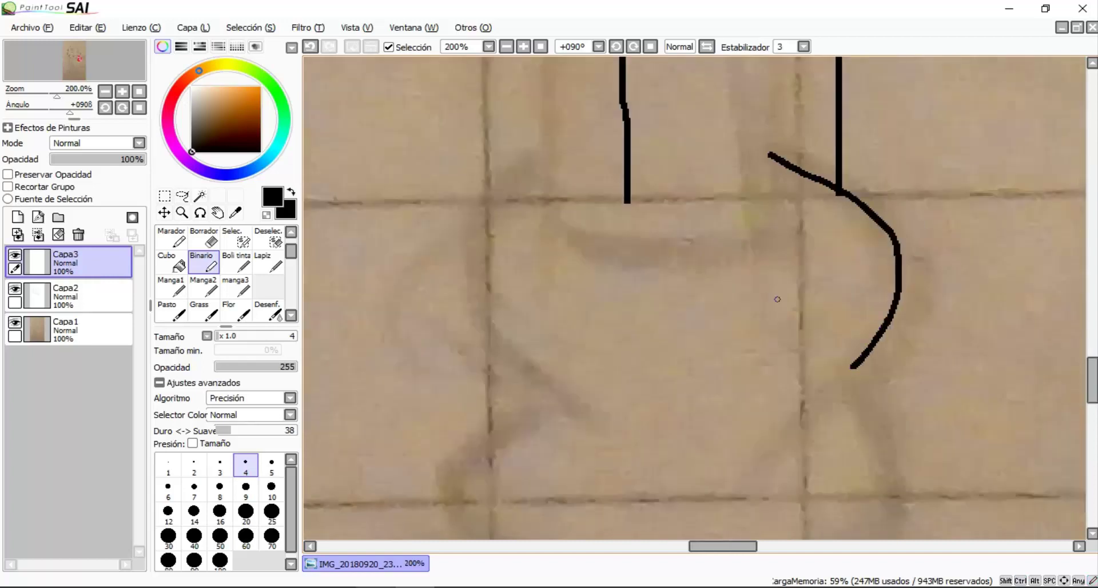
{"action": "key", "text": "ctrl+z"}
Trace the glove cuff with two overlapping bulges on each side of the arm and a curve closing its hand end
{"action": "left_click_drag", "start_coordinate": [757, 153], "coordinate": [808, 378]}
{"action": "left_click_drag", "start_coordinate": [504, 182], "coordinate": [546, 356]}
{"action": "scroll", "coordinate": [546, 357], "scroll_direction": "down", "scroll_amount": 3}
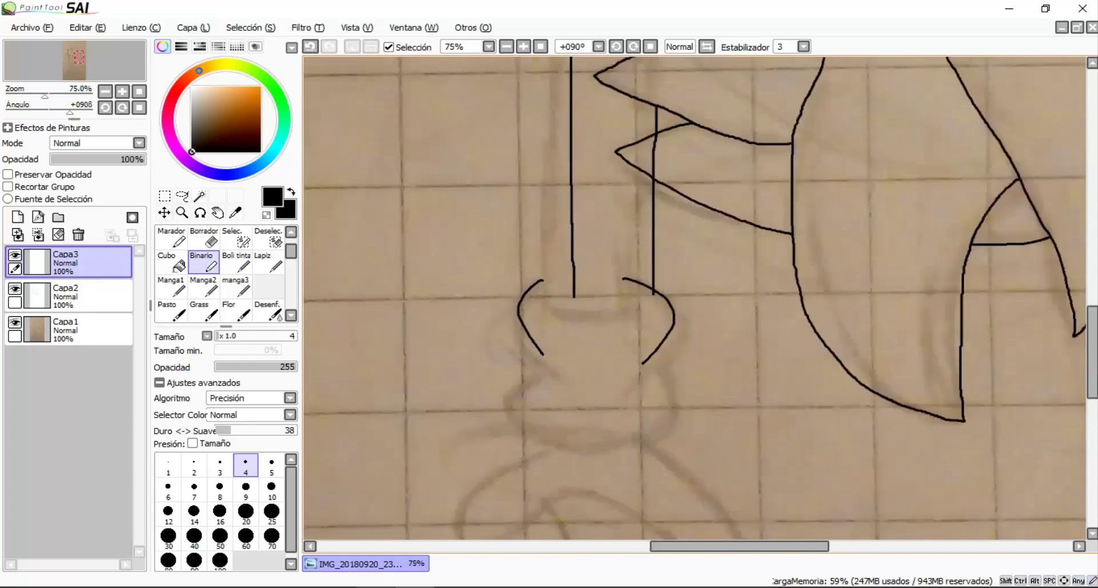
{"action": "scroll", "coordinate": [836, 243], "scroll_direction": "up", "scroll_amount": 2}
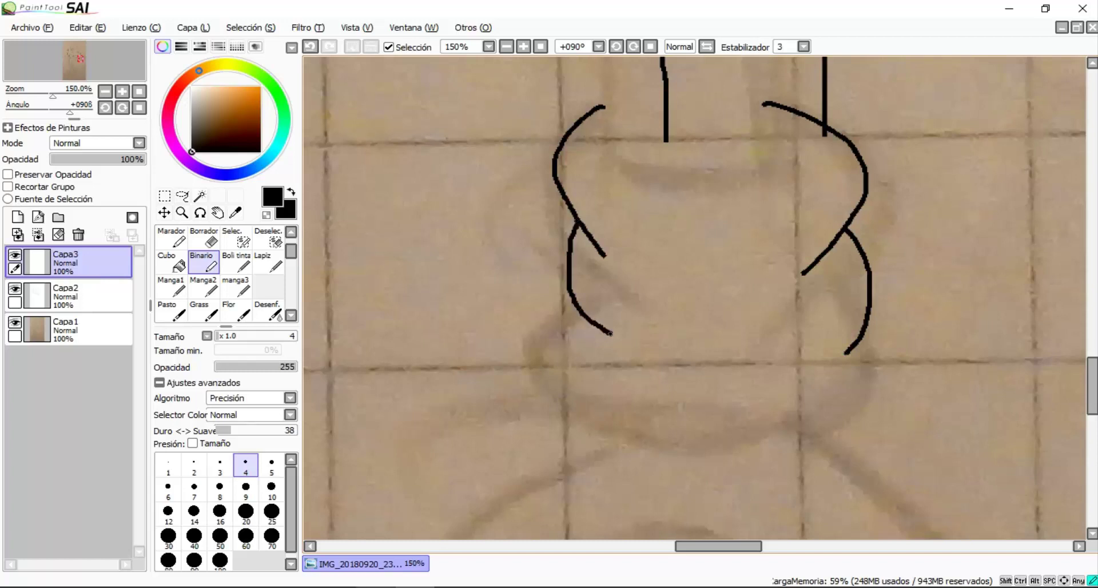
{"action": "scroll", "coordinate": [712, 251], "scroll_direction": "down", "scroll_amount": 4}
{"action": "key", "text": "Home"}
{"action": "scroll", "coordinate": [713, 250], "scroll_direction": "up", "scroll_amount": 3}
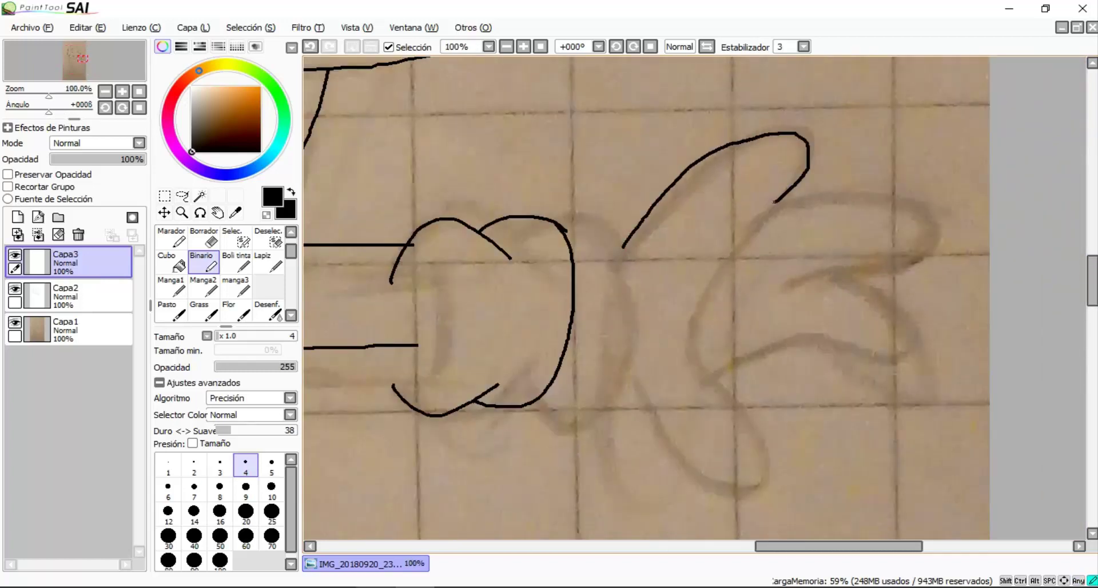
Retrace the glove's upper finger with a rounded tip, carrying its inner edge down in a curve toward the thumb
{"action": "key", "text": "ctrl+z"}
{"action": "scroll", "coordinate": [678, 291], "scroll_direction": "down", "scroll_amount": 3}
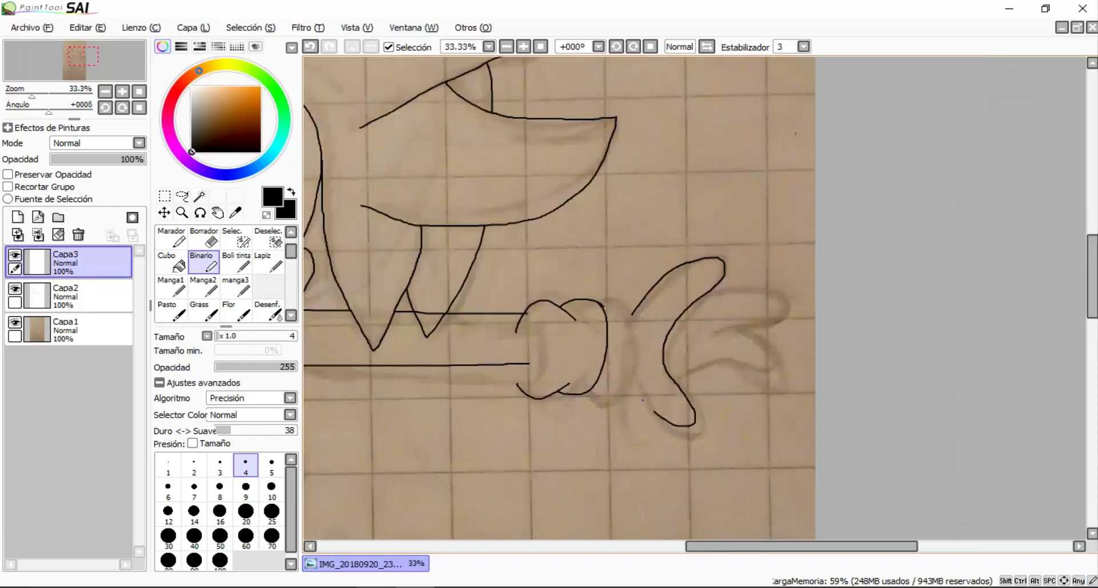
{"action": "scroll", "coordinate": [678, 291], "scroll_direction": "up", "scroll_amount": 3}
{"action": "key", "text": "ctrl+z"}
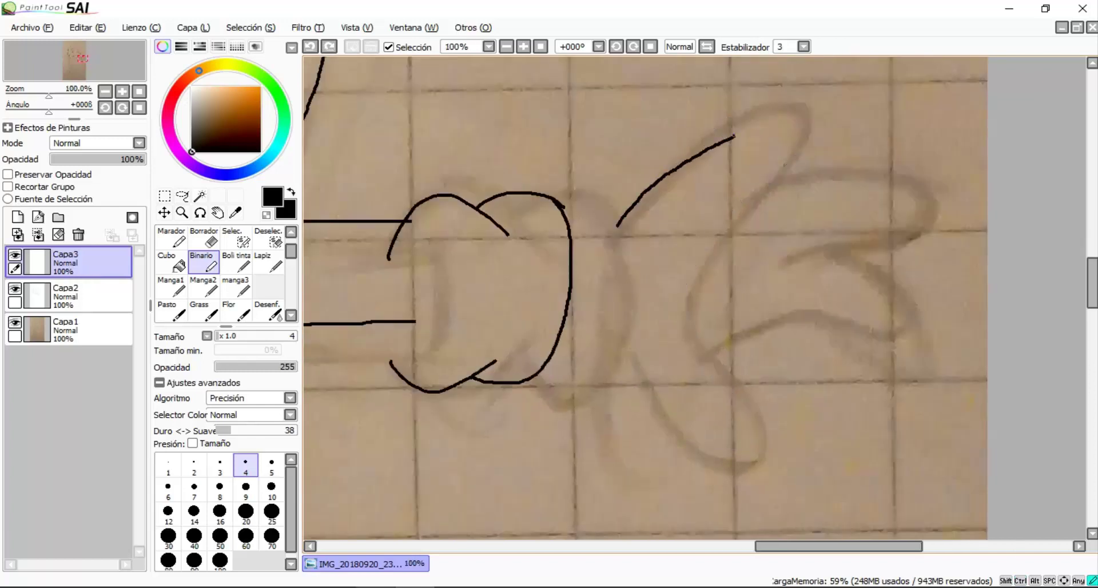
{"action": "key", "text": "ctrl+z"}
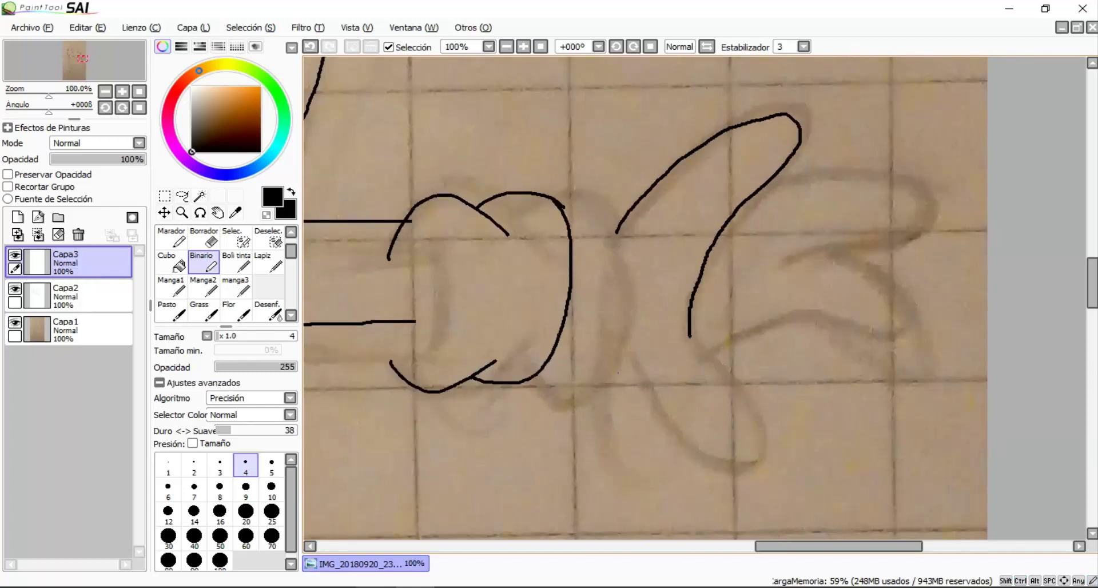
{"action": "key", "text": "ctrl+z"}
Trace the glove's downward-pointing thumb with a rounded tip, continuing from the upper finger's inner curve
{"action": "scroll", "coordinate": [691, 305], "scroll_direction": "up", "scroll_amount": 2}
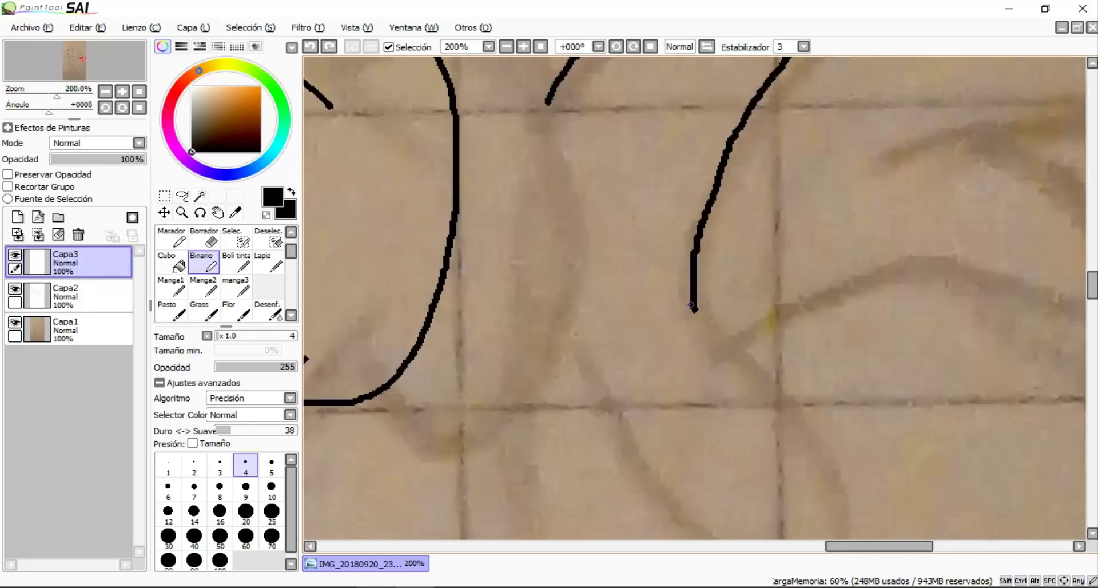
{"action": "key", "text": "ctrl+z"}
{"action": "scroll", "coordinate": [724, 351], "scroll_direction": "down", "scroll_amount": 2}
{"action": "scroll", "coordinate": [689, 394], "scroll_direction": "up", "scroll_amount": 1}
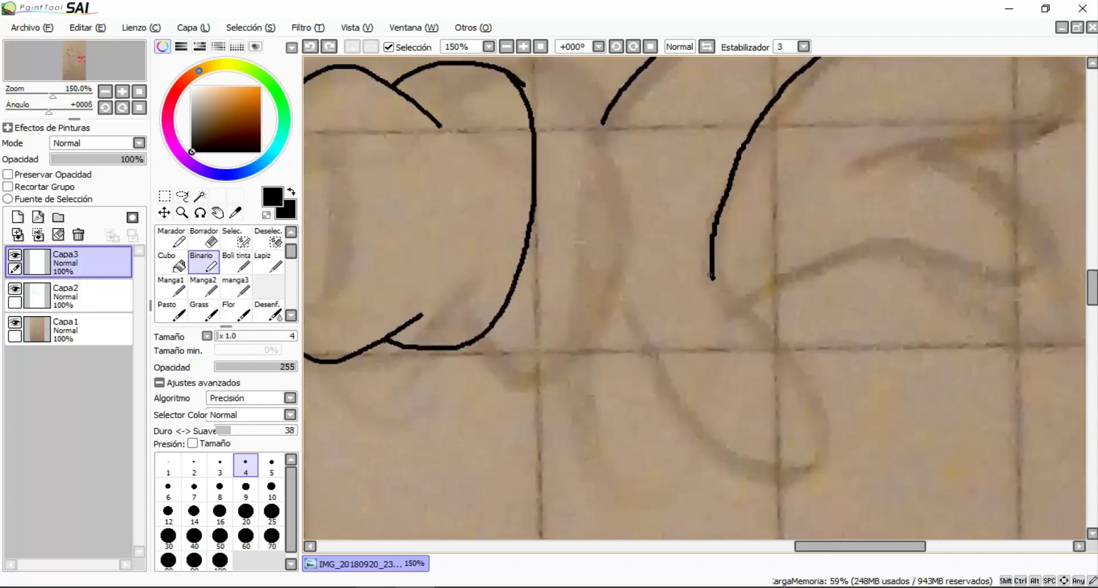
{"action": "scroll", "coordinate": [624, 315], "scroll_direction": "down", "scroll_amount": 3}
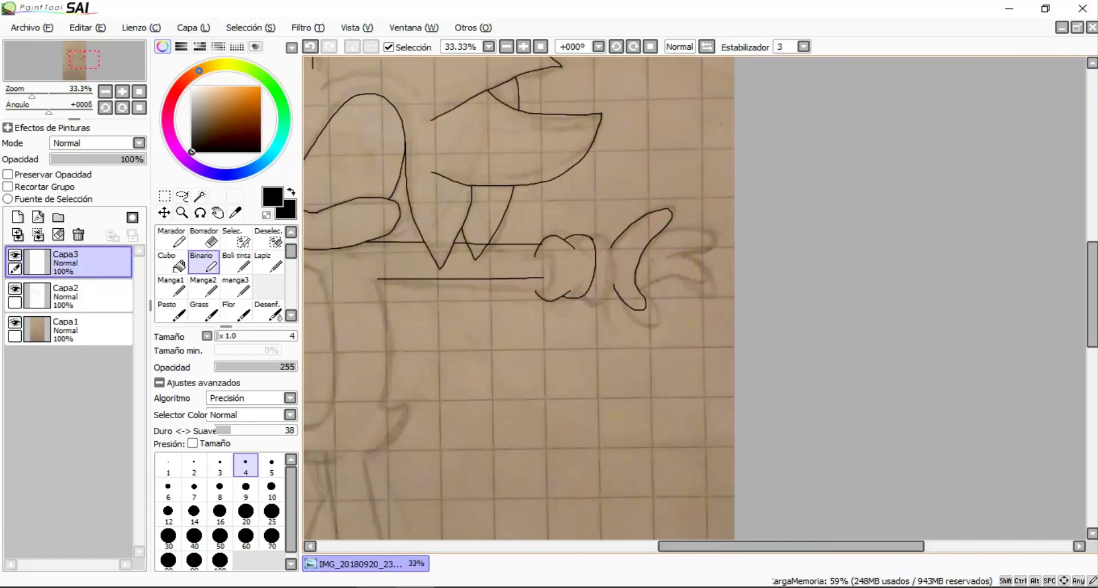
Trace the glove's two remaining outstretched fingers and join the lower one to the curve above the thumb
{"action": "scroll", "coordinate": [628, 200], "scroll_direction": "up", "scroll_amount": 2}
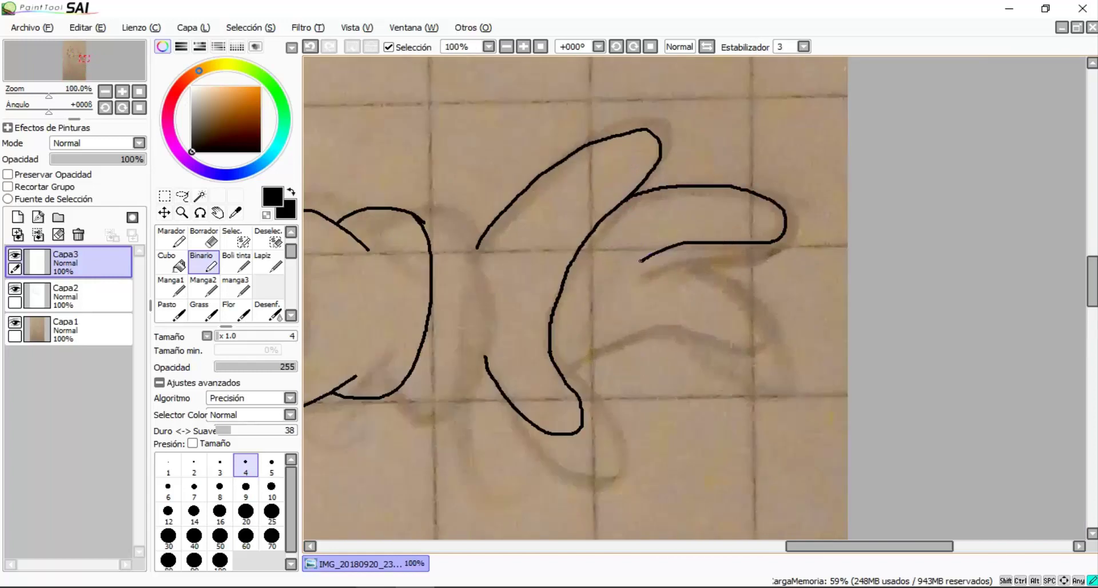
{"action": "scroll", "coordinate": [641, 261], "scroll_direction": "up", "scroll_amount": 1}
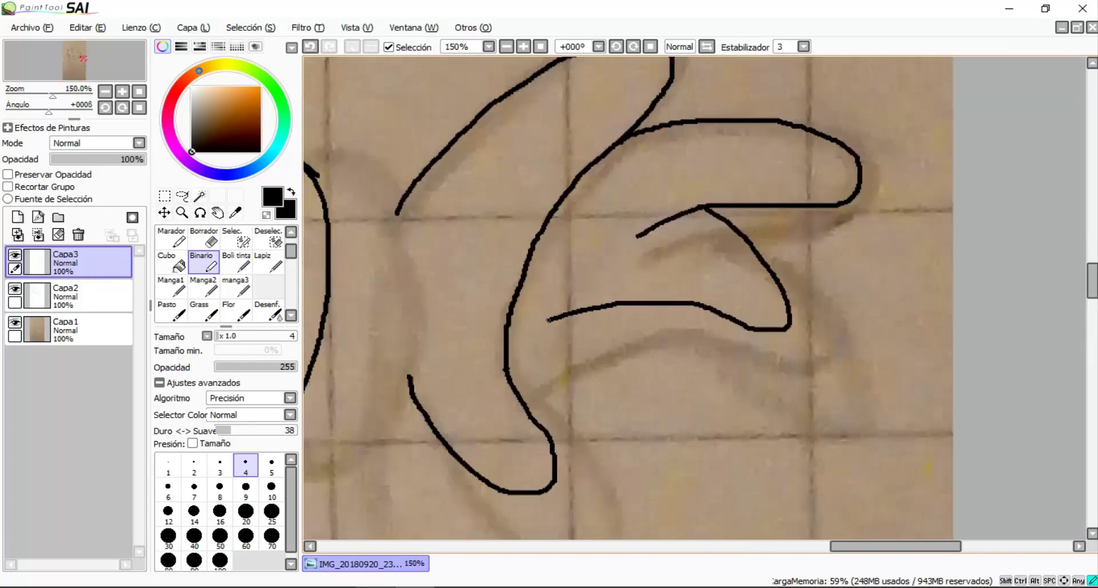
{"action": "scroll", "coordinate": [522, 319], "scroll_direction": "up", "scroll_amount": 3}
{"action": "mouse_move", "coordinate": [612, 265]}
{"action": "left_mouse_down"}
{"action": "mouse_move", "coordinate": [613, 291]}
{"action": "mouse_move", "coordinate": [625, 260]}
{"action": "mouse_move", "coordinate": [677, 239]}
{"action": "mouse_move", "coordinate": [585, 317]}
{"action": "mouse_move", "coordinate": [563, 329]}
{"action": "left_mouse_up"}
{"action": "scroll", "coordinate": [564, 329], "scroll_direction": "down", "scroll_amount": 6}
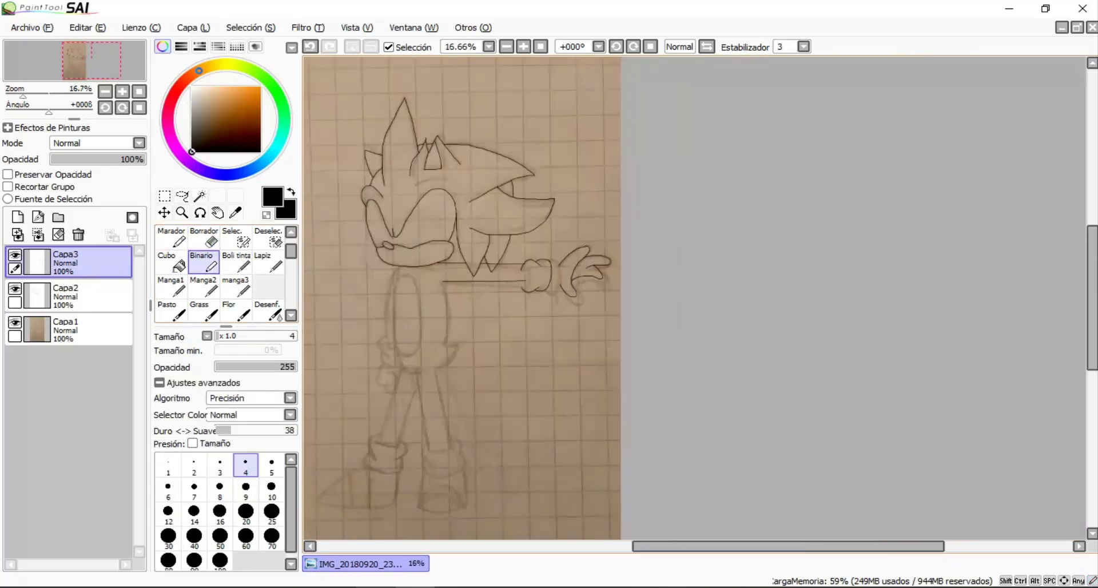
Select the connected hand outline with the Magic Wand and move it toward the arm until it meets the cuff
{"action": "scroll", "coordinate": [363, 207], "scroll_direction": "up", "scroll_amount": 3}
{"action": "left_click", "coordinate": [200, 196]}
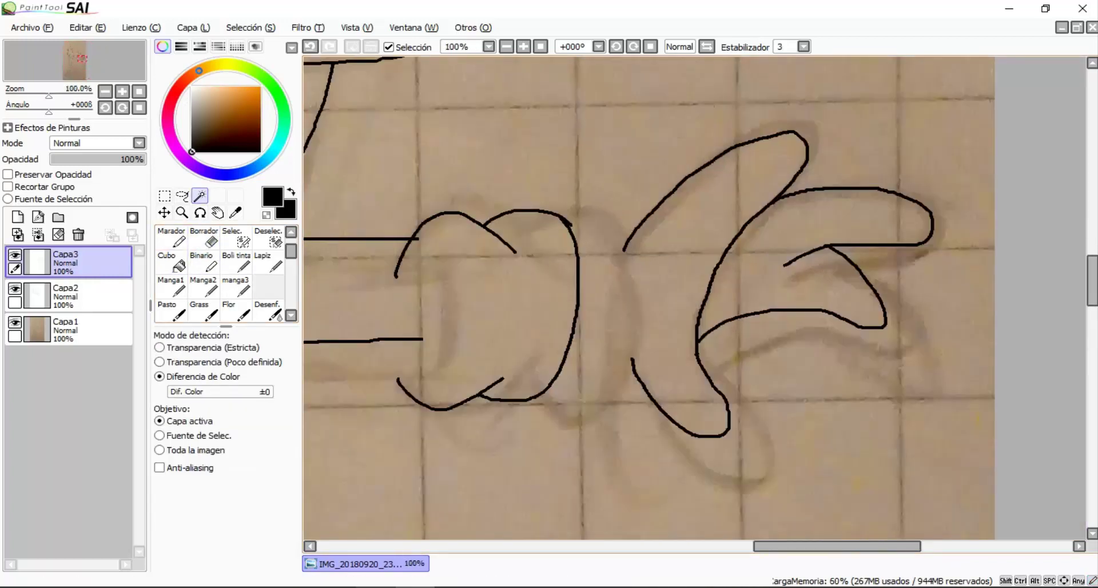
{"action": "left_click", "coordinate": [696, 344]}
{"action": "key", "text": "m"}
{"action": "scroll", "coordinate": [694, 297], "scroll_direction": "up", "scroll_amount": 1}
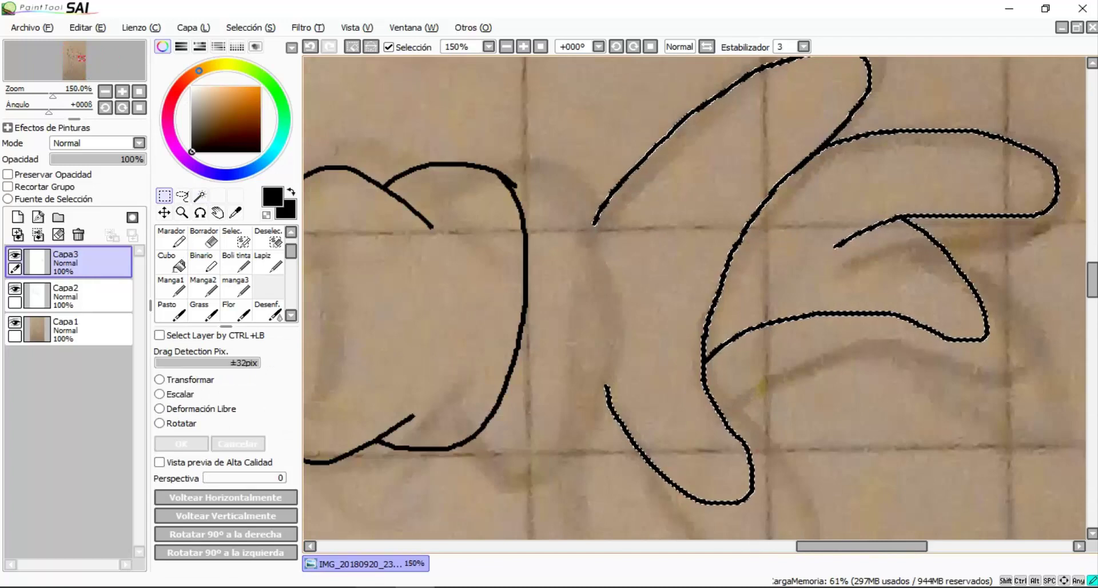
{"action": "left_click_drag", "start_coordinate": [694, 298], "coordinate": [623, 288]}
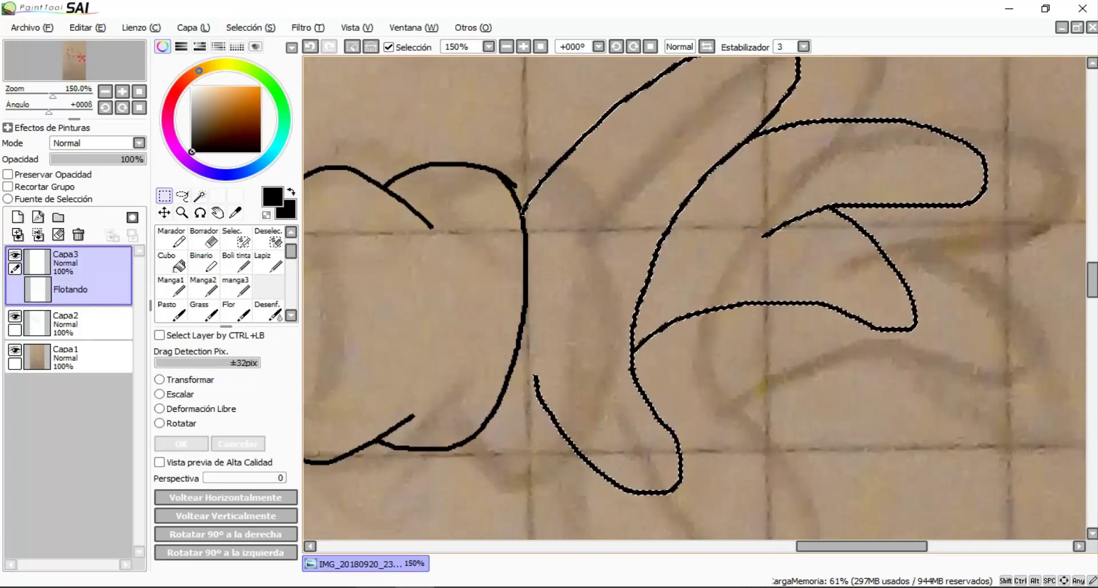
{"action": "key", "text": "Return"}
Extend the thumb's open outer line up to the cuff's edge so the glove outline connects to the cuff
{"action": "scroll", "coordinate": [575, 335], "scroll_direction": "up", "scroll_amount": 3}
{"action": "key", "text": "e"}
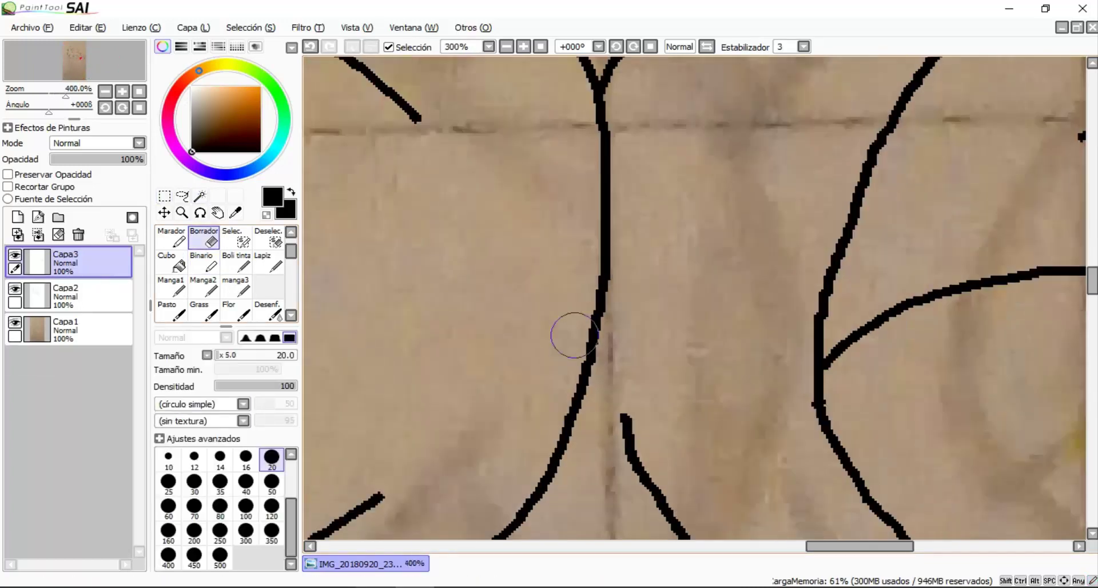
{"action": "scroll", "coordinate": [575, 334], "scroll_direction": "down", "scroll_amount": 3}
{"action": "left_click_drag", "start_coordinate": [634, 194], "coordinate": [666, 289]}
{"action": "left_click", "coordinate": [204, 260]}
{"action": "scroll", "coordinate": [686, 392], "scroll_direction": "up", "scroll_amount": 2}
{"action": "mouse_move", "coordinate": [689, 403]}
{"action": "left_mouse_down"}
{"action": "mouse_move", "coordinate": [602, 298]}
{"action": "mouse_move", "coordinate": [573, 219]}
{"action": "left_mouse_up"}
{"action": "scroll", "coordinate": [573, 219], "scroll_direction": "down", "scroll_amount": 6}
Erase the stray line end at the cuff's upper corner and clean up the curve where it meets the hand
{"action": "scroll", "coordinate": [573, 219], "scroll_direction": "up", "scroll_amount": 5}
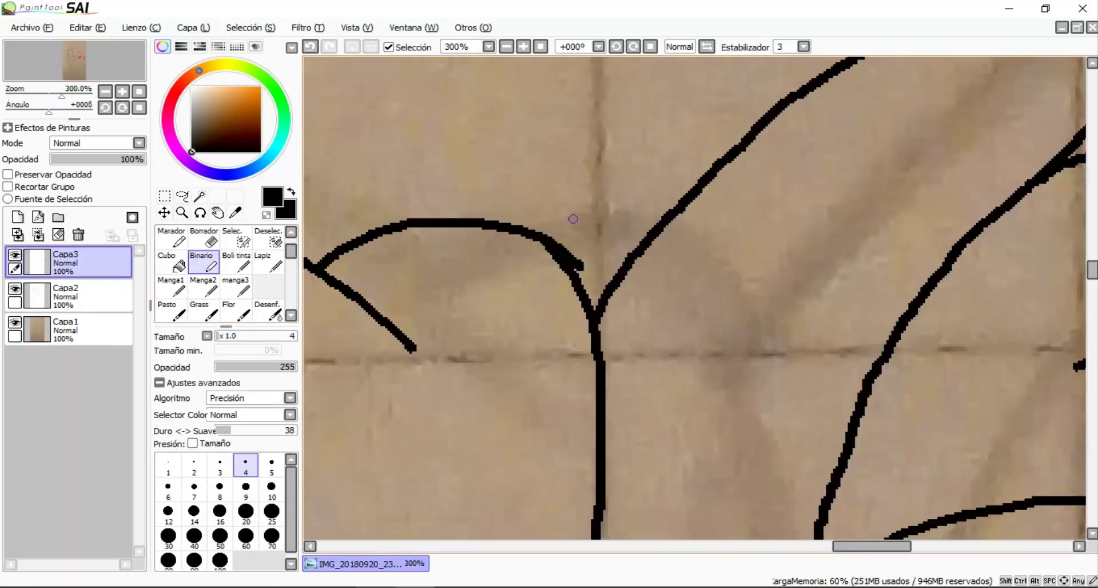
{"action": "scroll", "coordinate": [573, 219], "scroll_direction": "up", "scroll_amount": 3}
{"action": "key", "text": "e"}
{"action": "left_click_drag", "start_coordinate": [563, 258], "coordinate": [534, 269]}
{"action": "key", "text": "b"}
{"action": "mouse_move", "coordinate": [508, 203]}
{"action": "left_mouse_down"}
{"action": "mouse_move", "coordinate": [574, 288]}
{"action": "mouse_move", "coordinate": [540, 197]}
{"action": "left_mouse_up"}
{"action": "key", "text": "ctrl+z"}
{"action": "scroll", "coordinate": [575, 289], "scroll_direction": "down", "scroll_amount": 6}
{"action": "scroll", "coordinate": [571, 245], "scroll_direction": "up", "scroll_amount": 5}
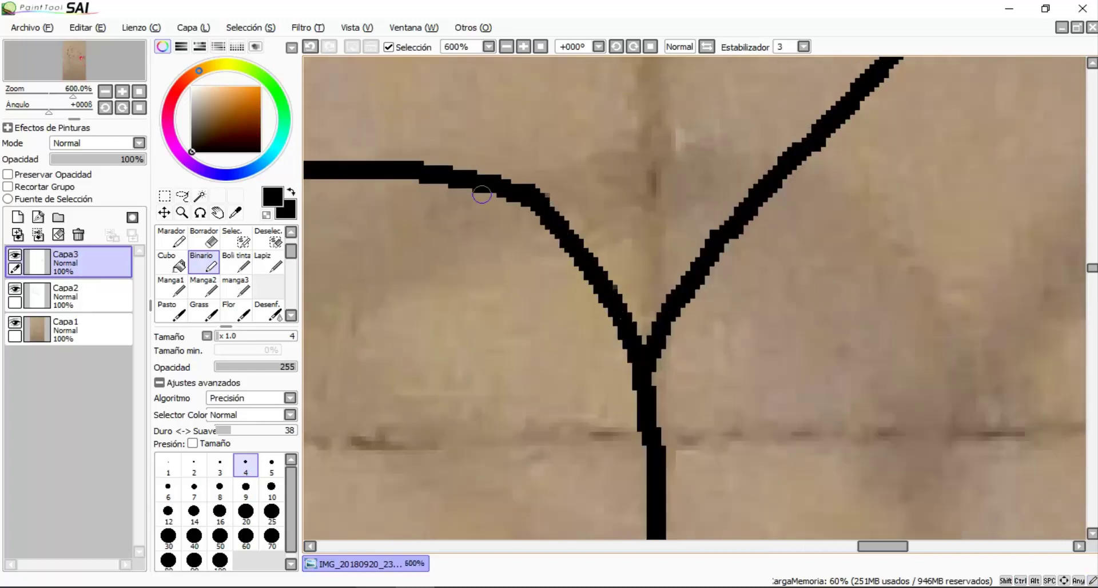
{"action": "scroll", "coordinate": [541, 198], "scroll_direction": "down", "scroll_amount": 5}
Select the connected cuff and hand with the Magic Wand, move them onto the arm lines' ends, and deselect
{"action": "key", "text": "w"}
{"action": "scroll", "coordinate": [540, 197], "scroll_direction": "up", "scroll_amount": 3}
{"action": "left_click", "coordinate": [572, 167]}
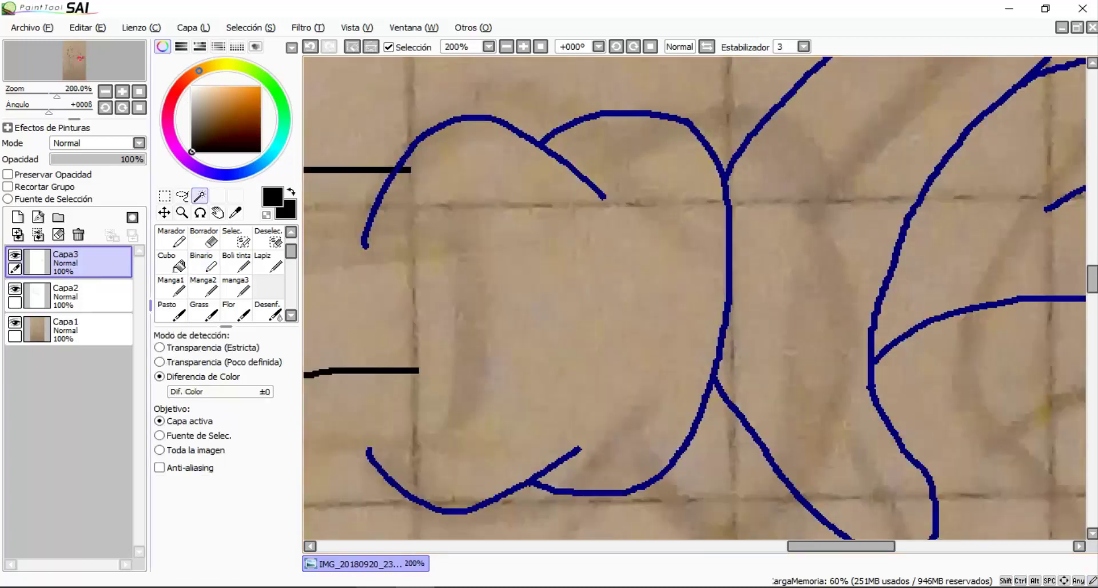
{"action": "key", "text": "v"}
{"action": "left_click_drag", "start_coordinate": [727, 229], "coordinate": [686, 167]}
{"action": "scroll", "coordinate": [684, 169], "scroll_direction": "down", "scroll_amount": 4}
{"action": "scroll", "coordinate": [686, 172], "scroll_direction": "up", "scroll_amount": 3}
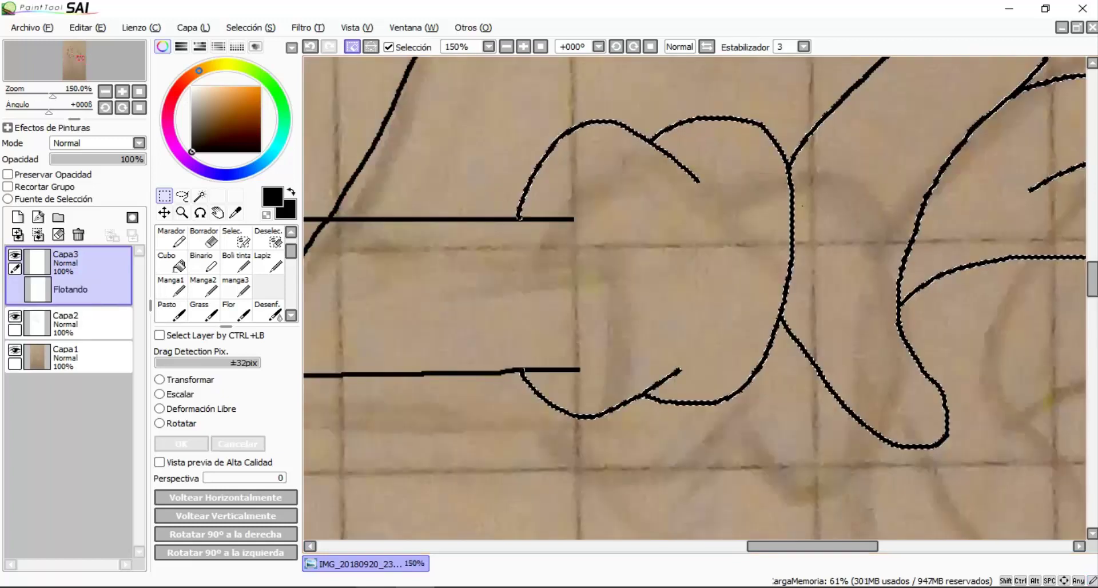
{"action": "key", "text": "ctrl+d"}
Close the arm's open end inside the cuff with a curved line and merge Capa3 into Capa2
{"action": "left_click", "coordinate": [204, 262]}
{"action": "scroll", "coordinate": [633, 171], "scroll_direction": "up", "scroll_amount": 2}
{"action": "left_click_drag", "start_coordinate": [633, 103], "coordinate": [633, 266]}
{"action": "left_click", "coordinate": [79, 234]}
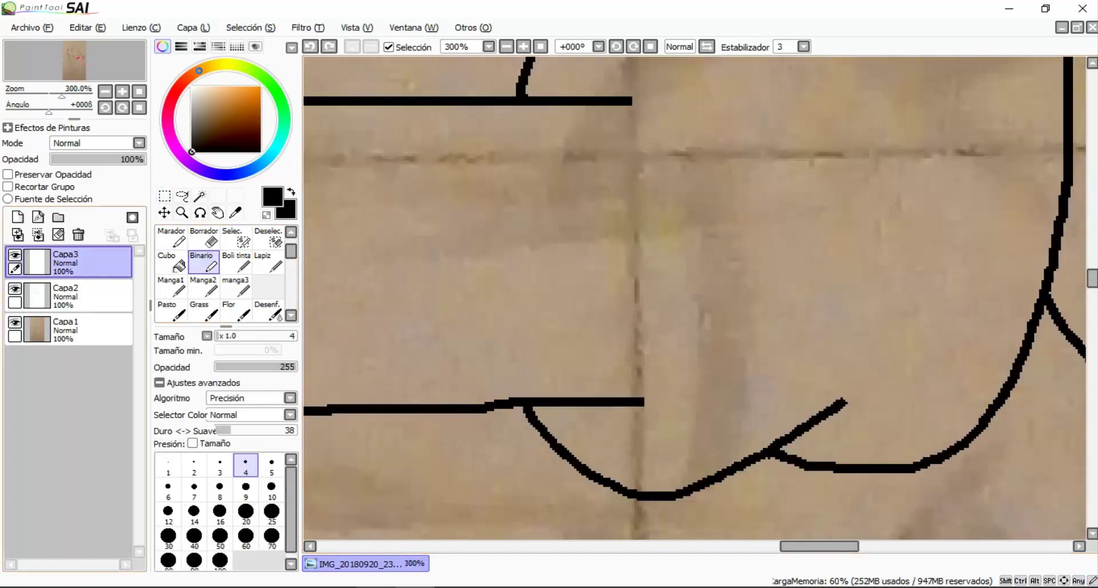
{"action": "mouse_move", "coordinate": [633, 102]}
{"action": "left_mouse_down"}
{"action": "mouse_move", "coordinate": [668, 232]}
{"action": "mouse_move", "coordinate": [644, 388]}
{"action": "left_mouse_up"}
{"action": "scroll", "coordinate": [643, 388], "scroll_direction": "down", "scroll_amount": 6}
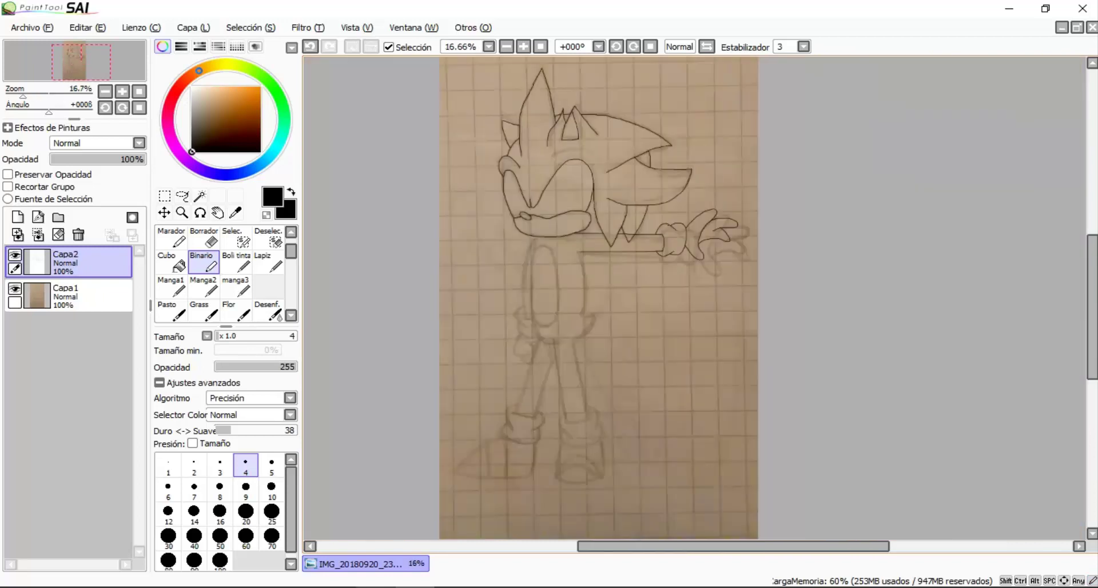
{"action": "scroll", "coordinate": [466, 349], "scroll_direction": "up", "scroll_amount": 3}
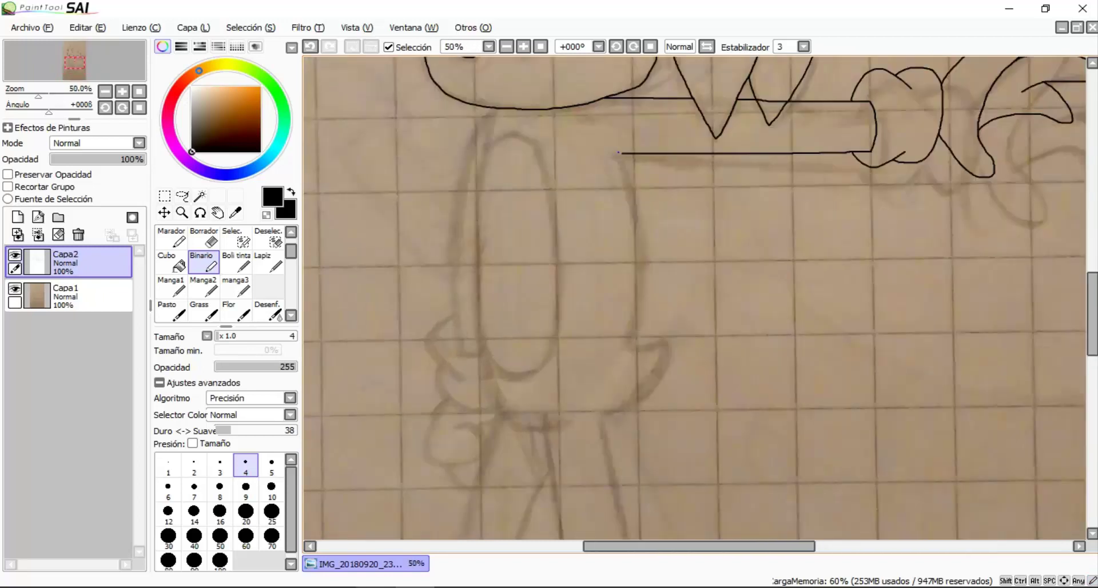
{"action": "scroll", "coordinate": [618, 152], "scroll_direction": "up", "scroll_amount": 1}
{"action": "key", "text": "ctrl+z"}
{"action": "scroll", "coordinate": [694, 297], "scroll_direction": "down", "scroll_amount": 2}
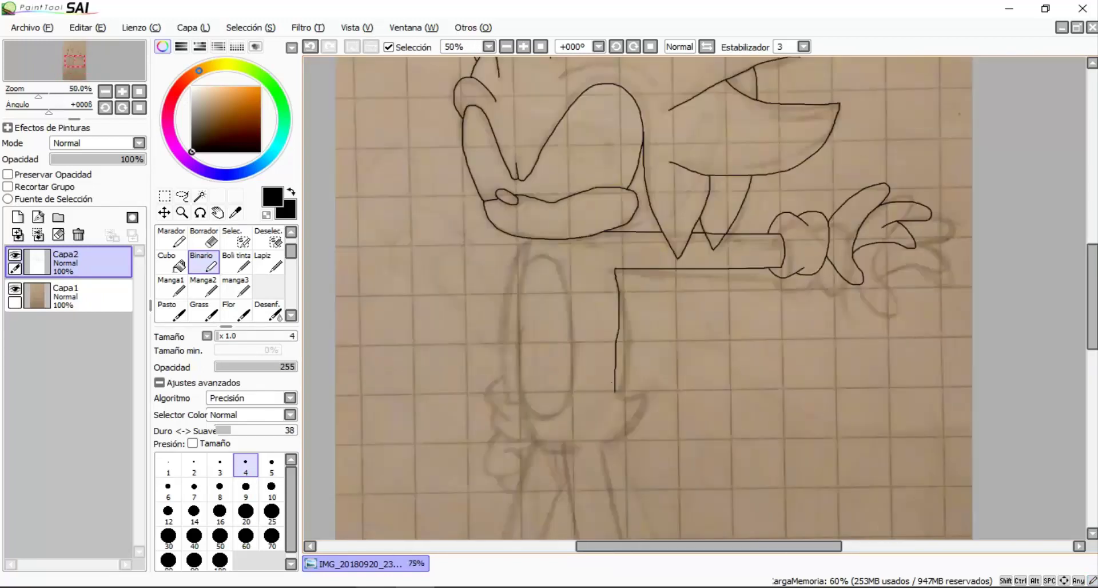
{"action": "scroll", "coordinate": [694, 298], "scroll_direction": "up", "scroll_amount": 2}
{"action": "key", "text": "ctrl+z"}
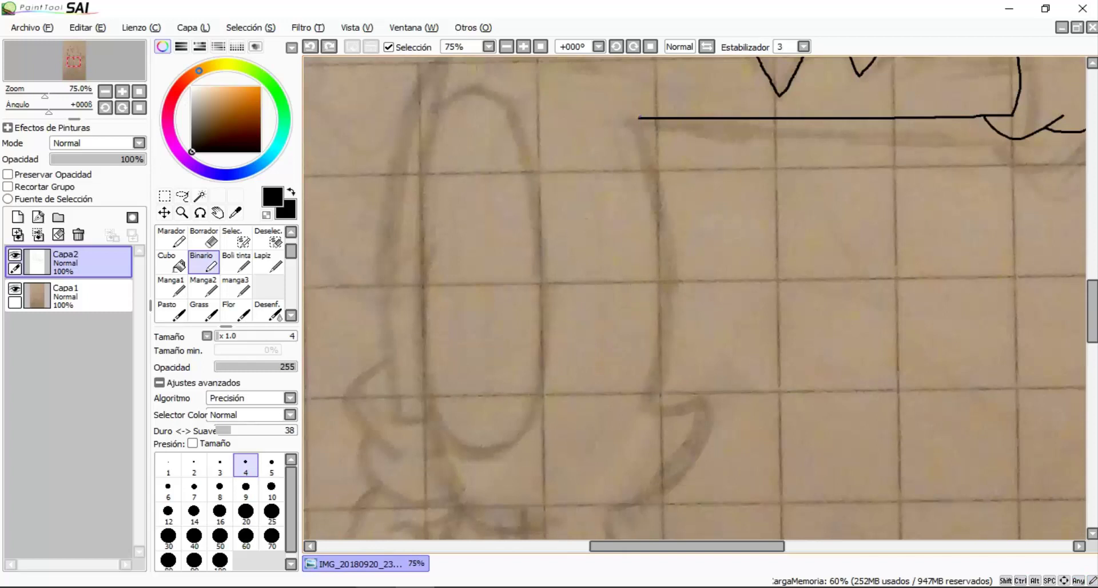
{"action": "scroll", "coordinate": [658, 226], "scroll_direction": "up", "scroll_amount": 1}
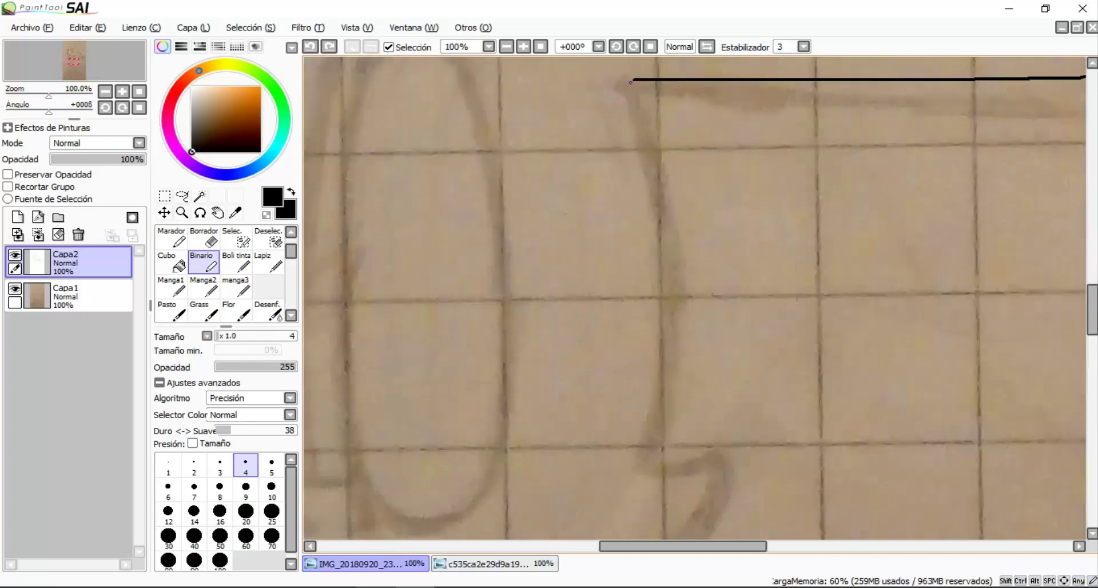
{"action": "scroll", "coordinate": [634, 80], "scroll_direction": "down", "scroll_amount": 3}
{"action": "scroll", "coordinate": [632, 255], "scroll_direction": "up", "scroll_amount": 3}
{"action": "scroll", "coordinate": [632, 238], "scroll_direction": "up", "scroll_amount": 1}
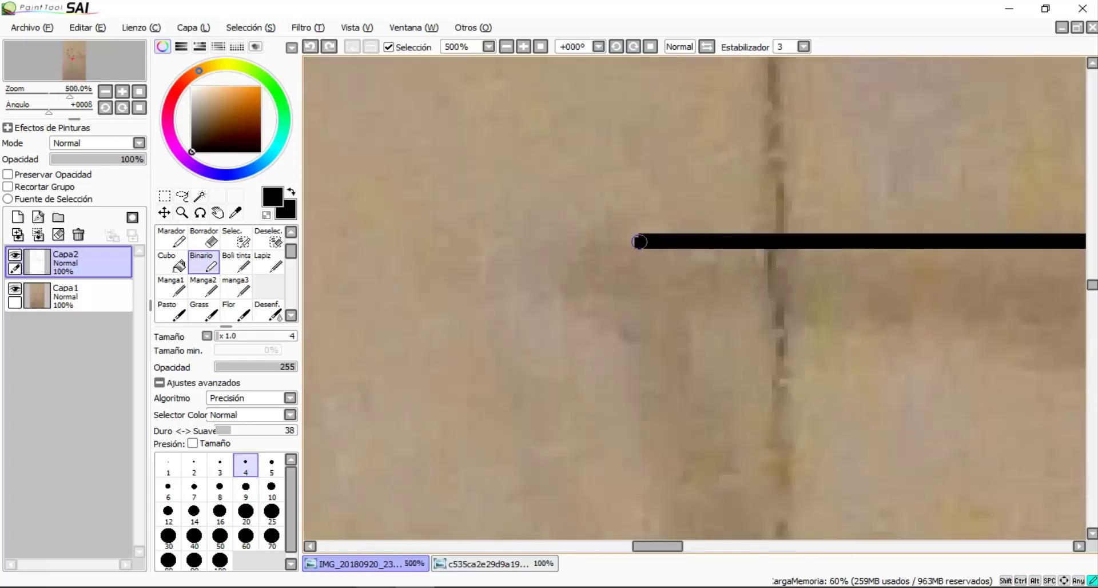
Isolate the smaller hair spike's tip below the arm's upper line with the selection pen and Magic Wand, and delete it
{"action": "scroll", "coordinate": [632, 238], "scroll_direction": "down", "scroll_amount": 3}
{"action": "scroll", "coordinate": [673, 204], "scroll_direction": "up", "scroll_amount": 6}
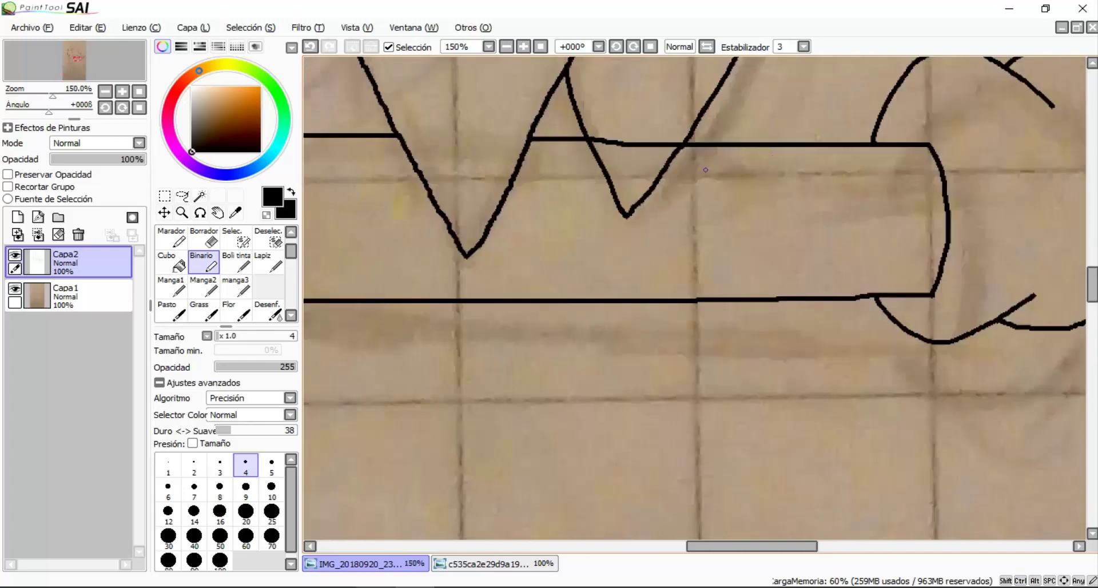
{"action": "left_click", "coordinate": [235, 237]}
{"action": "scroll", "coordinate": [600, 97], "scroll_direction": "up", "scroll_amount": 3}
{"action": "left_click_drag", "start_coordinate": [423, 143], "coordinate": [468, 167]}
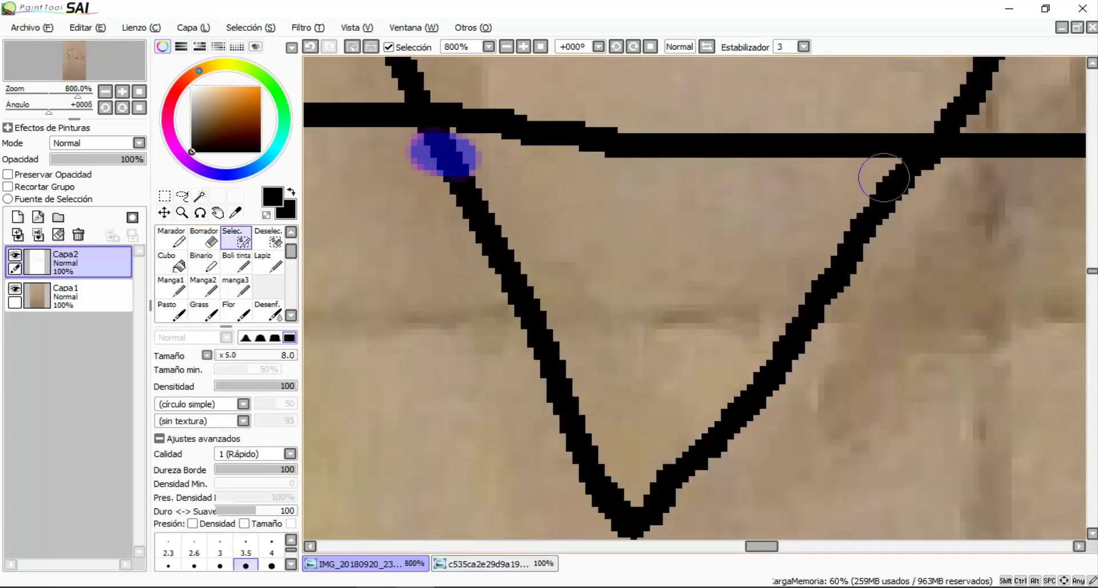
{"action": "left_click_drag", "start_coordinate": [875, 186], "coordinate": [966, 172]}
{"action": "scroll", "coordinate": [429, 139], "scroll_direction": "up", "scroll_amount": 1}
{"action": "scroll", "coordinate": [429, 140], "scroll_direction": "down", "scroll_amount": 3}
{"action": "left_click", "coordinate": [199, 196]}
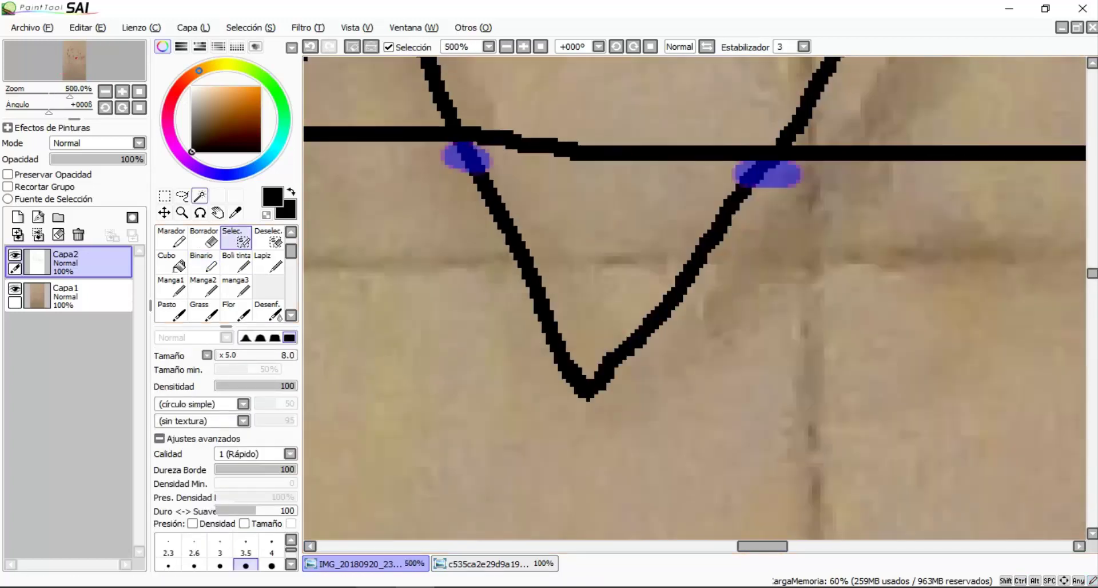
{"action": "left_click", "coordinate": [529, 286]}
{"action": "key", "text": "ctrl+d"}
{"action": "scroll", "coordinate": [561, 177], "scroll_direction": "down", "scroll_amount": 3}
{"action": "scroll", "coordinate": [561, 177], "scroll_direction": "up", "scroll_amount": 1}
{"action": "key", "text": "e"}
{"action": "scroll", "coordinate": [534, 208], "scroll_direction": "down", "scroll_amount": 6}
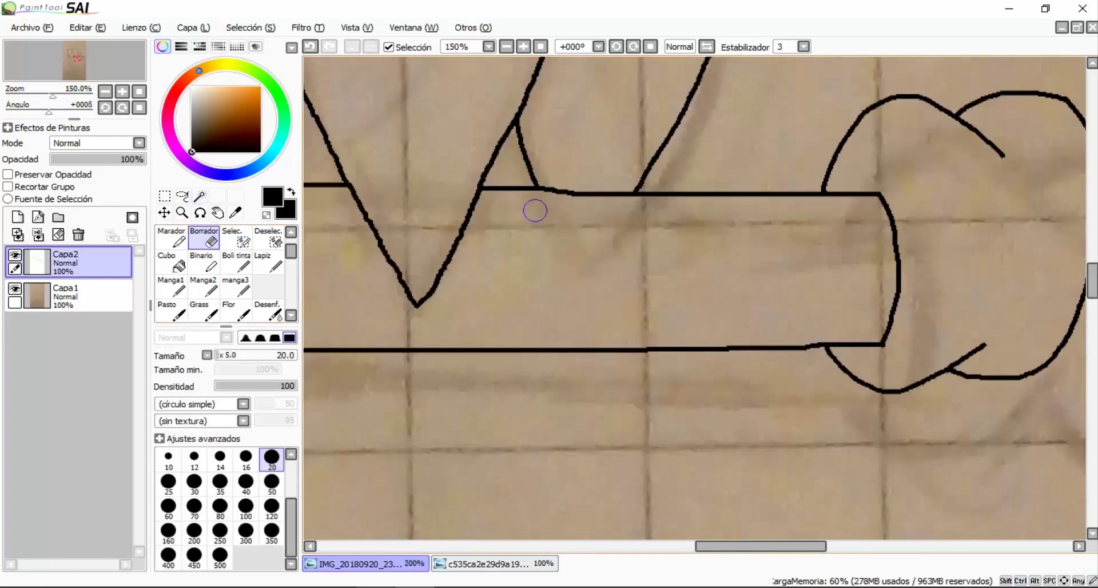
{"action": "scroll", "coordinate": [427, 237], "scroll_direction": "up", "scroll_amount": 1}
{"action": "key", "text": "b"}
{"action": "scroll", "coordinate": [410, 306], "scroll_direction": "up", "scroll_amount": 1}
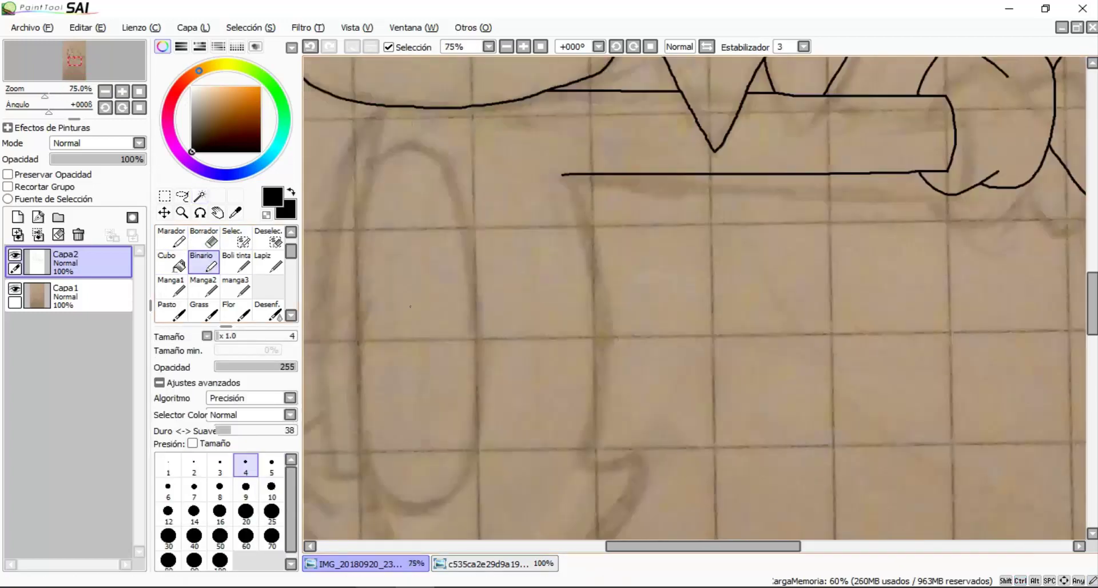
{"action": "left_click_drag", "start_coordinate": [576, 310], "coordinate": [576, 427]}
{"action": "scroll", "coordinate": [576, 427], "scroll_direction": "down", "scroll_amount": 1}
{"action": "key", "text": "ctrl+z"}
{"action": "scroll", "coordinate": [576, 343], "scroll_direction": "up", "scroll_amount": 2}
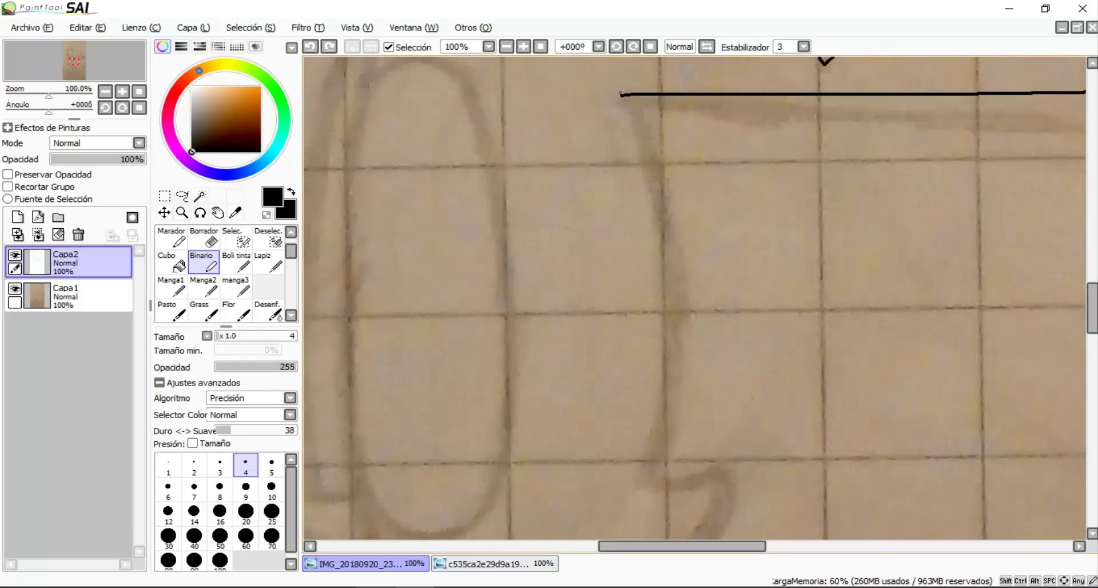
{"action": "left_click_drag", "start_coordinate": [633, 407], "coordinate": [633, 486]}
{"action": "scroll", "coordinate": [632, 485], "scroll_direction": "down", "scroll_amount": 2}
{"action": "scroll", "coordinate": [627, 173], "scroll_direction": "up", "scroll_amount": 1}
{"action": "key", "text": "ctrl+z"}
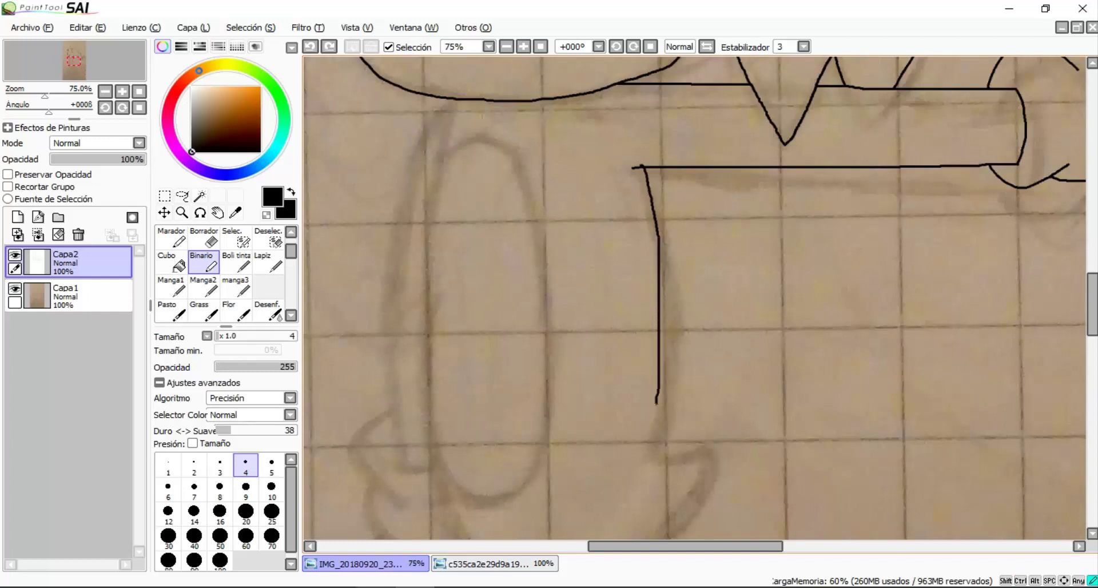
{"action": "key", "text": "ctrl+z"}
{"action": "key", "text": "ctrl+z"}
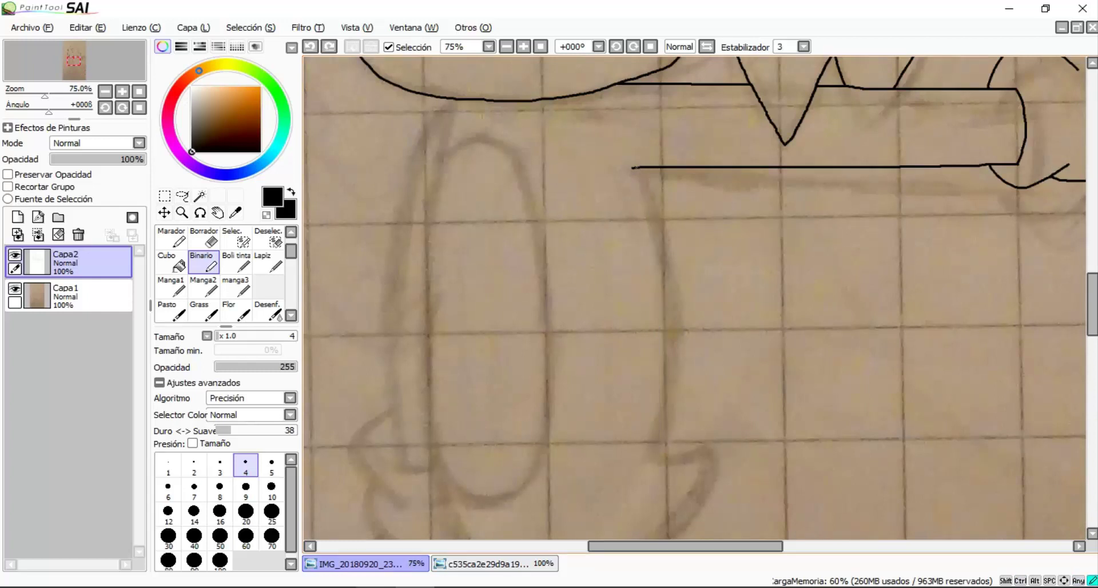
Trace the torso's back line from the lower arm line down to the waist, ending in the pointed, curved tail
{"action": "scroll", "coordinate": [649, 457], "scroll_direction": "down", "scroll_amount": 3}
{"action": "scroll", "coordinate": [612, 377], "scroll_direction": "up", "scroll_amount": 7}
{"action": "mouse_move", "coordinate": [612, 299]}
{"action": "left_mouse_down"}
{"action": "mouse_move", "coordinate": [718, 277]}
{"action": "mouse_move", "coordinate": [818, 237]}
{"action": "mouse_move", "coordinate": [825, 430]}
{"action": "left_mouse_up"}
{"action": "scroll", "coordinate": [824, 430], "scroll_direction": "down", "scroll_amount": 4}
{"action": "key", "text": "ctrl+z"}
{"action": "scroll", "coordinate": [719, 201], "scroll_direction": "up", "scroll_amount": 3}
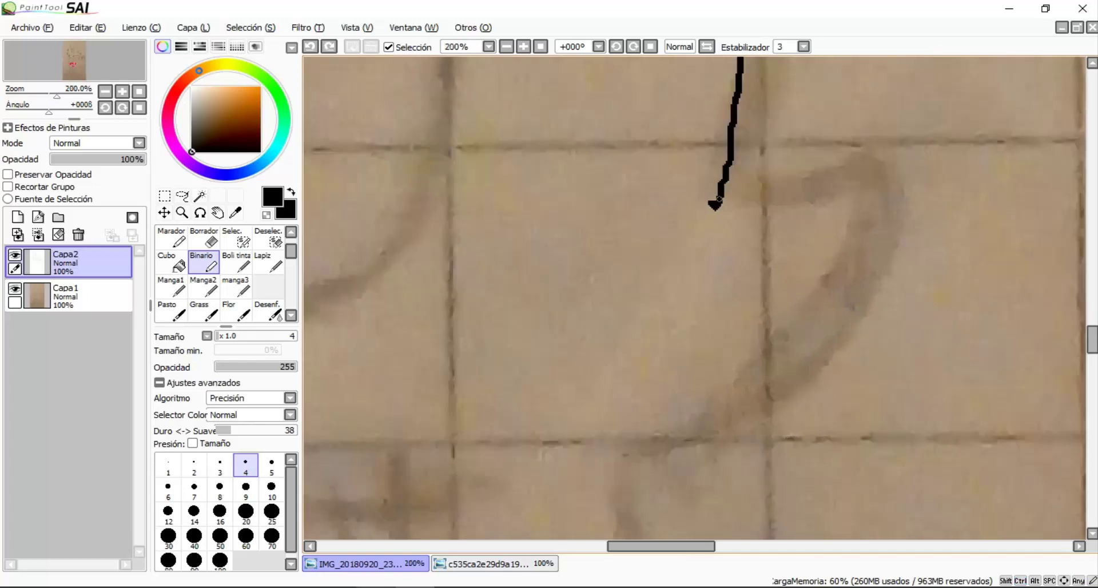
{"action": "mouse_move", "coordinate": [847, 181]}
{"action": "left_mouse_down"}
{"action": "mouse_move", "coordinate": [852, 234]}
{"action": "mouse_move", "coordinate": [781, 365]}
{"action": "left_mouse_up"}
{"action": "scroll", "coordinate": [647, 439], "scroll_direction": "down", "scroll_amount": 4}
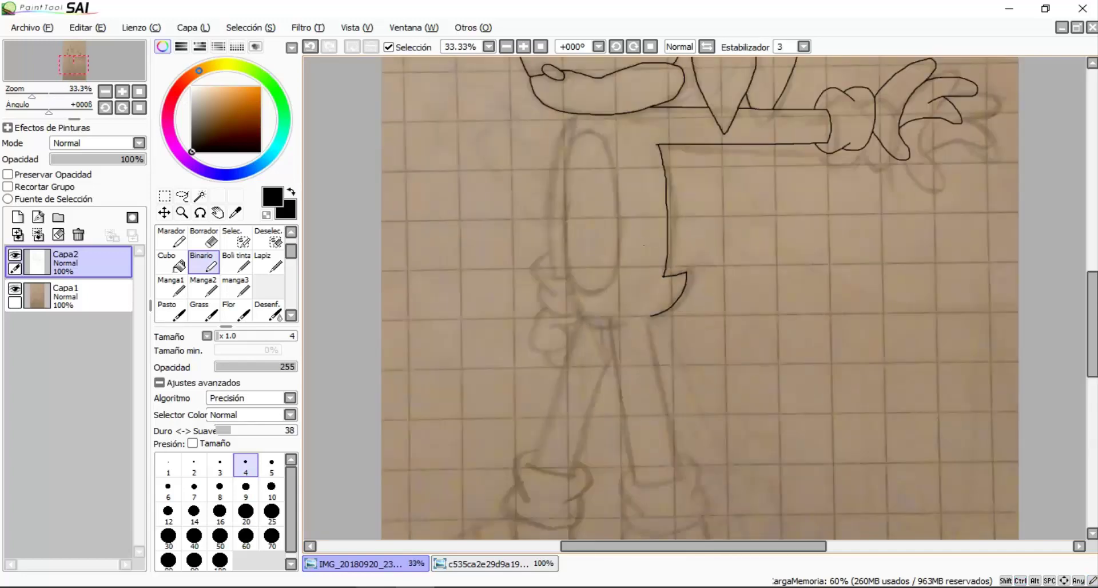
{"action": "scroll", "coordinate": [608, 107], "scroll_direction": "up", "scroll_amount": 2}
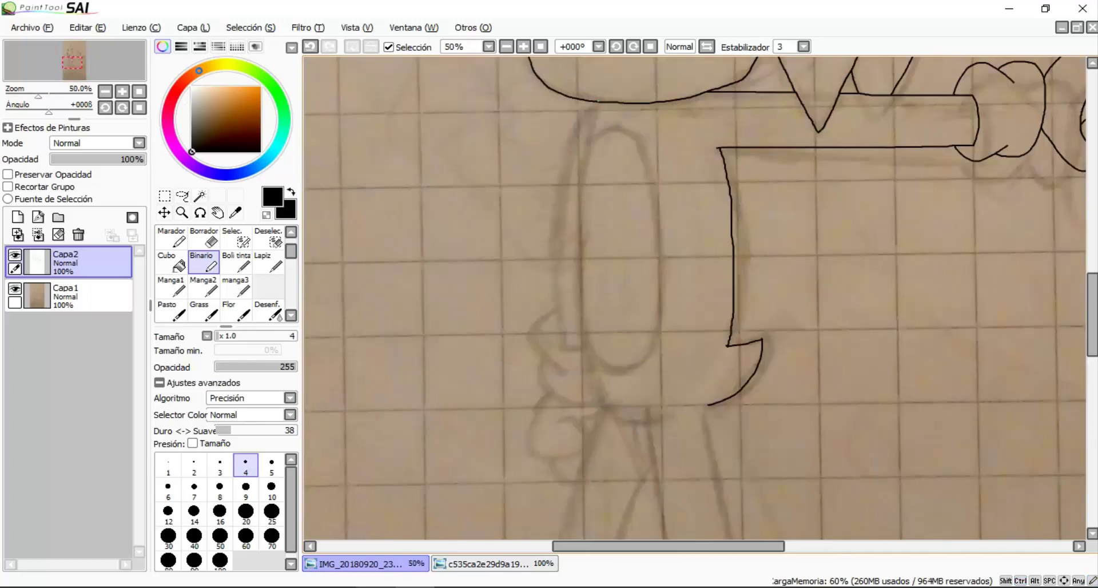
{"action": "scroll", "coordinate": [596, 156], "scroll_direction": "down", "scroll_amount": 2}
{"action": "scroll", "coordinate": [596, 156], "scroll_direction": "up", "scroll_amount": 3}
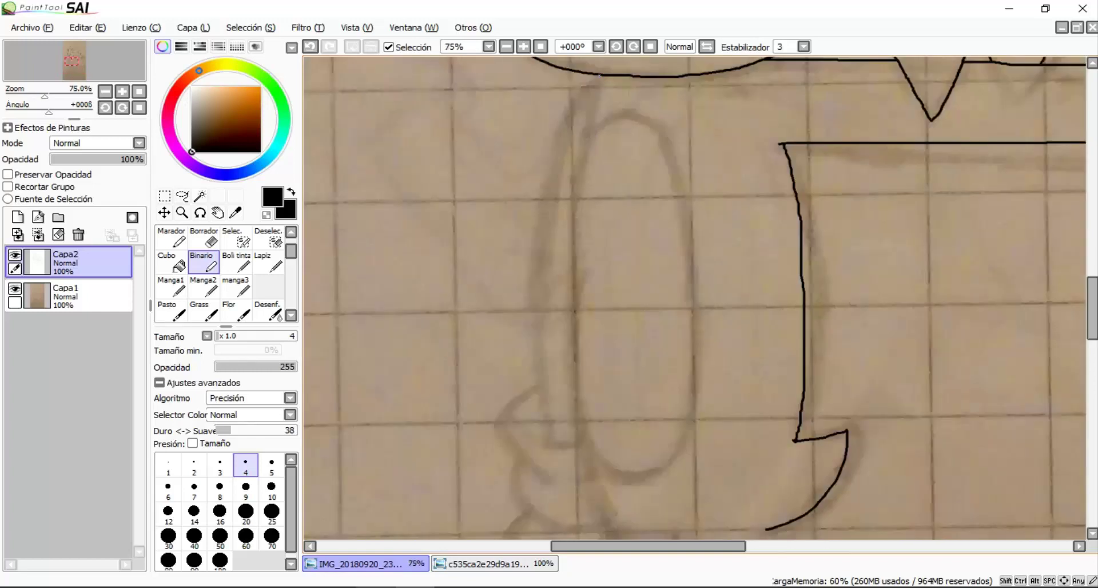
{"action": "key", "text": "ctrl+z"}
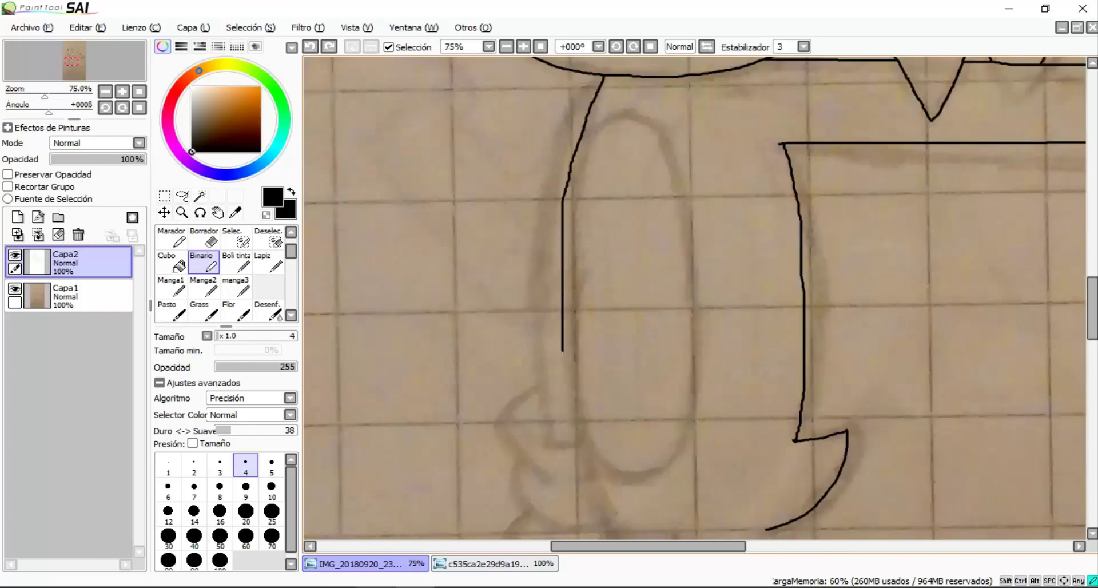
{"action": "key", "text": "ctrl+z"}
{"action": "scroll", "coordinate": [694, 298], "scroll_direction": "down", "scroll_amount": 3}
{"action": "scroll", "coordinate": [694, 298], "scroll_direction": "up", "scroll_amount": 2}
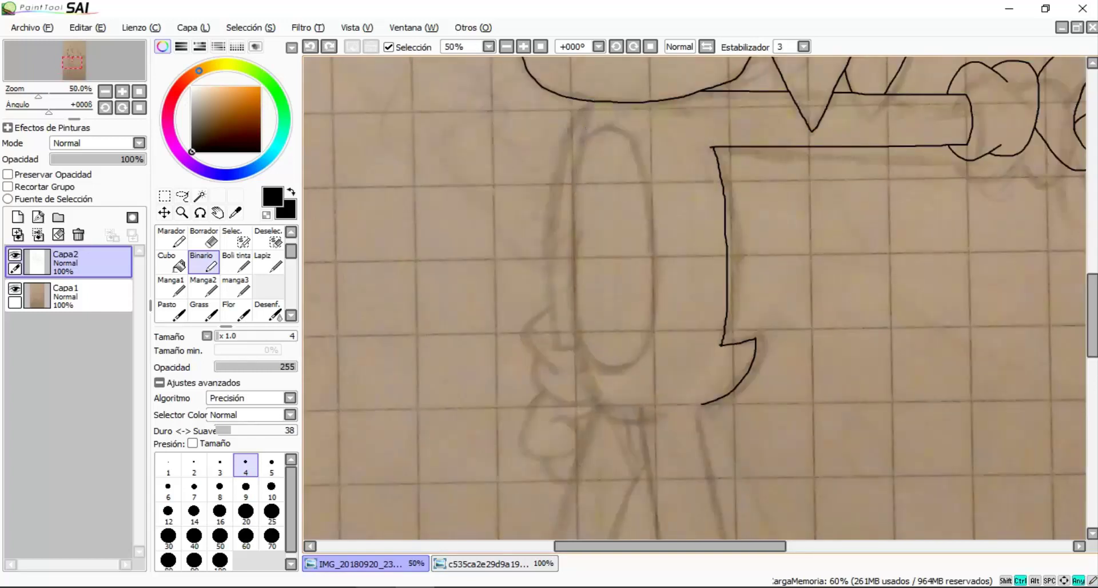
Trace the torso's front line down from the chin and add the elongated oval belly patch beside it
{"action": "scroll", "coordinate": [581, 141], "scroll_direction": "down", "scroll_amount": 2}
{"action": "scroll", "coordinate": [582, 142], "scroll_direction": "up", "scroll_amount": 3}
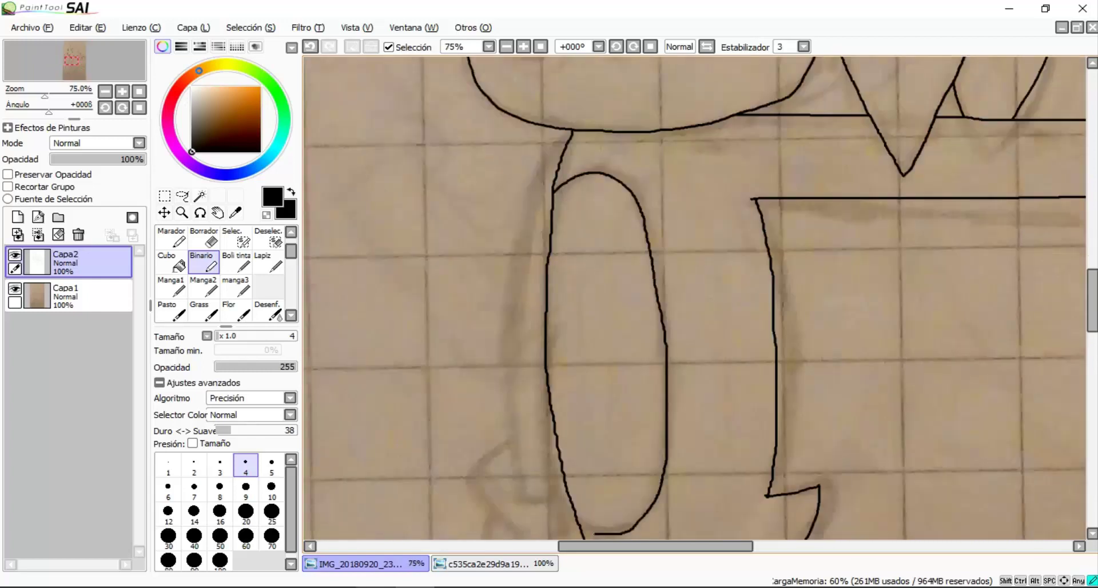
{"action": "scroll", "coordinate": [586, 529], "scroll_direction": "down", "scroll_amount": 5}
{"action": "scroll", "coordinate": [586, 529], "scroll_direction": "up", "scroll_amount": 3}
{"action": "scroll", "coordinate": [586, 529], "scroll_direction": "down", "scroll_amount": 3}
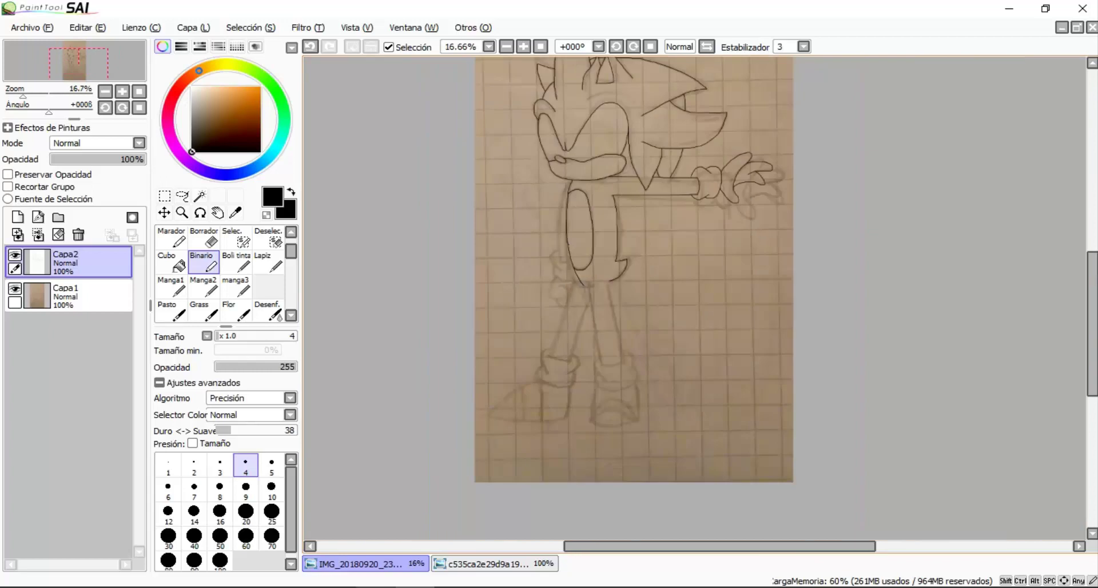
Erase the lower part of the torso's front line and the bottom of the belly oval
{"action": "scroll", "coordinate": [596, 251], "scroll_direction": "up", "scroll_amount": 3}
{"action": "key", "text": "e"}
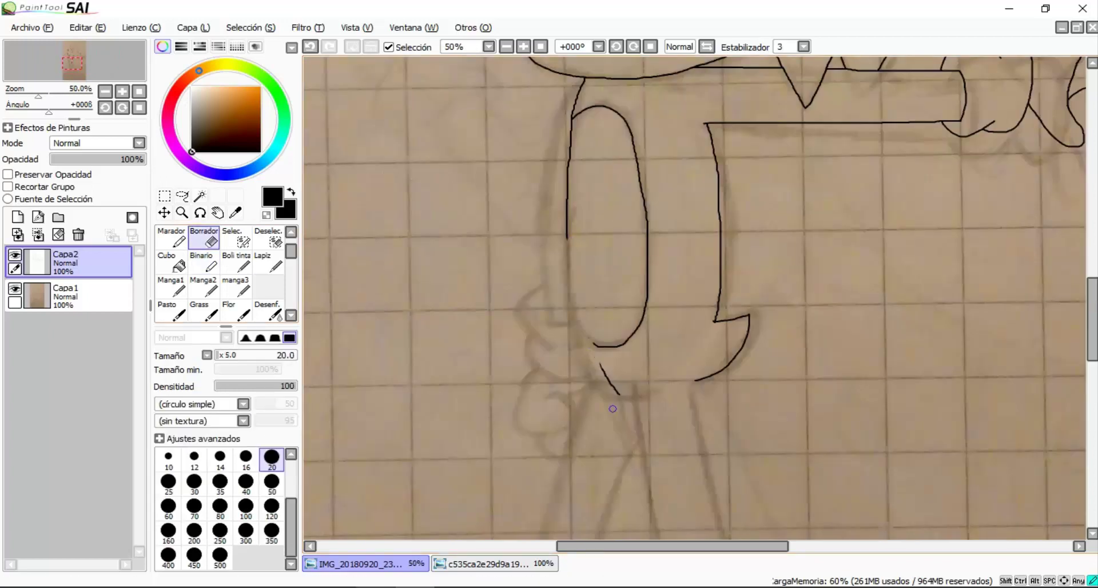
{"action": "scroll", "coordinate": [599, 346], "scroll_direction": "up", "scroll_amount": 4}
{"action": "left_click_drag", "start_coordinate": [592, 240], "coordinate": [698, 221]}
{"action": "scroll", "coordinate": [699, 221], "scroll_direction": "down", "scroll_amount": 4}
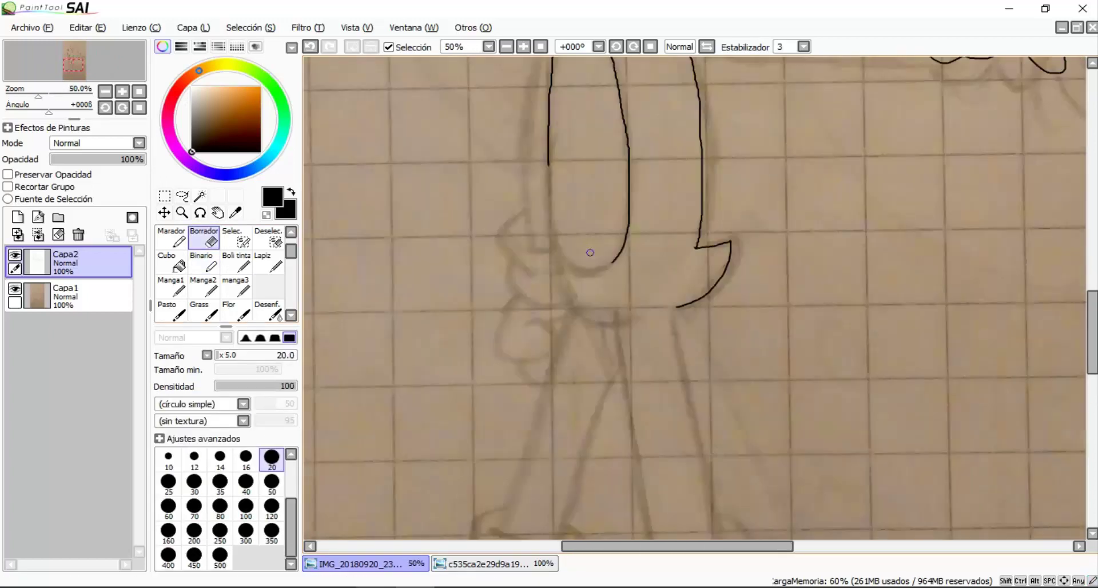
{"action": "scroll", "coordinate": [698, 221], "scroll_direction": "up", "scroll_amount": 2}
{"action": "scroll", "coordinate": [513, 107], "scroll_direction": "up", "scroll_amount": 1}
Redraw the torso's front line curving under toward the crotch and close the belly oval's bottom against it
{"action": "key", "text": "b"}
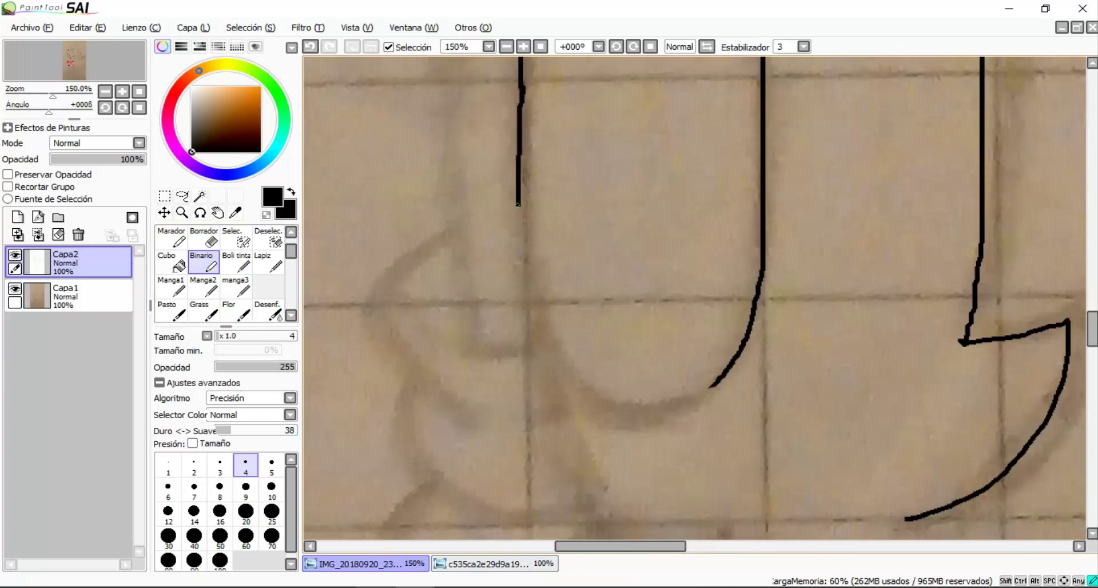
{"action": "scroll", "coordinate": [588, 503], "scroll_direction": "down", "scroll_amount": 3}
{"action": "scroll", "coordinate": [566, 286], "scroll_direction": "up", "scroll_amount": 6}
{"action": "mouse_move", "coordinate": [557, 280]}
{"action": "left_mouse_down"}
{"action": "mouse_move", "coordinate": [590, 344]}
{"action": "mouse_move", "coordinate": [691, 439]}
{"action": "mouse_move", "coordinate": [904, 452]}
{"action": "left_mouse_up"}
{"action": "scroll", "coordinate": [903, 452], "scroll_direction": "down", "scroll_amount": 5}
{"action": "scroll", "coordinate": [722, 295], "scroll_direction": "up", "scroll_amount": 3}
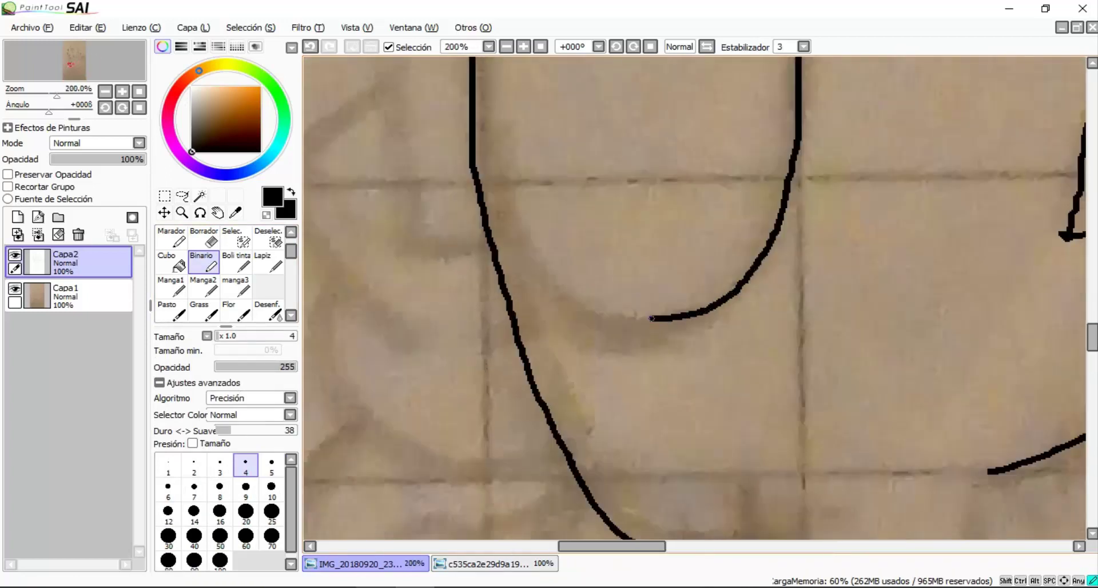
{"action": "scroll", "coordinate": [496, 263], "scroll_direction": "down", "scroll_amount": 5}
{"action": "scroll", "coordinate": [555, 247], "scroll_direction": "up", "scroll_amount": 4}
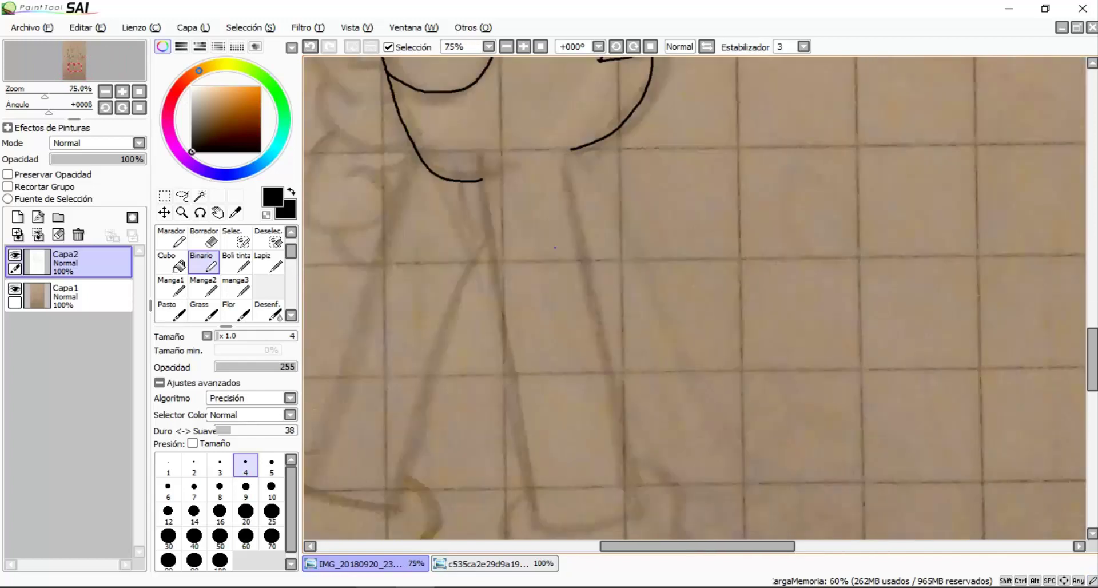
{"action": "scroll", "coordinate": [565, 150], "scroll_direction": "down", "scroll_amount": 2}
{"action": "scroll", "coordinate": [565, 151], "scroll_direction": "up", "scroll_amount": 1}
{"action": "left_click_drag", "start_coordinate": [565, 150], "coordinate": [555, 176]}
{"action": "key", "text": "Home"}
Add a curved arc on the head just above the rounded top of the eye
{"action": "scroll", "coordinate": [555, 175], "scroll_direction": "down", "scroll_amount": 2}
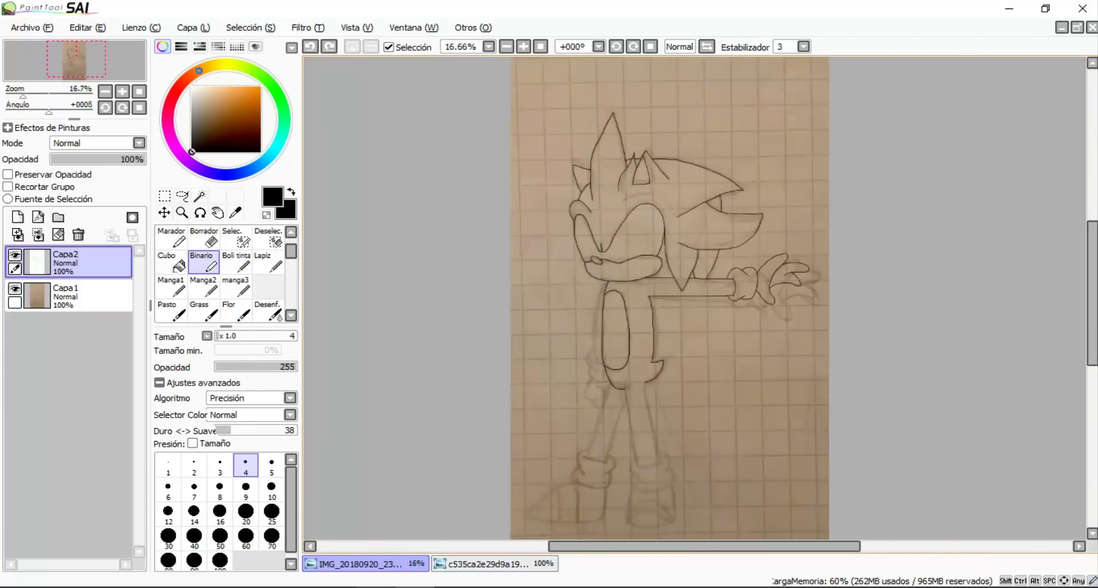
{"action": "scroll", "coordinate": [564, 225], "scroll_direction": "up", "scroll_amount": 6}
{"action": "mouse_move", "coordinate": [564, 224]}
{"action": "left_mouse_down"}
{"action": "mouse_move", "coordinate": [595, 201]}
{"action": "mouse_move", "coordinate": [927, 191]}
{"action": "left_mouse_up"}
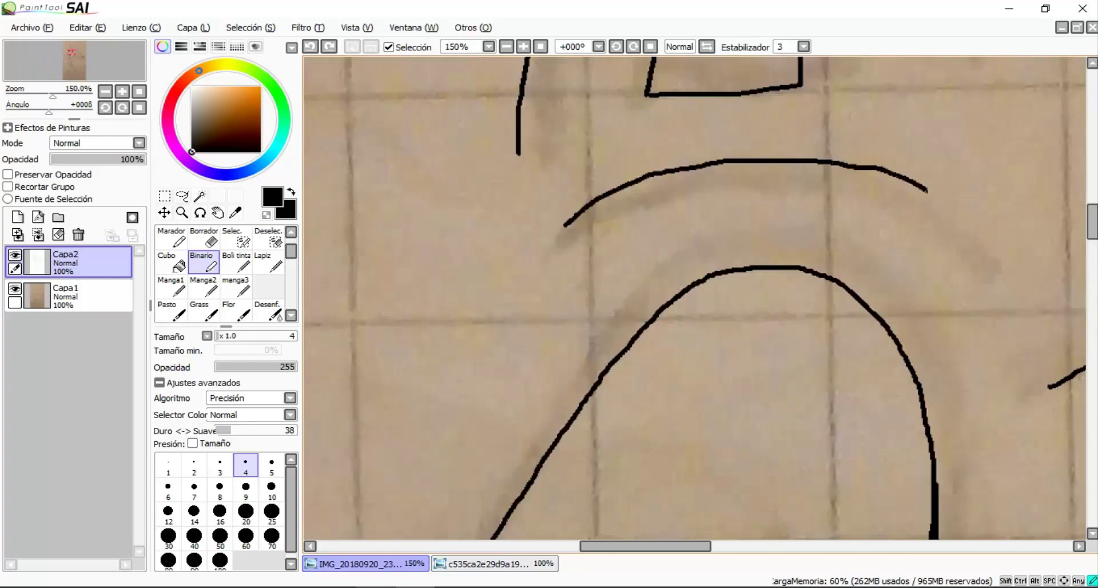
{"action": "scroll", "coordinate": [950, 256], "scroll_direction": "down", "scroll_amount": 6}
Draw the leg's two long side lines from the bottom of the torso down to the sock
{"action": "mouse_move", "coordinate": [950, 257]}
{"action": "left_mouse_down"}
{"action": "mouse_move", "coordinate": [915, 143]}
{"action": "mouse_move", "coordinate": [858, 417]}
{"action": "mouse_move", "coordinate": [748, 318]}
{"action": "left_mouse_up"}
{"action": "scroll", "coordinate": [858, 417], "scroll_direction": "up", "scroll_amount": 2}
{"action": "scroll", "coordinate": [858, 417], "scroll_direction": "up", "scroll_amount": 2}
{"action": "scroll", "coordinate": [870, 135], "scroll_direction": "up", "scroll_amount": 8}
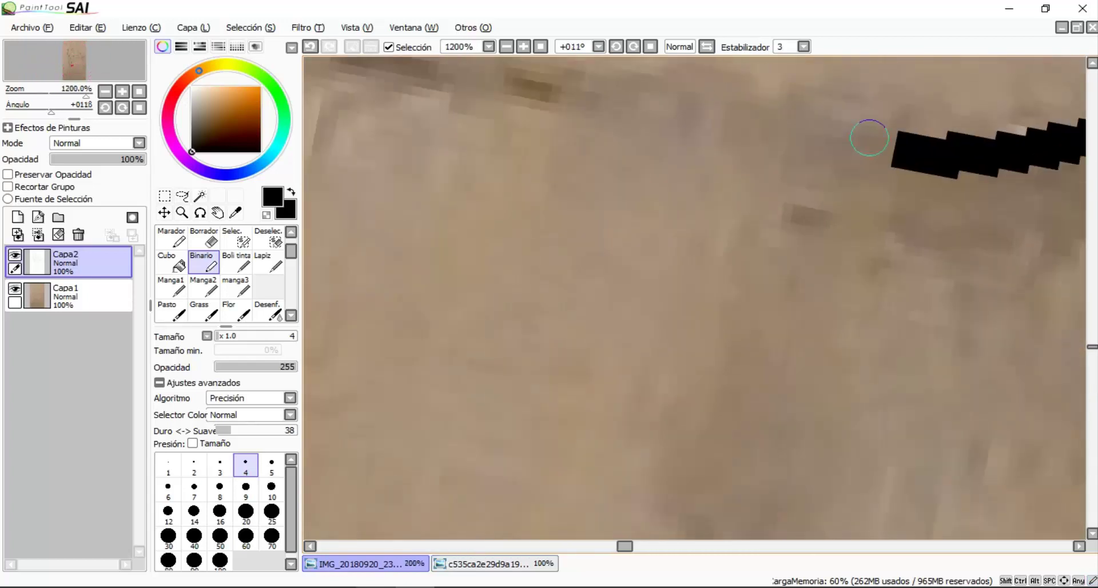
{"action": "scroll", "coordinate": [747, 160], "scroll_direction": "down", "scroll_amount": 8}
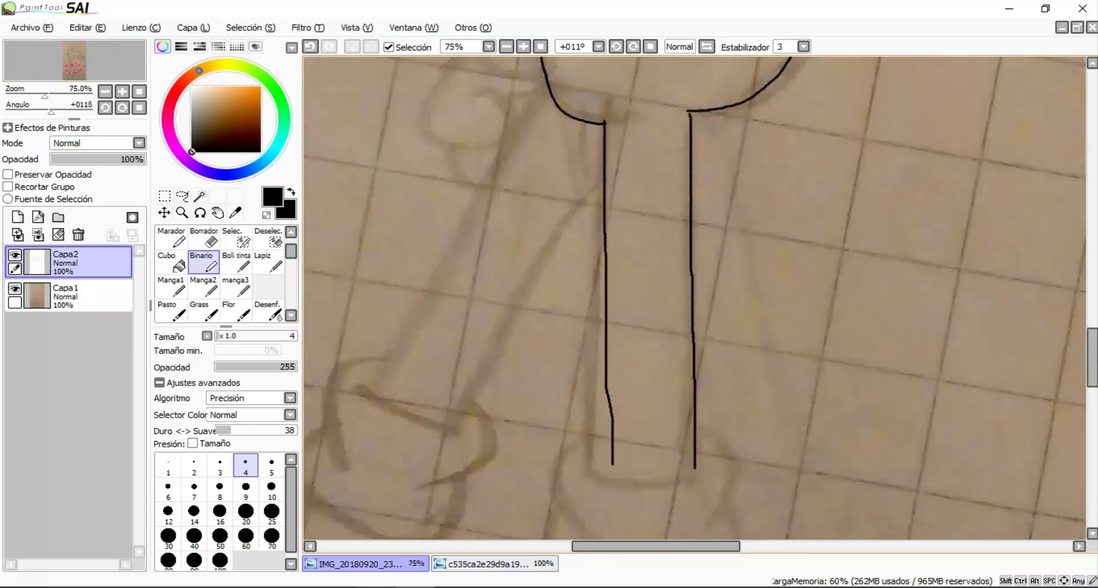
Erase the bent lower end of the leg's left line, redraw it straight, and close the leg with a curved bottom edge
{"action": "key", "text": "e"}
{"action": "scroll", "coordinate": [599, 326], "scroll_direction": "up", "scroll_amount": 2}
{"action": "left_click_drag", "start_coordinate": [620, 385], "coordinate": [620, 440]}
{"action": "key", "text": "b"}
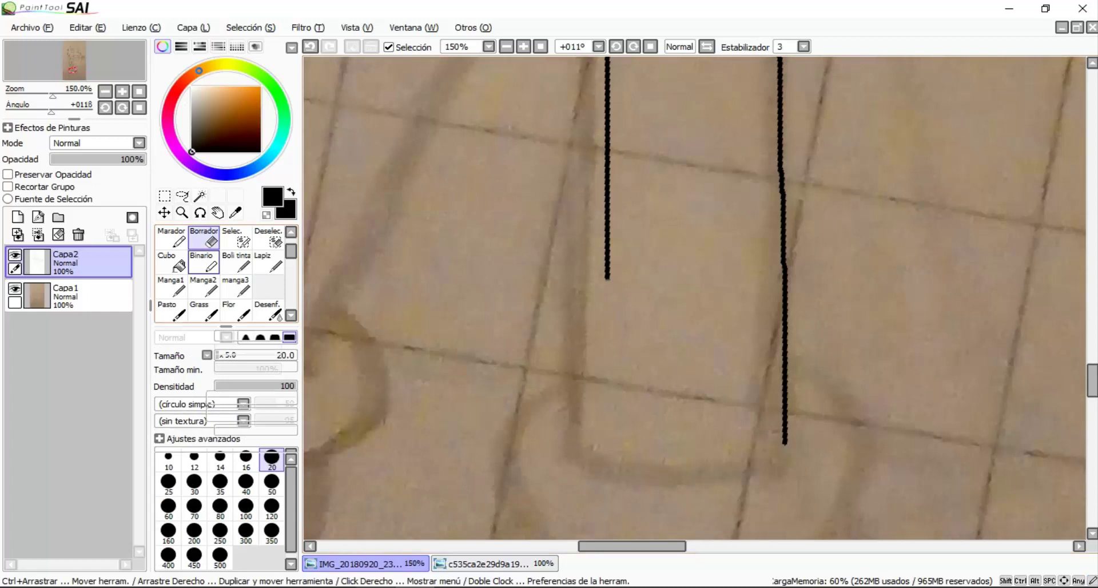
{"action": "scroll", "coordinate": [620, 440], "scroll_direction": "up", "scroll_amount": 2}
{"action": "left_click_drag", "start_coordinate": [589, 91], "coordinate": [593, 451]}
{"action": "mouse_move", "coordinate": [945, 429]}
{"action": "left_mouse_down"}
{"action": "mouse_move", "coordinate": [853, 468]}
{"action": "mouse_move", "coordinate": [648, 468]}
{"action": "mouse_move", "coordinate": [589, 453]}
{"action": "left_mouse_up"}
Draw the sock's upper fold as two bulging curves on both sides of the leg's lower end
{"action": "scroll", "coordinate": [629, 355], "scroll_direction": "down", "scroll_amount": 6}
{"action": "scroll", "coordinate": [662, 252], "scroll_direction": "up", "scroll_amount": 3}
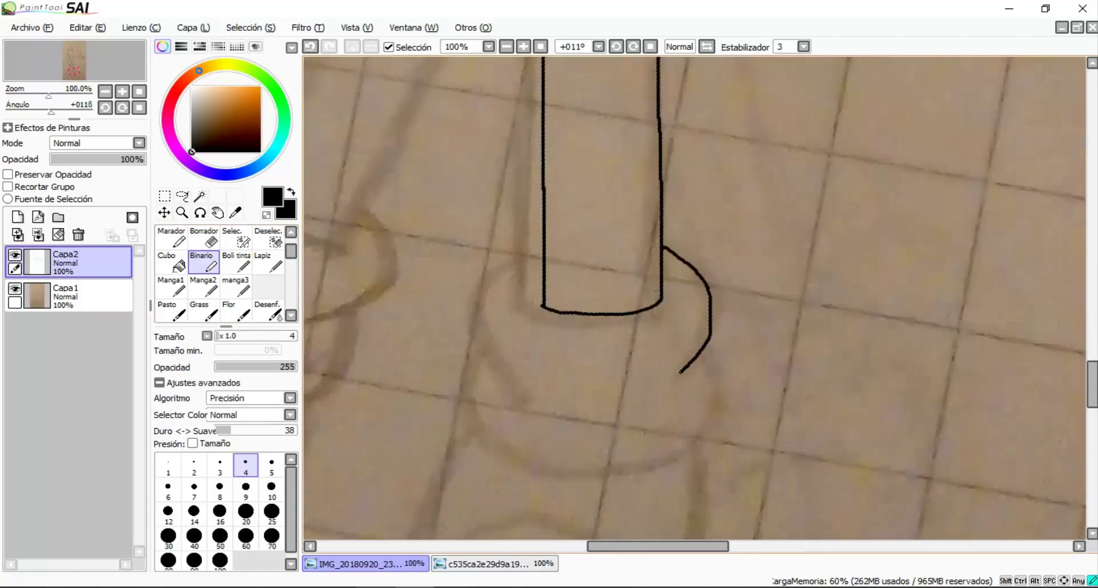
{"action": "scroll", "coordinate": [557, 162], "scroll_direction": "up", "scroll_amount": 2}
{"action": "mouse_move", "coordinate": [538, 111]}
{"action": "left_mouse_down"}
{"action": "mouse_move", "coordinate": [498, 143]}
{"action": "mouse_move", "coordinate": [503, 311]}
{"action": "left_mouse_up"}
{"action": "key", "text": "ctrl+z"}
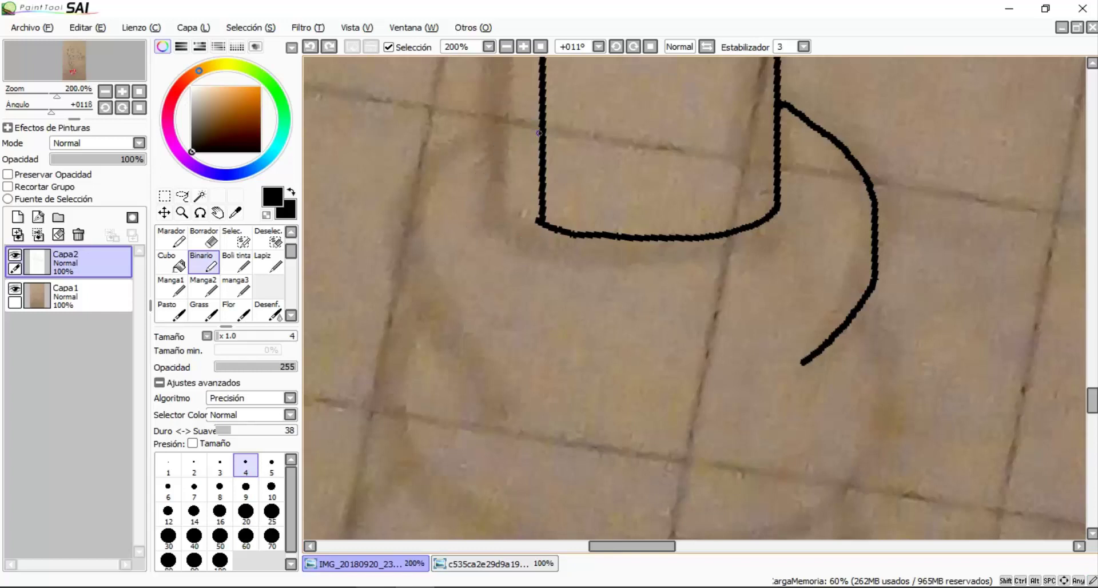
{"action": "left_click_drag", "start_coordinate": [538, 105], "coordinate": [483, 342]}
{"action": "key", "text": "ctrl+z"}
{"action": "left_click_drag", "start_coordinate": [457, 203], "coordinate": [503, 335]}
{"action": "scroll", "coordinate": [486, 326], "scroll_direction": "down", "scroll_amount": 2}
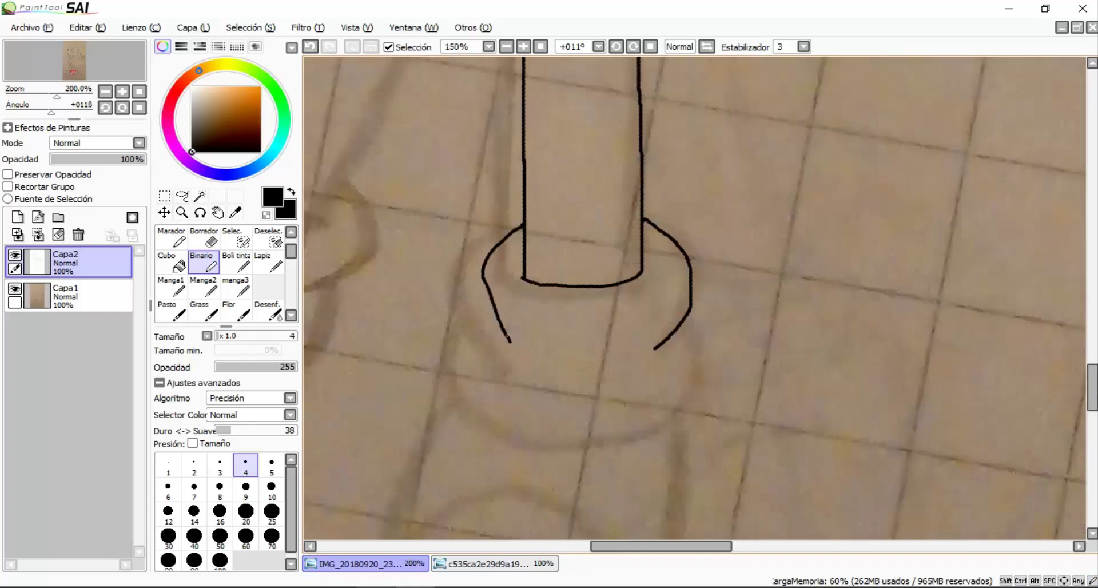
{"action": "scroll", "coordinate": [455, 346], "scroll_direction": "up", "scroll_amount": 2}
{"action": "key", "text": "ctrl+z"}
{"action": "mouse_move", "coordinate": [567, 90]}
{"action": "left_mouse_down"}
{"action": "mouse_move", "coordinate": [473, 187]}
{"action": "mouse_move", "coordinate": [552, 325]}
{"action": "left_mouse_up"}
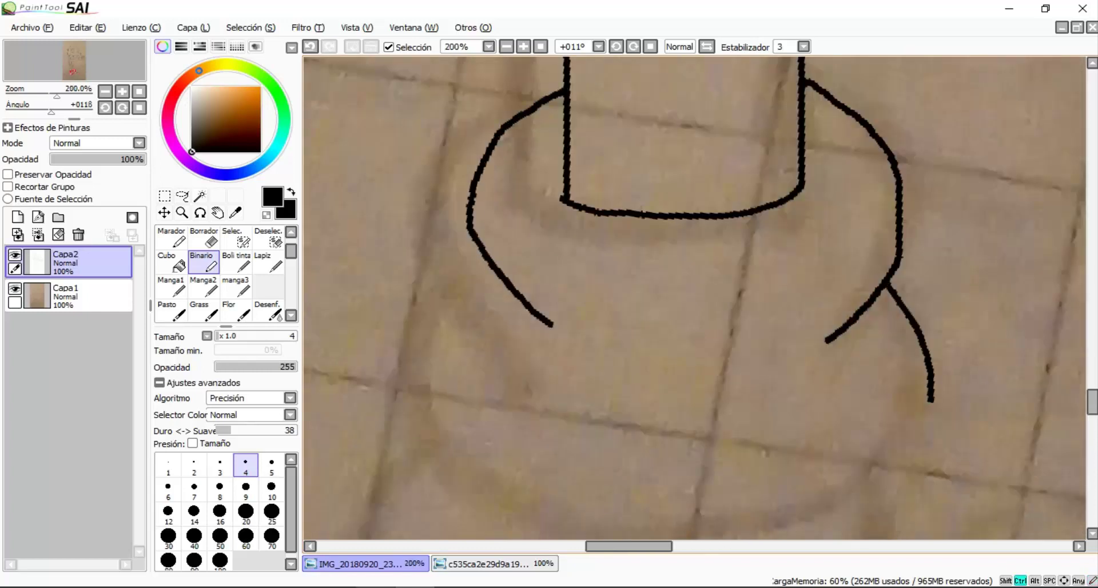
Draw the sock's lower fold as a rounded roll under the upper one, closed along the bottom
{"action": "key", "text": "ctrl+z"}
{"action": "left_click_drag", "start_coordinate": [871, 261], "coordinate": [863, 227]}
{"action": "left_click_drag", "start_coordinate": [882, 357], "coordinate": [785, 447]}
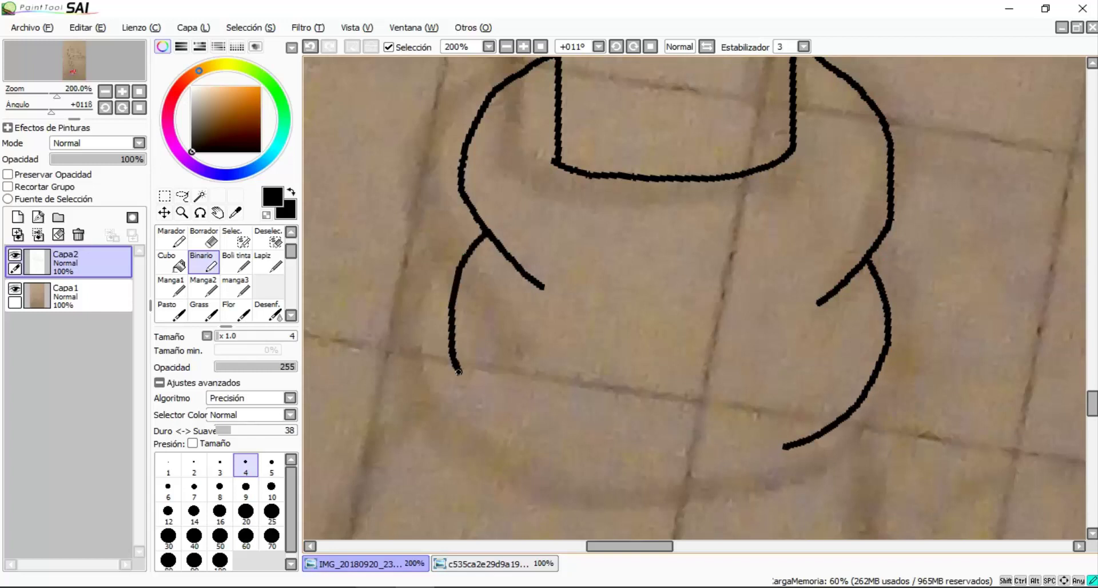
{"action": "mouse_move", "coordinate": [459, 372]}
{"action": "left_mouse_down"}
{"action": "mouse_move", "coordinate": [527, 434]}
{"action": "mouse_move", "coordinate": [697, 452]}
{"action": "mouse_move", "coordinate": [785, 447]}
{"action": "left_mouse_up"}
{"action": "scroll", "coordinate": [785, 447], "scroll_direction": "down", "scroll_amount": 3}
{"action": "scroll", "coordinate": [633, 157], "scroll_direction": "up", "scroll_amount": 3}
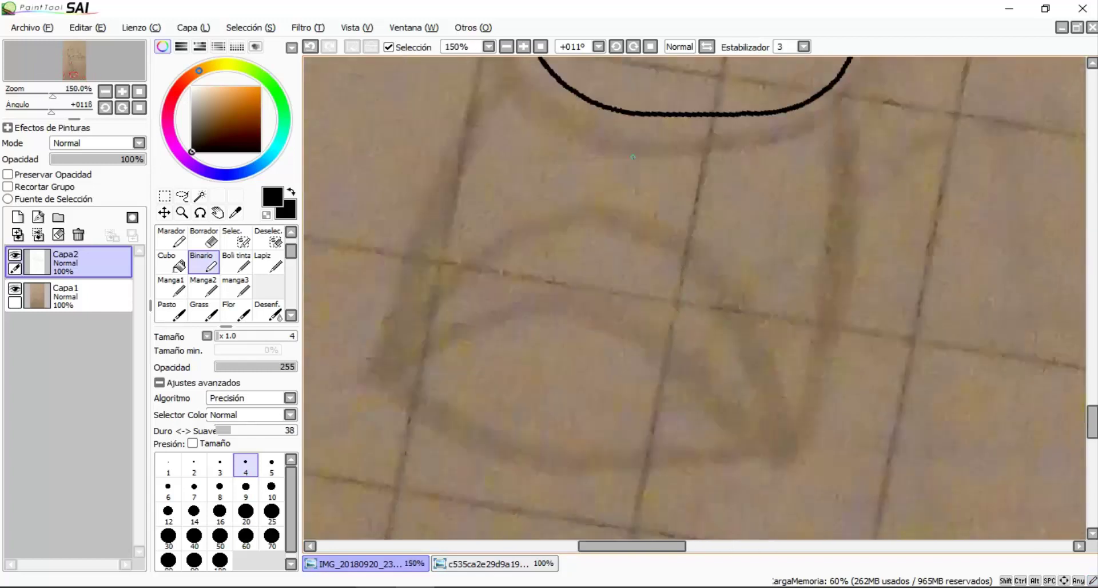
Trace the shoe's right side line from the sock's lower fold downward
{"action": "mouse_move", "coordinate": [838, 84]}
{"action": "left_mouse_down"}
{"action": "mouse_move", "coordinate": [854, 138]}
{"action": "mouse_move", "coordinate": [856, 343]}
{"action": "left_mouse_up"}
{"action": "key", "text": "ctrl+z"}
{"action": "scroll", "coordinate": [744, 286], "scroll_direction": "down", "scroll_amount": 3}
{"action": "scroll", "coordinate": [744, 286], "scroll_direction": "up", "scroll_amount": 3}
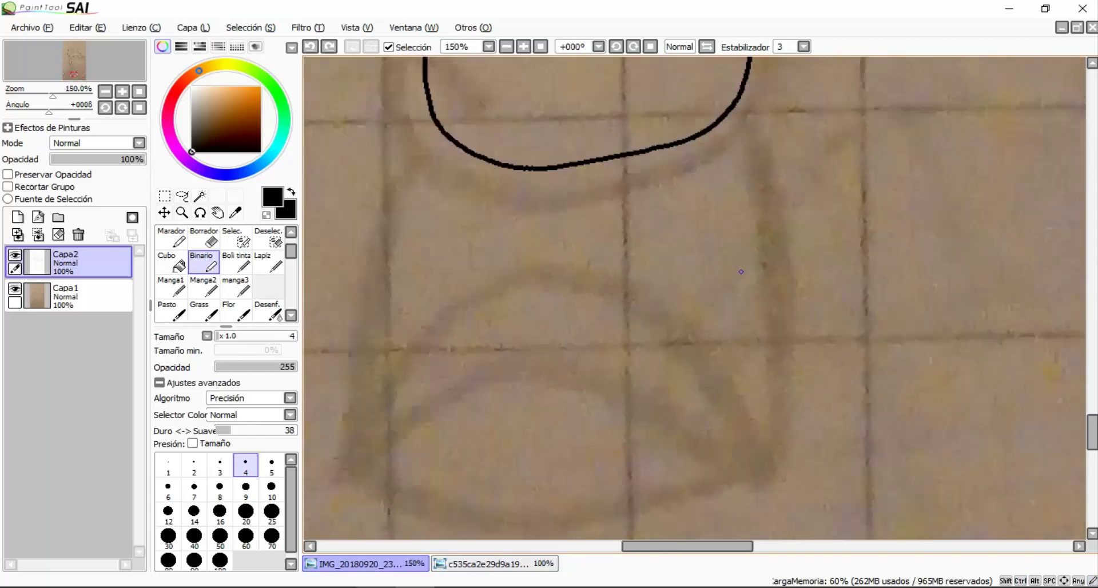
{"action": "scroll", "coordinate": [673, 242], "scroll_direction": "down", "scroll_amount": 2}
{"action": "scroll", "coordinate": [673, 241], "scroll_direction": "up", "scroll_amount": 1}
{"action": "key", "text": "Delete"}
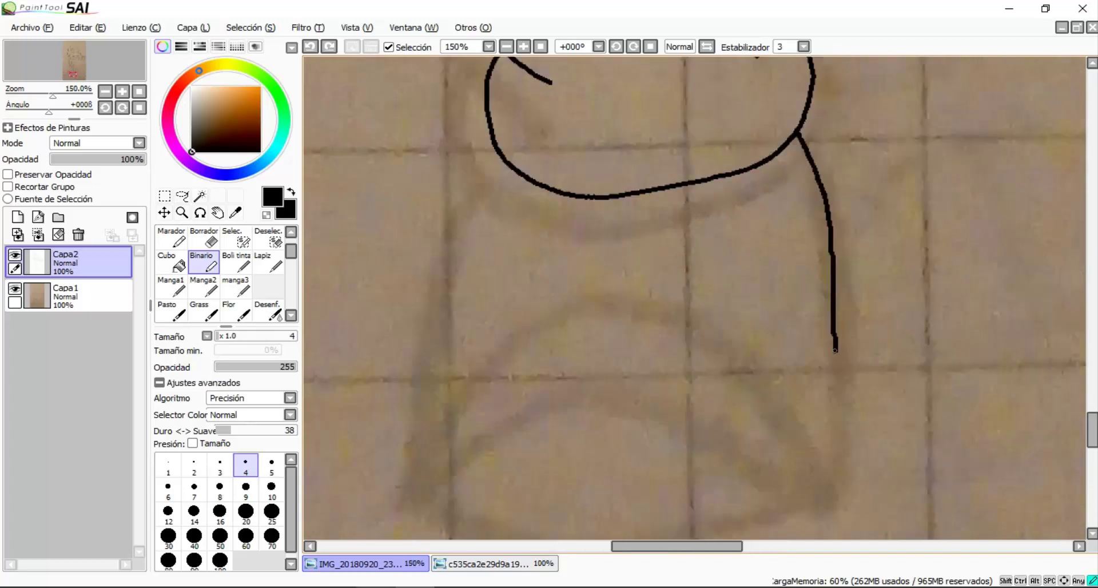
{"action": "key", "text": "ctrl+z"}
{"action": "scroll", "coordinate": [515, 149], "scroll_direction": "up", "scroll_amount": 1}
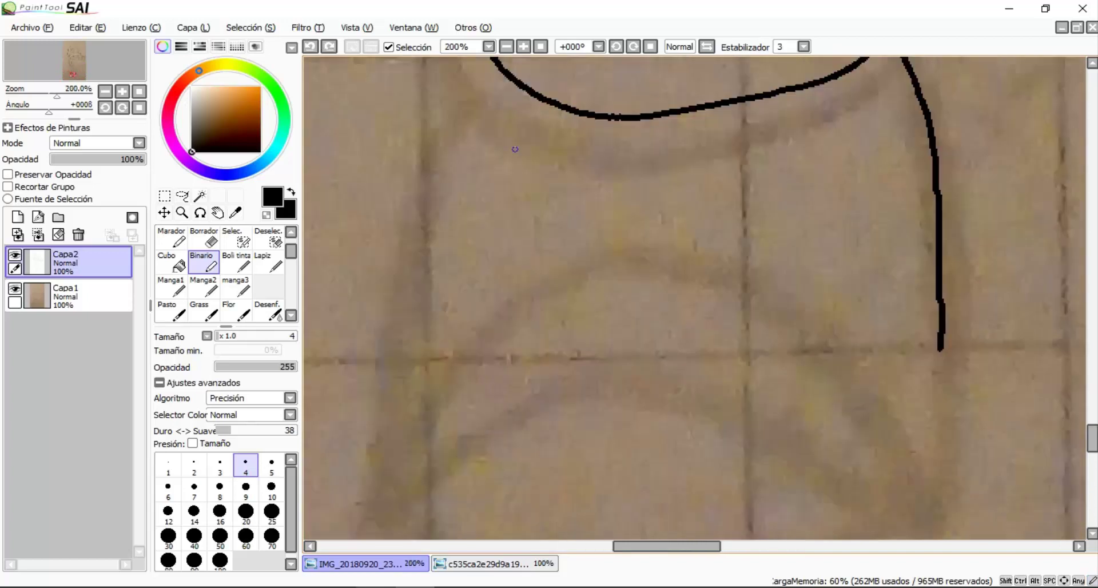
Trace the shoe's left side line from the sock downward and extend the right side line further down
{"action": "mouse_move", "coordinate": [482, 113]}
{"action": "left_mouse_down"}
{"action": "mouse_move", "coordinate": [437, 257]}
{"action": "mouse_move", "coordinate": [426, 400]}
{"action": "left_mouse_up"}
{"action": "scroll", "coordinate": [400, 286], "scroll_direction": "up", "scroll_amount": 3}
{"action": "key", "text": "e"}
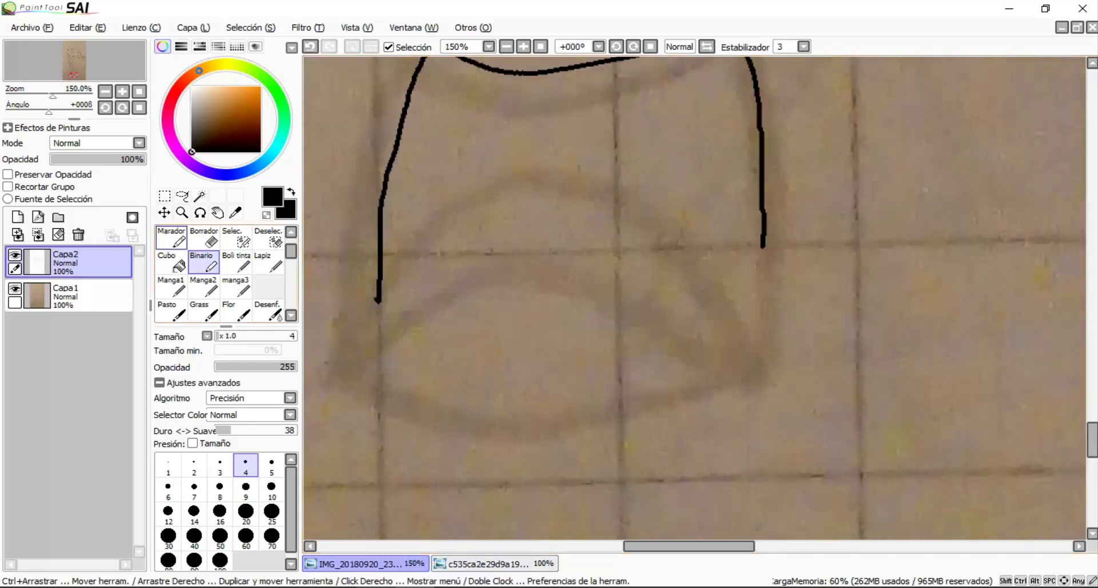
{"action": "key", "text": "b"}
{"action": "scroll", "coordinate": [434, 286], "scroll_direction": "down", "scroll_amount": 6}
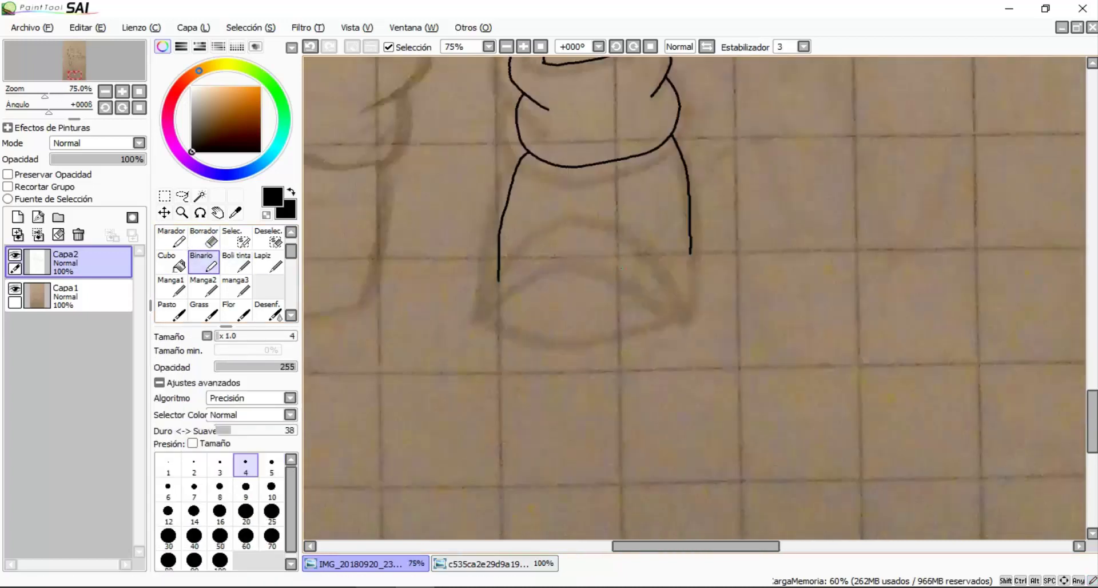
{"action": "scroll", "coordinate": [582, 257], "scroll_direction": "up", "scroll_amount": 2}
{"action": "left_click_drag", "start_coordinate": [741, 232], "coordinate": [744, 323]}
{"action": "scroll", "coordinate": [601, 289], "scroll_direction": "down", "scroll_amount": 2}
{"action": "scroll", "coordinate": [600, 289], "scroll_direction": "up", "scroll_amount": 4}
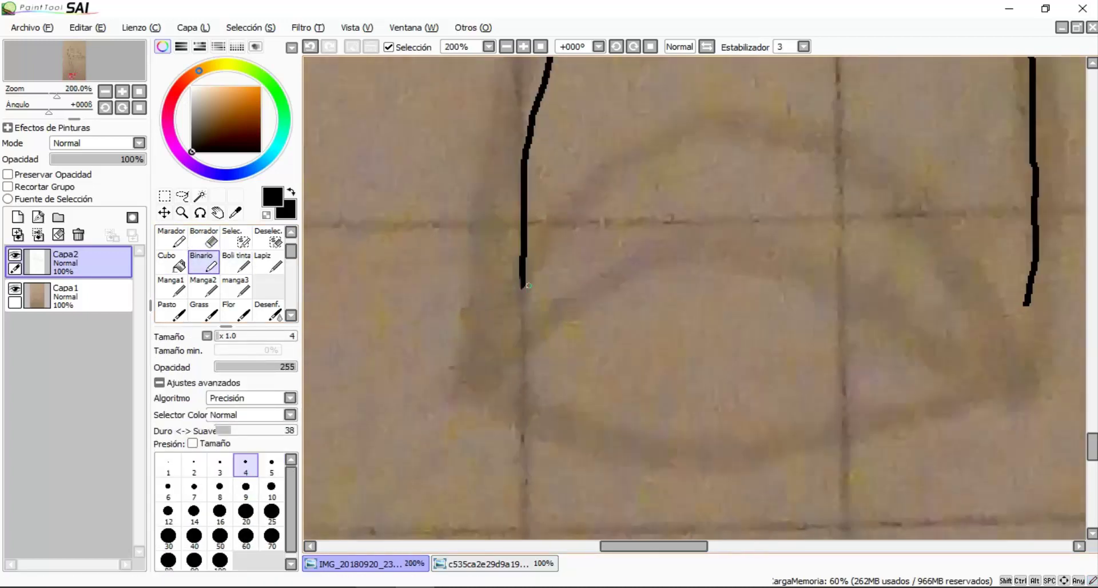
Try to close the shoe with a curved bottom edge between the ends of its two side lines
{"action": "mouse_move", "coordinate": [522, 289]}
{"action": "left_mouse_down"}
{"action": "mouse_move", "coordinate": [579, 307]}
{"action": "mouse_move", "coordinate": [866, 330]}
{"action": "left_mouse_up"}
{"action": "key", "text": "ctrl+z"}
{"action": "scroll", "coordinate": [1027, 305], "scroll_direction": "down", "scroll_amount": 5}
{"action": "scroll", "coordinate": [438, 312], "scroll_direction": "up", "scroll_amount": 5}
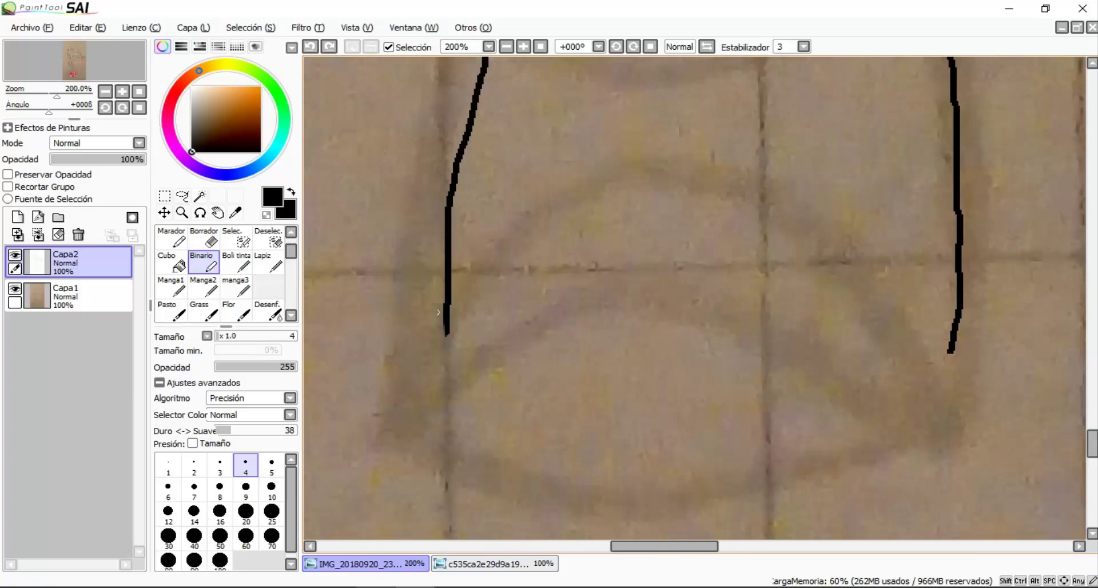
{"action": "mouse_move", "coordinate": [446, 332]}
{"action": "left_mouse_down"}
{"action": "mouse_move", "coordinate": [564, 373]}
{"action": "mouse_move", "coordinate": [750, 380]}
{"action": "left_mouse_up"}
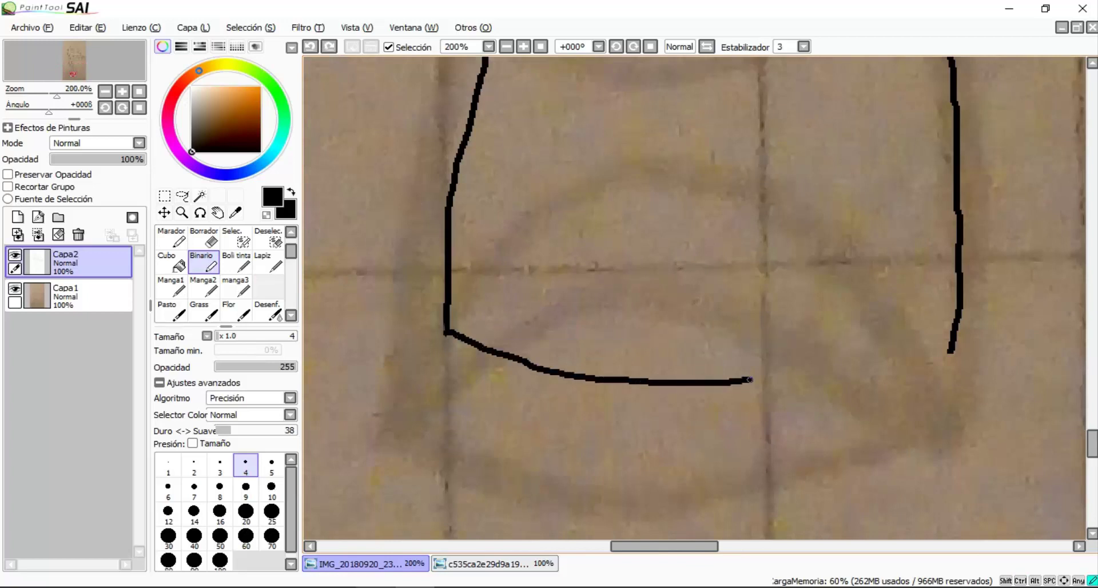
{"action": "scroll", "coordinate": [945, 344], "scroll_direction": "right", "scroll_amount": 3}
{"action": "key", "text": "e"}
{"action": "scroll", "coordinate": [886, 357], "scroll_direction": "up", "scroll_amount": 4}
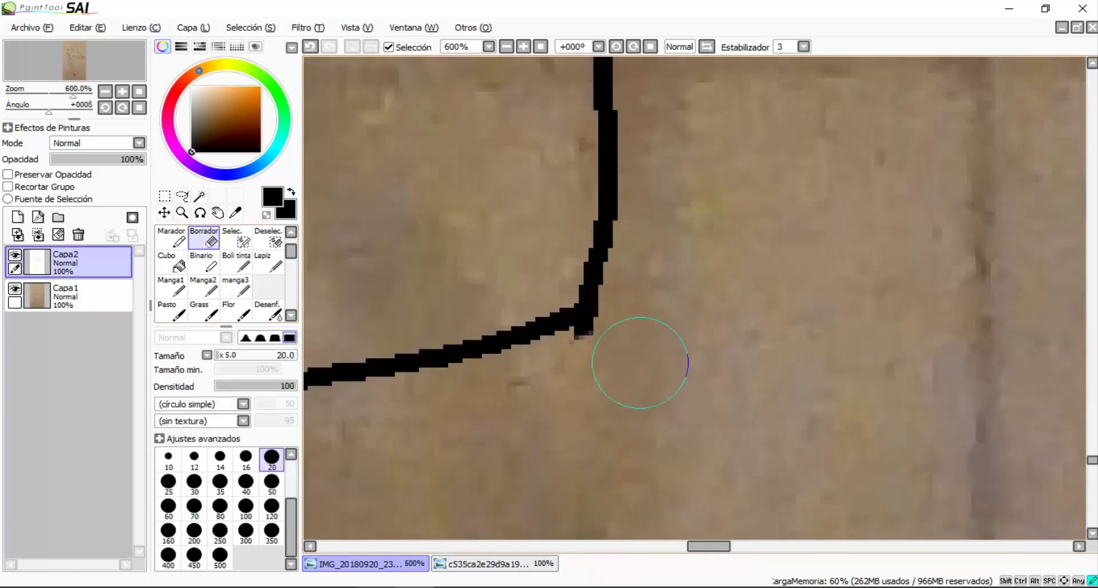
{"action": "scroll", "coordinate": [620, 376], "scroll_direction": "down", "scroll_amount": 8}
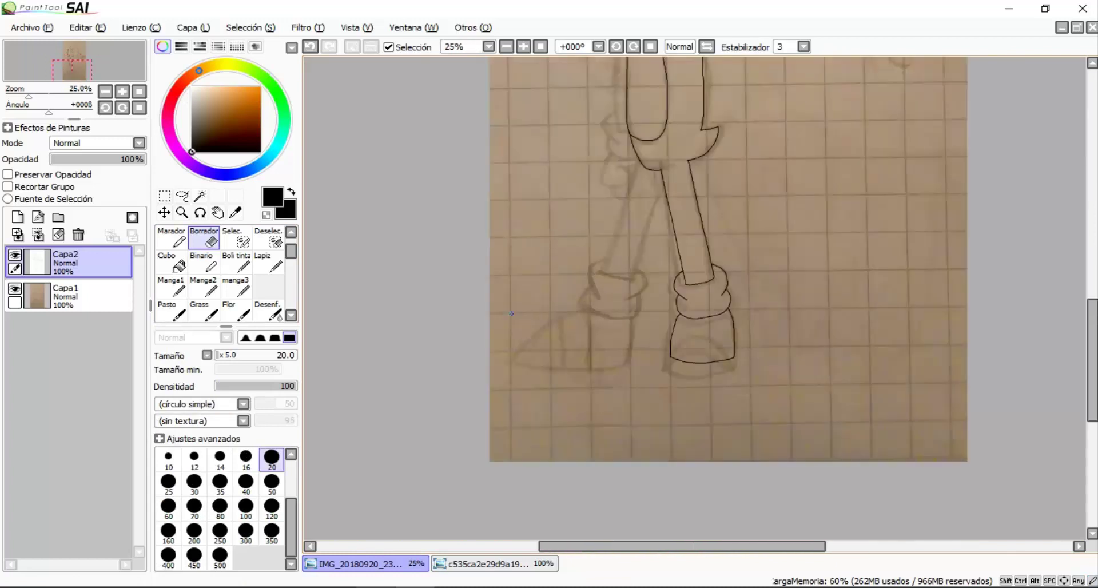
{"action": "scroll", "coordinate": [778, 383], "scroll_direction": "up", "scroll_amount": 5}
{"action": "key", "text": "b"}
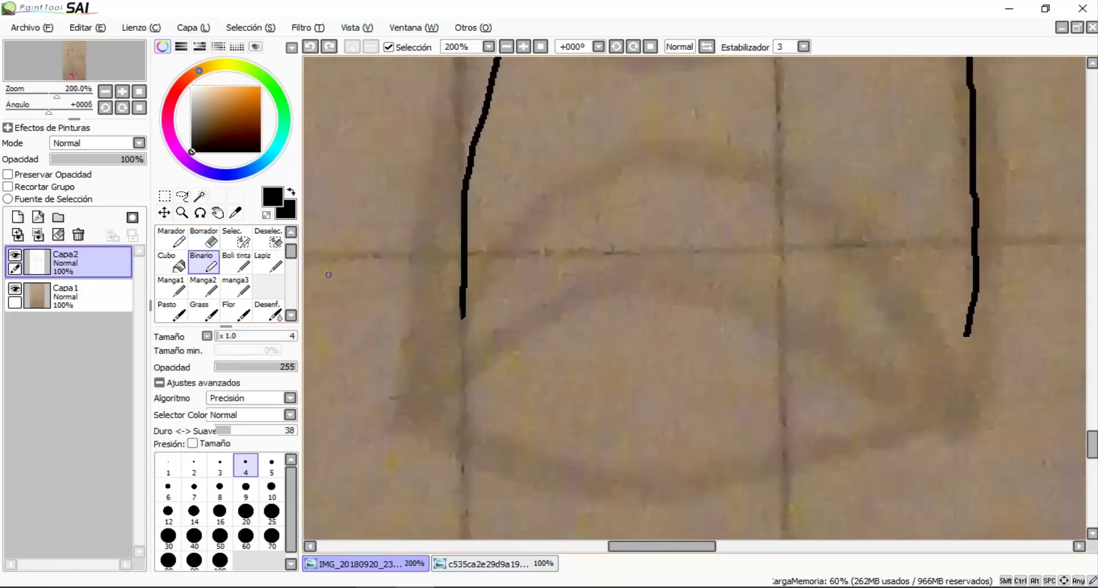
{"action": "key", "text": "ctrl+z"}
Extend both shoe side lines down to the sketched sole, with the right one tapering inward
{"action": "scroll", "coordinate": [465, 309], "scroll_direction": "up", "scroll_amount": 1}
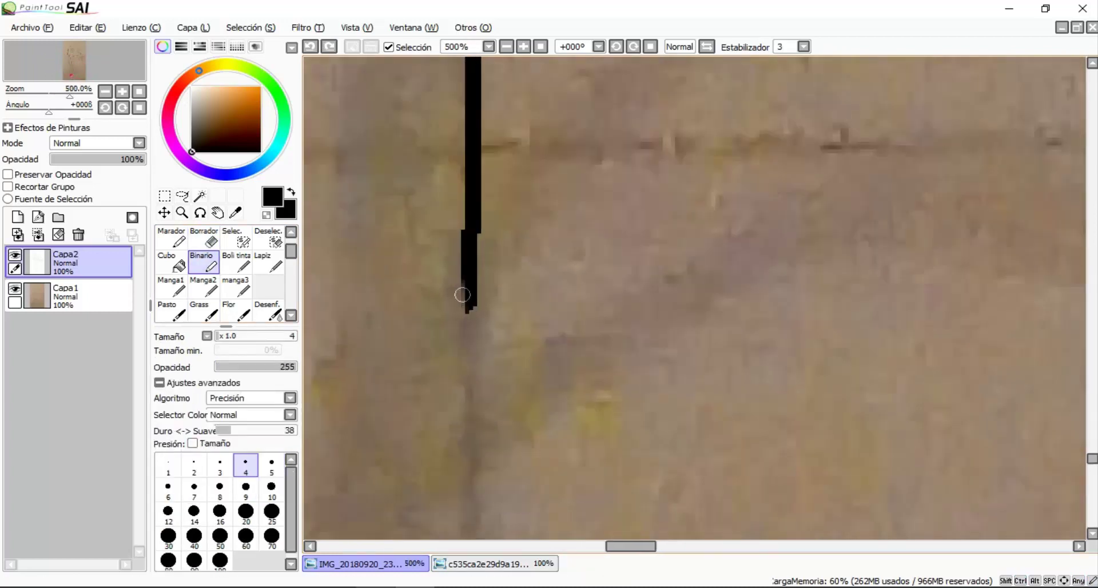
{"action": "left_click_drag", "start_coordinate": [465, 297], "coordinate": [458, 443]}
{"action": "key", "text": "ctrl+z"}
{"action": "key", "text": "ctrl+z"}
{"action": "left_click_drag", "start_coordinate": [508, 171], "coordinate": [472, 380]}
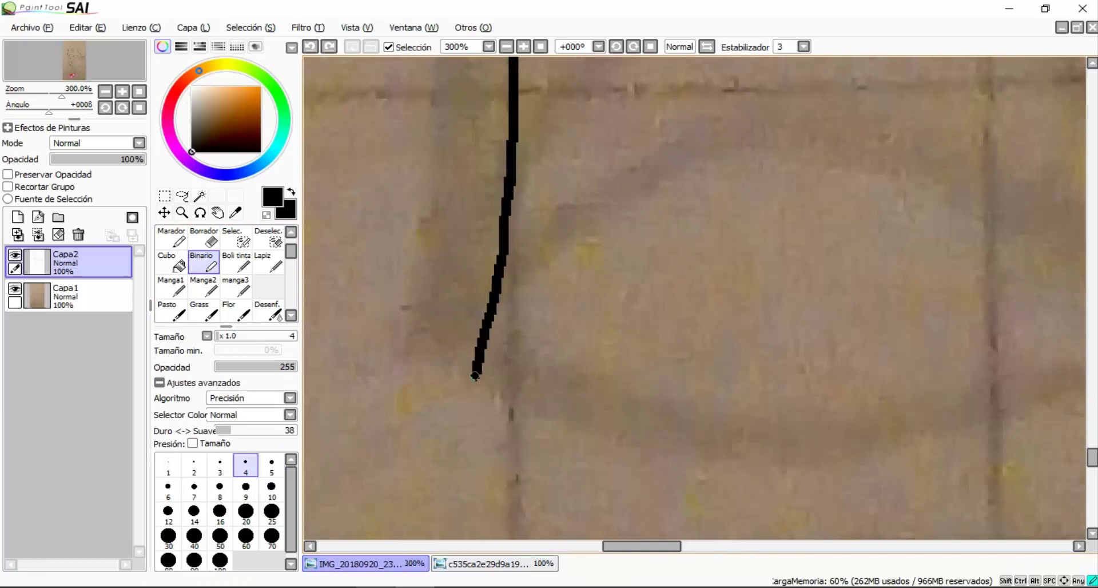
{"action": "key", "text": "ctrl+z"}
{"action": "scroll", "coordinate": [519, 367], "scroll_direction": "down", "scroll_amount": 6}
{"action": "scroll", "coordinate": [519, 367], "scroll_direction": "up", "scroll_amount": 5}
{"action": "left_click_drag", "start_coordinate": [523, 128], "coordinate": [510, 448]}
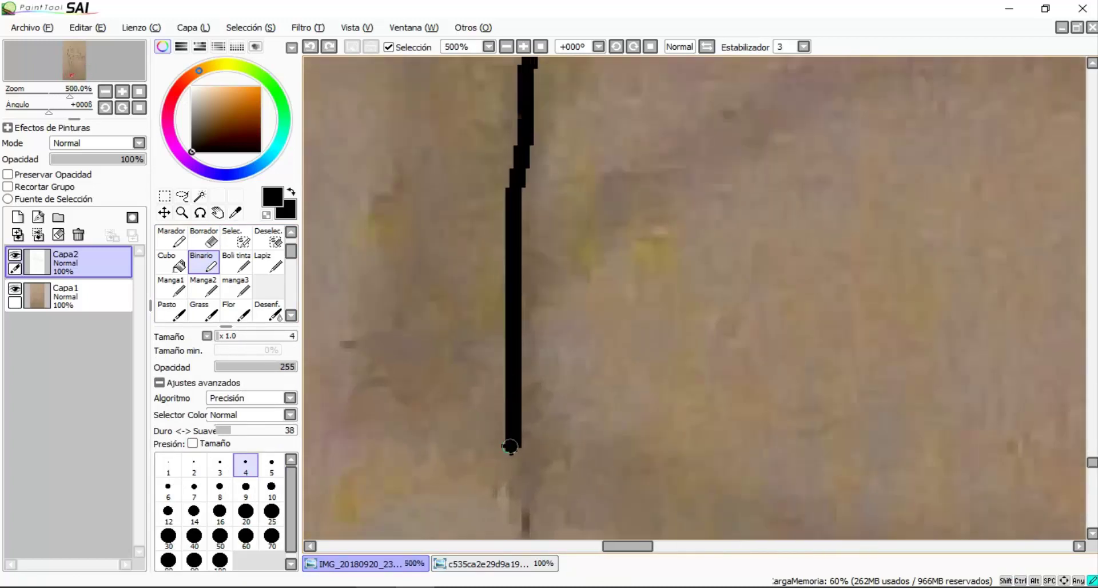
{"action": "scroll", "coordinate": [509, 449], "scroll_direction": "down", "scroll_amount": 2}
{"action": "scroll", "coordinate": [653, 409], "scroll_direction": "down", "scroll_amount": 4}
{"action": "scroll", "coordinate": [321, 345], "scroll_direction": "up", "scroll_amount": 4}
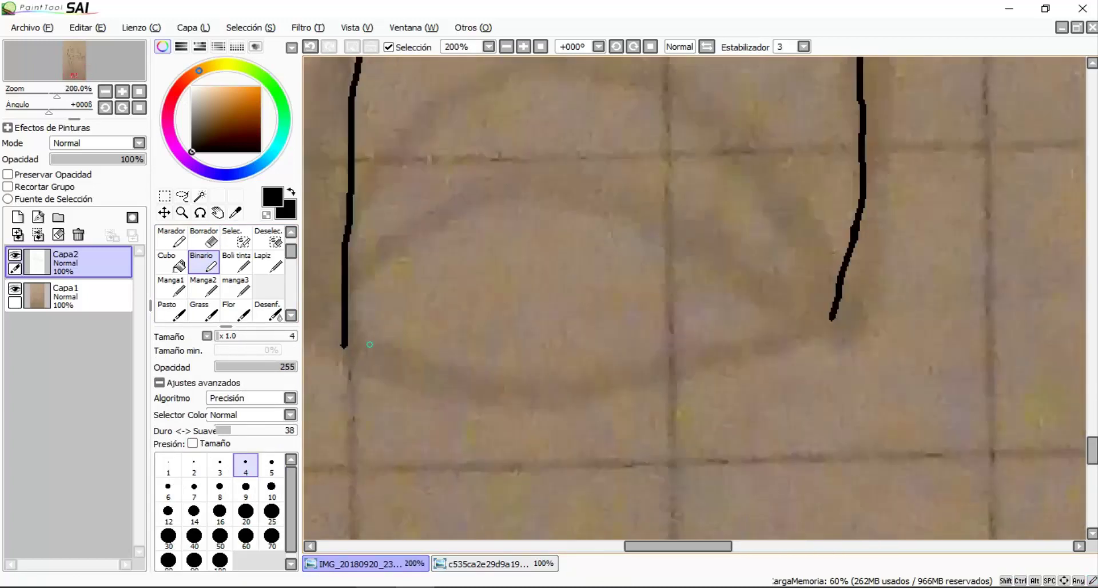
Draw the shoe's curved sole line and join it to both side lines
{"action": "mouse_move", "coordinate": [394, 381]}
{"action": "left_mouse_down"}
{"action": "mouse_move", "coordinate": [915, 403]}
{"action": "mouse_move", "coordinate": [1052, 306]}
{"action": "left_mouse_up"}
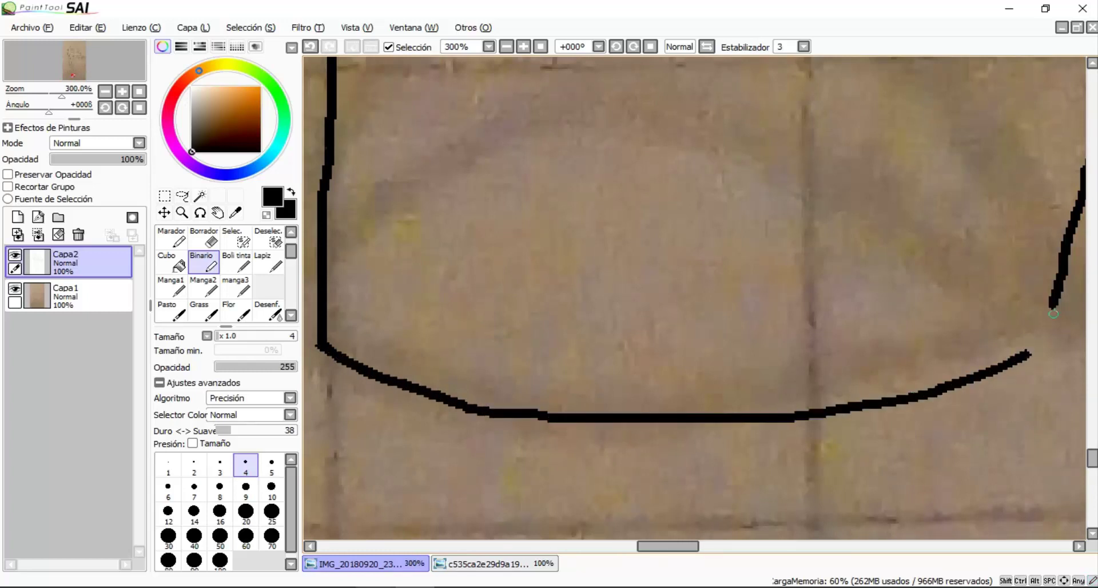
{"action": "scroll", "coordinate": [1053, 306], "scroll_direction": "up", "scroll_amount": 2}
{"action": "scroll", "coordinate": [645, 296], "scroll_direction": "down", "scroll_amount": 2}
{"action": "scroll", "coordinate": [645, 296], "scroll_direction": "down", "scroll_amount": 1}
{"action": "scroll", "coordinate": [522, 308], "scroll_direction": "up", "scroll_amount": 1}
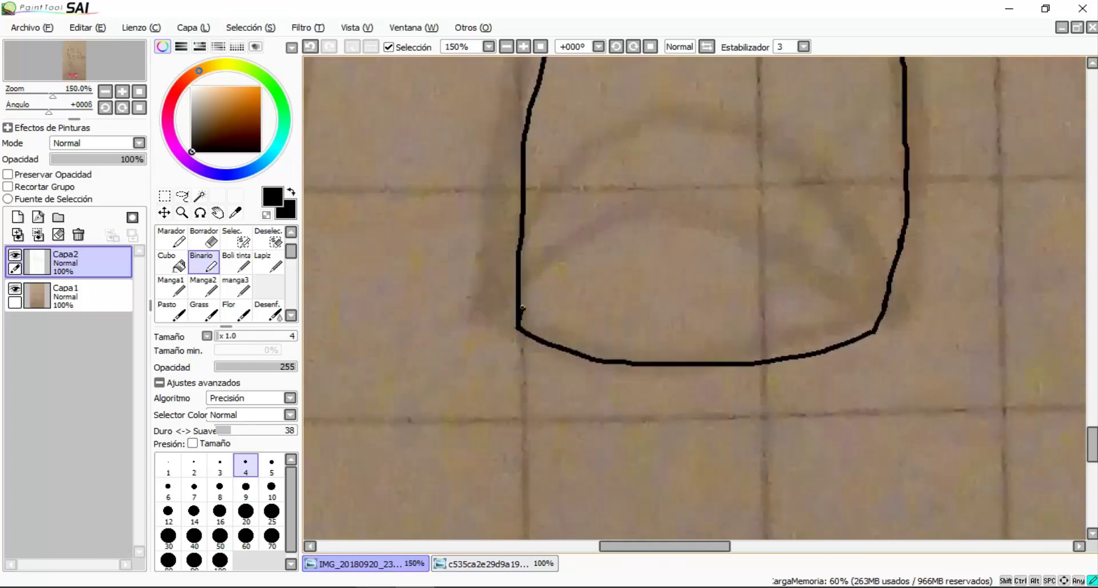
Try an arched toe line inside the shoe, comparing it with the pixel-art reference image
{"action": "scroll", "coordinate": [869, 329], "scroll_direction": "down", "scroll_amount": 1}
{"action": "scroll", "coordinate": [572, 395], "scroll_direction": "up", "scroll_amount": 1}
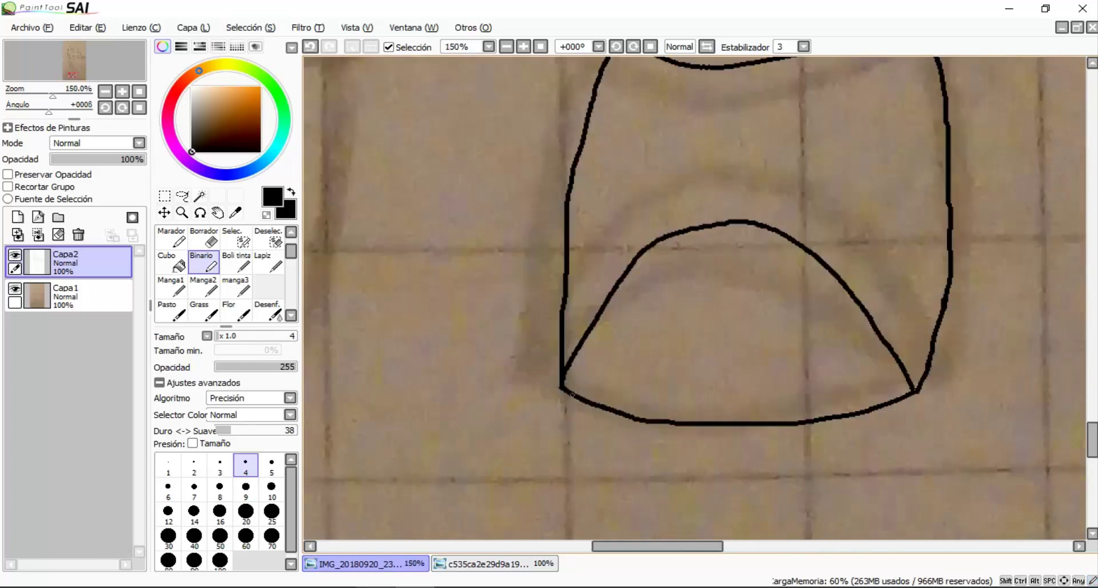
{"action": "scroll", "coordinate": [910, 391], "scroll_direction": "down", "scroll_amount": 3}
{"action": "left_click", "coordinate": [492, 563]}
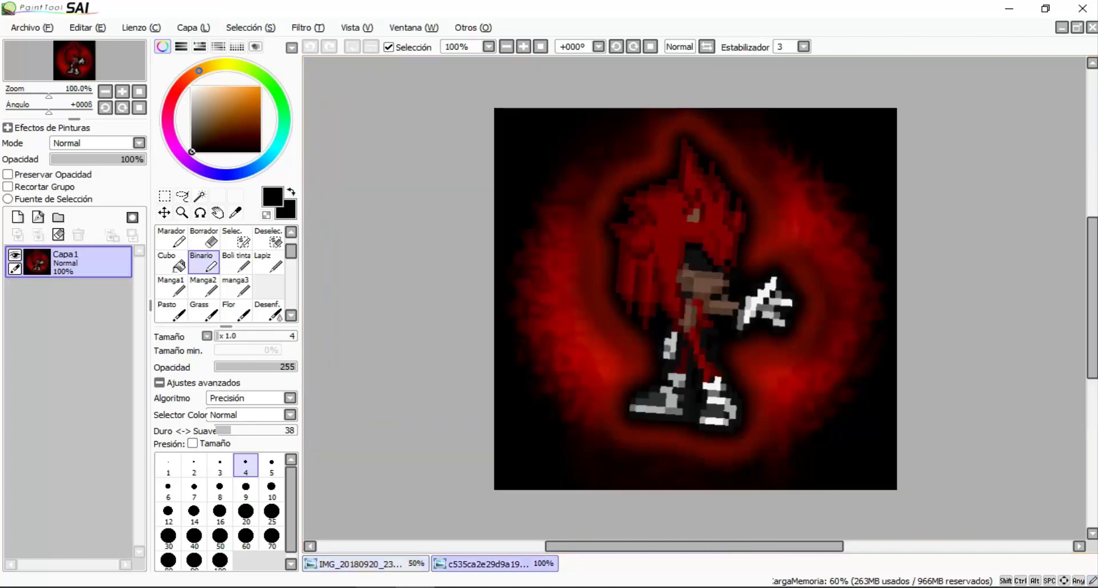
{"action": "left_click", "coordinate": [366, 563]}
{"action": "scroll", "coordinate": [572, 343], "scroll_direction": "down", "scroll_amount": 1}
{"action": "scroll", "coordinate": [535, 421], "scroll_direction": "up", "scroll_amount": 3}
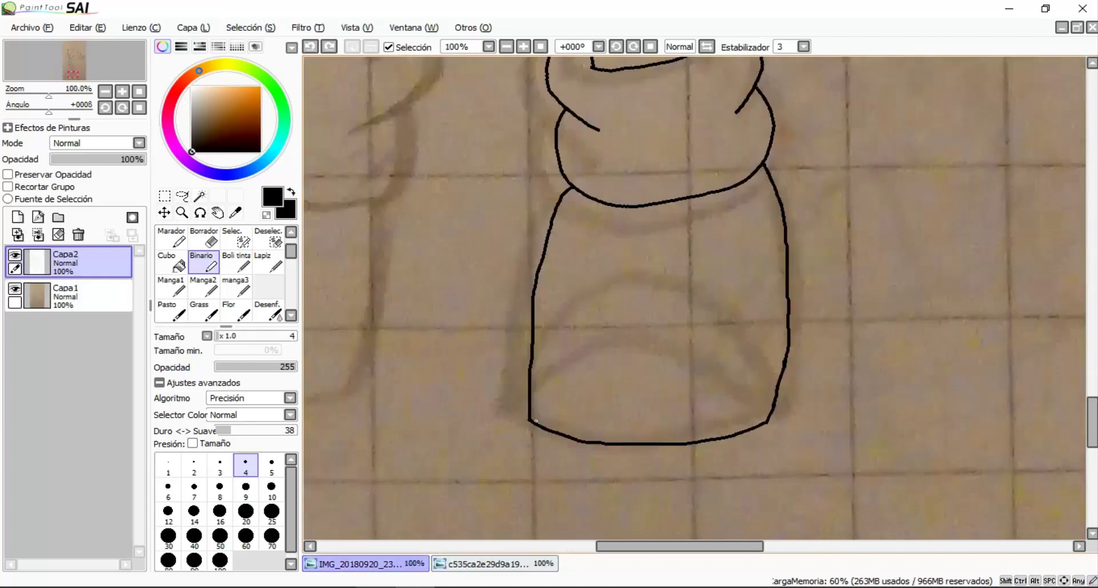
{"action": "left_click_drag", "start_coordinate": [565, 360], "coordinate": [661, 281]}
{"action": "scroll", "coordinate": [660, 281], "scroll_direction": "down", "scroll_amount": 1}
{"action": "key", "text": "ctrl+z"}
Draw two nested arches inside the shoe between the sole's corners to form the toe stripe
{"action": "scroll", "coordinate": [475, 446], "scroll_direction": "up", "scroll_amount": 2}
{"action": "mouse_move", "coordinate": [473, 447]}
{"action": "left_mouse_down"}
{"action": "mouse_move", "coordinate": [809, 223]}
{"action": "mouse_move", "coordinate": [945, 455]}
{"action": "left_mouse_up"}
{"action": "mouse_move", "coordinate": [481, 440]}
{"action": "left_mouse_down"}
{"action": "mouse_move", "coordinate": [652, 299]}
{"action": "mouse_move", "coordinate": [785, 294]}
{"action": "left_mouse_up"}
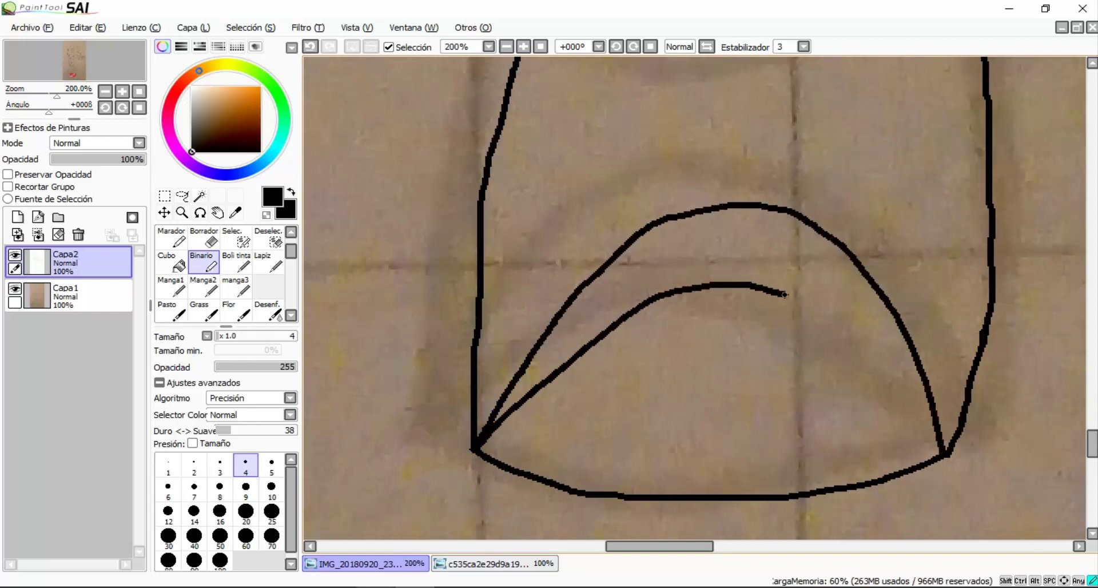
{"action": "left_click_drag", "start_coordinate": [919, 433], "coordinate": [941, 454]}
{"action": "scroll", "coordinate": [941, 455], "scroll_direction": "down", "scroll_amount": 8}
Try to trace the second leg's inner line from the crossing front leg down to the sketched sock
{"action": "scroll", "coordinate": [641, 400], "scroll_direction": "up", "scroll_amount": 6}
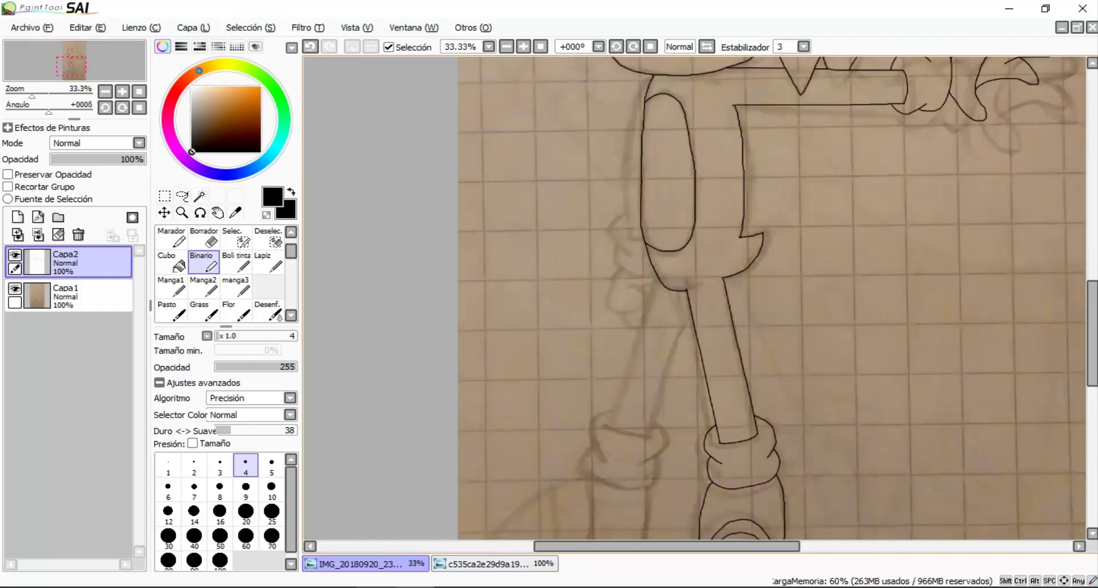
{"action": "left_click_drag", "start_coordinate": [643, 392], "coordinate": [664, 329]}
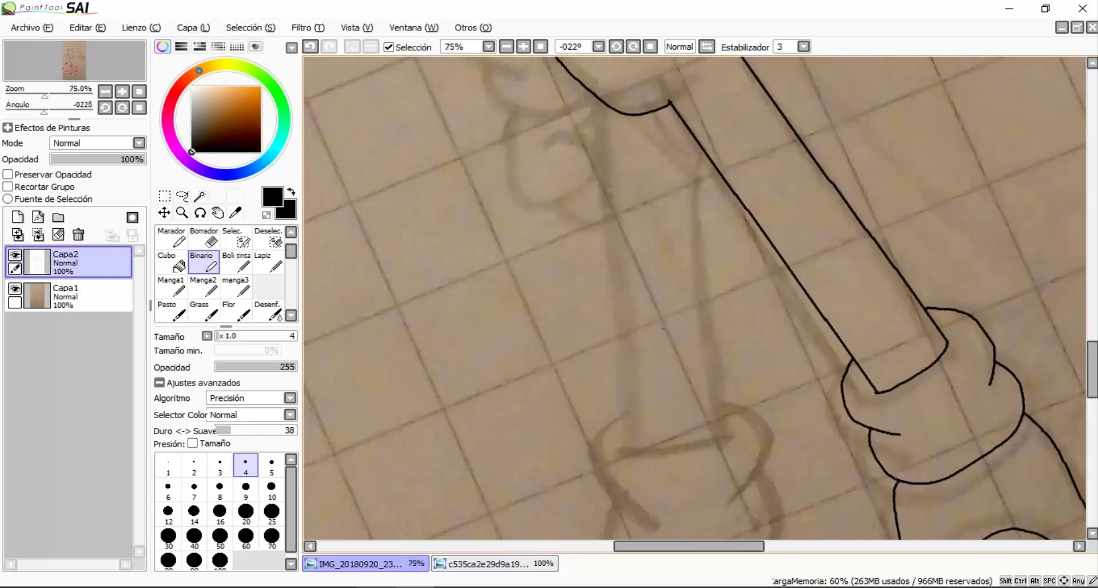
{"action": "key", "text": "ctrl+z"}
{"action": "left_click_drag", "start_coordinate": [681, 189], "coordinate": [706, 155]}
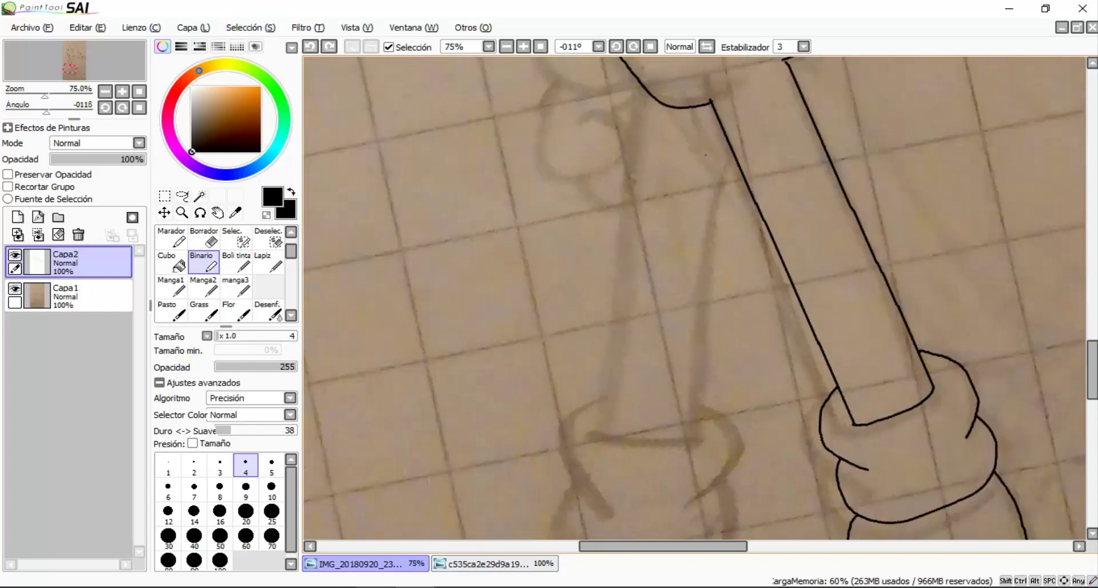
{"action": "key", "text": "ctrl+z"}
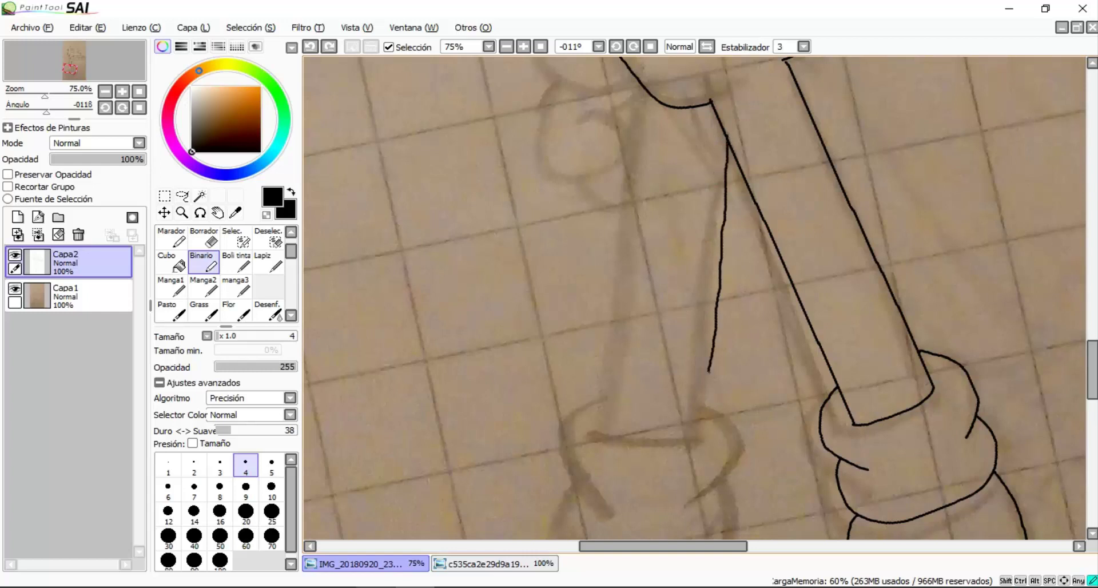
{"action": "key", "text": "ctrl+z"}
{"action": "key", "text": "ctrl+z"}
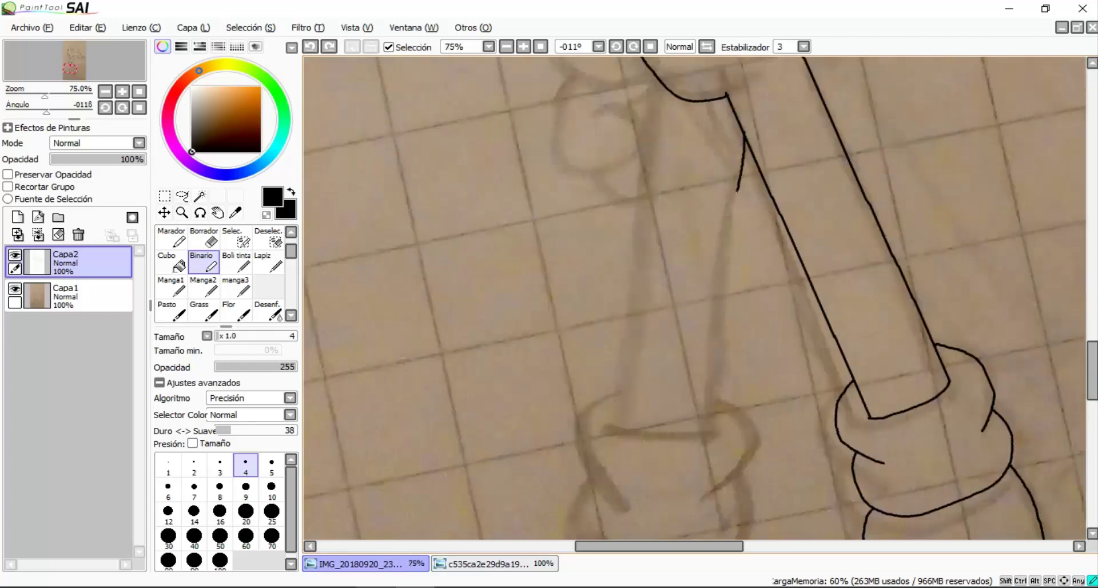
{"action": "key", "text": "ctrl+z"}
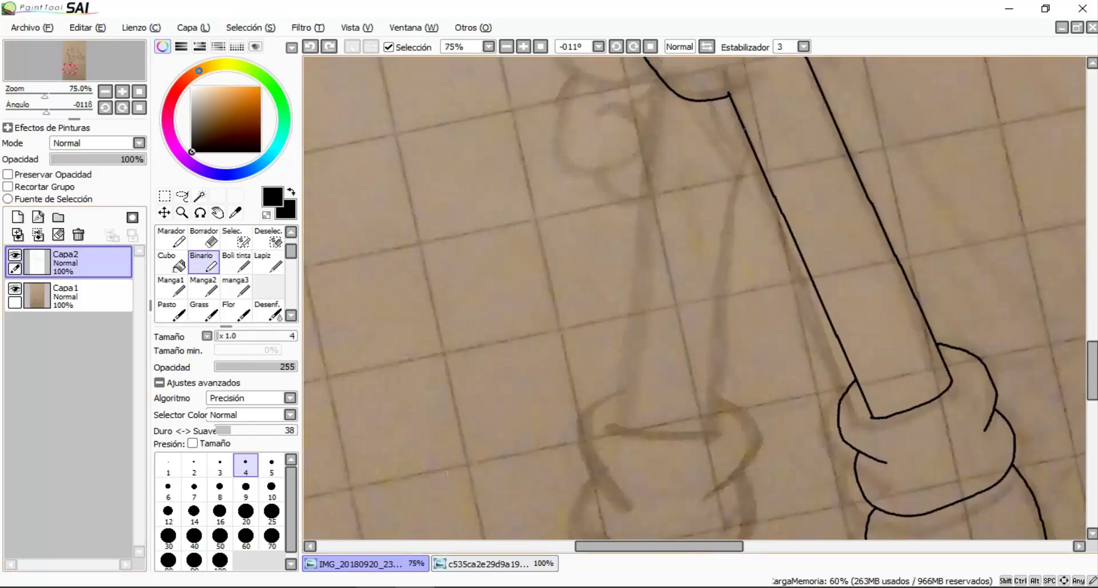
{"action": "left_click_drag", "start_coordinate": [712, 352], "coordinate": [708, 422]}
{"action": "key", "text": "ctrl+plus"}
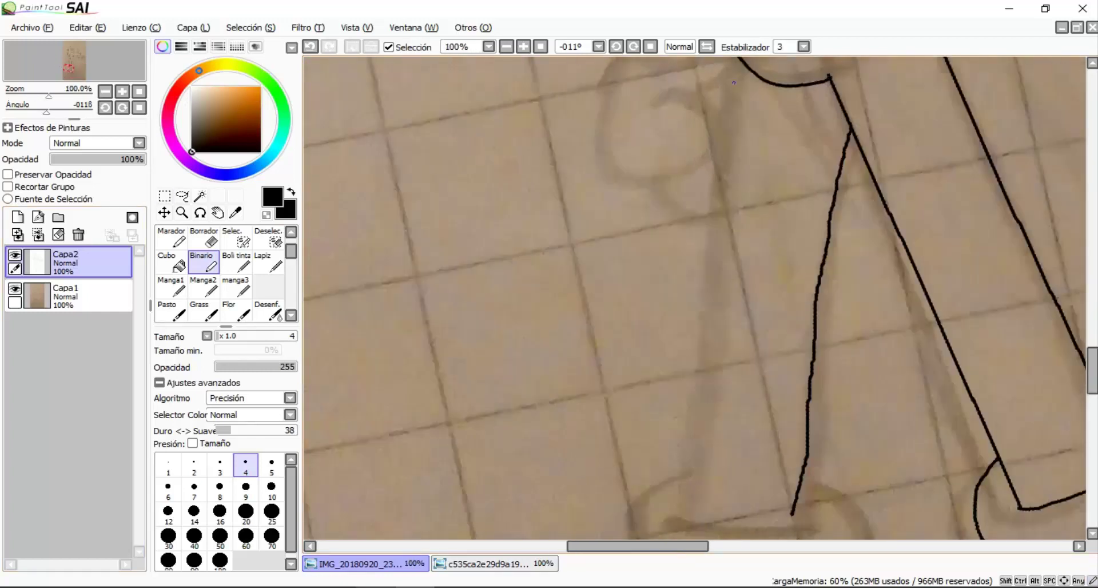
{"action": "key", "text": "ctrl+minus"}
{"action": "key", "text": "ctrl+z"}
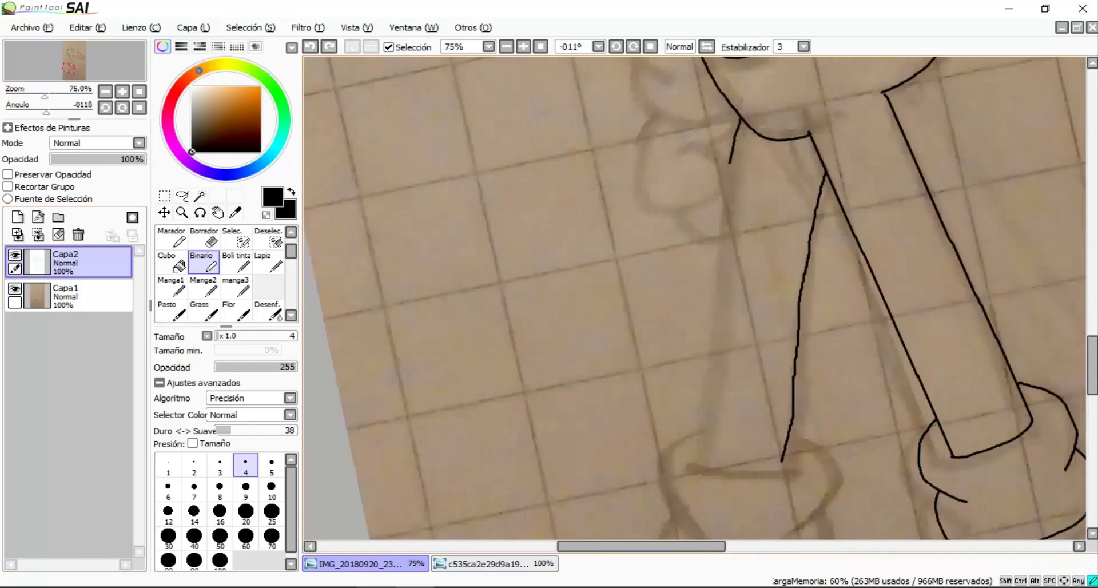
Draw the second leg's outer line as a straight stroke from the torso's lower edge down to the sketched sock
{"action": "key", "text": "ctrl+z"}
{"action": "key", "text": "ctrl+z"}
{"action": "key", "text": "ctrl+minus"}
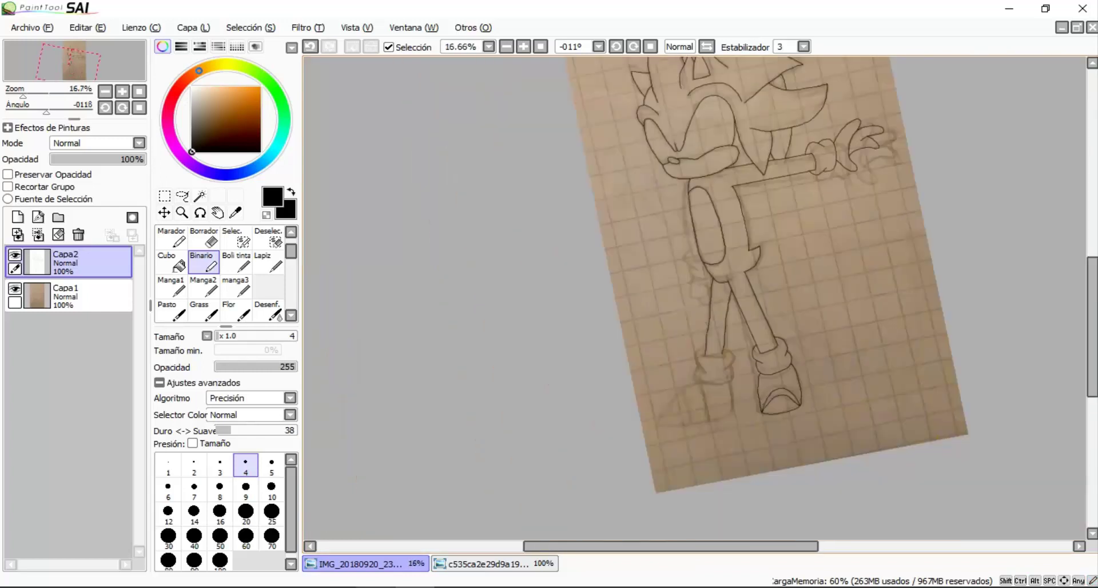
{"action": "key", "text": "ctrl+plus"}
{"action": "key", "text": "ctrl+plus"}
{"action": "key", "text": "Delete"}
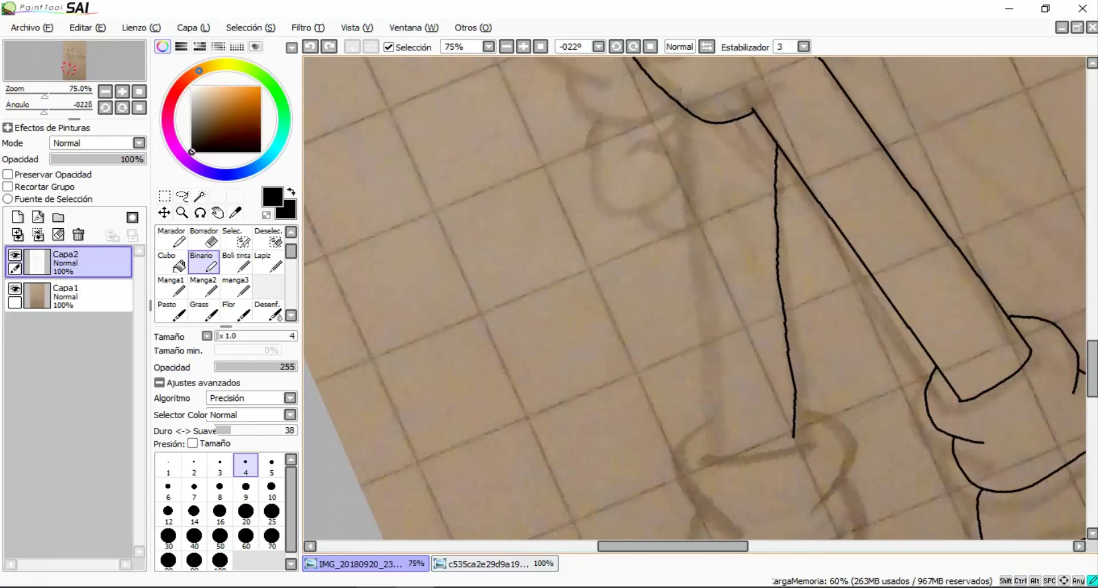
{"action": "key", "text": "ctrl+z"}
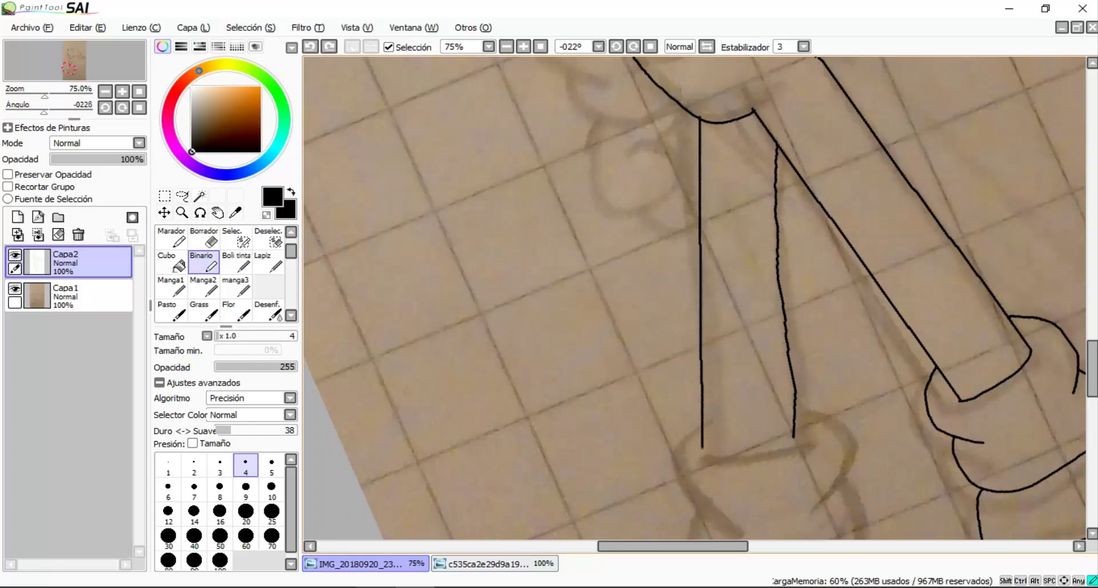
Erase the wobbly inner line of the second leg with the size 20 eraser
{"action": "key", "text": "e"}
{"action": "key", "text": "ctrl+plus"}
{"action": "key", "text": "ctrl+plus"}
{"action": "key", "text": "ctrl+plus"}
{"action": "key", "text": "ctrl+plus"}
{"action": "key", "text": "ctrl+plus"}
{"action": "key", "text": "ctrl+plus"}
{"action": "left_click_drag", "start_coordinate": [772, 135], "coordinate": [793, 275]}
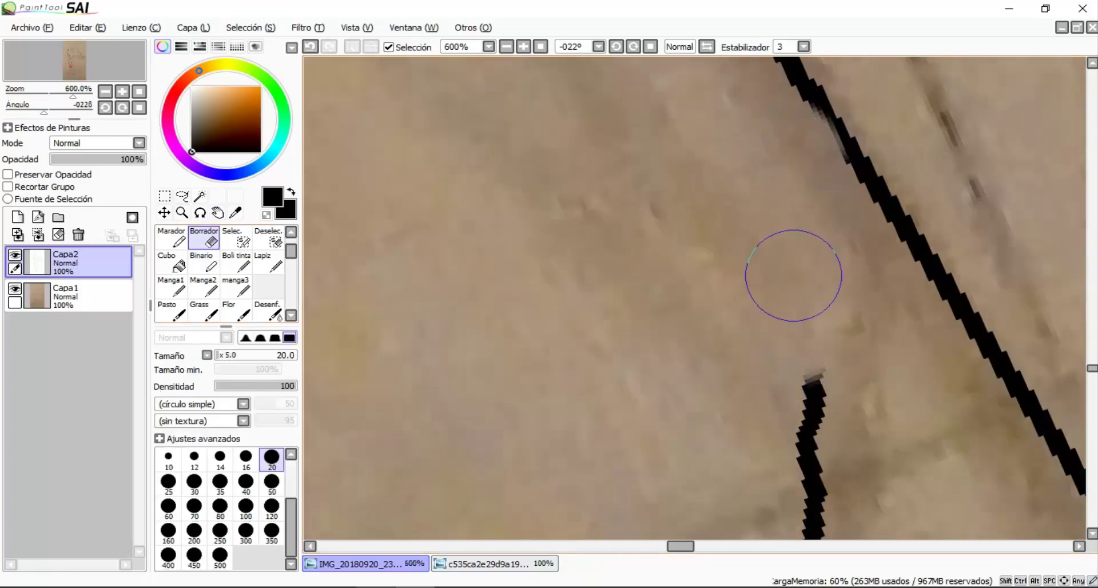
{"action": "key", "text": "ctrl+minus"}
{"action": "key", "text": "ctrl+minus"}
{"action": "key", "text": "ctrl+minus"}
{"action": "key", "text": "ctrl+minus"}
{"action": "key", "text": "ctrl+minus"}
{"action": "key", "text": "ctrl+minus"}
{"action": "key", "text": "ctrl+minus"}
{"action": "key", "text": "ctrl+minus"}
{"action": "key", "text": "ctrl+plus"}
{"action": "key", "text": "ctrl+plus"}
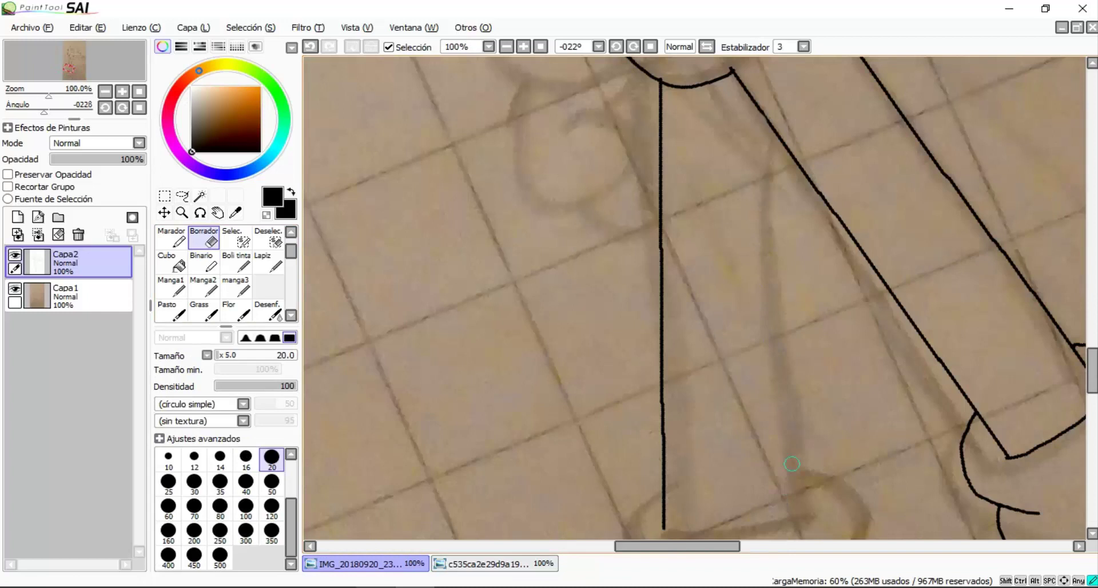
Draw the second leg's inner line with the Binario pen, parallel to the outer line and ending at the sketched sock
{"action": "key", "text": "ctrl+minus"}
{"action": "key", "text": "b"}
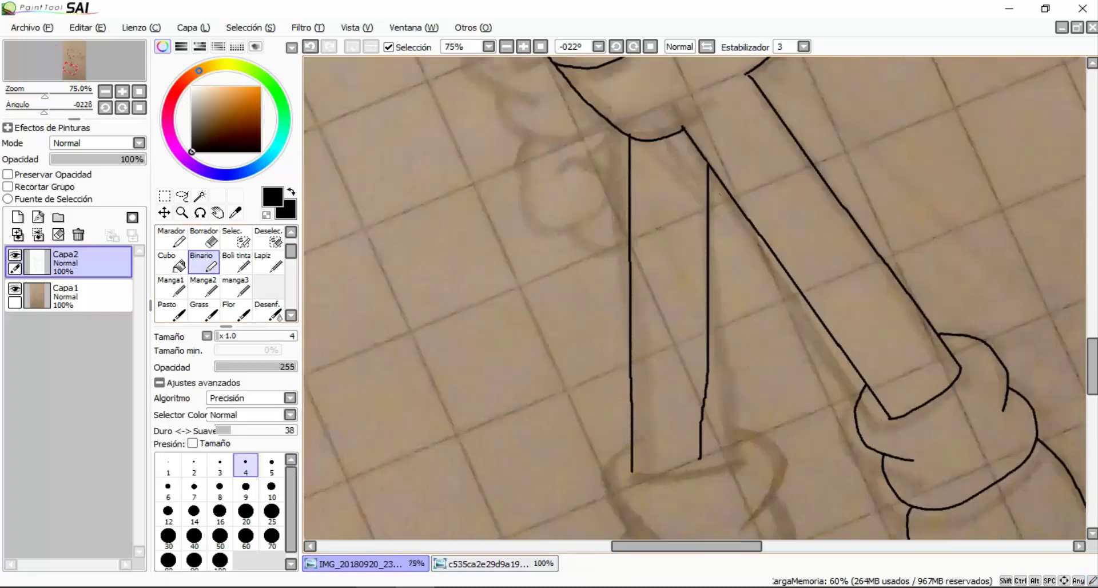
{"action": "key", "text": "ctrl+z"}
{"action": "key", "text": "ctrl+z"}
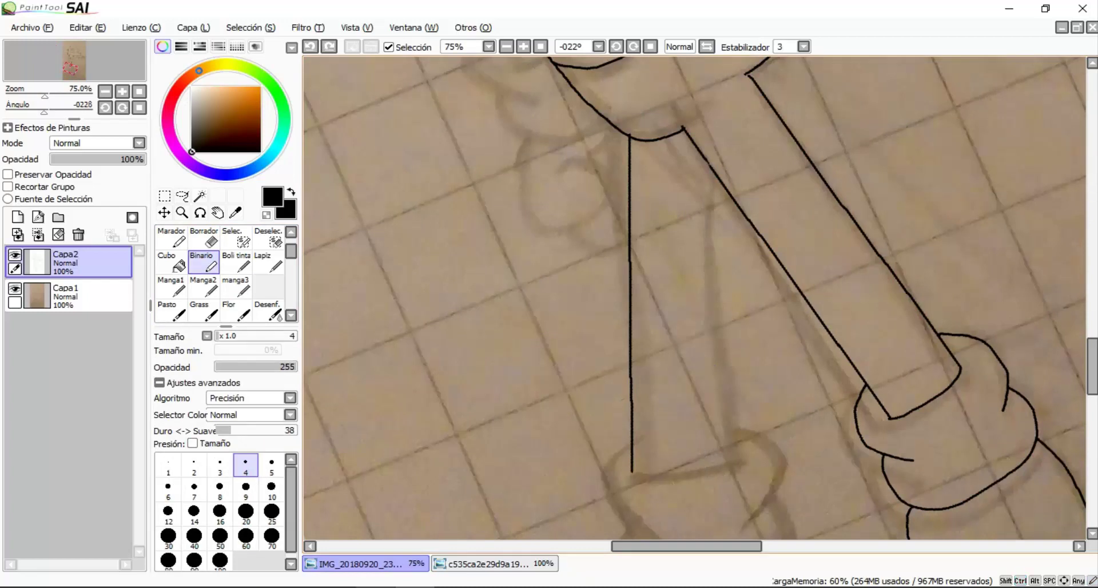
{"action": "scroll", "coordinate": [697, 191], "scroll_direction": "up", "scroll_amount": 6}
{"action": "left_click_drag", "start_coordinate": [738, 86], "coordinate": [806, 189]}
{"action": "scroll", "coordinate": [728, 169], "scroll_direction": "down", "scroll_amount": 5}
{"action": "scroll", "coordinate": [652, 461], "scroll_direction": "up", "scroll_amount": 1}
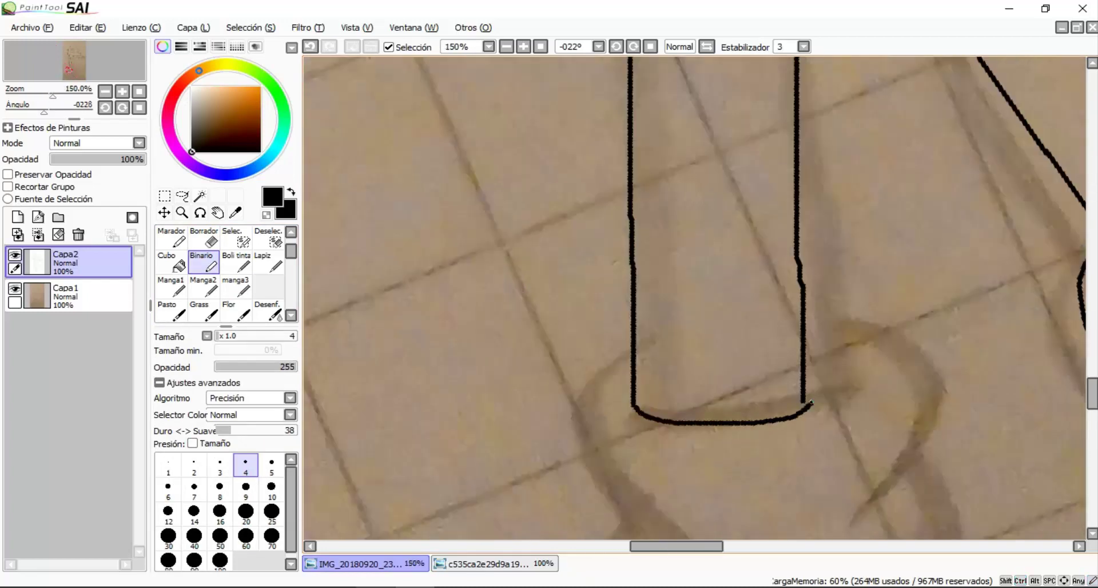
{"action": "key", "text": "ctrl+z"}
Add a new layer and trace the curved upper folds of the sock on both sides of the second leg
{"action": "scroll", "coordinate": [811, 402], "scroll_direction": "down", "scroll_amount": 4}
{"action": "scroll", "coordinate": [810, 402], "scroll_direction": "up", "scroll_amount": 2}
{"action": "key", "text": "ctrl+shift+n"}
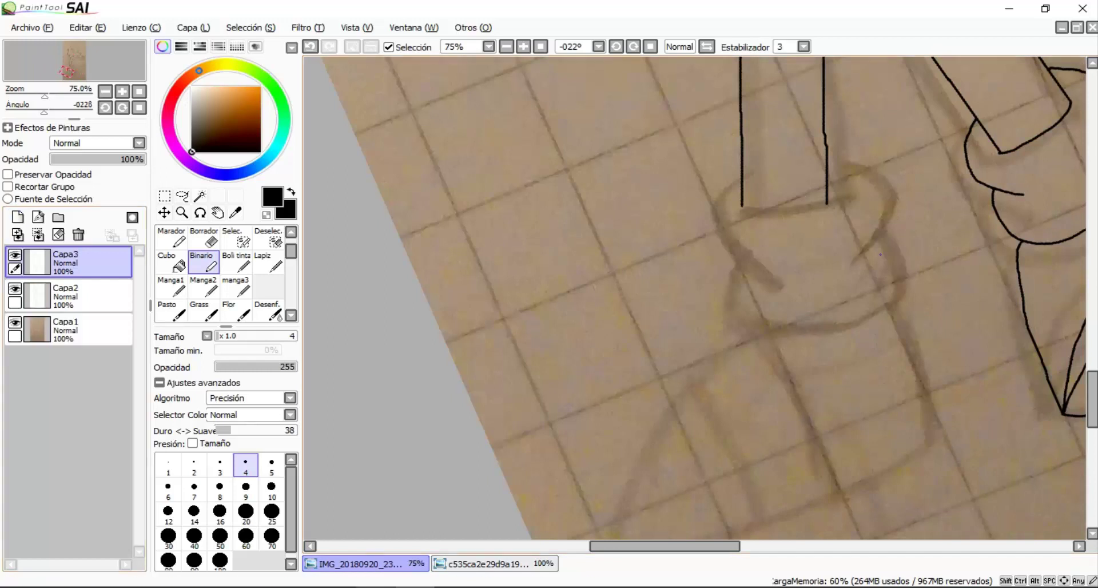
{"action": "scroll", "coordinate": [810, 108], "scroll_direction": "up", "scroll_amount": 2}
{"action": "scroll", "coordinate": [810, 108], "scroll_direction": "up", "scroll_amount": 1}
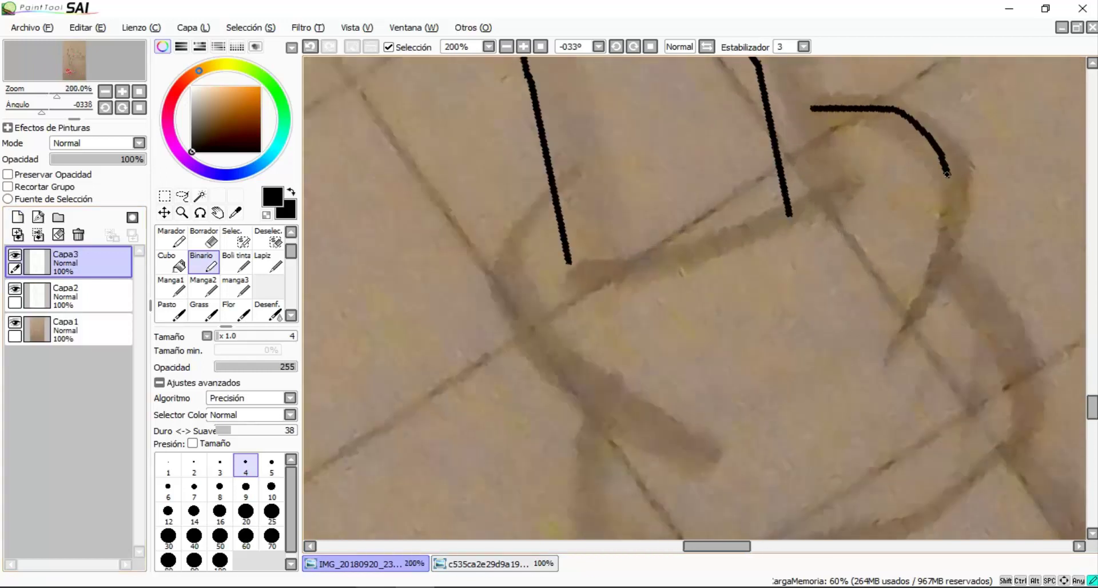
{"action": "scroll", "coordinate": [501, 257], "scroll_direction": "down", "scroll_amount": 3}
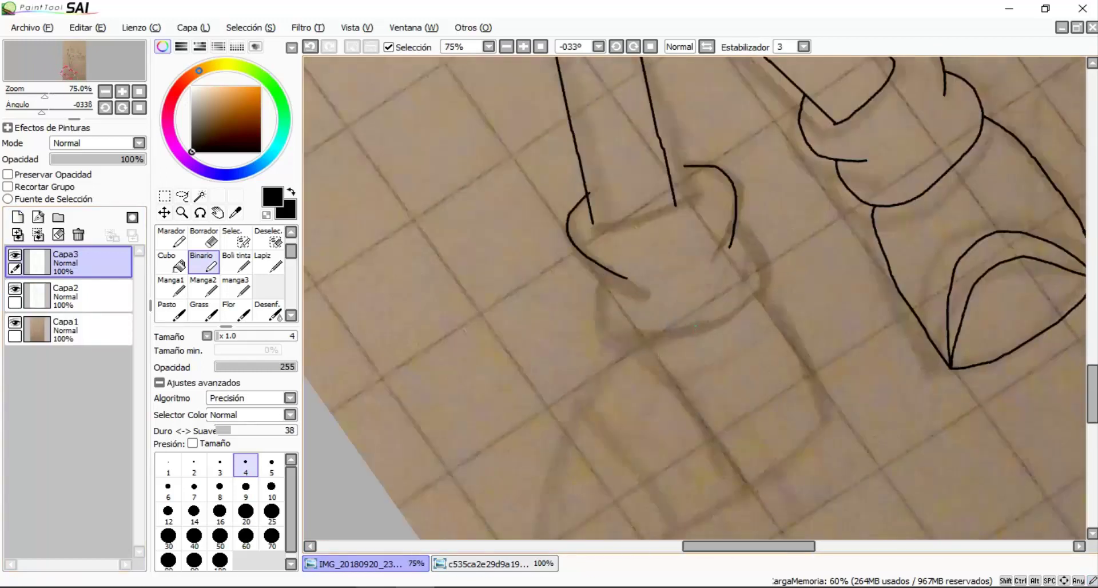
Draw the sock's rounded lower roll, joining the two upper folds around the bottom of the ankle
{"action": "key", "text": "Home"}
{"action": "scroll", "coordinate": [695, 297], "scroll_direction": "up", "scroll_amount": 1}
{"action": "scroll", "coordinate": [779, 212], "scroll_direction": "up", "scroll_amount": 2}
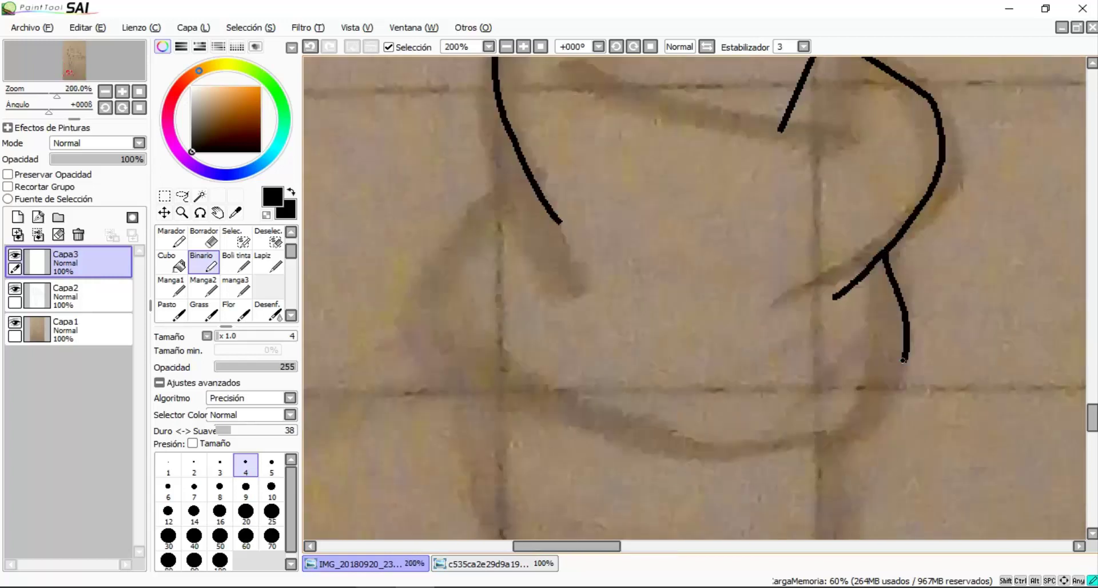
{"action": "mouse_move", "coordinate": [482, 193]}
{"action": "left_mouse_down"}
{"action": "mouse_move", "coordinate": [467, 313]}
{"action": "mouse_move", "coordinate": [596, 414]}
{"action": "left_mouse_up"}
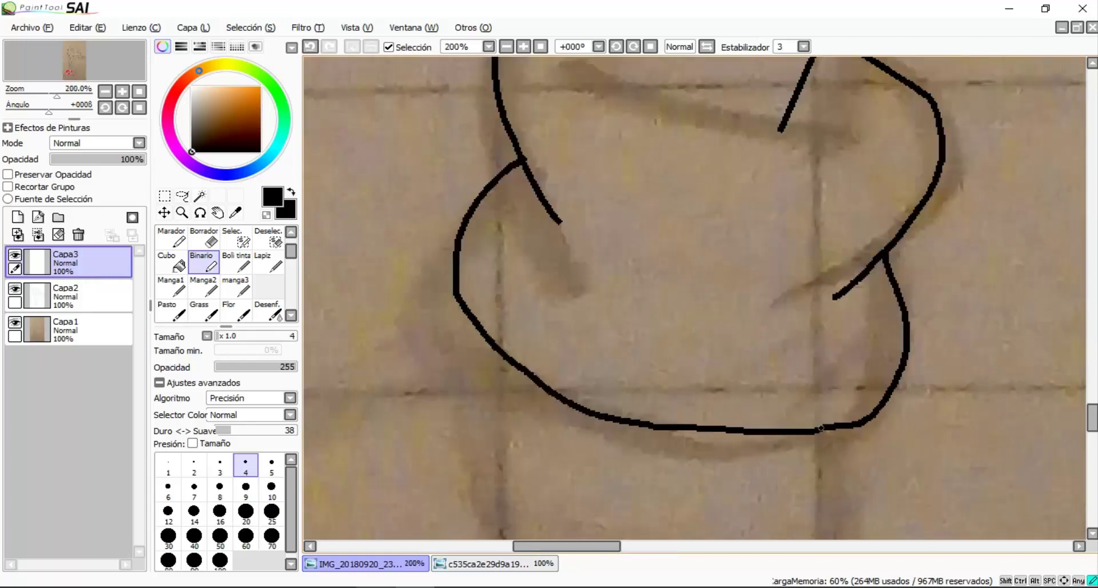
Draw the shoe's heel line from the sock's lower edge, curving inward down to the sketched sole
{"action": "scroll", "coordinate": [821, 428], "scroll_direction": "down", "scroll_amount": 2}
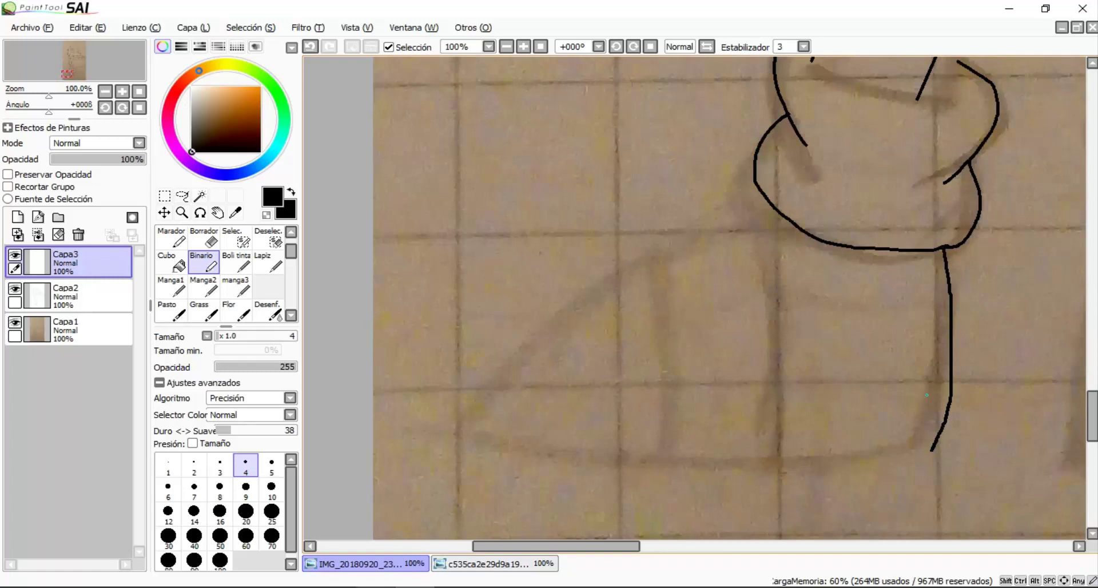
{"action": "key", "text": "ctrl+z"}
{"action": "scroll", "coordinate": [927, 395], "scroll_direction": "up", "scroll_amount": 1}
{"action": "scroll", "coordinate": [673, 213], "scroll_direction": "down", "scroll_amount": 1}
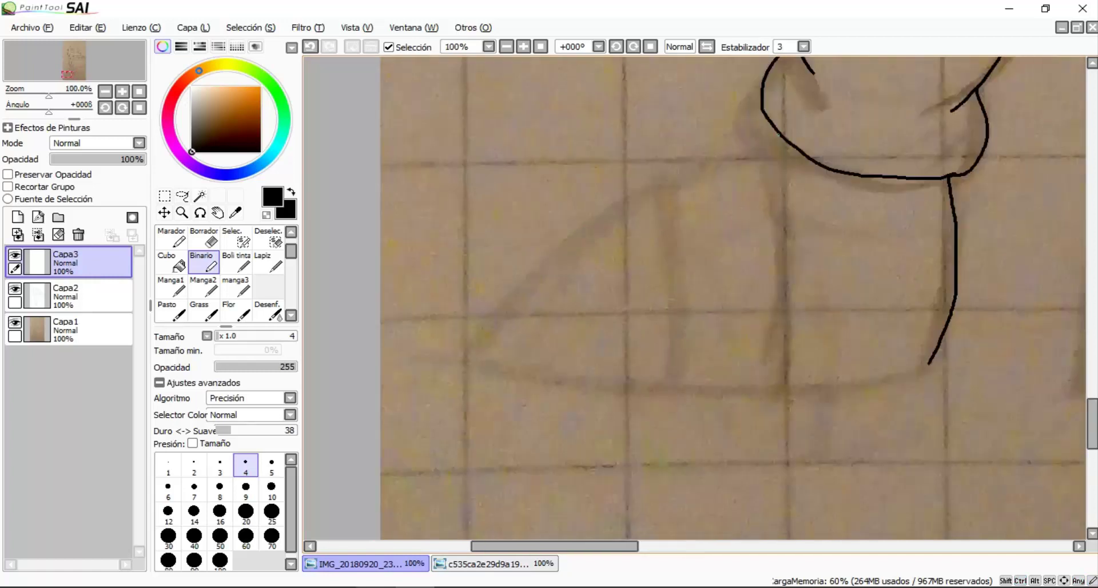
Draw the shoe's upper line from the sock, curving down to a pointed toe
{"action": "key", "text": "ctrl+z"}
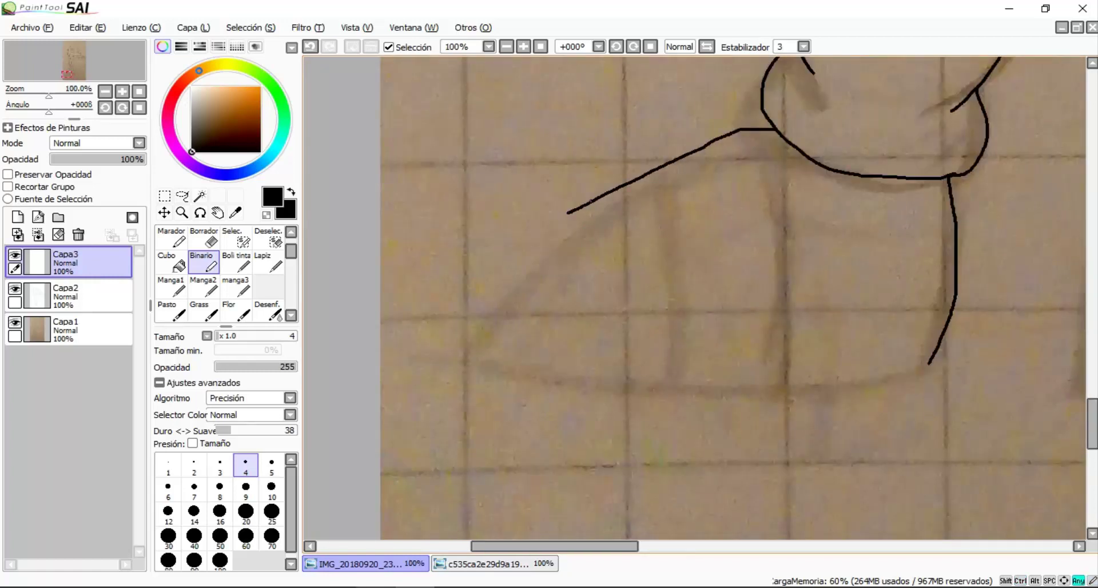
{"action": "key", "text": "ctrl+z"}
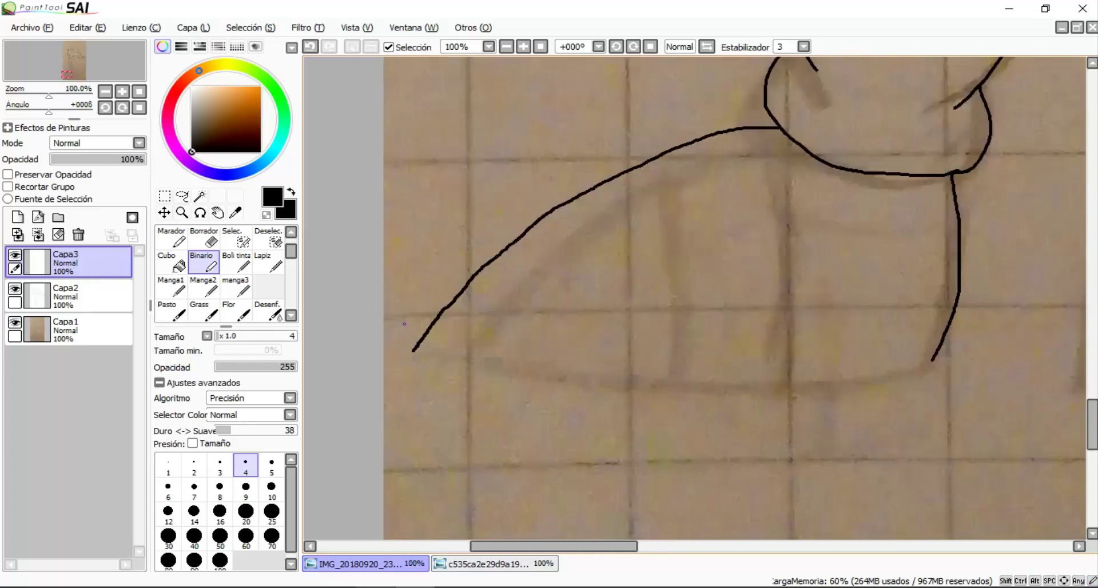
{"action": "key", "text": "ctrl+z"}
{"action": "scroll", "coordinate": [694, 297], "scroll_direction": "up", "scroll_amount": 1}
{"action": "scroll", "coordinate": [694, 297], "scroll_direction": "down", "scroll_amount": 1}
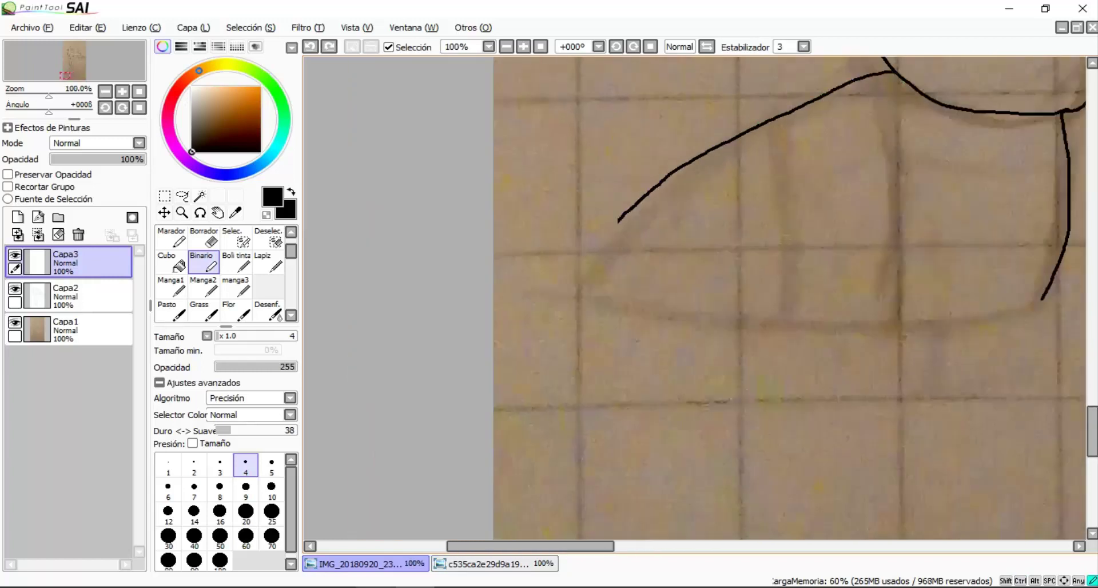
{"action": "left_click_drag", "start_coordinate": [618, 220], "coordinate": [564, 295]}
{"action": "scroll", "coordinate": [564, 295], "scroll_direction": "up", "scroll_amount": 2}
{"action": "scroll", "coordinate": [523, 279], "scroll_direction": "down", "scroll_amount": 2}
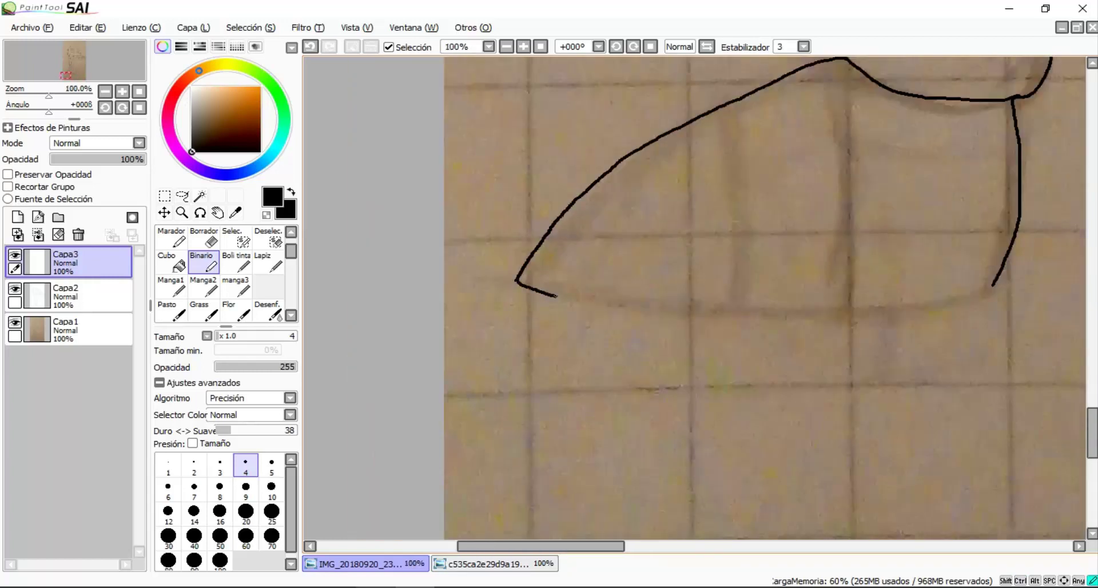
Draw the shoe's curved sole line from the pointed toe to the heel line, slightly below the sketched one
{"action": "key", "text": "ctrl+z"}
{"action": "scroll", "coordinate": [695, 297], "scroll_direction": "down", "scroll_amount": 5}
{"action": "scroll", "coordinate": [694, 297], "scroll_direction": "up", "scroll_amount": 5}
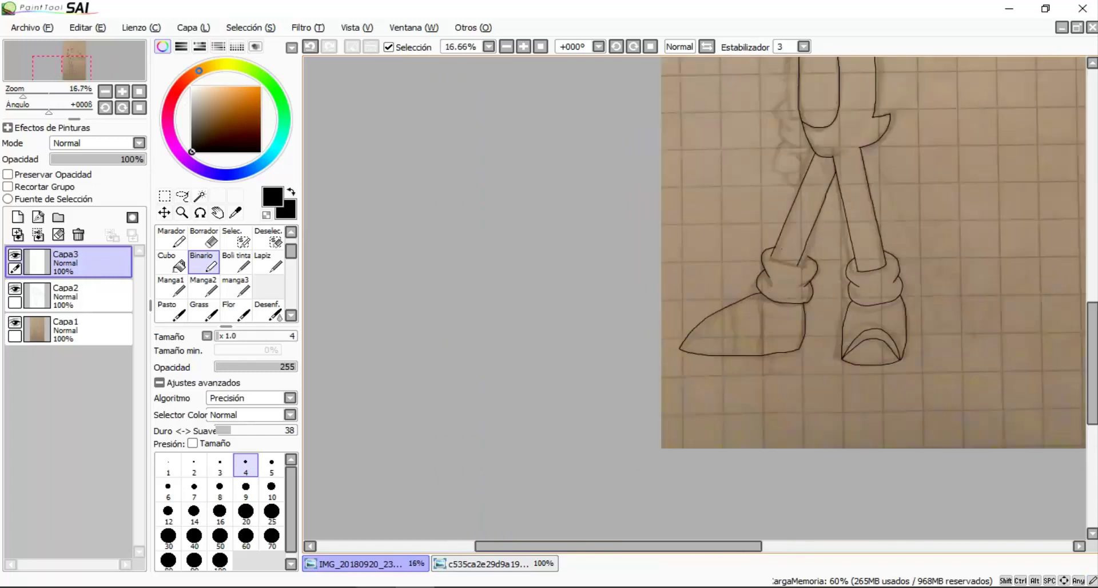
{"action": "scroll", "coordinate": [695, 297], "scroll_direction": "up", "scroll_amount": 1}
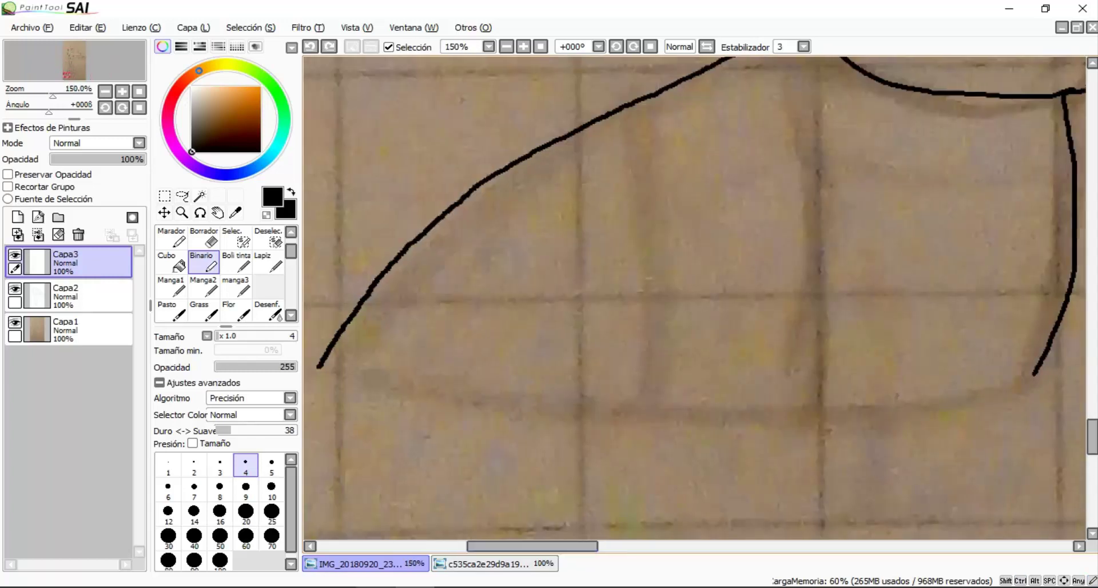
{"action": "mouse_move", "coordinate": [317, 368]}
{"action": "left_mouse_down"}
{"action": "mouse_move", "coordinate": [453, 405]}
{"action": "mouse_move", "coordinate": [803, 394]}
{"action": "left_mouse_up"}
{"action": "key", "text": "ctrl+z"}
{"action": "mouse_move", "coordinate": [1034, 375]}
{"action": "left_mouse_down"}
{"action": "mouse_move", "coordinate": [903, 394]}
{"action": "mouse_move", "coordinate": [647, 397]}
{"action": "left_mouse_up"}
{"action": "key", "text": "ctrl+z"}
{"action": "mouse_move", "coordinate": [456, 415]}
{"action": "left_mouse_down"}
{"action": "mouse_move", "coordinate": [684, 436]}
{"action": "mouse_move", "coordinate": [921, 413]}
{"action": "left_mouse_up"}
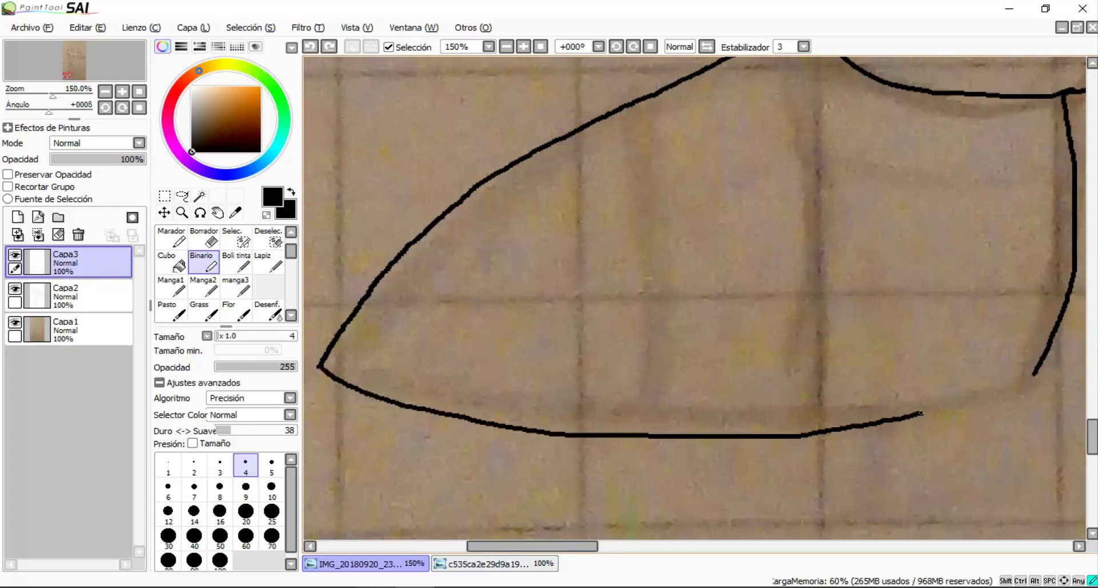
{"action": "scroll", "coordinate": [1030, 373], "scroll_direction": "down", "scroll_amount": 4}
{"action": "scroll", "coordinate": [638, 161], "scroll_direction": "up", "scroll_amount": 4}
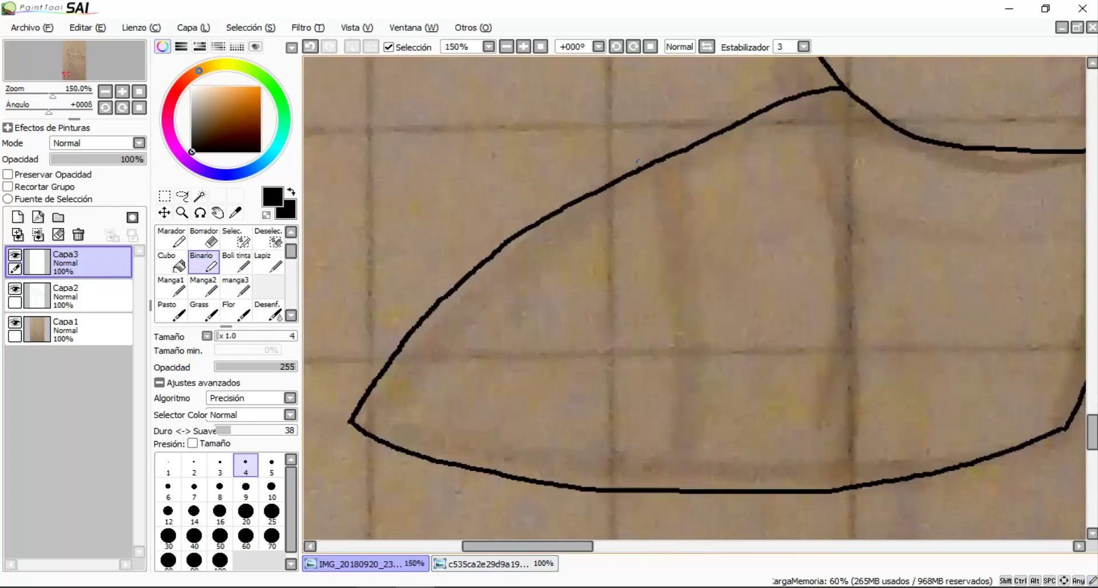
Draw two curved lines across the side-view shoe, from its upper line to the sole, to form the stripe
{"action": "mouse_move", "coordinate": [828, 87]}
{"action": "left_mouse_down"}
{"action": "mouse_move", "coordinate": [888, 332]}
{"action": "mouse_move", "coordinate": [891, 480]}
{"action": "left_mouse_up"}
{"action": "key", "text": "ctrl+z"}
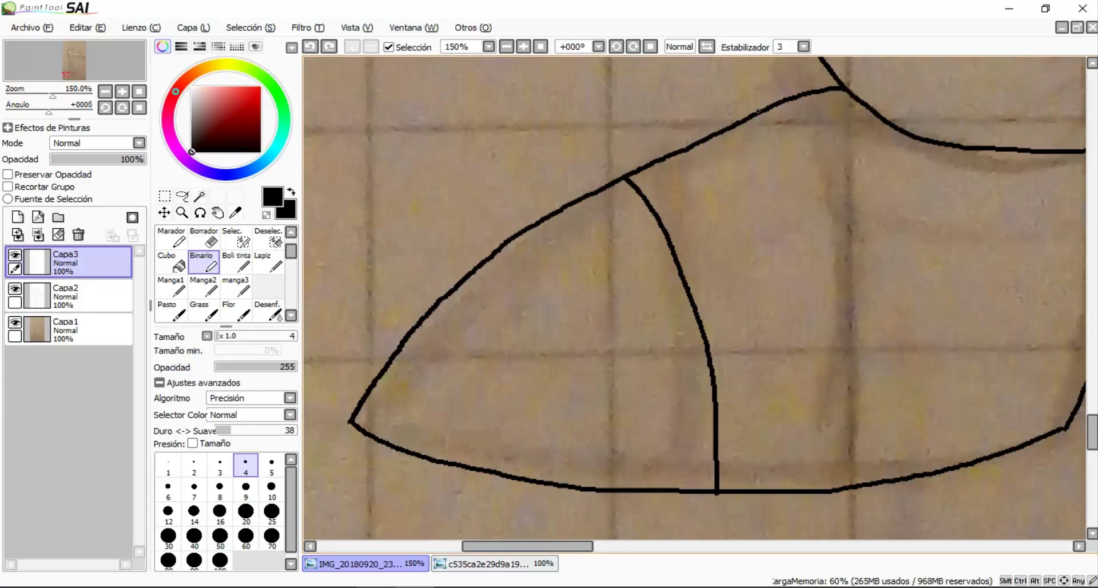
{"action": "mouse_move", "coordinate": [759, 111]}
{"action": "left_mouse_down"}
{"action": "mouse_move", "coordinate": [807, 167]}
{"action": "mouse_move", "coordinate": [871, 389]}
{"action": "left_mouse_up"}
{"action": "scroll", "coordinate": [695, 297], "scroll_direction": "down", "scroll_amount": 4}
{"action": "scroll", "coordinate": [695, 298], "scroll_direction": "up", "scroll_amount": 4}
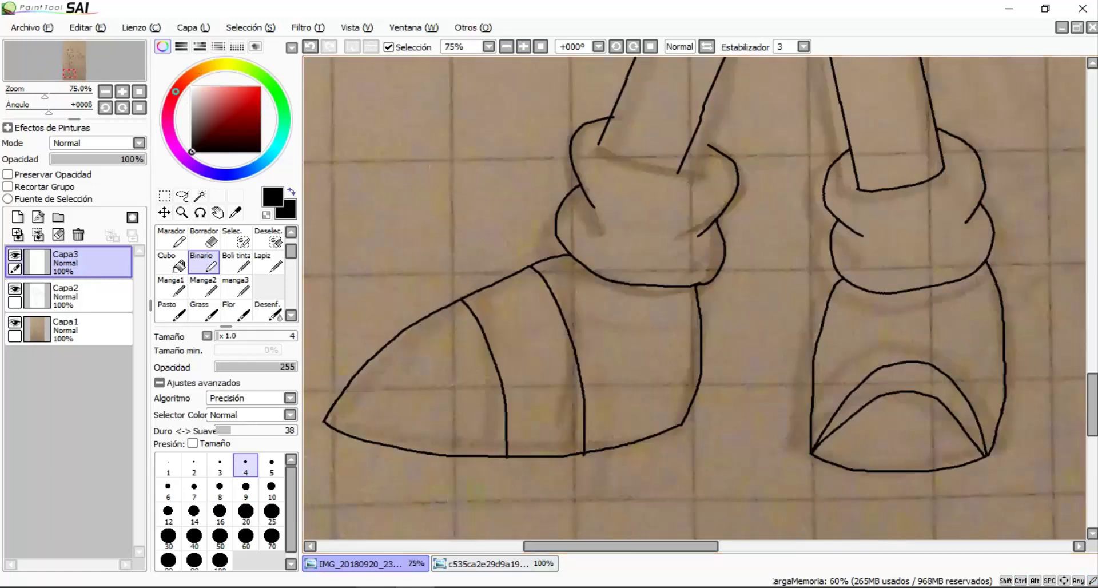
Select the side-view sock and shoe line art and move it across to fit the leg's lower end
{"action": "key", "text": "w"}
{"action": "key", "text": "m"}
{"action": "scroll", "coordinate": [695, 298], "scroll_direction": "down", "scroll_amount": 4}
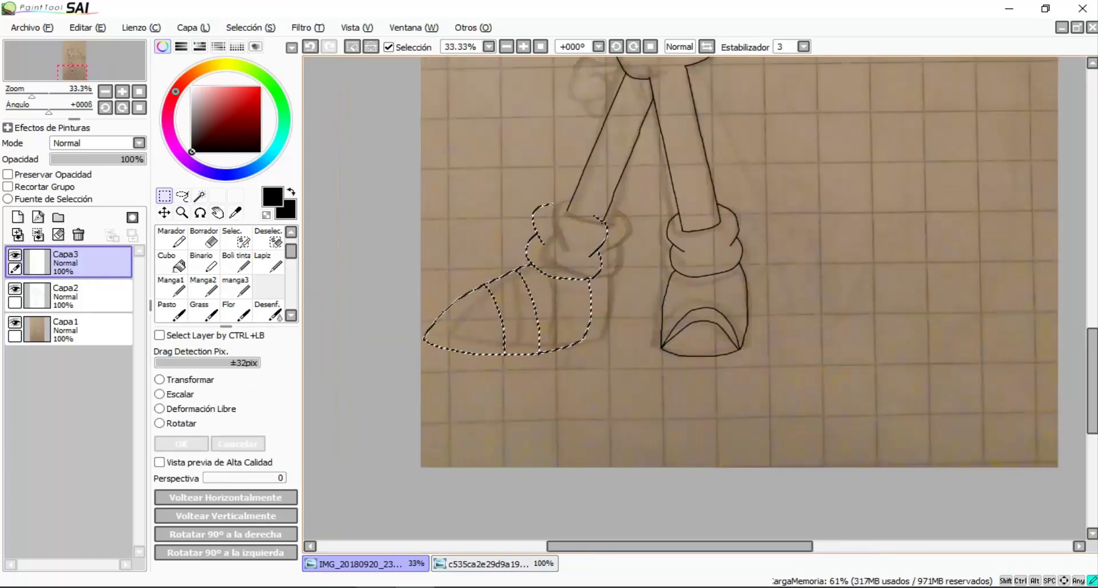
{"action": "scroll", "coordinate": [695, 297], "scroll_direction": "up", "scroll_amount": 4}
{"action": "scroll", "coordinate": [695, 298], "scroll_direction": "down", "scroll_amount": 4}
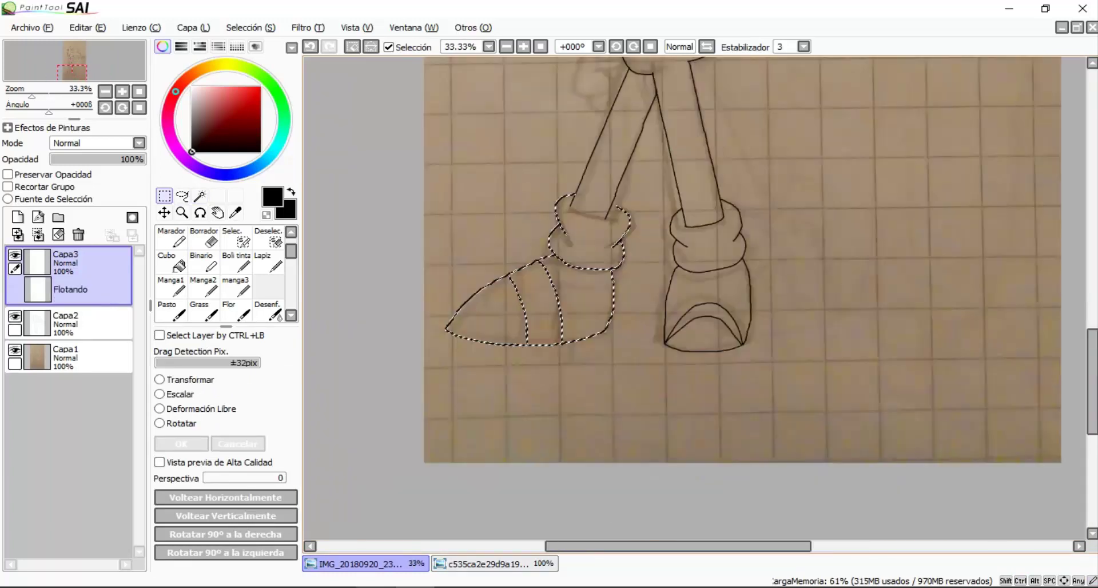
{"action": "scroll", "coordinate": [695, 297], "scroll_direction": "up", "scroll_amount": 6}
{"action": "scroll", "coordinate": [695, 297], "scroll_direction": "down", "scroll_amount": 5}
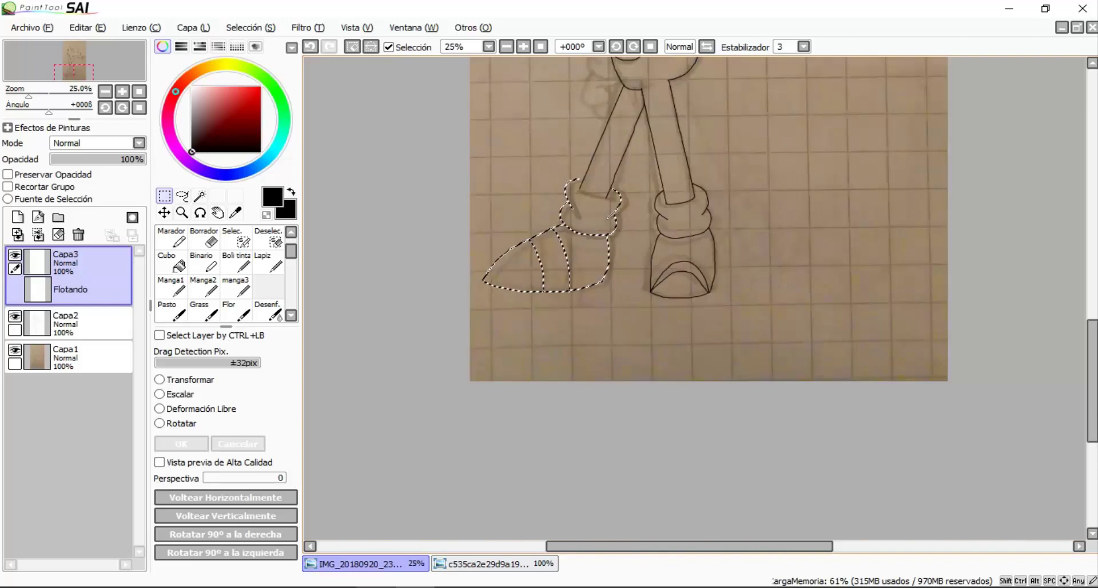
{"action": "scroll", "coordinate": [695, 298], "scroll_direction": "up", "scroll_amount": 3}
{"action": "key", "text": "ctrl+d"}
Extend the side-view sock's upper line until it meets the edge of the leg
{"action": "scroll", "coordinate": [634, 389], "scroll_direction": "up", "scroll_amount": 3}
{"action": "key", "text": "b"}
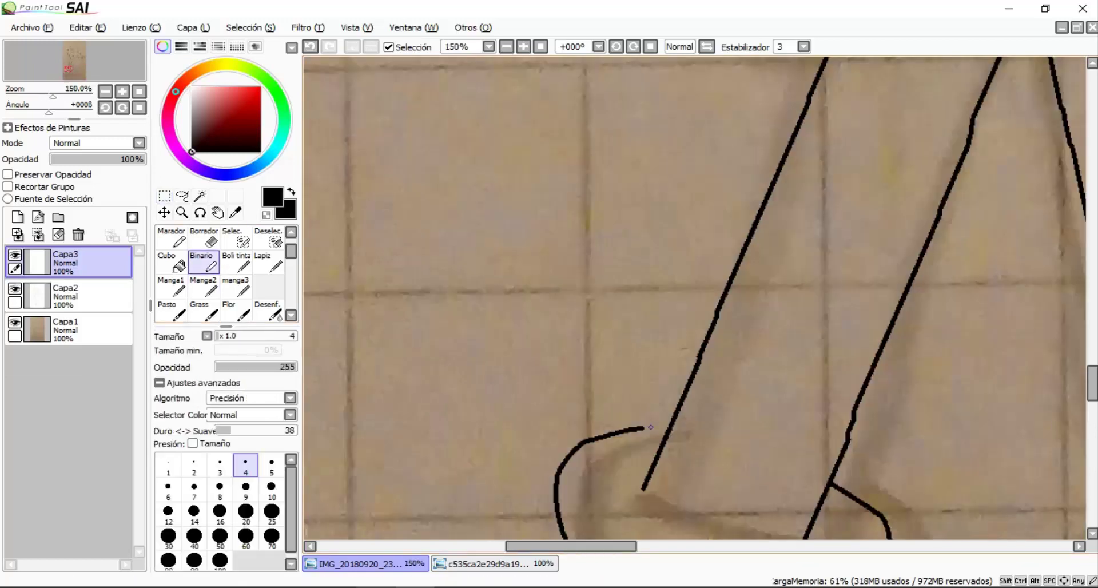
{"action": "scroll", "coordinate": [634, 388], "scroll_direction": "up", "scroll_amount": 2}
{"action": "scroll", "coordinate": [681, 380], "scroll_direction": "down", "scroll_amount": 6}
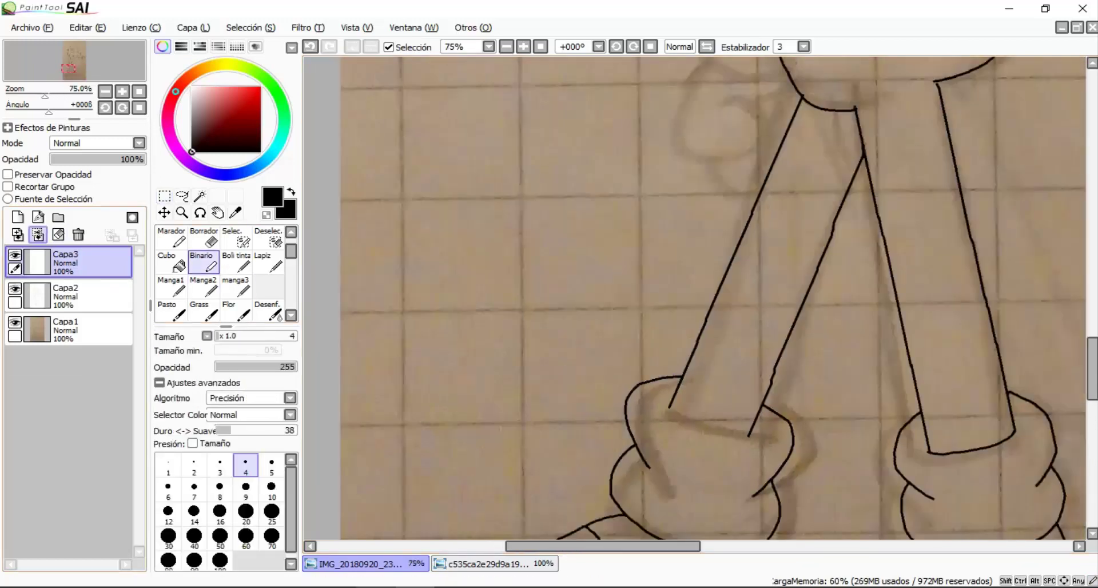
Merge Capa3 into Capa2 and close the lower end of the side-view leg with a curved line inside the sock
{"action": "key", "text": "ctrl+z"}
{"action": "scroll", "coordinate": [543, 326], "scroll_direction": "up", "scroll_amount": 4}
{"action": "mouse_move", "coordinate": [543, 326]}
{"action": "left_mouse_down"}
{"action": "mouse_move", "coordinate": [647, 403]}
{"action": "mouse_move", "coordinate": [805, 438]}
{"action": "mouse_move", "coordinate": [860, 437]}
{"action": "left_mouse_up"}
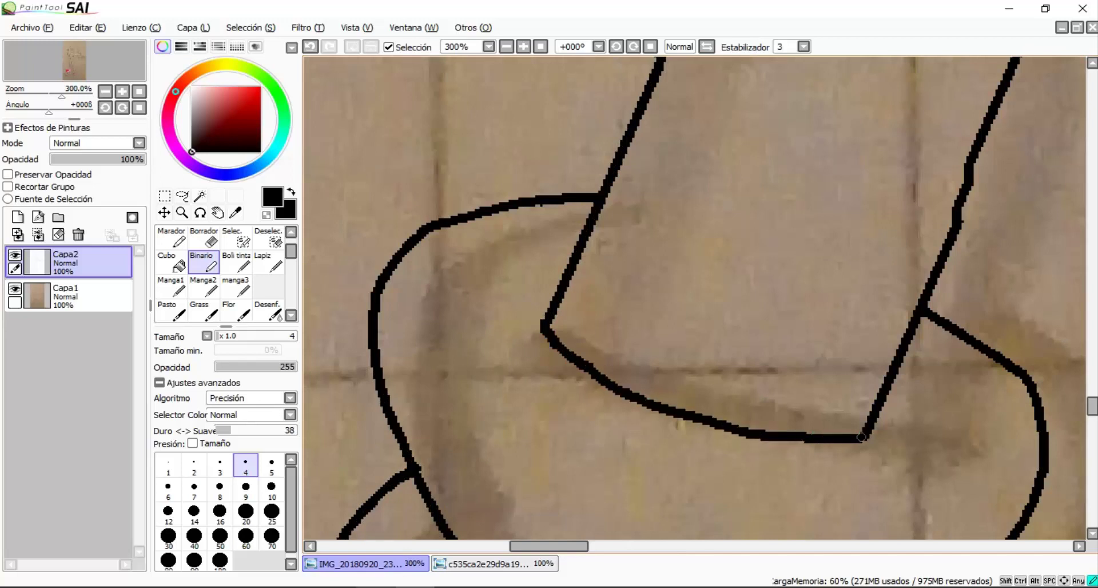
Add a new layer above Capa2 and trace the curved upper edge of the hanging hand's glove cuff
{"action": "scroll", "coordinate": [860, 437], "scroll_direction": "down", "scroll_amount": 5}
{"action": "scroll", "coordinate": [599, 196], "scroll_direction": "up", "scroll_amount": 3}
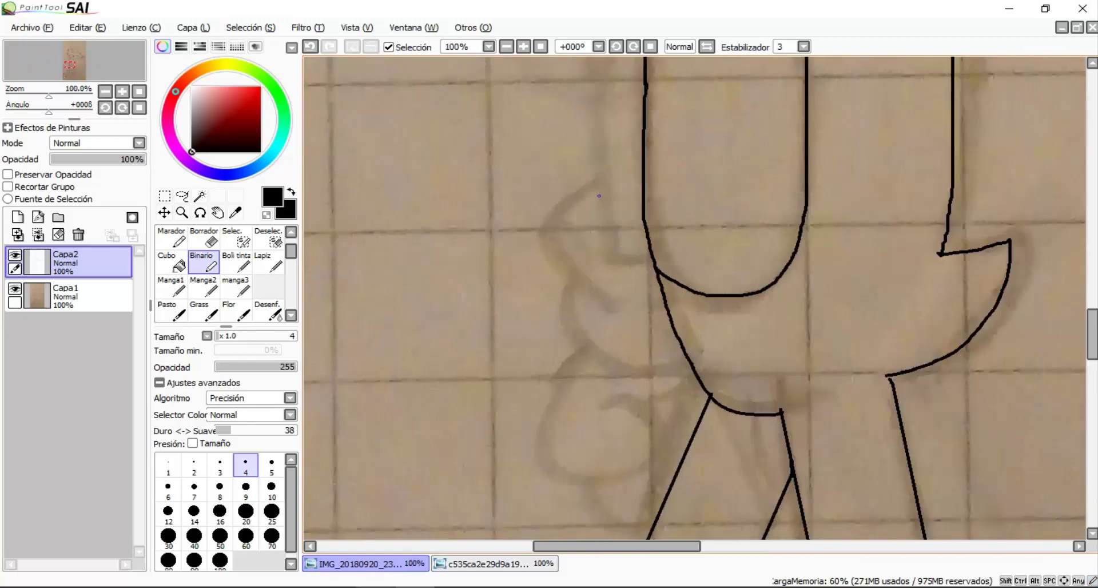
{"action": "key", "text": "ctrl+z"}
{"action": "left_click", "coordinate": [17, 217]}
{"action": "scroll", "coordinate": [687, 205], "scroll_direction": "down", "scroll_amount": 3}
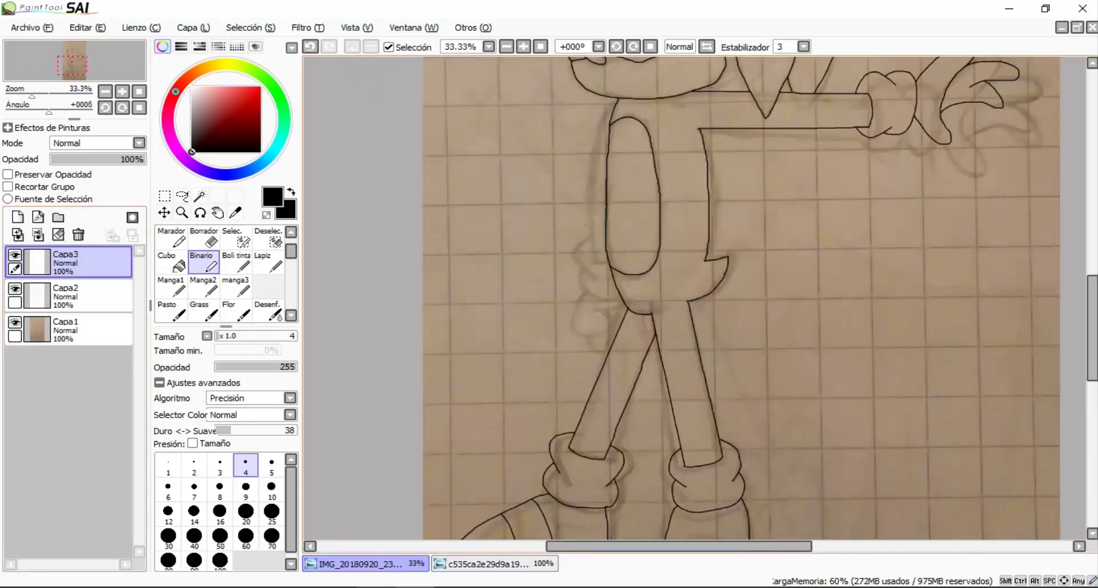
{"action": "scroll", "coordinate": [687, 206], "scroll_direction": "up", "scroll_amount": 4}
{"action": "mouse_move", "coordinate": [587, 234]}
{"action": "left_mouse_down"}
{"action": "mouse_move", "coordinate": [681, 360]}
{"action": "mouse_move", "coordinate": [703, 276]}
{"action": "left_mouse_up"}
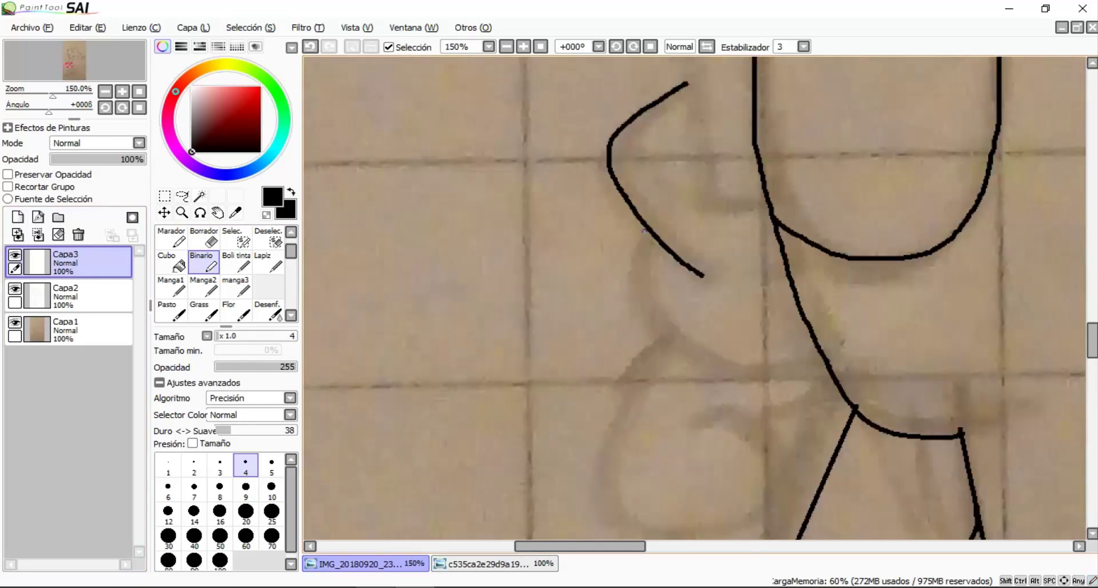
Draw the cuff's lower curve to the body and a rounded hand outline below it that curls inward as the thumb
{"action": "left_click_drag", "start_coordinate": [823, 369], "coordinate": [752, 293]}
{"action": "scroll", "coordinate": [698, 157], "scroll_direction": "up", "scroll_amount": 1}
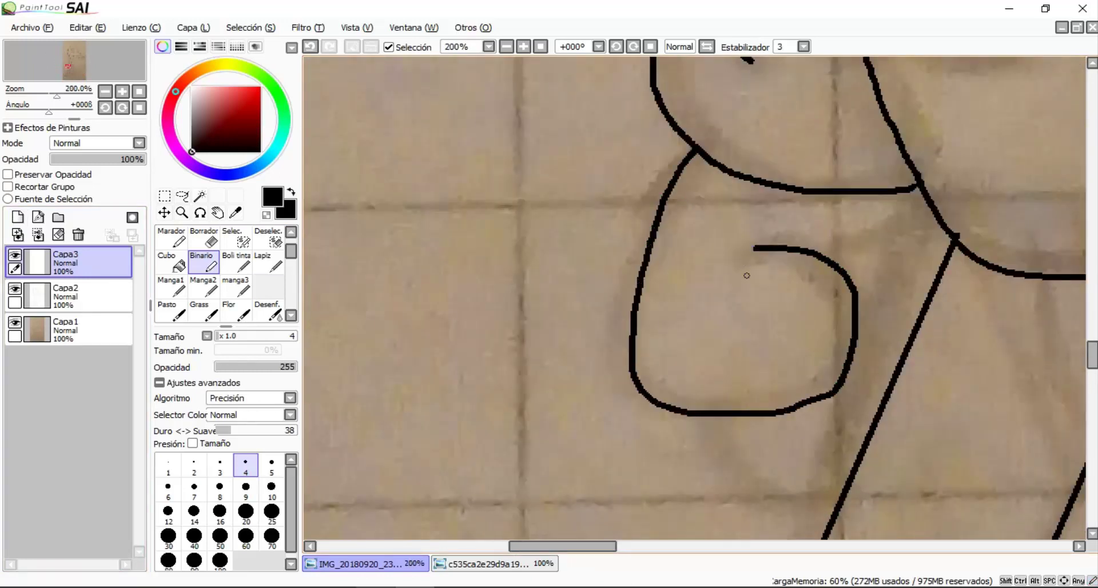
{"action": "key", "text": "ctrl+z"}
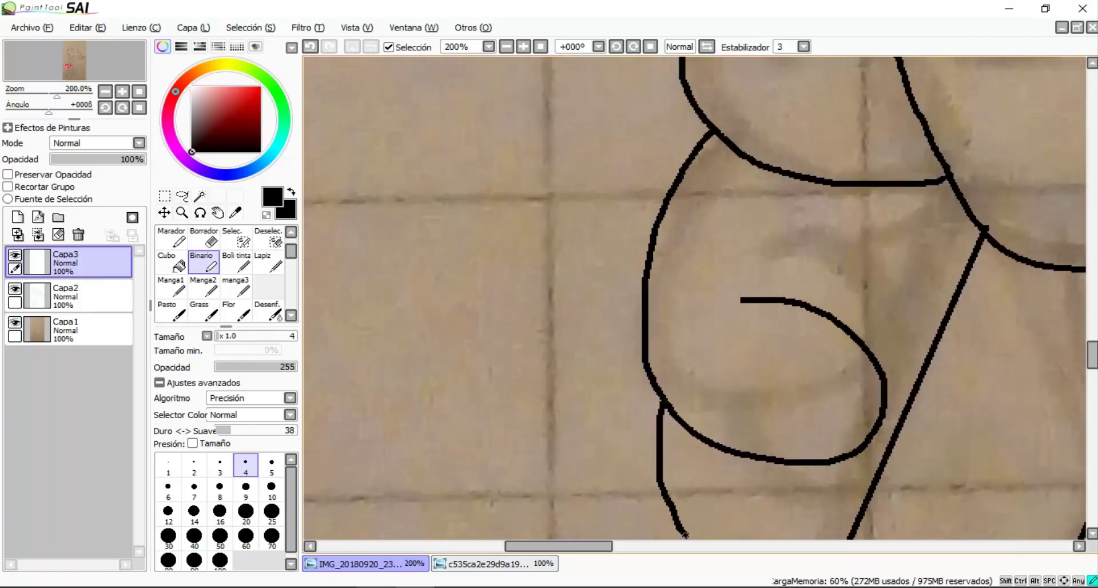
Draw a rounded finger below the thumb and move layer Capa3 beneath Capa2
{"action": "scroll", "coordinate": [836, 511], "scroll_direction": "down", "scroll_amount": 5}
{"action": "scroll", "coordinate": [694, 304], "scroll_direction": "up", "scroll_amount": 4}
{"action": "left_click_drag", "start_coordinate": [69, 262], "coordinate": [68, 296]}
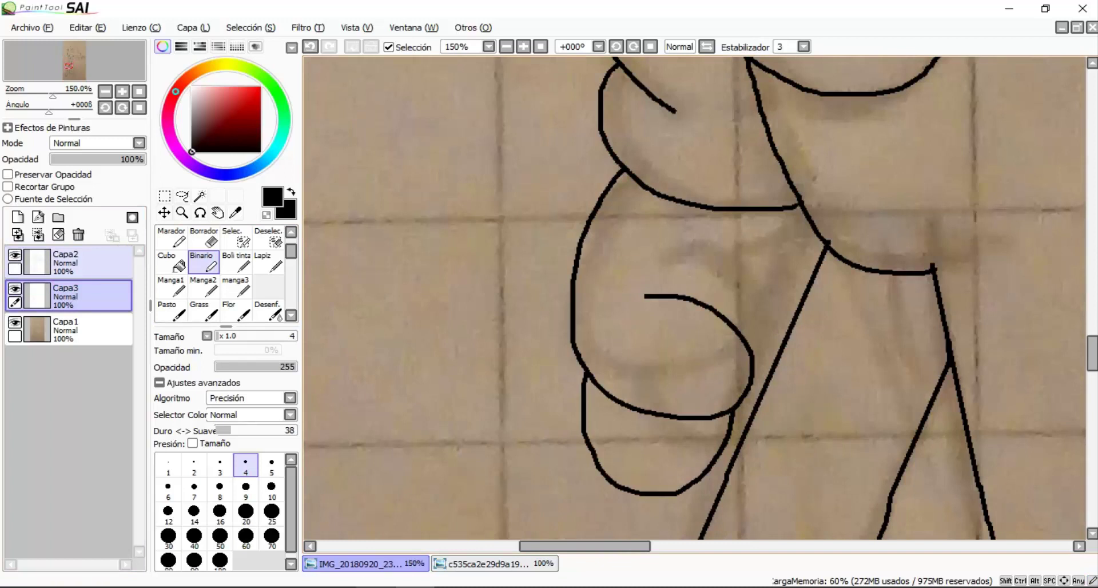
Draw a second rounded finger beside the first one, redoing the overly large curve with a smaller one
{"action": "scroll", "coordinate": [735, 485], "scroll_direction": "up", "scroll_amount": 1}
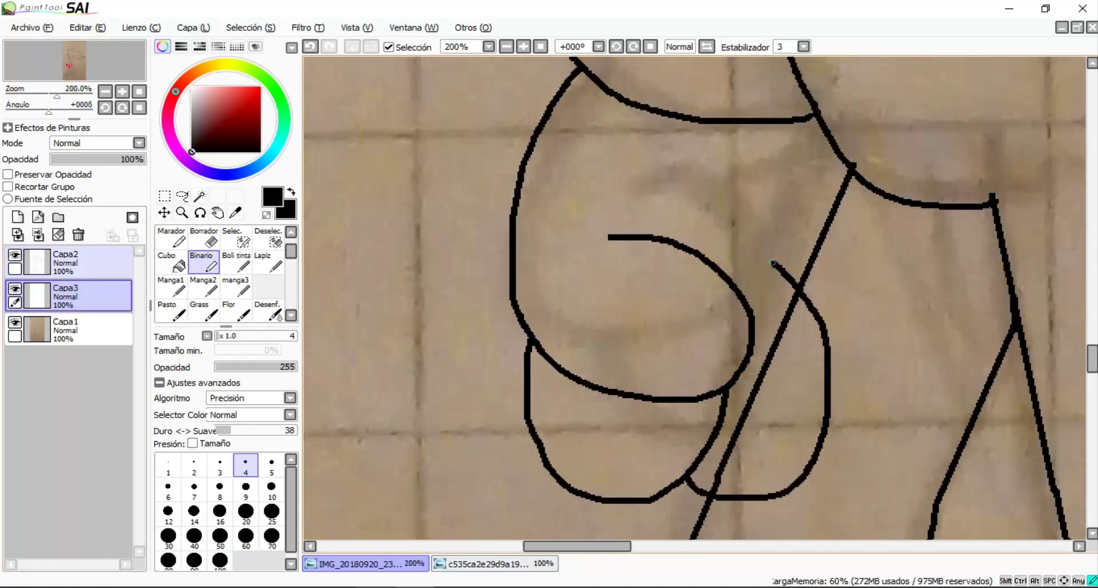
{"action": "scroll", "coordinate": [677, 328], "scroll_direction": "down", "scroll_amount": 1}
{"action": "key", "text": "ctrl+z"}
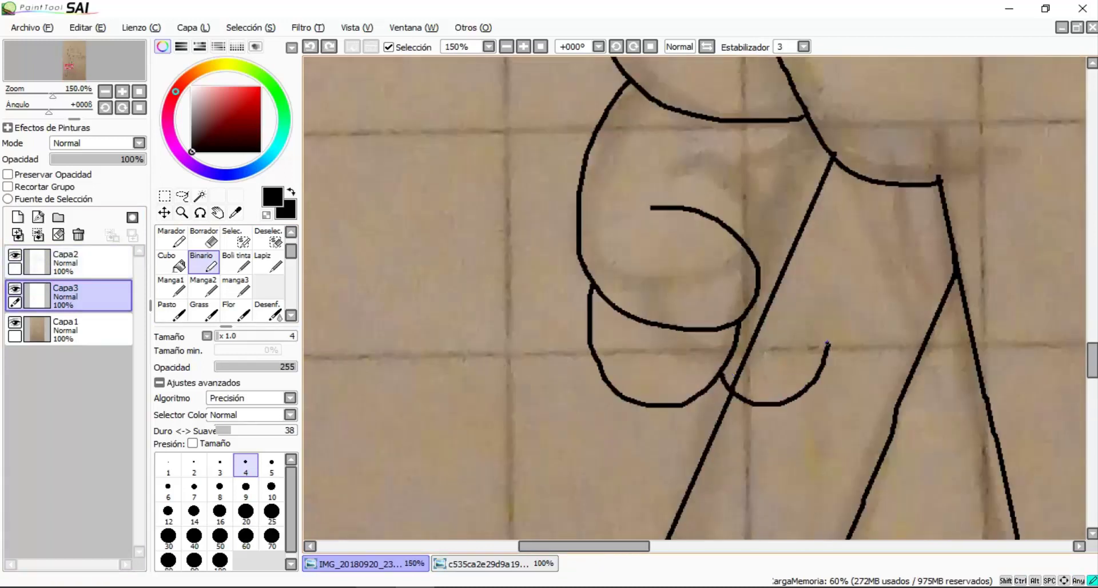
Select the hanging hand and cuff line art and move it closer to the body, overlapping the hip and leg
{"action": "scroll", "coordinate": [755, 203], "scroll_direction": "down", "scroll_amount": 5}
{"action": "key", "text": "m"}
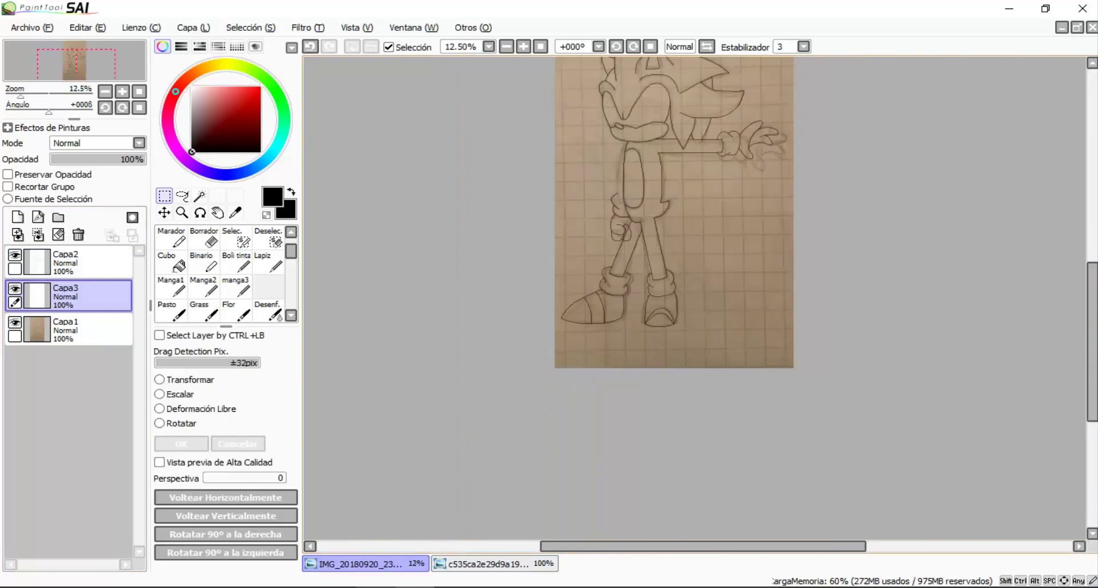
{"action": "scroll", "coordinate": [732, 297], "scroll_direction": "up", "scroll_amount": 2}
{"action": "left_click_drag", "start_coordinate": [659, 166], "coordinate": [806, 428]}
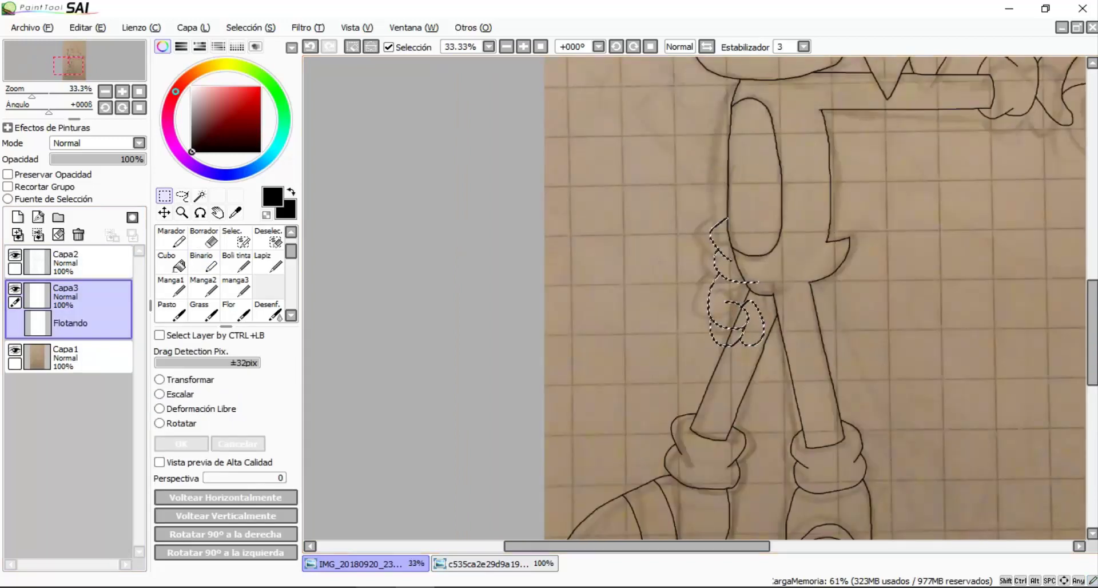
Clear the selection and erase the outer finger outlines of the hand behind the back where they extend past the crossed leg
{"action": "key", "text": "ctrl+d"}
{"action": "scroll", "coordinate": [695, 297], "scroll_direction": "up", "scroll_amount": 1}
{"action": "scroll", "coordinate": [692, 366], "scroll_direction": "up", "scroll_amount": 2}
{"action": "key", "text": "e"}
{"action": "scroll", "coordinate": [603, 458], "scroll_direction": "up", "scroll_amount": 3}
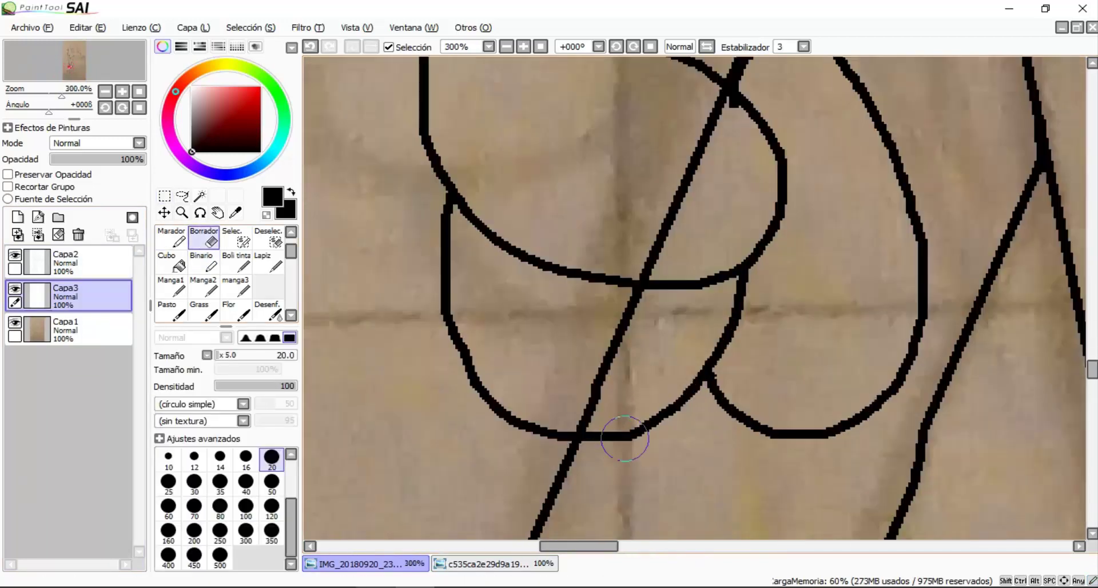
{"action": "mouse_move", "coordinate": [691, 366]}
{"action": "left_mouse_down"}
{"action": "mouse_move", "coordinate": [716, 483]}
{"action": "mouse_move", "coordinate": [759, 377]}
{"action": "mouse_move", "coordinate": [903, 366]}
{"action": "mouse_move", "coordinate": [920, 195]}
{"action": "left_mouse_up"}
{"action": "scroll", "coordinate": [804, 396], "scroll_direction": "down", "scroll_amount": 3}
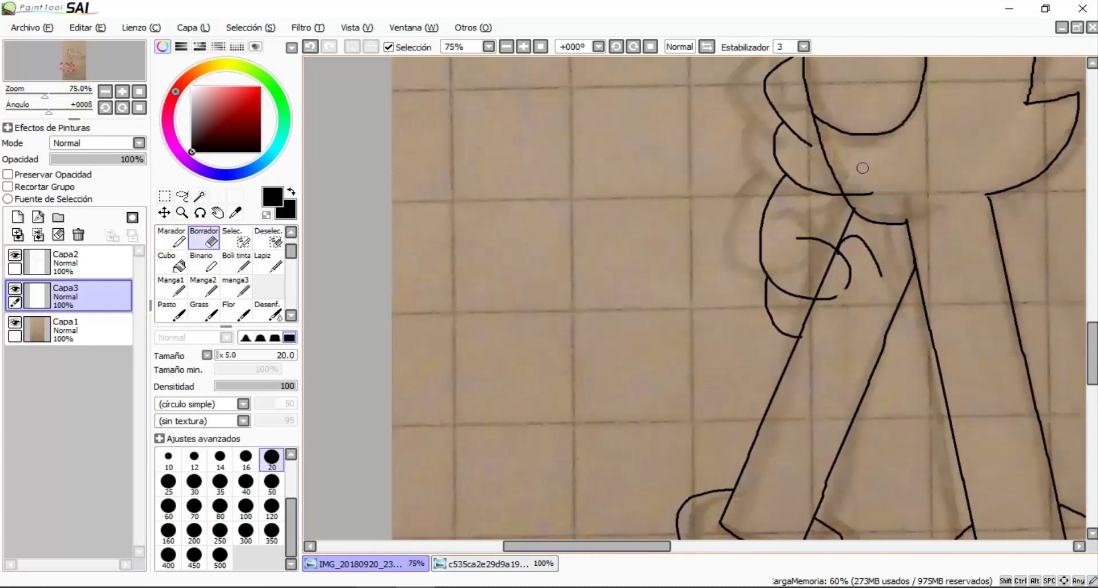
{"action": "scroll", "coordinate": [805, 396], "scroll_direction": "up", "scroll_amount": 2}
{"action": "left_click_drag", "start_coordinate": [824, 375], "coordinate": [840, 350]}
{"action": "scroll", "coordinate": [825, 375], "scroll_direction": "down", "scroll_amount": 2}
Erase the remaining finger line fragments that overlap the inside of the crossed leg
{"action": "scroll", "coordinate": [725, 511], "scroll_direction": "up", "scroll_amount": 3}
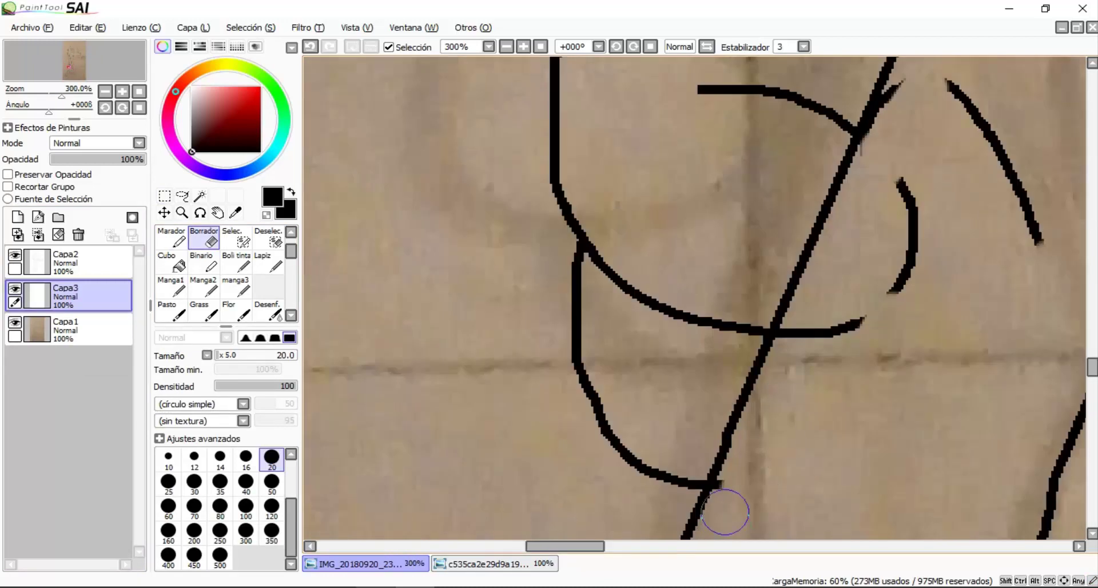
{"action": "mouse_move", "coordinate": [733, 503]}
{"action": "left_mouse_down"}
{"action": "mouse_move", "coordinate": [797, 345]}
{"action": "mouse_move", "coordinate": [950, 290]}
{"action": "mouse_move", "coordinate": [897, 201]}
{"action": "left_mouse_up"}
{"action": "scroll", "coordinate": [925, 233], "scroll_direction": "down", "scroll_amount": 1}
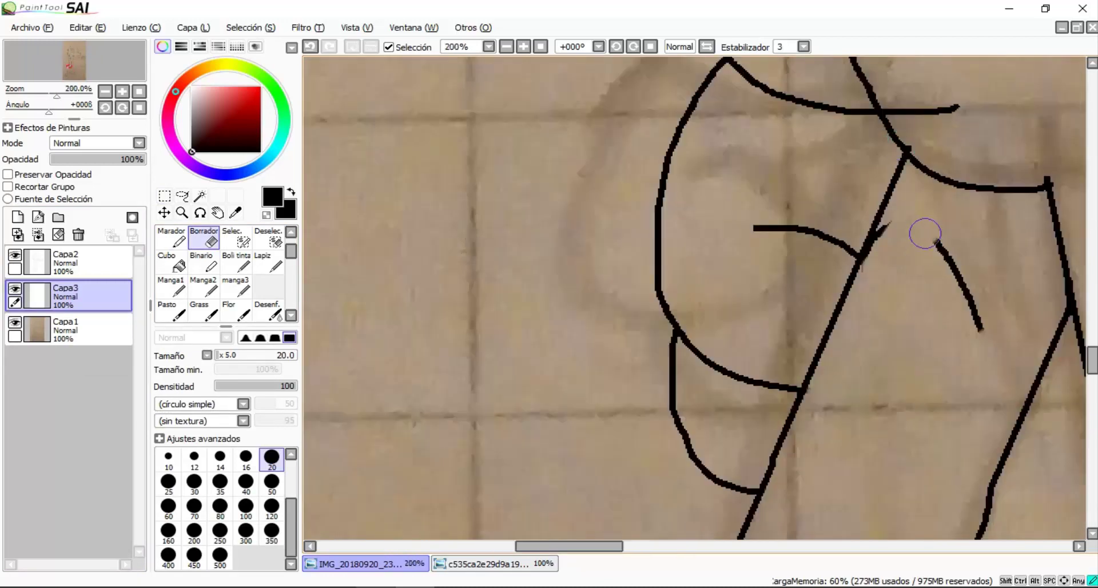
{"action": "scroll", "coordinate": [892, 238], "scroll_direction": "up", "scroll_amount": 3}
{"action": "left_click_drag", "start_coordinate": [848, 319], "coordinate": [870, 257]}
{"action": "scroll", "coordinate": [870, 257], "scroll_direction": "down", "scroll_amount": 6}
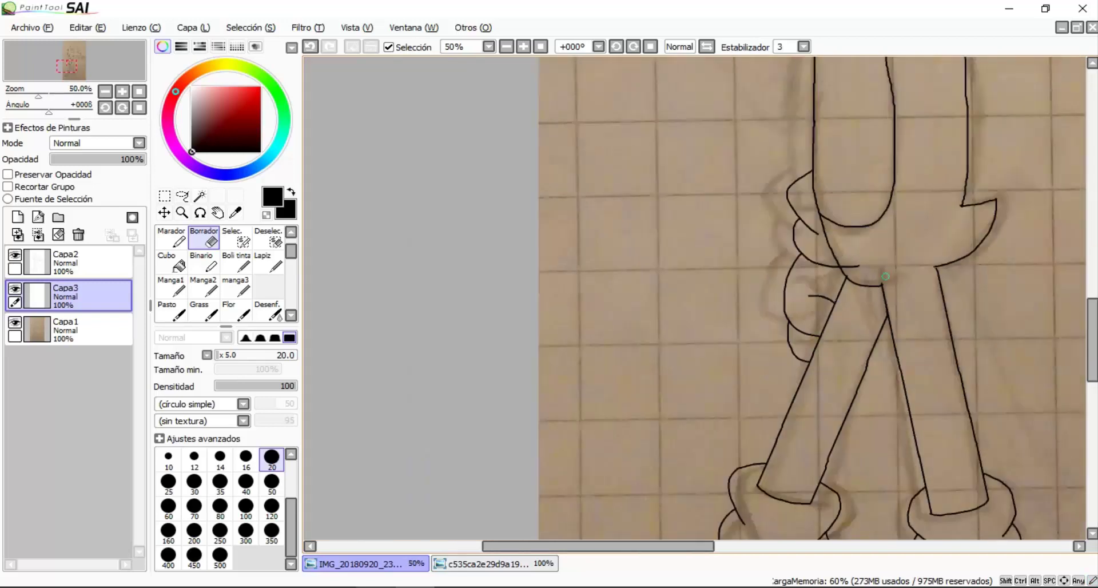
Erase the end of the rear glove's line where it runs into the lower torso
{"action": "scroll", "coordinate": [886, 247], "scroll_direction": "up", "scroll_amount": 4}
{"action": "scroll", "coordinate": [887, 247], "scroll_direction": "up", "scroll_amount": 3}
{"action": "mouse_move", "coordinate": [852, 372]}
{"action": "left_mouse_down"}
{"action": "mouse_move", "coordinate": [841, 343]}
{"action": "mouse_move", "coordinate": [915, 337]}
{"action": "left_mouse_up"}
{"action": "scroll", "coordinate": [915, 337], "scroll_direction": "down", "scroll_amount": 6}
Hide the photo layer Capa1 and merge the line art layer Capa2 into Capa3
{"action": "scroll", "coordinate": [914, 329], "scroll_direction": "up", "scroll_amount": 4}
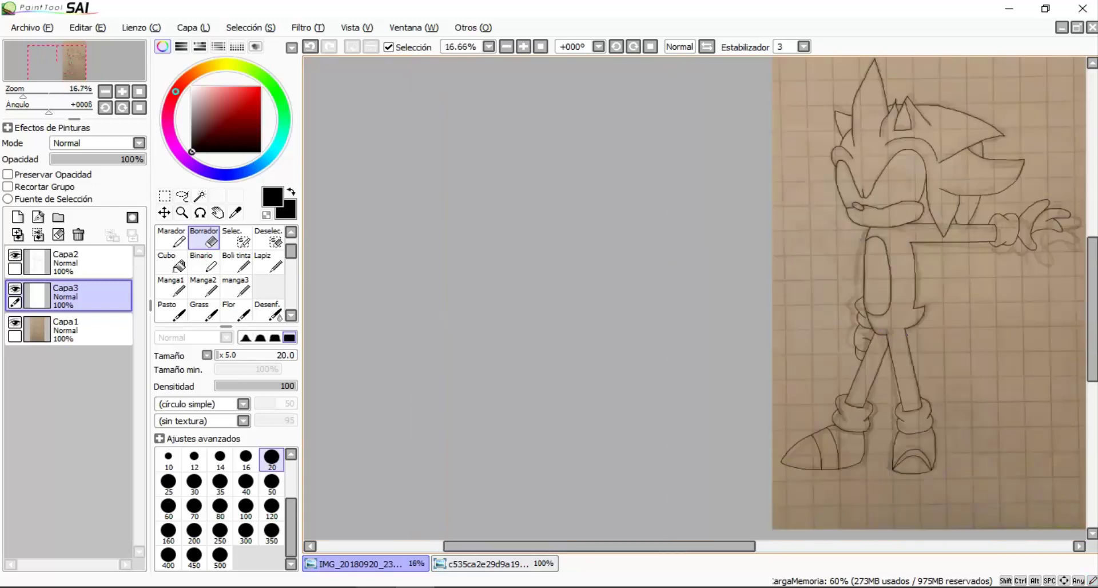
{"action": "scroll", "coordinate": [914, 329], "scroll_direction": "down", "scroll_amount": 6}
{"action": "scroll", "coordinate": [914, 330], "scroll_direction": "up", "scroll_amount": 4}
{"action": "left_click", "coordinate": [15, 322]}
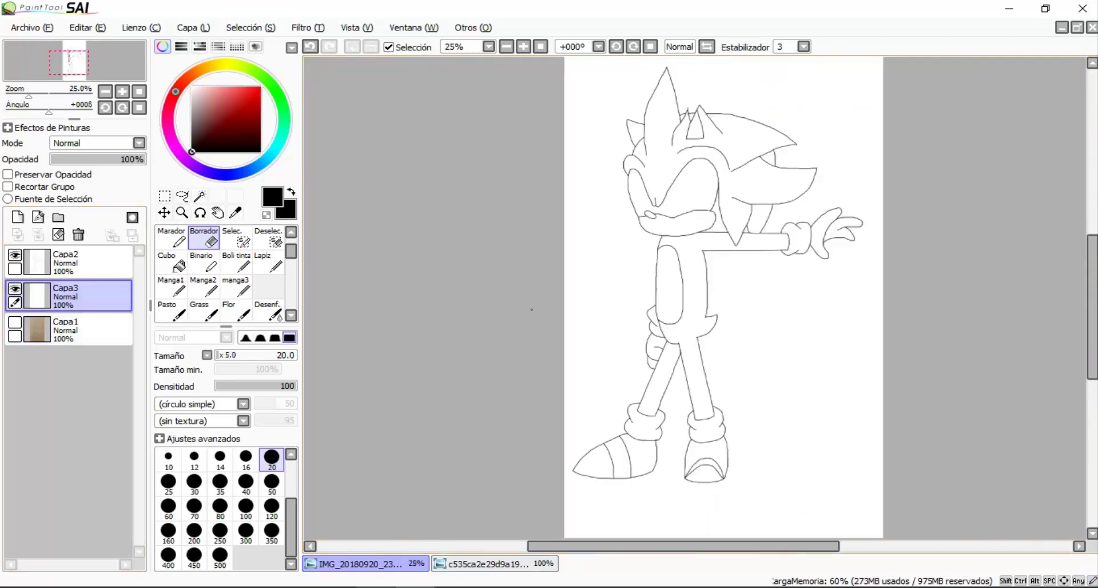
{"action": "scroll", "coordinate": [698, 298], "scroll_direction": "down", "scroll_amount": 2}
{"action": "left_click", "coordinate": [66, 262]}
{"action": "left_click", "coordinate": [78, 235]}
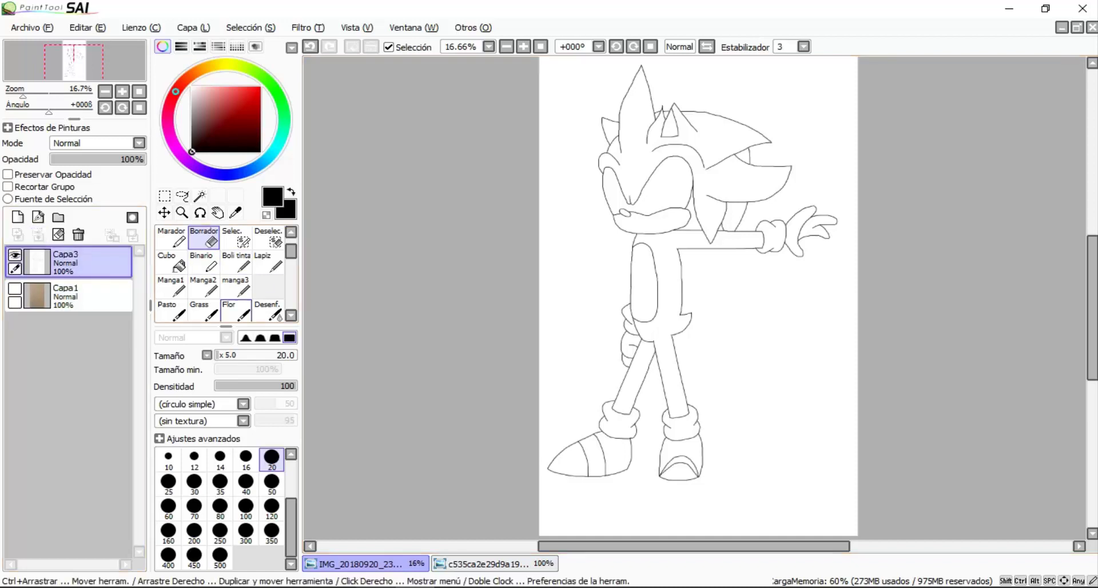
Try filling the head and quills with the dark red sampled from the reference image
{"action": "left_click", "coordinate": [172, 261]}
{"action": "left_click", "coordinate": [486, 564]}
{"action": "scroll", "coordinate": [694, 297], "scroll_direction": "up", "scroll_amount": 3}
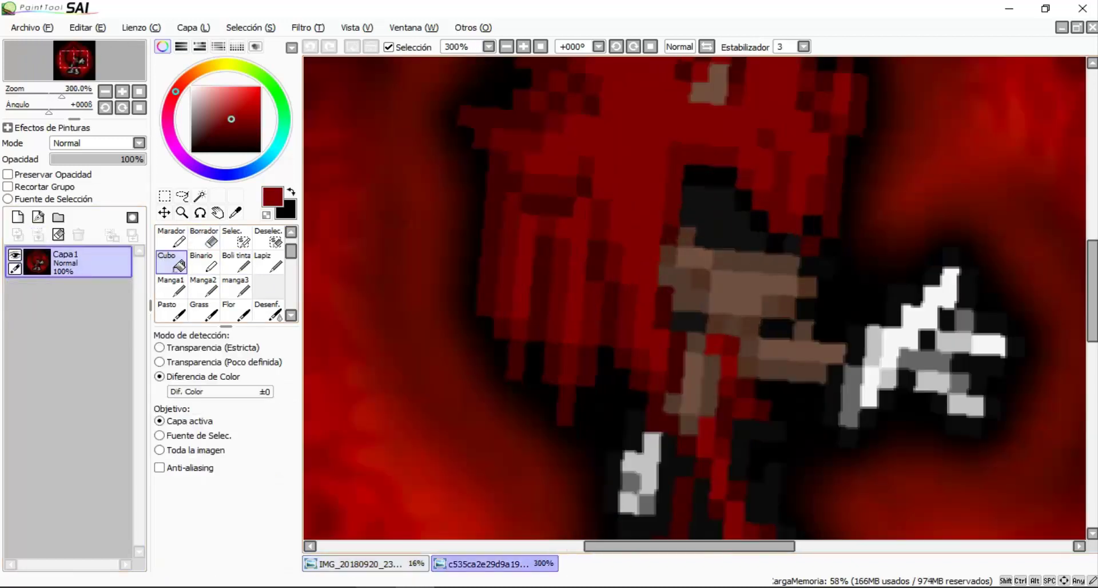
{"action": "left_click", "coordinate": [366, 564]}
{"action": "left_click", "coordinate": [657, 143]}
{"action": "scroll", "coordinate": [694, 297], "scroll_direction": "down", "scroll_amount": 2}
{"action": "scroll", "coordinate": [694, 297], "scroll_direction": "up", "scroll_amount": 3}
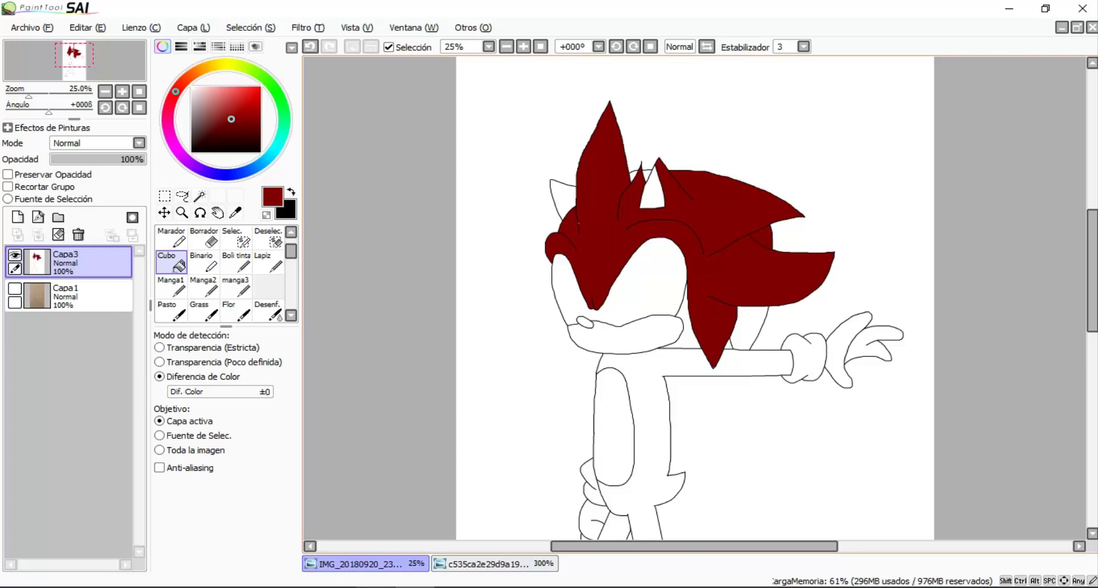
{"action": "key", "text": "ctrl+z"}
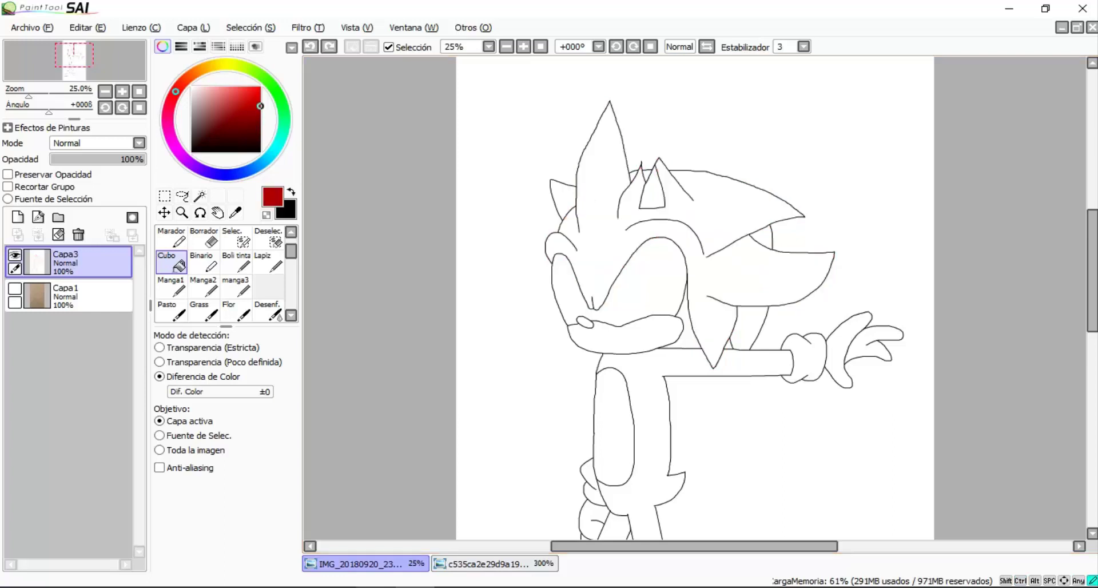
Fill the head and all the quills with a brighter red from the reference image
{"action": "key", "text": "ctrl+y"}
{"action": "scroll", "coordinate": [690, 178], "scroll_direction": "up", "scroll_amount": 4}
{"action": "scroll", "coordinate": [694, 298], "scroll_direction": "down", "scroll_amount": 5}
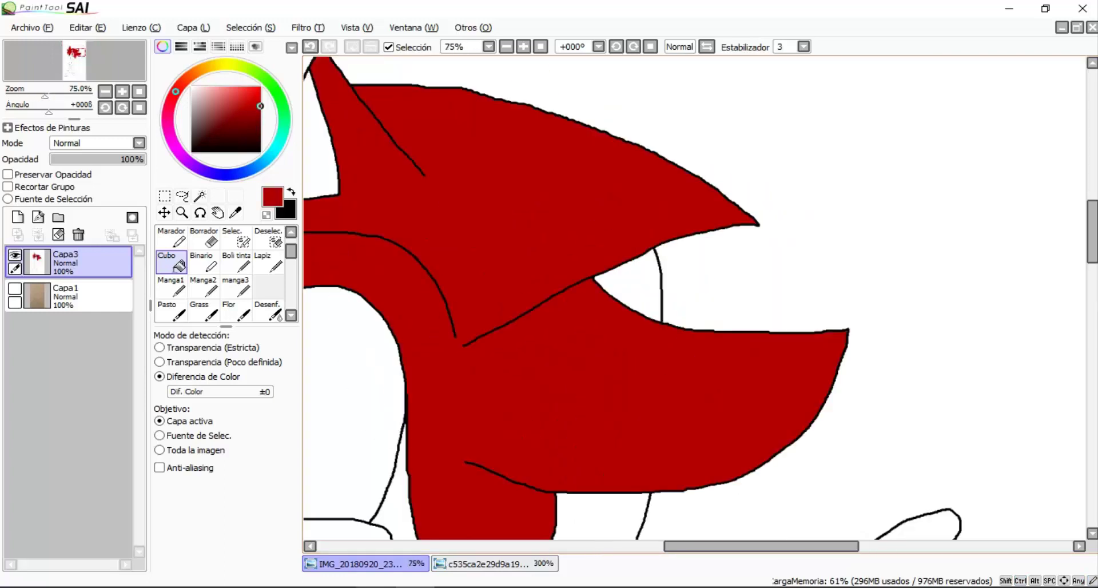
{"action": "scroll", "coordinate": [517, 353], "scroll_direction": "up", "scroll_amount": 6}
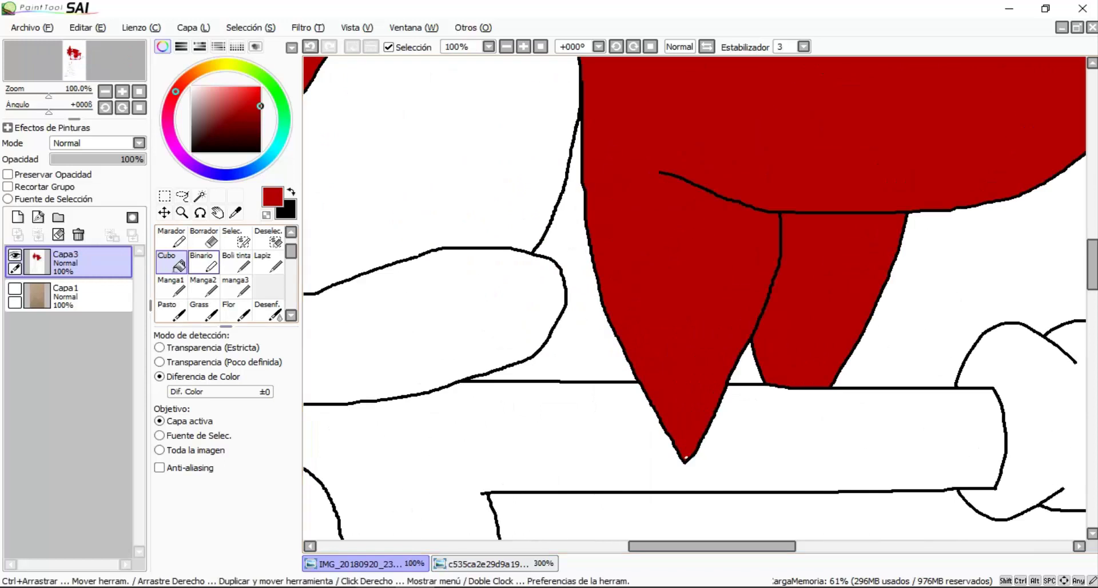
Try closing the area between the muzzle and the lower quill with a black Binario line and filling it red
{"action": "key", "text": "b"}
{"action": "left_click_drag", "start_coordinate": [632, 363], "coordinate": [650, 358]}
{"action": "scroll", "coordinate": [649, 358], "scroll_direction": "down", "scroll_amount": 3}
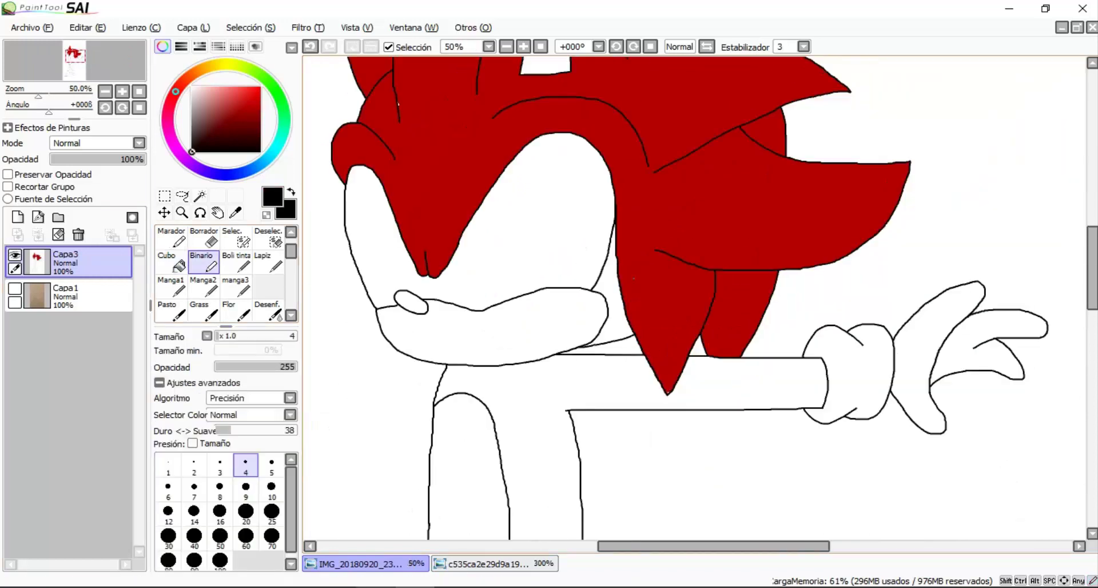
{"action": "scroll", "coordinate": [650, 357], "scroll_direction": "up", "scroll_amount": 3}
{"action": "left_click", "coordinate": [715, 286], "text": "alt"}
{"action": "left_click", "coordinate": [172, 263]}
{"action": "left_click", "coordinate": [514, 171]}
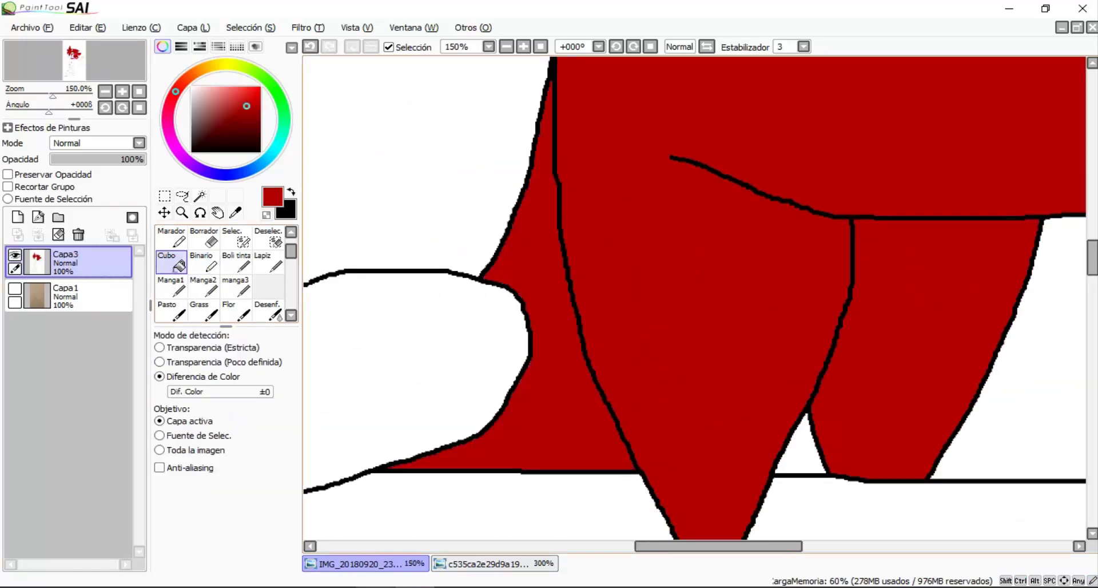
{"action": "scroll", "coordinate": [694, 298], "scroll_direction": "down", "scroll_amount": 4}
{"action": "scroll", "coordinate": [694, 297], "scroll_direction": "up", "scroll_amount": 4}
{"action": "key", "text": "ctrl+z"}
Draw a black size 4 line from the muzzle's underside to the lower quill and fill the area above it red
{"action": "key", "text": "b"}
{"action": "scroll", "coordinate": [460, 444], "scroll_direction": "up", "scroll_amount": 2}
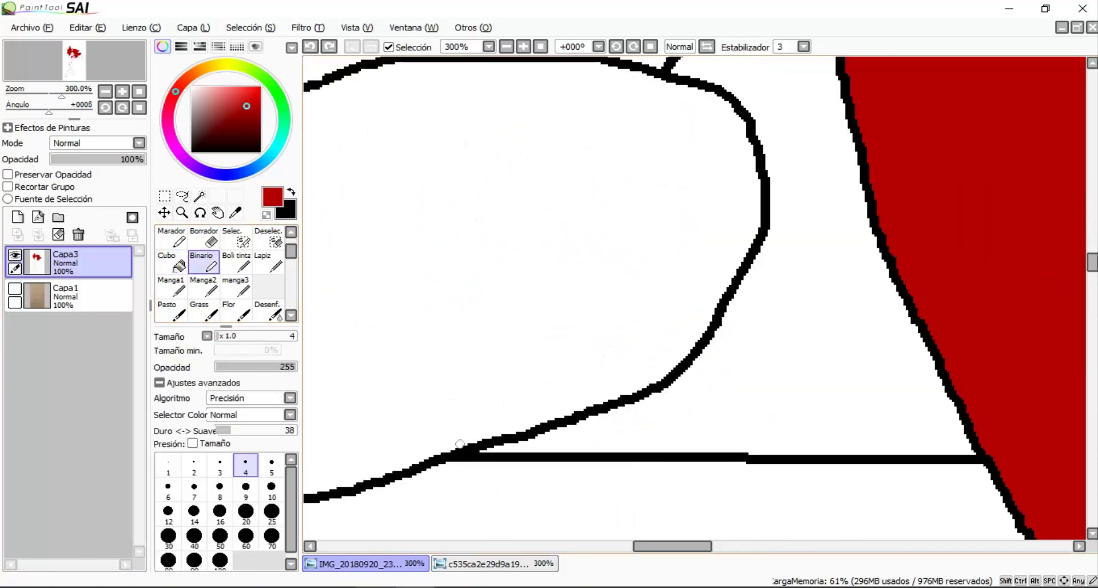
{"action": "mouse_move", "coordinate": [468, 451]}
{"action": "left_mouse_down"}
{"action": "mouse_move", "coordinate": [717, 446]}
{"action": "mouse_move", "coordinate": [695, 431]}
{"action": "mouse_move", "coordinate": [843, 383]}
{"action": "mouse_move", "coordinate": [923, 329]}
{"action": "left_mouse_up"}
{"action": "key", "text": "ctrl+z"}
{"action": "left_click", "coordinate": [932, 329], "text": "alt"}
{"action": "left_click", "coordinate": [171, 262]}
{"action": "scroll", "coordinate": [694, 297], "scroll_direction": "down", "scroll_amount": 5}
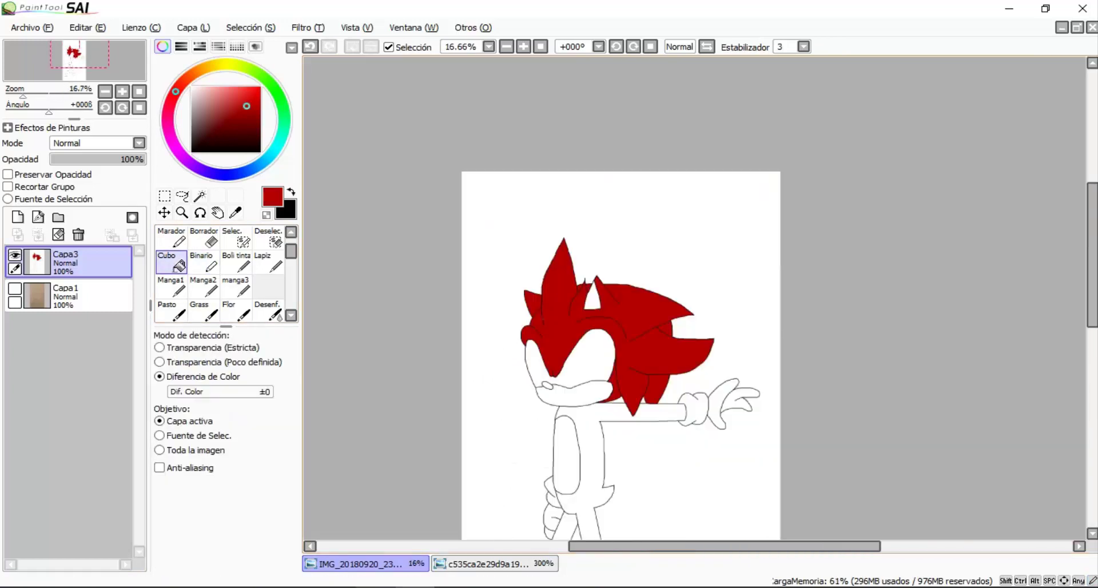
Try filling the body with the same red
{"action": "scroll", "coordinate": [616, 354], "scroll_direction": "up", "scroll_amount": 2}
{"action": "scroll", "coordinate": [617, 354], "scroll_direction": "down", "scroll_amount": 4}
{"action": "left_click", "coordinate": [658, 469]}
{"action": "key", "text": "ctrl+z"}
Inspect the outlines of the torso, outstretched arm, hand, legs and shoes for gaps
{"action": "scroll", "coordinate": [617, 355], "scroll_direction": "up", "scroll_amount": 3}
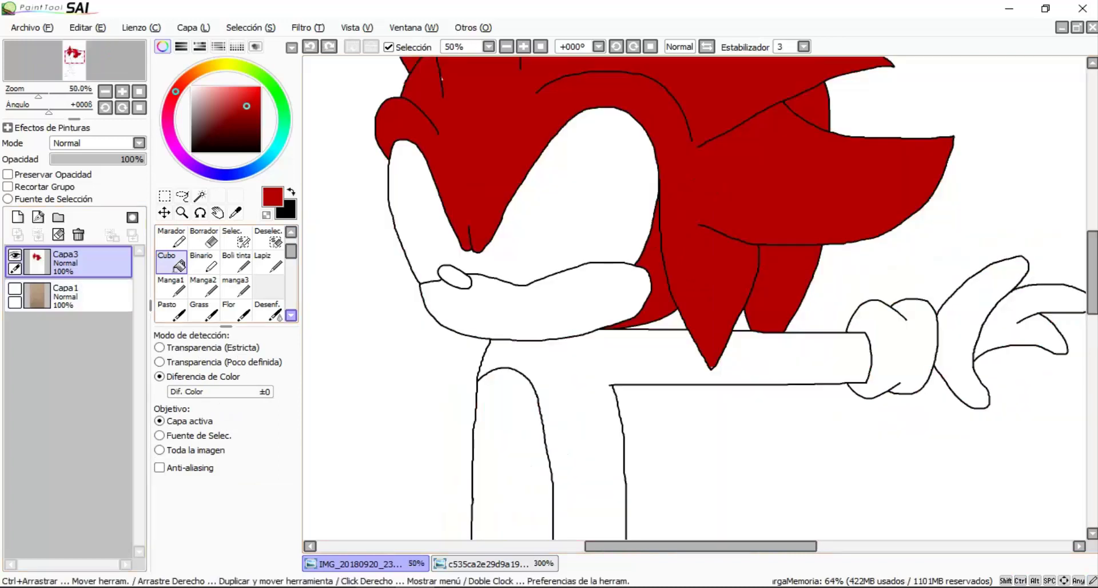
{"action": "scroll", "coordinate": [616, 354], "scroll_direction": "down", "scroll_amount": 1}
{"action": "scroll", "coordinate": [616, 354], "scroll_direction": "down", "scroll_amount": 2}
{"action": "scroll", "coordinate": [616, 355], "scroll_direction": "up", "scroll_amount": 3}
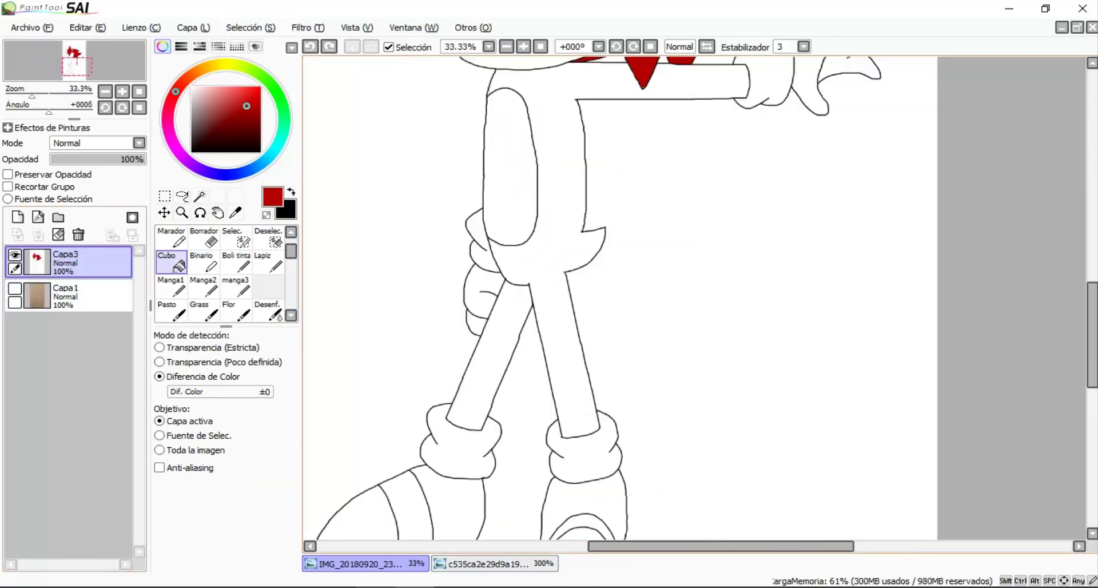
{"action": "scroll", "coordinate": [616, 355], "scroll_direction": "down", "scroll_amount": 3}
{"action": "scroll", "coordinate": [617, 354], "scroll_direction": "up", "scroll_amount": 2}
{"action": "scroll", "coordinate": [629, 320], "scroll_direction": "down", "scroll_amount": 2}
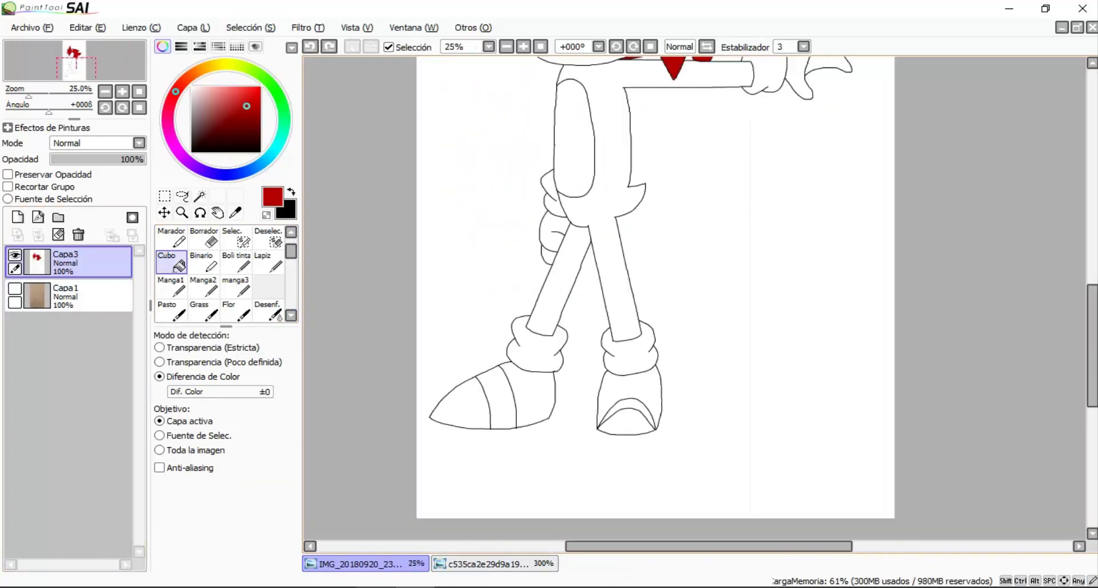
{"action": "scroll", "coordinate": [629, 320], "scroll_direction": "up", "scroll_amount": 4}
{"action": "scroll", "coordinate": [629, 325], "scroll_direction": "down", "scroll_amount": 2}
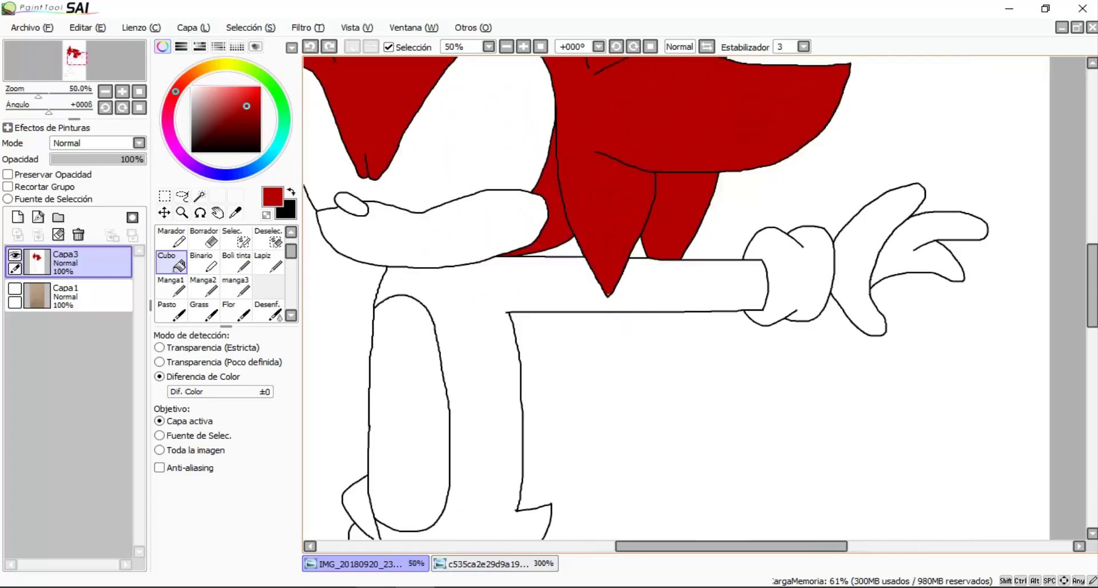
{"action": "scroll", "coordinate": [630, 324], "scroll_direction": "up", "scroll_amount": 3}
{"action": "scroll", "coordinate": [629, 325], "scroll_direction": "down", "scroll_amount": 4}
{"action": "scroll", "coordinate": [629, 325], "scroll_direction": "up", "scroll_amount": 2}
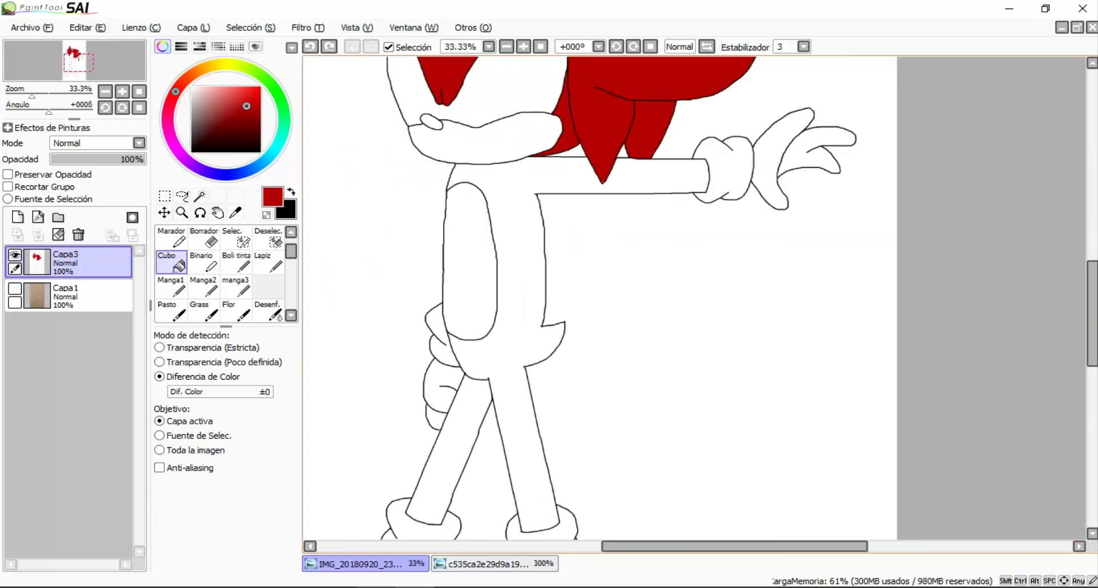
{"action": "scroll", "coordinate": [629, 325], "scroll_direction": "down", "scroll_amount": 3}
{"action": "scroll", "coordinate": [629, 325], "scroll_direction": "up", "scroll_amount": 4}
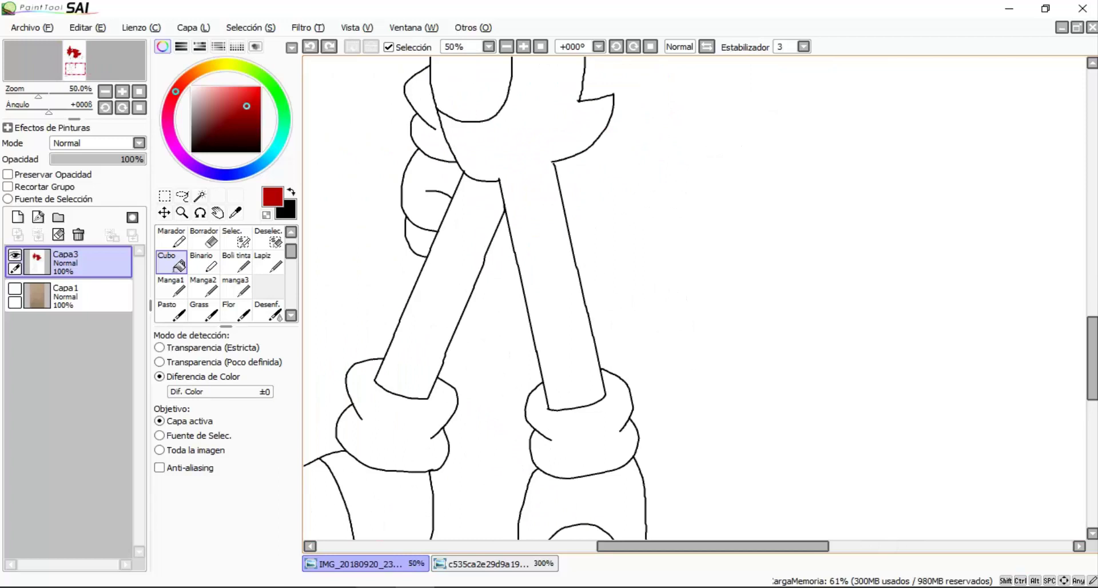
{"action": "scroll", "coordinate": [629, 325], "scroll_direction": "down", "scroll_amount": 2}
{"action": "scroll", "coordinate": [629, 325], "scroll_direction": "down", "scroll_amount": 3}
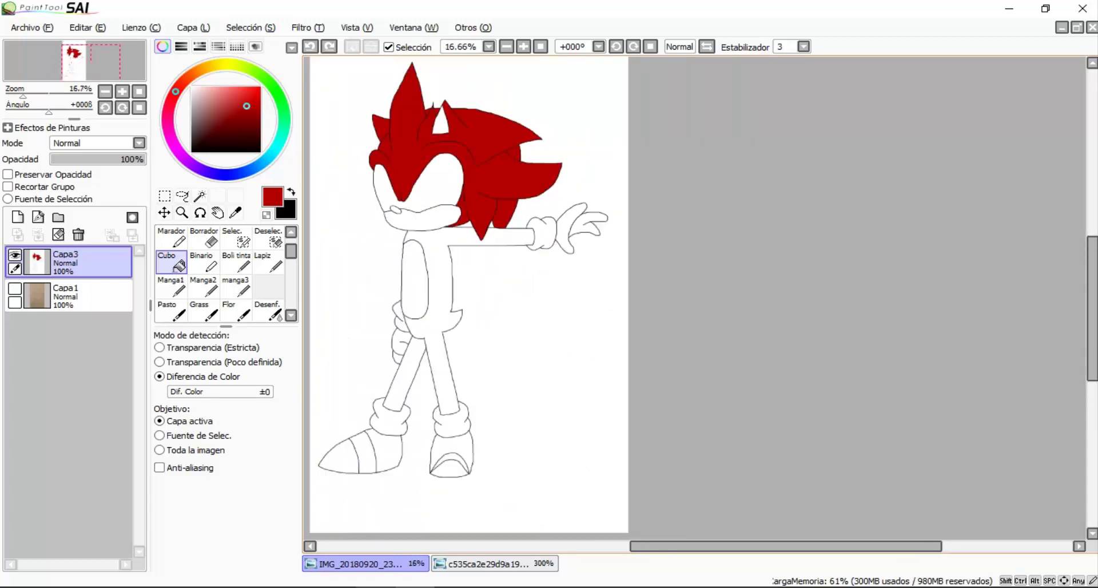
{"action": "scroll", "coordinate": [629, 325], "scroll_direction": "up", "scroll_amount": 5}
{"action": "scroll", "coordinate": [629, 325], "scroll_direction": "down", "scroll_amount": 3}
{"action": "scroll", "coordinate": [629, 325], "scroll_direction": "down", "scroll_amount": 2}
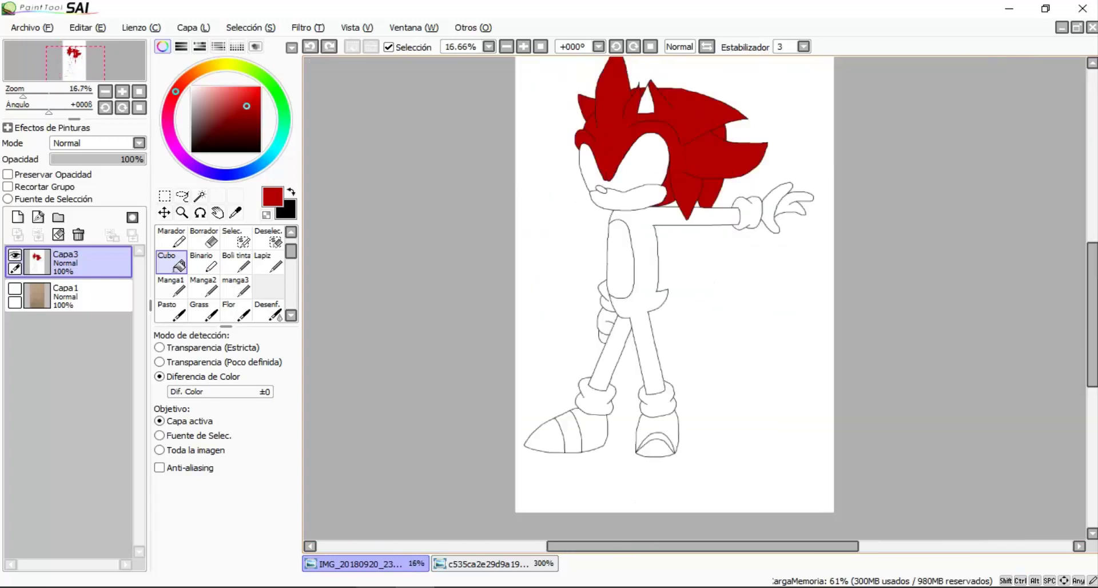
{"action": "scroll", "coordinate": [629, 325], "scroll_direction": "up", "scroll_amount": 3}
{"action": "scroll", "coordinate": [629, 325], "scroll_direction": "up", "scroll_amount": 3}
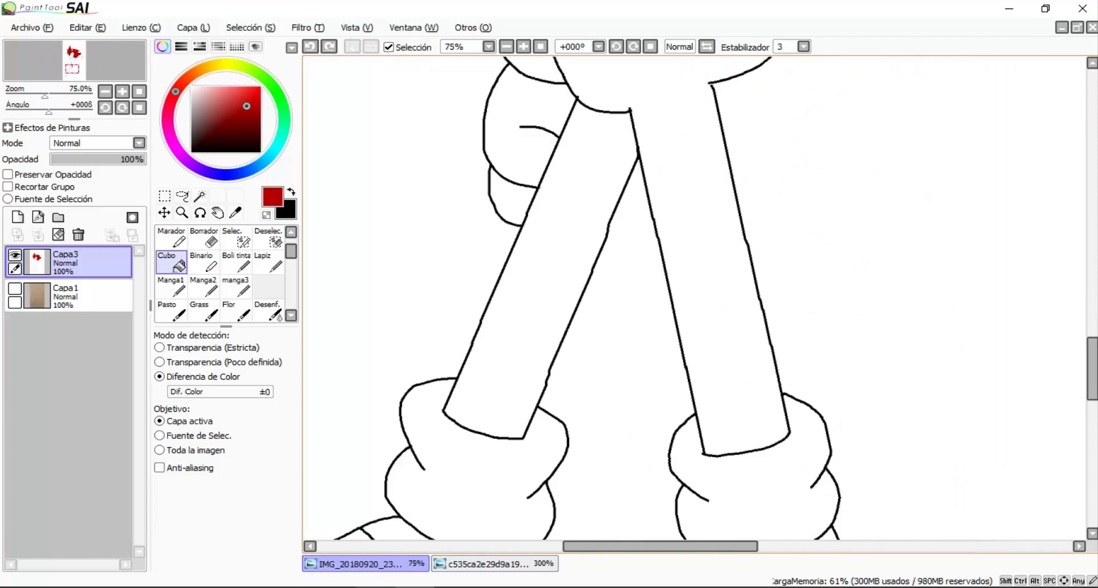
{"action": "scroll", "coordinate": [629, 325], "scroll_direction": "down", "scroll_amount": 2}
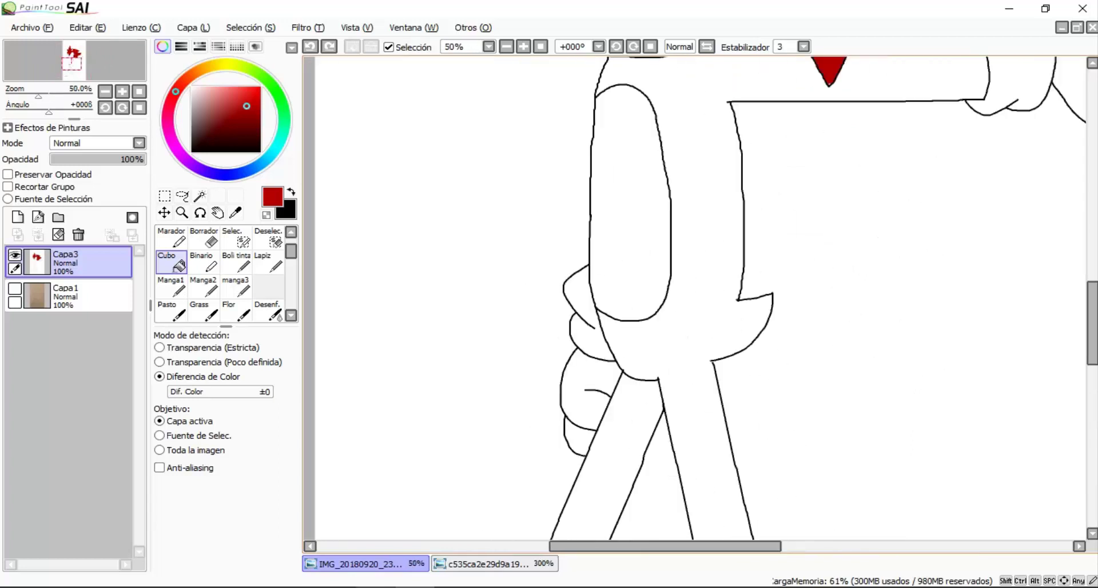
Close the gap between the tail's underside and the leg outline with the black size 4 Binario pen
{"action": "scroll", "coordinate": [629, 325], "scroll_direction": "up", "scroll_amount": 5}
{"action": "left_click", "coordinate": [681, 292], "text": "alt"}
{"action": "key", "text": "b"}
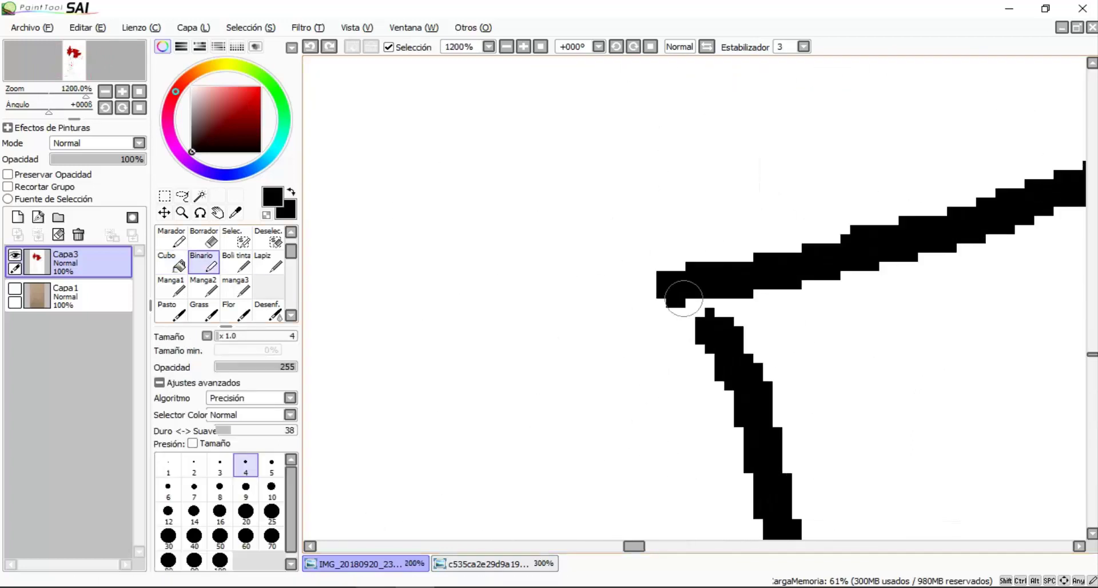
{"action": "scroll", "coordinate": [521, 203], "scroll_direction": "down", "scroll_amount": 7}
{"action": "scroll", "coordinate": [521, 203], "scroll_direction": "up", "scroll_amount": 3}
Sample the red from the quills and fill the torso, arm, tail and legs with it
{"action": "left_click", "coordinate": [497, 183], "text": "alt"}
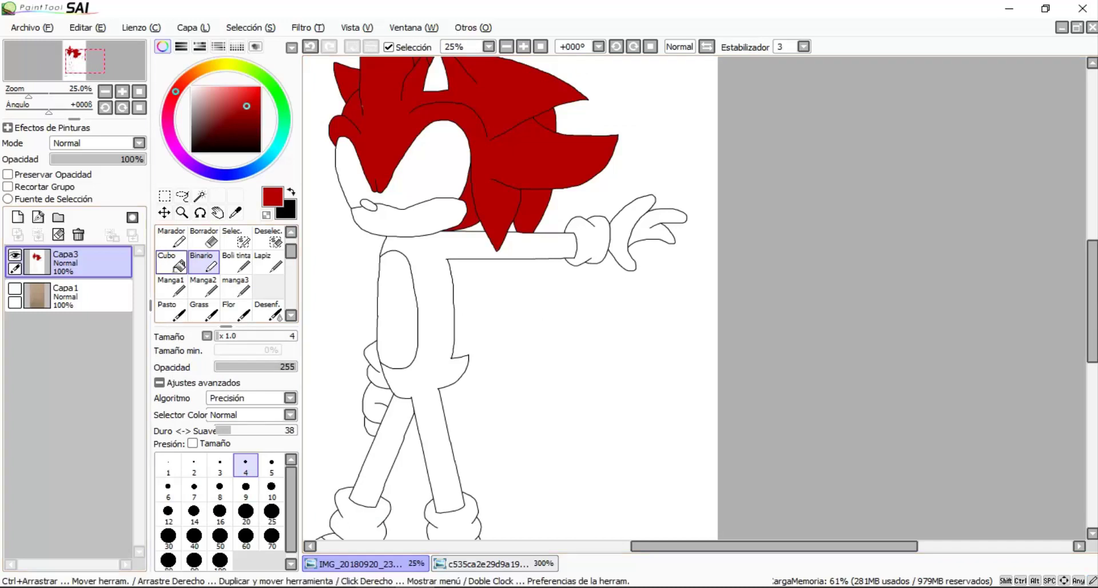
{"action": "key", "text": "g"}
{"action": "left_click", "coordinate": [435, 309]}
{"action": "scroll", "coordinate": [515, 298], "scroll_direction": "up", "scroll_amount": 1}
{"action": "scroll", "coordinate": [515, 298], "scroll_direction": "down", "scroll_amount": 5}
{"action": "scroll", "coordinate": [515, 298], "scroll_direction": "up", "scroll_amount": 3}
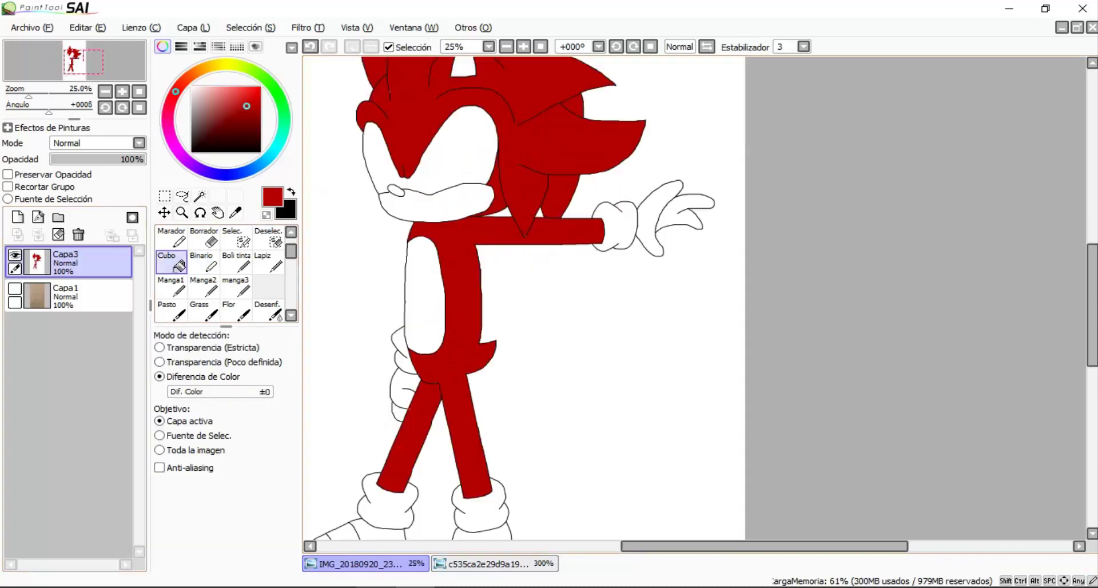
{"action": "scroll", "coordinate": [515, 298], "scroll_direction": "down", "scroll_amount": 1}
{"action": "scroll", "coordinate": [515, 298], "scroll_direction": "up", "scroll_amount": 1}
Sample the brown skin tone from the reference image and fill the muzzle and belly patch with it
{"action": "key", "text": "ctrl+Tab"}
{"action": "key", "text": "ctrl+Tab"}
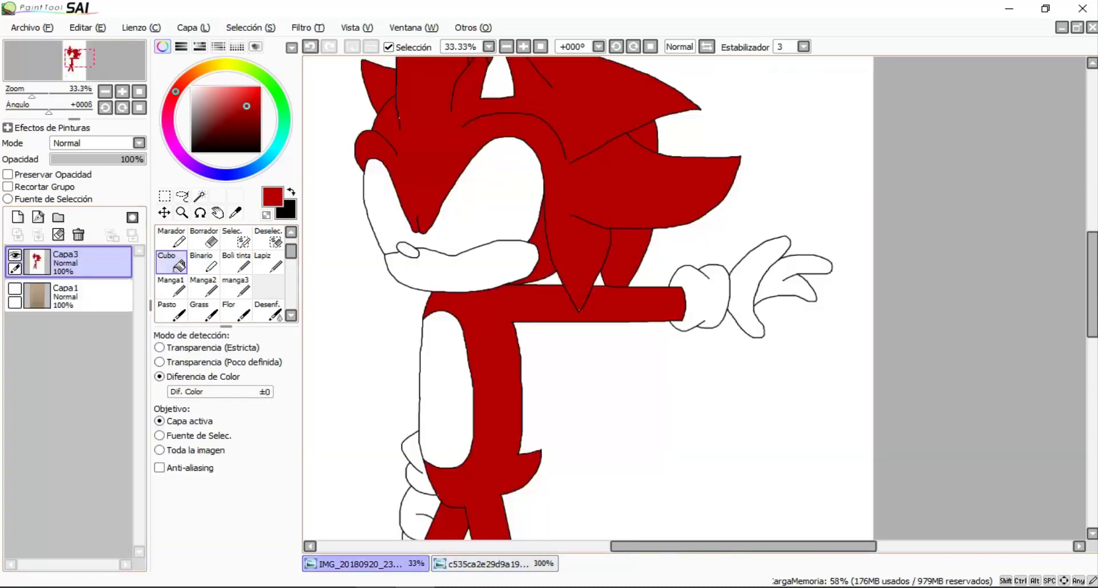
{"action": "key", "text": "ctrl+Tab"}
{"action": "left_click", "coordinate": [715, 275], "text": "alt"}
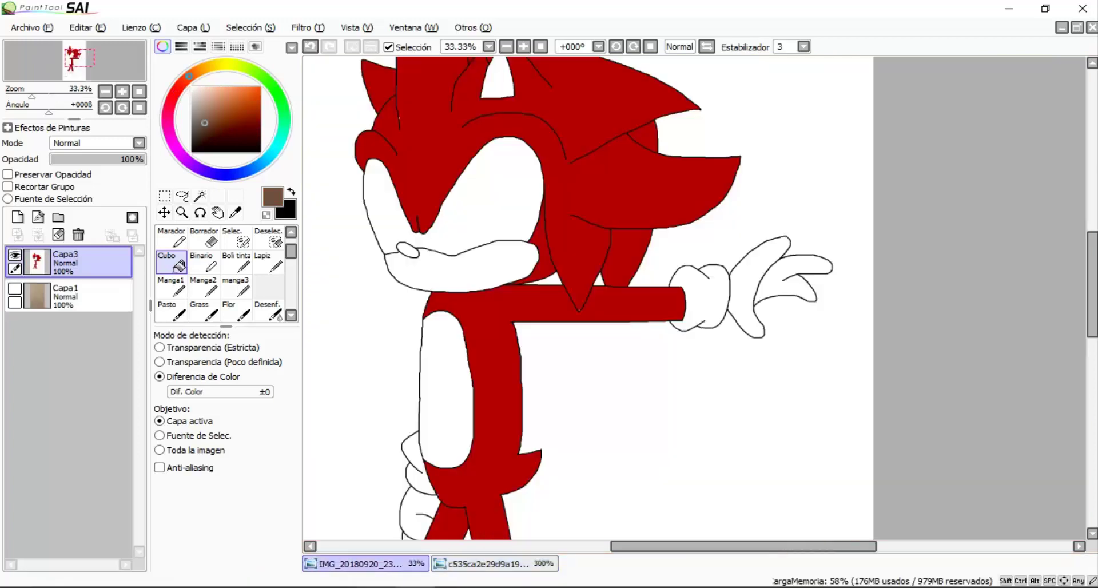
{"action": "left_click", "coordinate": [458, 266]}
{"action": "scroll", "coordinate": [695, 298], "scroll_direction": "up", "scroll_amount": 2}
{"action": "scroll", "coordinate": [515, 286], "scroll_direction": "down", "scroll_amount": 4}
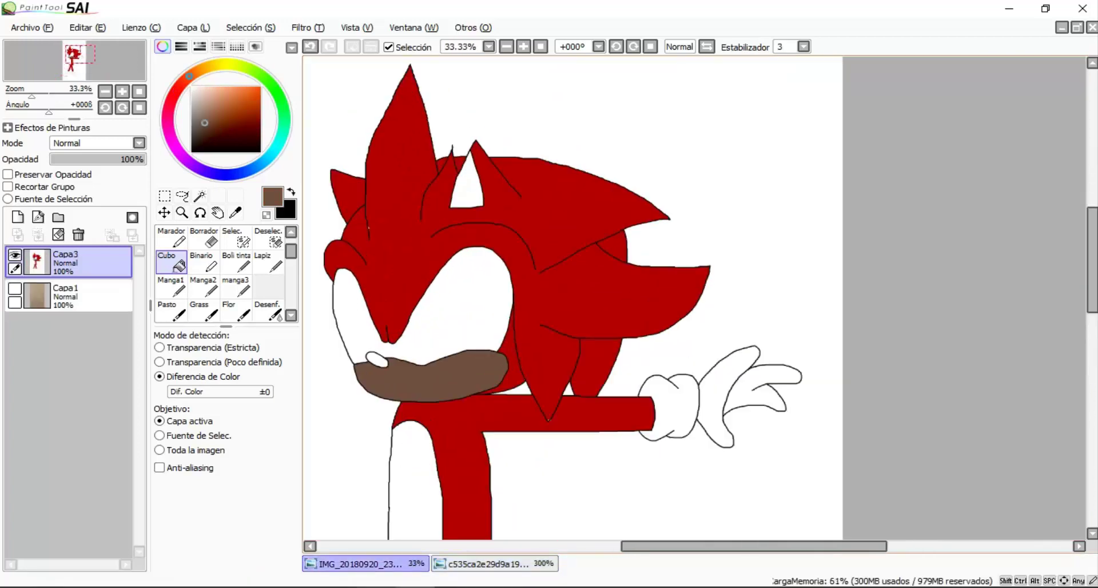
{"action": "scroll", "coordinate": [514, 286], "scroll_direction": "up", "scroll_amount": 1}
Fill the inner ear with the brown, then sample off-white from the reference image and fill the gloves and ankle cuffs
{"action": "left_click", "coordinate": [495, 563]}
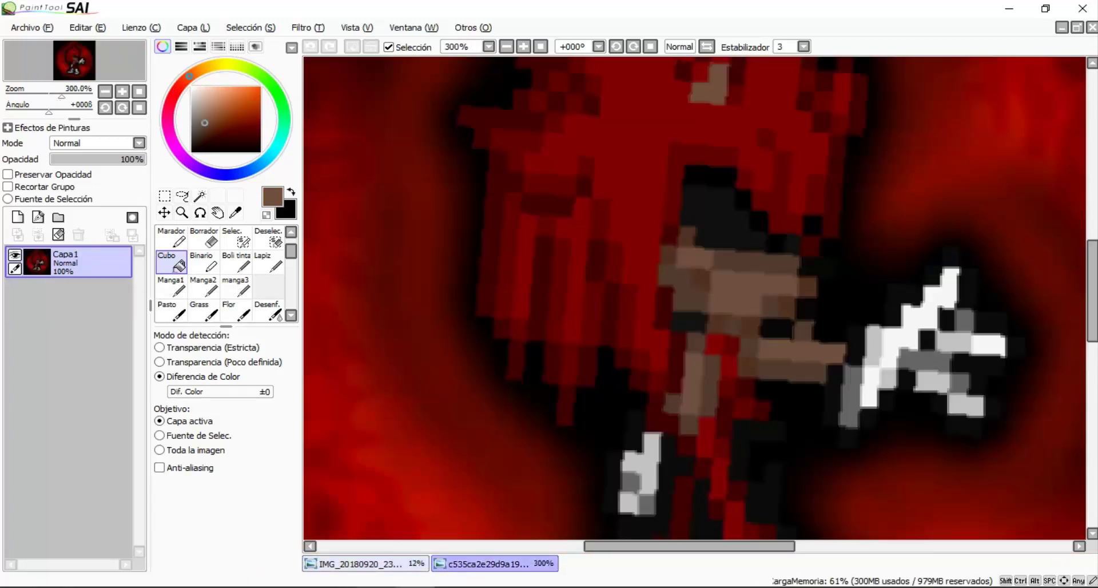
{"action": "left_click", "coordinate": [366, 563]}
{"action": "scroll", "coordinate": [549, 297], "scroll_direction": "up", "scroll_amount": 1}
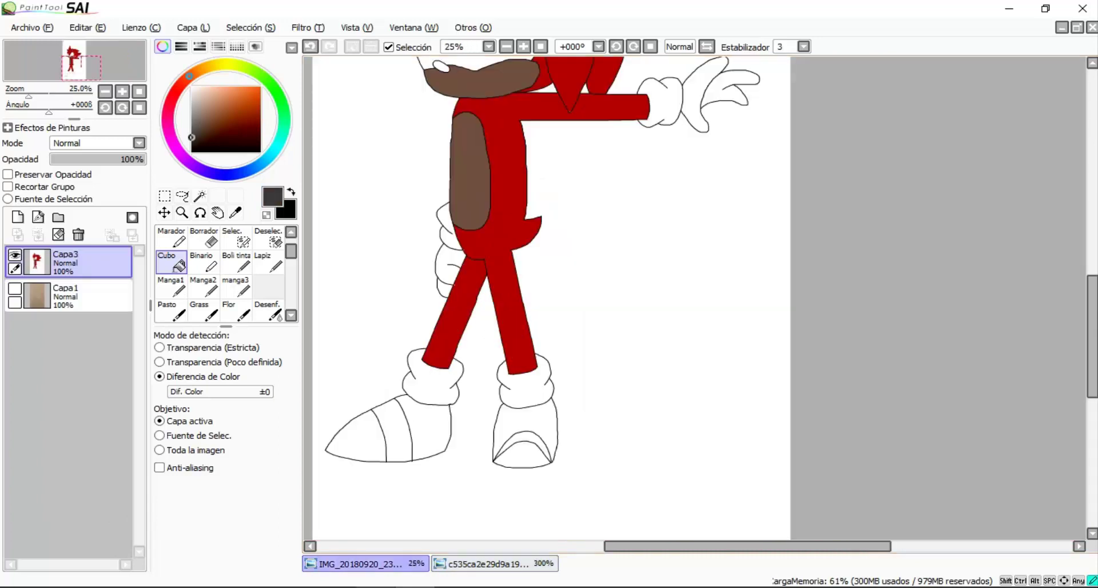
{"action": "scroll", "coordinate": [401, 243], "scroll_direction": "up", "scroll_amount": 1}
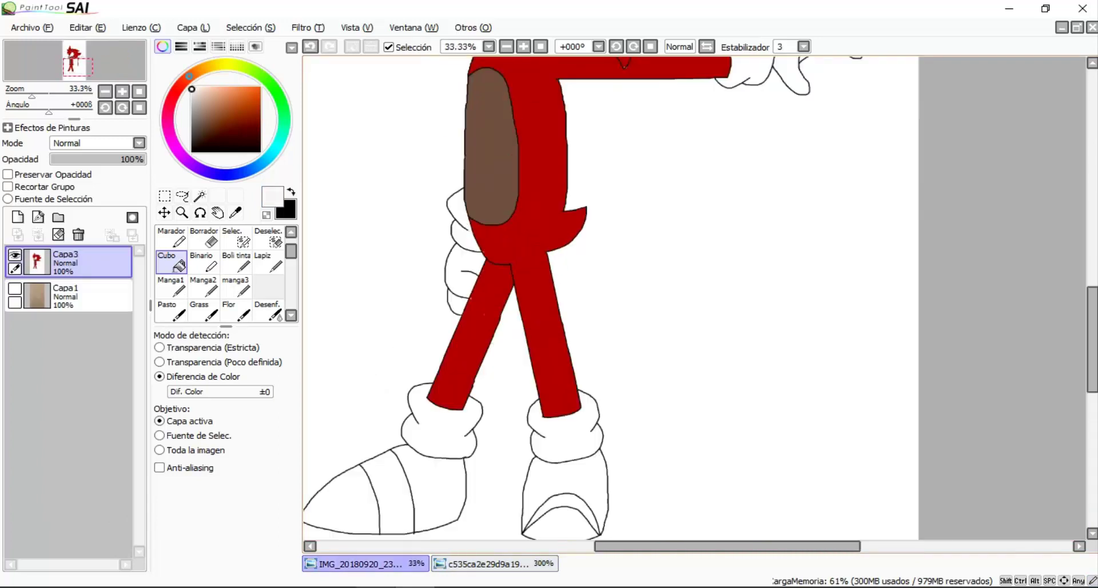
{"action": "scroll", "coordinate": [609, 297], "scroll_direction": "up", "scroll_amount": 3}
{"action": "scroll", "coordinate": [610, 298], "scroll_direction": "up", "scroll_amount": 2}
{"action": "scroll", "coordinate": [609, 297], "scroll_direction": "down", "scroll_amount": 2}
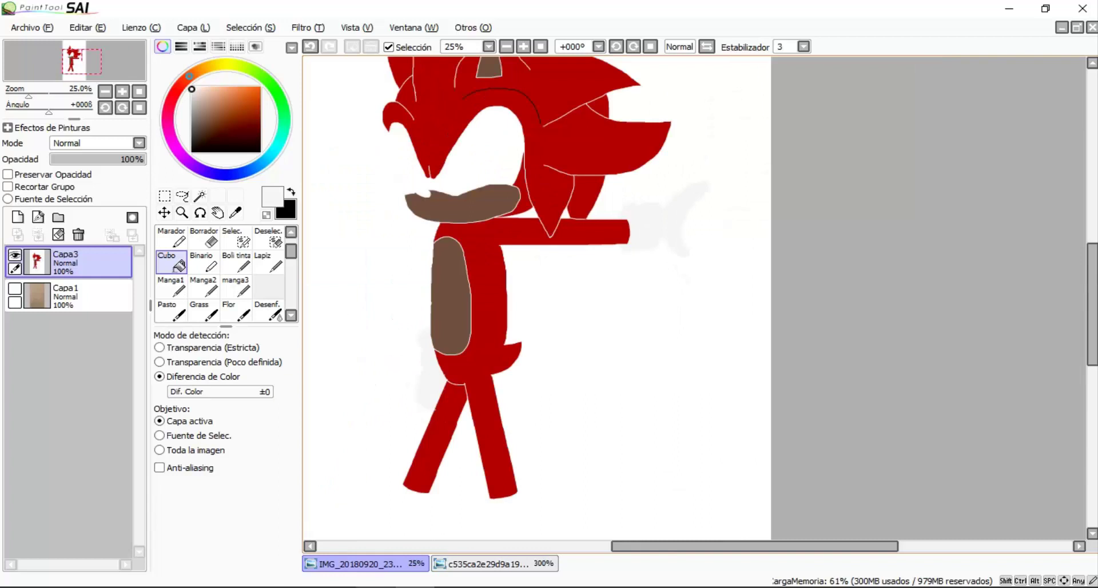
{"action": "scroll", "coordinate": [609, 297], "scroll_direction": "up", "scroll_amount": 1}
{"action": "scroll", "coordinate": [609, 298], "scroll_direction": "down", "scroll_amount": 1}
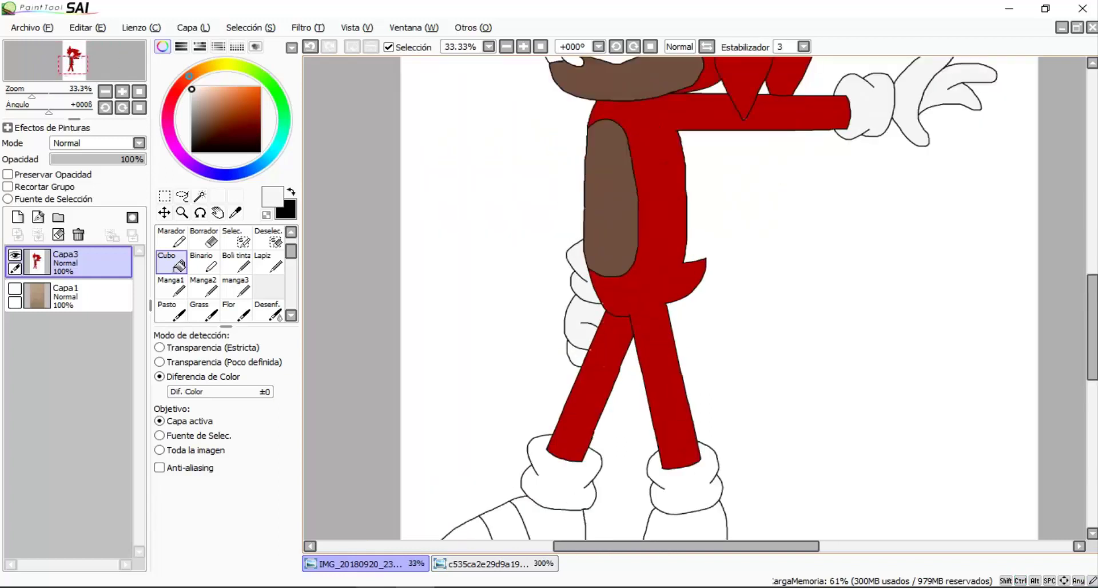
{"action": "scroll", "coordinate": [609, 298], "scroll_direction": "up", "scroll_amount": 1}
{"action": "scroll", "coordinate": [609, 298], "scroll_direction": "down", "scroll_amount": 3}
{"action": "scroll", "coordinate": [594, 372], "scroll_direction": "up", "scroll_amount": 2}
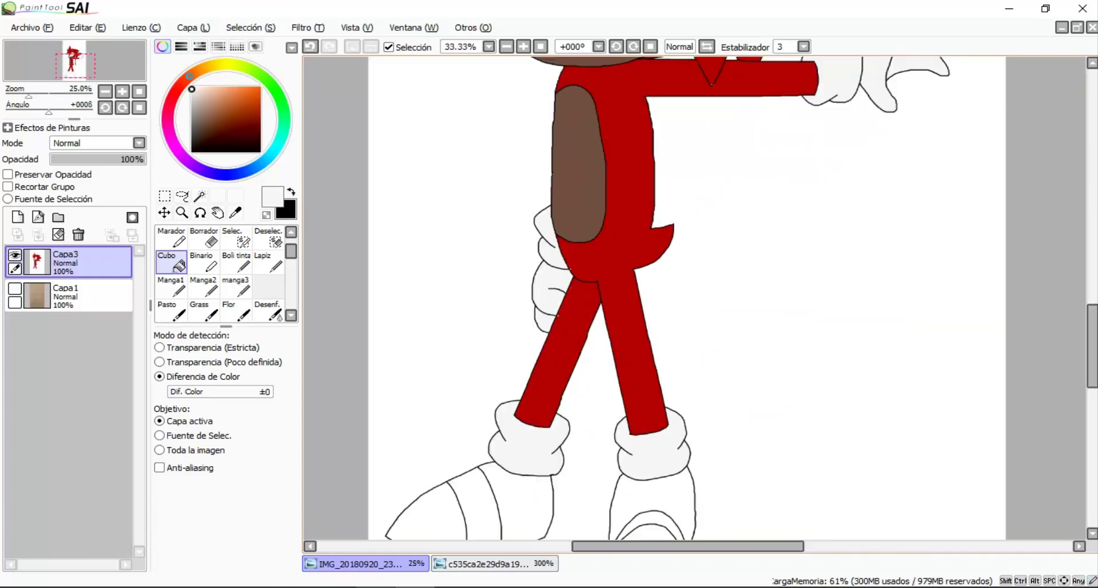
Sample the red and paint over the stray white specks along the leg beside the lowered hand with the size 16 Binario pen
{"action": "scroll", "coordinate": [595, 372], "scroll_direction": "up", "scroll_amount": 3}
{"action": "left_click", "coordinate": [571, 372], "text": "alt"}
{"action": "key", "text": "b"}
{"action": "scroll", "coordinate": [523, 194], "scroll_direction": "up", "scroll_amount": 1}
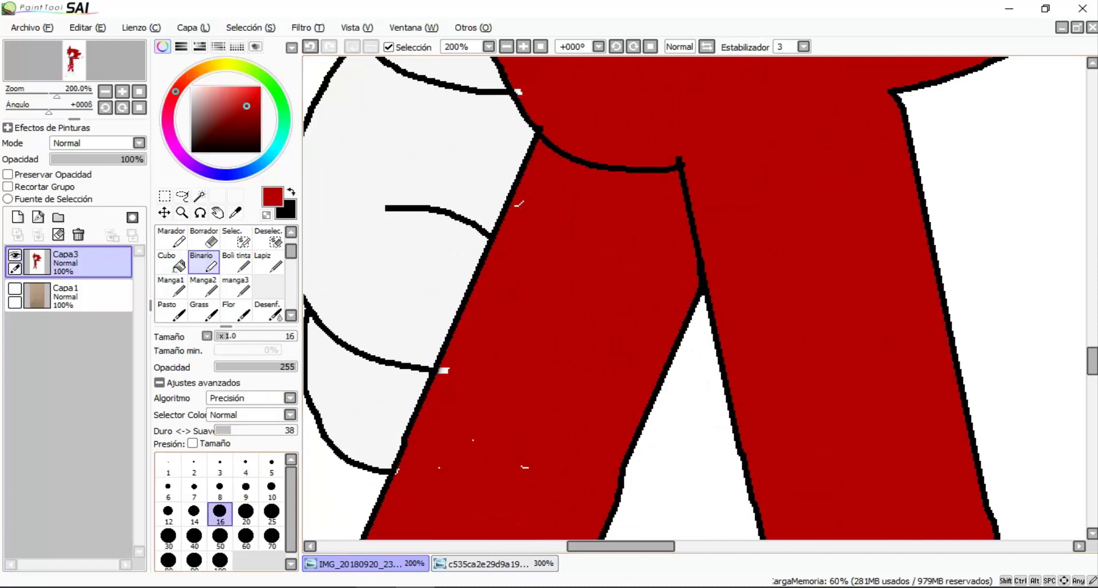
{"action": "scroll", "coordinate": [520, 207], "scroll_direction": "down", "scroll_amount": 1}
{"action": "scroll", "coordinate": [542, 159], "scroll_direction": "up", "scroll_amount": 1}
{"action": "key", "text": "ctrl+z"}
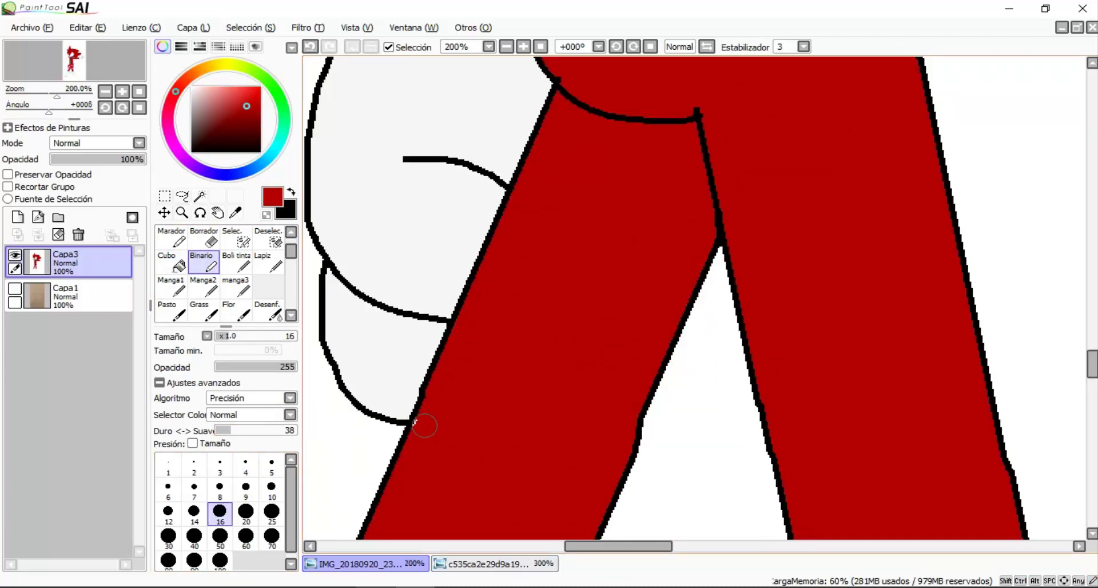
{"action": "scroll", "coordinate": [424, 425], "scroll_direction": "down", "scroll_amount": 1}
{"action": "scroll", "coordinate": [457, 240], "scroll_direction": "up", "scroll_amount": 1}
{"action": "scroll", "coordinate": [406, 434], "scroll_direction": "up", "scroll_amount": 1}
{"action": "scroll", "coordinate": [385, 443], "scroll_direction": "down", "scroll_amount": 5}
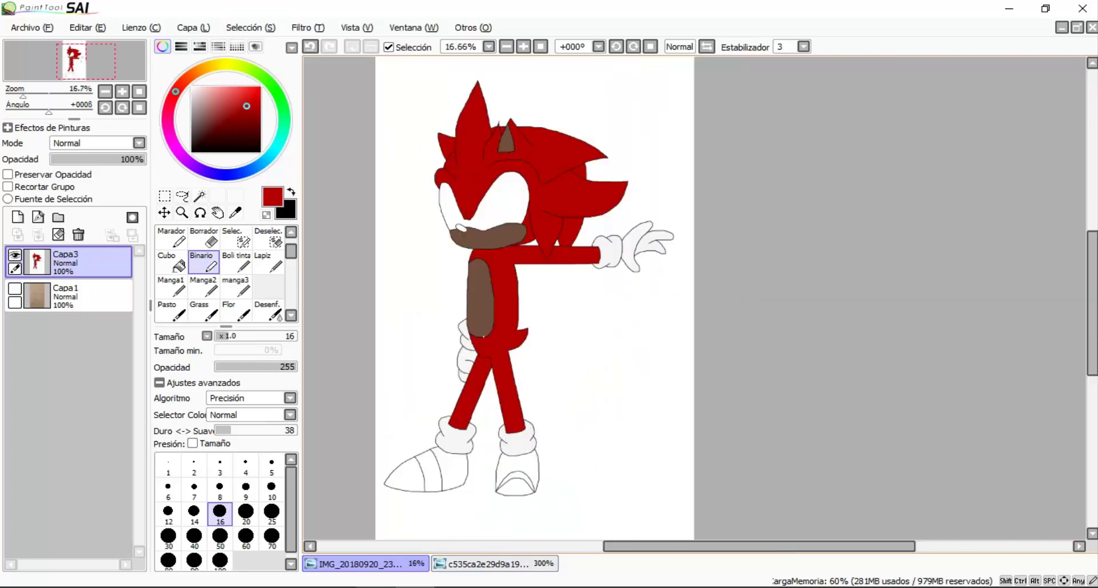
Check the shoe colours in the reference image and try filling the pointed shoe's toe with black
{"action": "left_click", "coordinate": [493, 564]}
{"action": "scroll", "coordinate": [601, 286], "scroll_direction": "up", "scroll_amount": 2}
{"action": "left_click", "coordinate": [352, 564]}
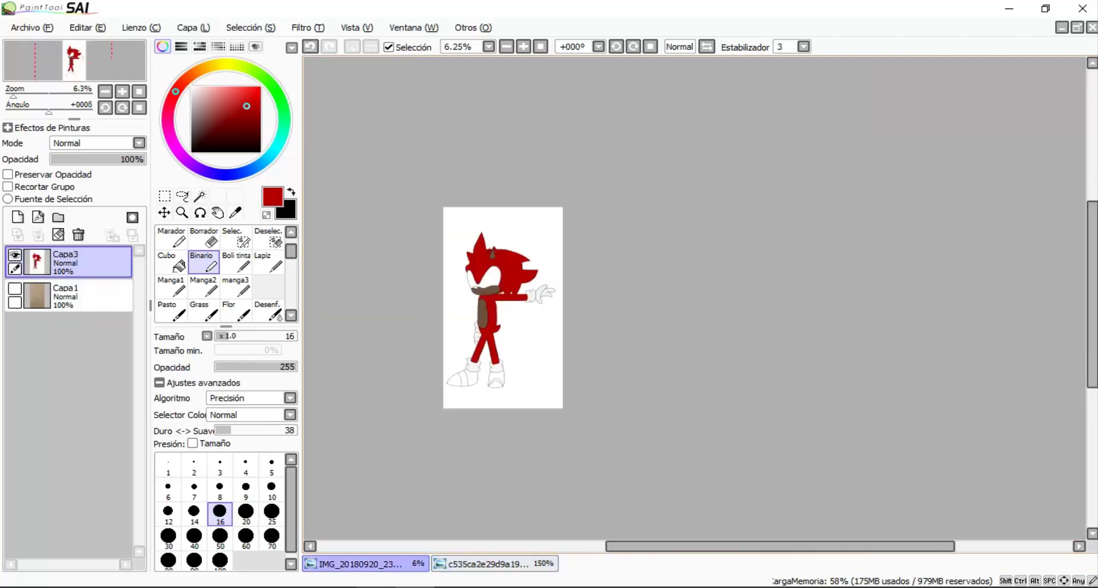
{"action": "scroll", "coordinate": [425, 338], "scroll_direction": "up", "scroll_amount": 2}
{"action": "left_click", "coordinate": [191, 152]}
{"action": "left_click", "coordinate": [171, 260]}
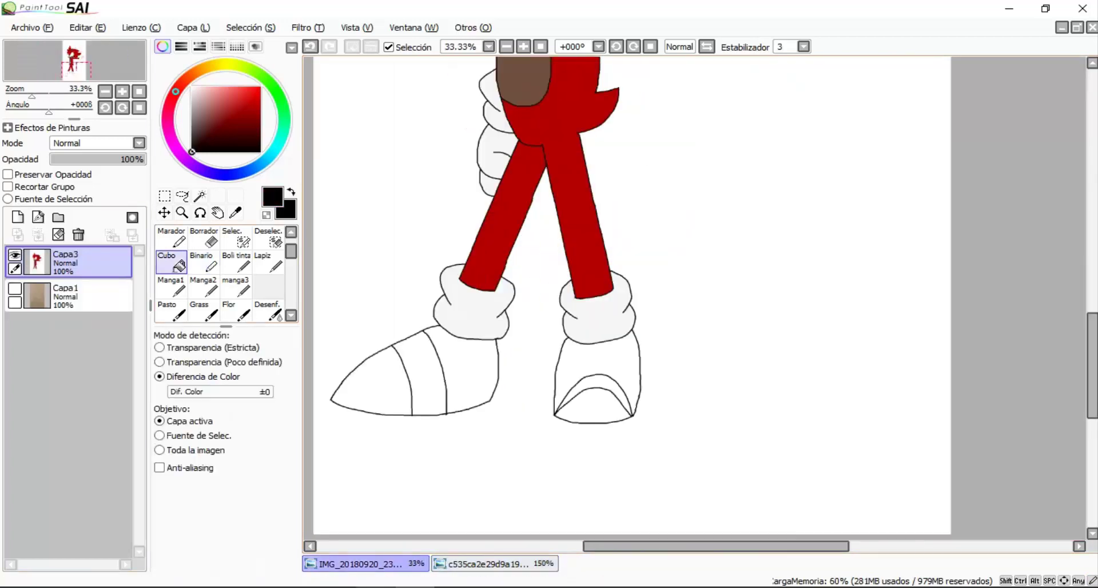
{"action": "left_click", "coordinate": [372, 388]}
{"action": "scroll", "coordinate": [371, 389], "scroll_direction": "down", "scroll_amount": 1}
{"action": "scroll", "coordinate": [372, 389], "scroll_direction": "up", "scroll_amount": 1}
{"action": "key", "text": "ctrl+z"}
Try dark greys sampled from the reference image as the fill for the pointed shoe's toe
{"action": "left_click", "coordinate": [372, 389]}
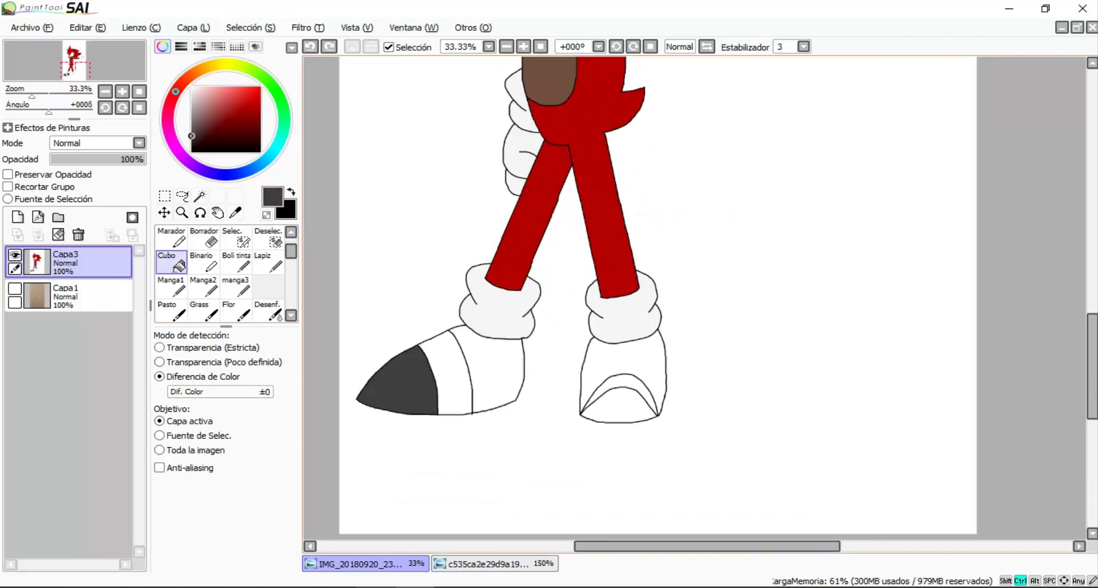
{"action": "key", "text": "ctrl+z"}
{"action": "left_click", "coordinate": [493, 564]}
{"action": "scroll", "coordinate": [583, 269], "scroll_direction": "up", "scroll_amount": 3}
{"action": "left_click", "coordinate": [352, 563]}
{"action": "left_click", "coordinate": [371, 389]}
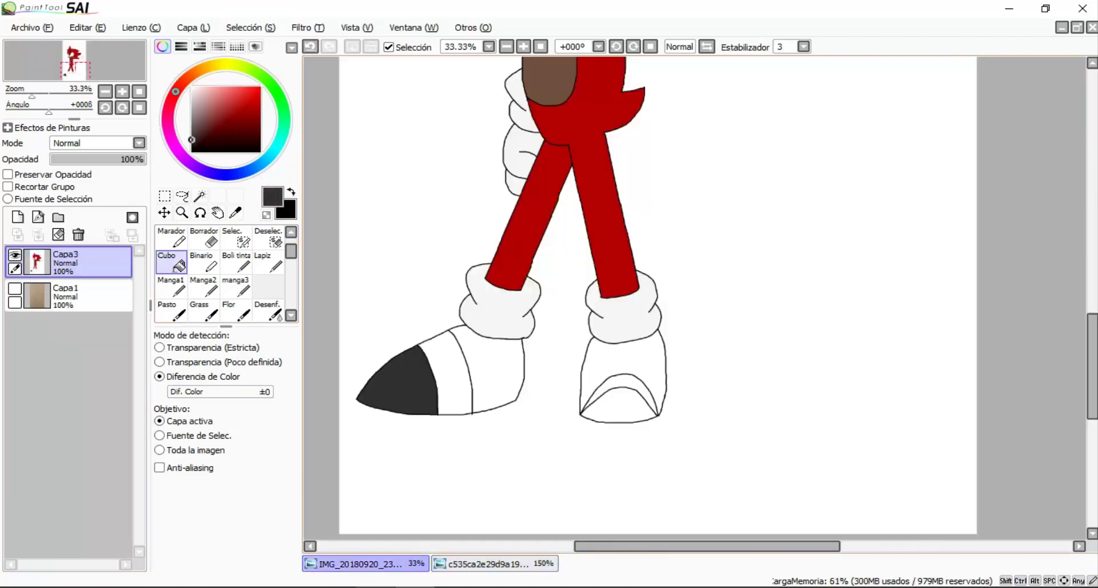
{"action": "key", "text": "ctrl+z"}
Fill both shoes with near-black, leaving their stripes white
{"action": "left_click", "coordinate": [389, 394]}
{"action": "left_click", "coordinate": [495, 372]}
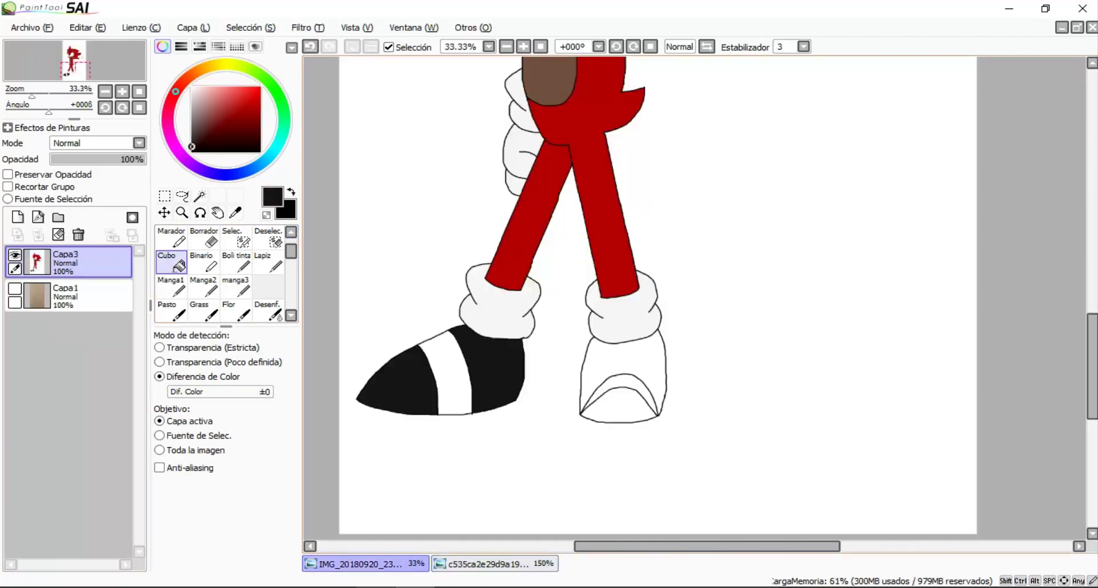
{"action": "left_click", "coordinate": [623, 354]}
{"action": "left_click", "coordinate": [620, 407]}
{"action": "scroll", "coordinate": [532, 286], "scroll_direction": "down", "scroll_amount": 4}
{"action": "scroll", "coordinate": [532, 286], "scroll_direction": "up", "scroll_amount": 3}
{"action": "scroll", "coordinate": [414, 402], "scroll_direction": "up", "scroll_amount": 4}
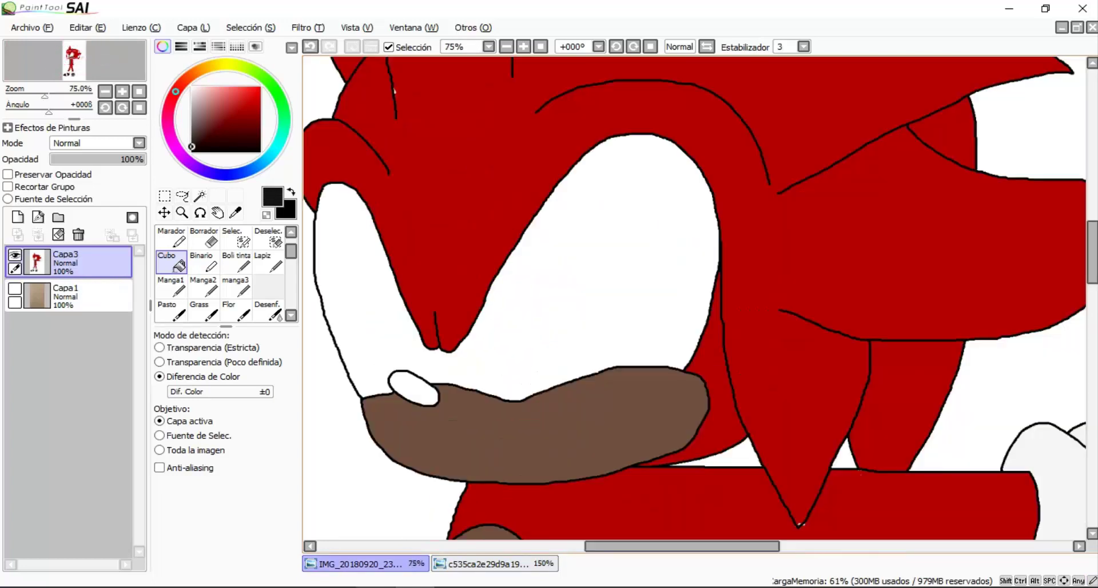
Sample black from the reference image and fill the nose with it
{"action": "scroll", "coordinate": [414, 402], "scroll_direction": "up", "scroll_amount": 6}
{"action": "left_click", "coordinate": [495, 564]}
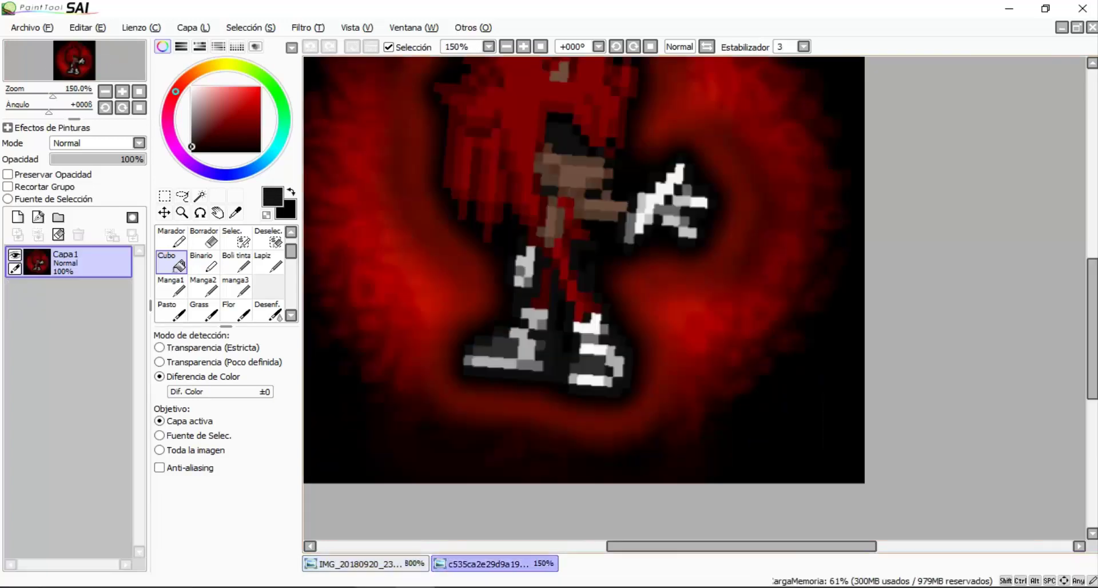
{"action": "scroll", "coordinate": [695, 297], "scroll_direction": "up", "scroll_amount": 1}
{"action": "left_click", "coordinate": [366, 563]}
{"action": "scroll", "coordinate": [695, 297], "scroll_direction": "down", "scroll_amount": 3}
{"action": "scroll", "coordinate": [695, 298], "scroll_direction": "down", "scroll_amount": 1}
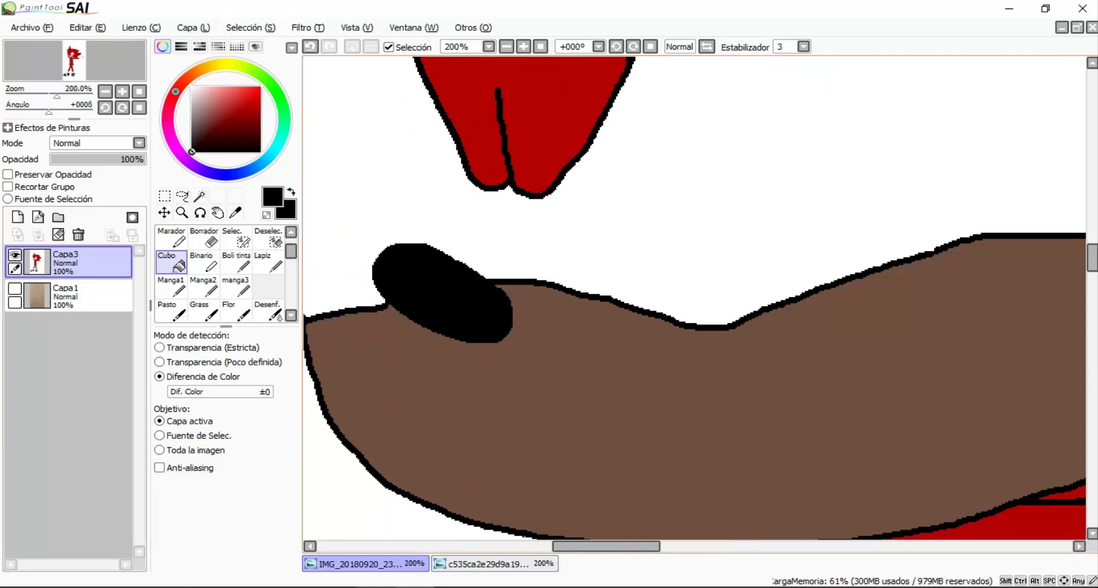
{"action": "key", "text": "ctrl+z"}
{"action": "left_click", "coordinate": [495, 564]}
{"action": "left_click", "coordinate": [366, 564]}
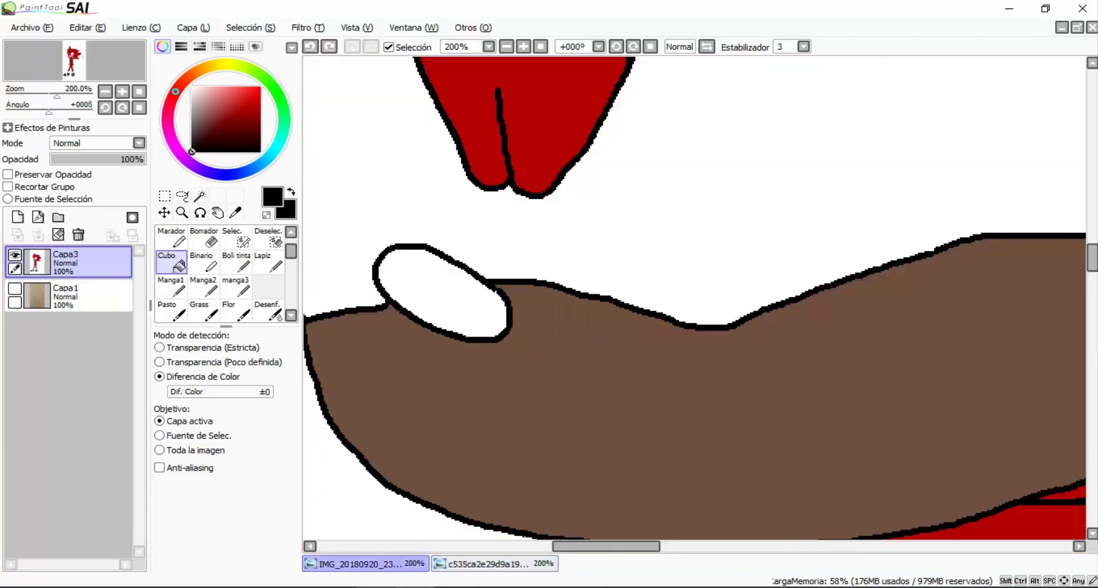
{"action": "key", "text": "ctrl+y"}
{"action": "scroll", "coordinate": [390, 218], "scroll_direction": "up", "scroll_amount": 3}
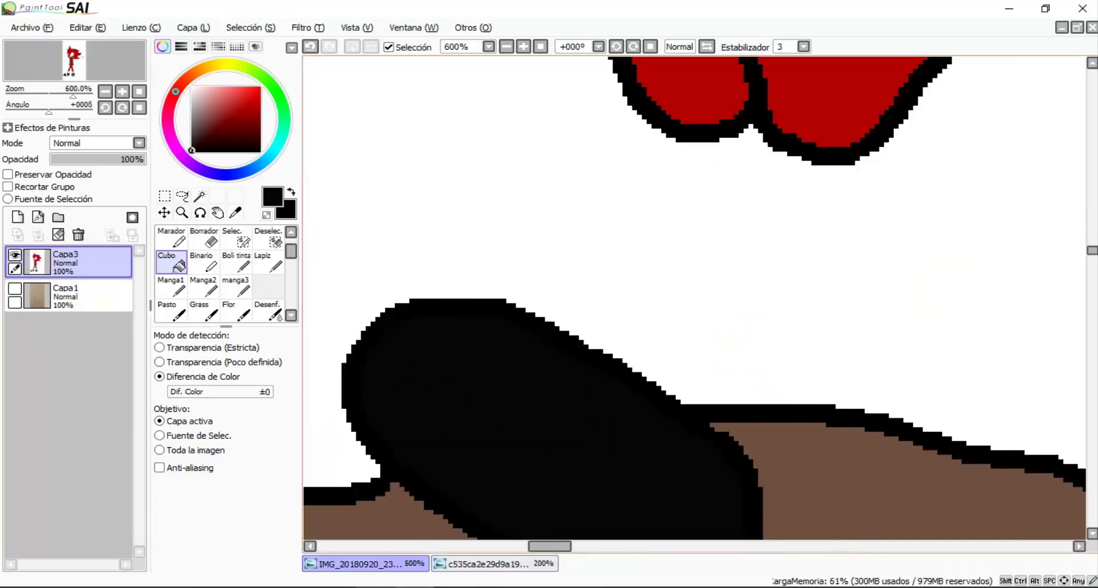
Fill the eye area above the muzzle with the same black
{"action": "left_click", "coordinate": [695, 229]}
{"action": "scroll", "coordinate": [695, 298], "scroll_direction": "down", "scroll_amount": 5}
{"action": "scroll", "coordinate": [695, 297], "scroll_direction": "up", "scroll_amount": 1}
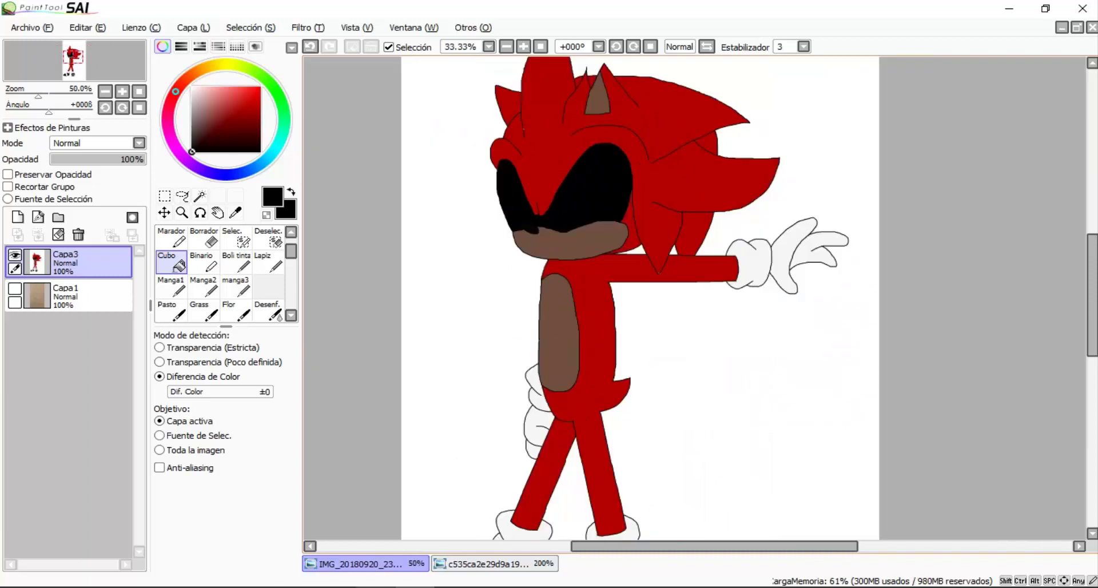
Sample the red and paint over the white speck beside the forehead quill line with the size 16 Binario pen
{"action": "scroll", "coordinate": [695, 297], "scroll_direction": "down", "scroll_amount": 2}
{"action": "scroll", "coordinate": [522, 154], "scroll_direction": "up", "scroll_amount": 7}
{"action": "left_click", "coordinate": [522, 154], "text": "alt"}
{"action": "key", "text": "b"}
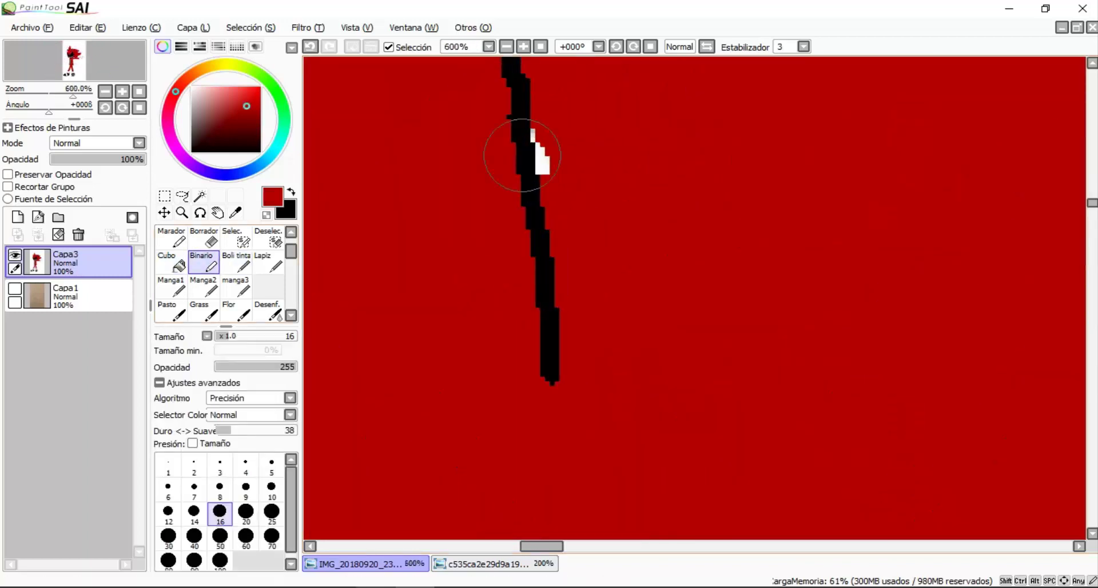
{"action": "scroll", "coordinate": [581, 184], "scroll_direction": "down", "scroll_amount": 8}
{"action": "scroll", "coordinate": [582, 184], "scroll_direction": "up", "scroll_amount": 2}
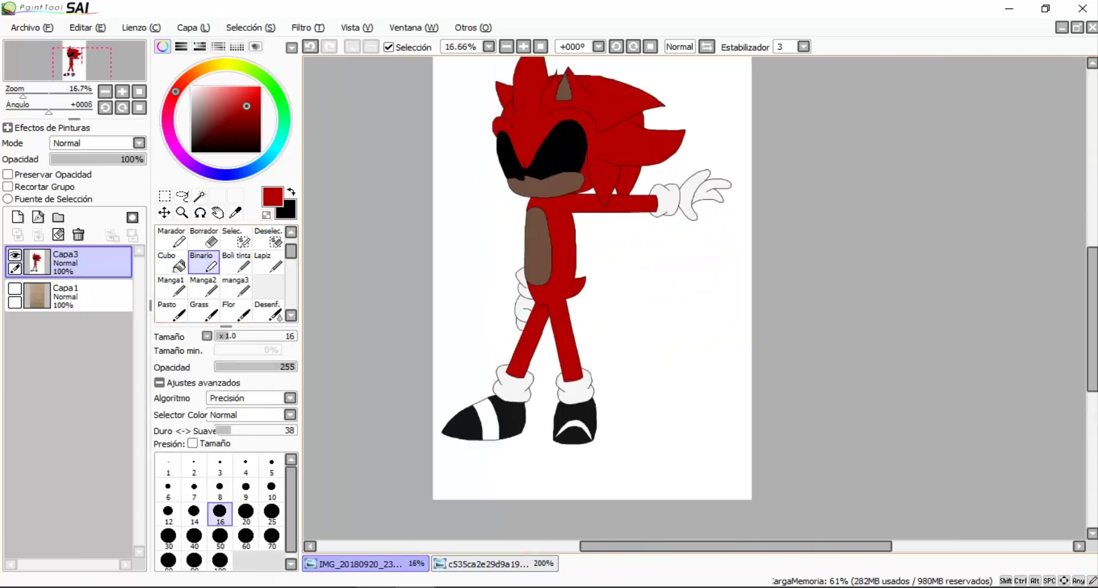
Add a new layer and select the red area of the head and quills on Capa3 with the Magic Wand
{"action": "left_click", "coordinate": [18, 217]}
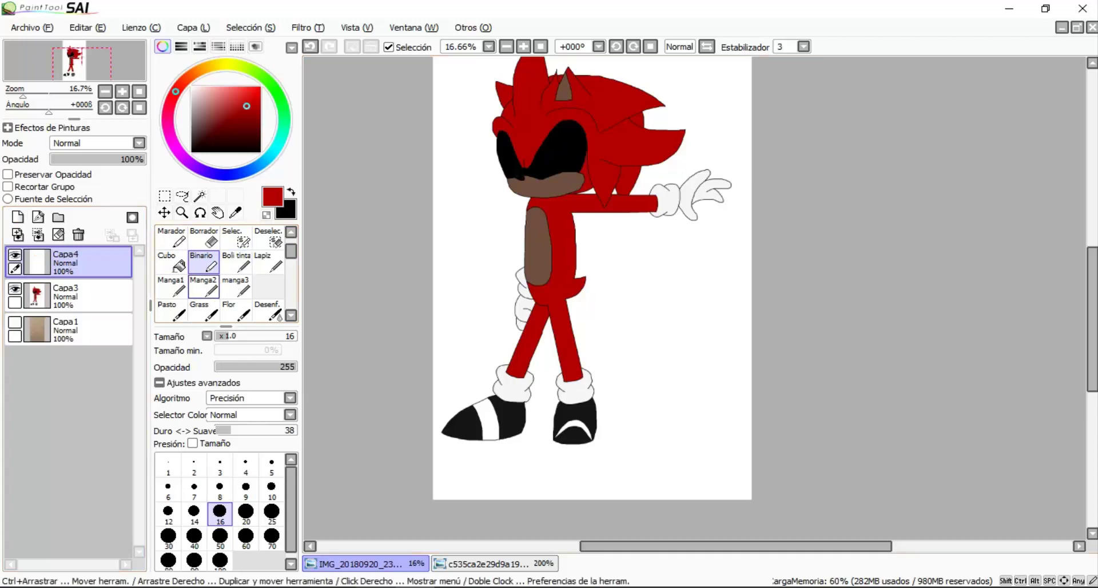
{"action": "left_click", "coordinate": [200, 196]}
{"action": "left_click", "coordinate": [86, 296]}
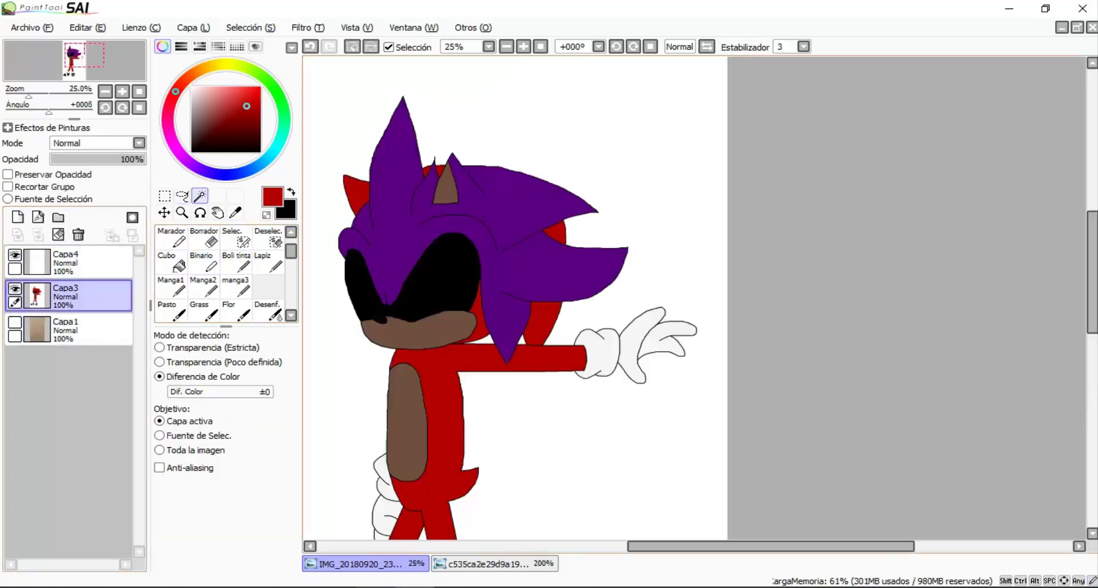
{"action": "scroll", "coordinate": [357, 266], "scroll_direction": "up", "scroll_amount": 2}
Try painting a darker red shading line across the lower back quill on Capa3 with the Binario pen
{"action": "key", "text": "b"}
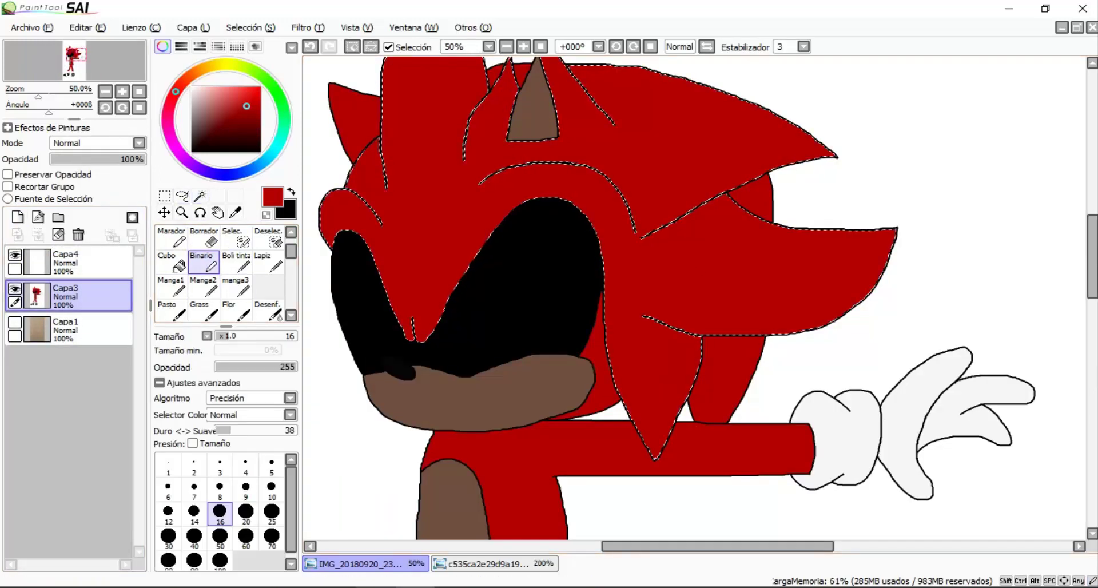
{"action": "left_click", "coordinate": [647, 285], "text": "alt"}
{"action": "scroll", "coordinate": [646, 285], "scroll_direction": "up", "scroll_amount": 1}
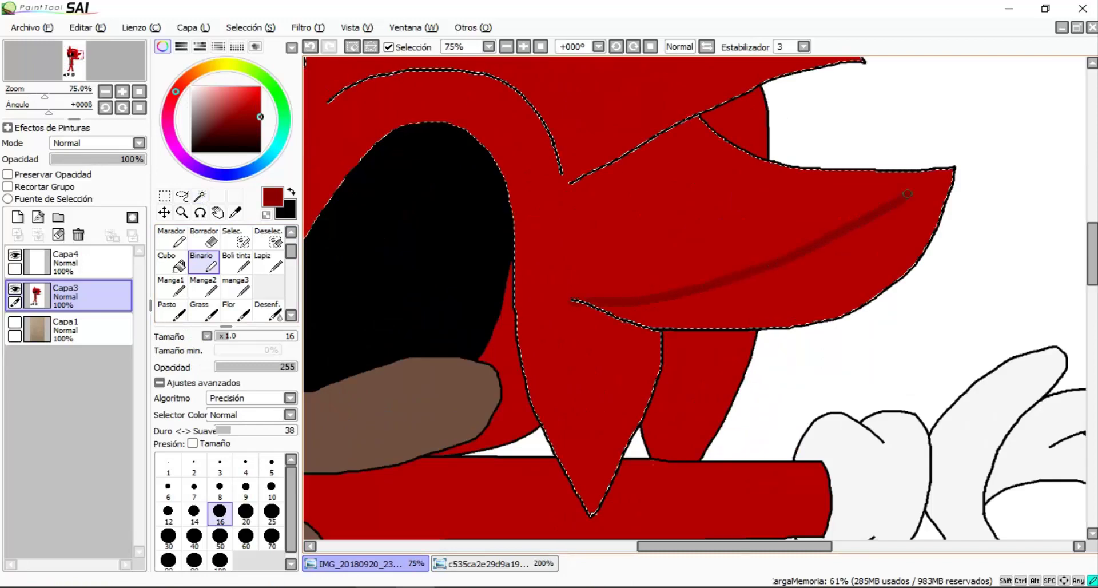
{"action": "scroll", "coordinate": [915, 188], "scroll_direction": "up", "scroll_amount": 2}
{"action": "scroll", "coordinate": [938, 178], "scroll_direction": "down", "scroll_amount": 4}
{"action": "scroll", "coordinate": [963, 170], "scroll_direction": "up", "scroll_amount": 2}
{"action": "key", "text": "ctrl+z"}
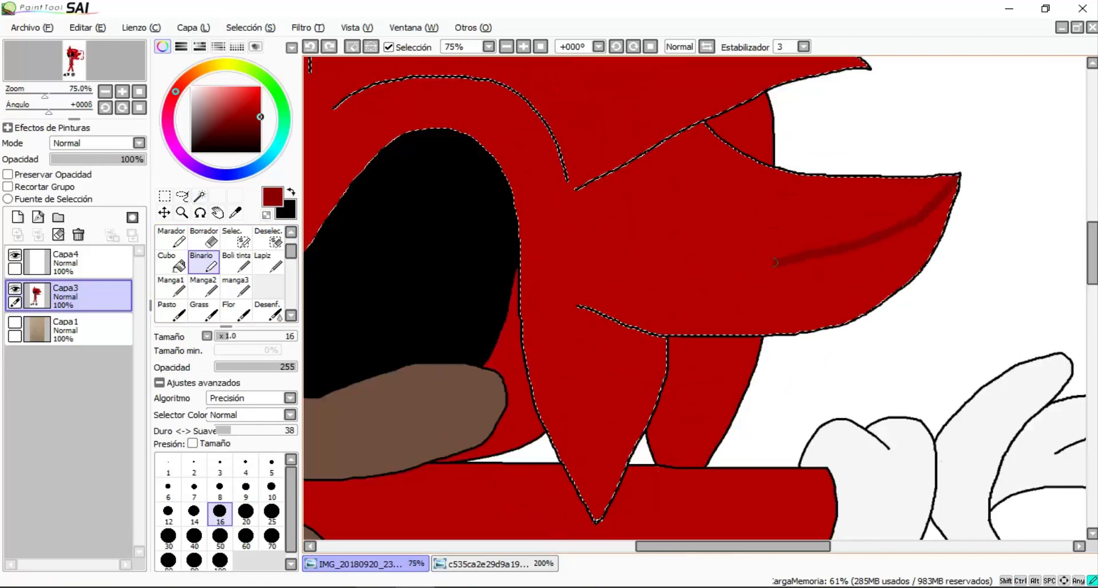
{"action": "key", "text": "ctrl+z"}
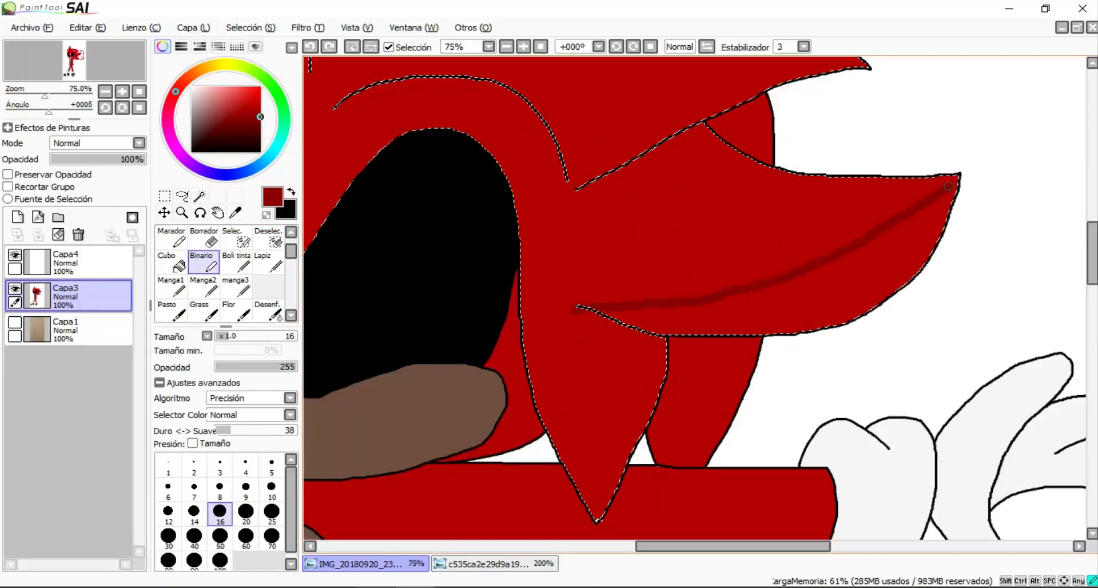
Try erasing the overspill below the quill's inner line with the size 20 eraser and undo the shading on Capa3
{"action": "scroll", "coordinate": [948, 186], "scroll_direction": "up", "scroll_amount": 7}
{"action": "key", "text": "e"}
{"action": "left_click_drag", "start_coordinate": [861, 271], "coordinate": [1032, 304]}
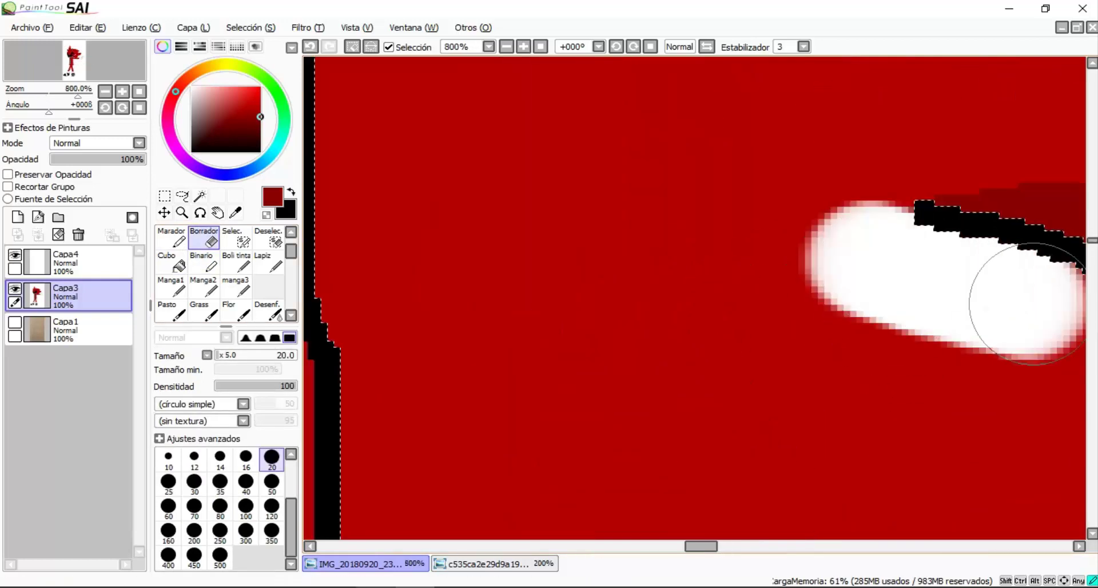
{"action": "scroll", "coordinate": [695, 297], "scroll_direction": "down", "scroll_amount": 3}
{"action": "key", "text": "ctrl+z"}
{"action": "key", "text": "ctrl+z"}
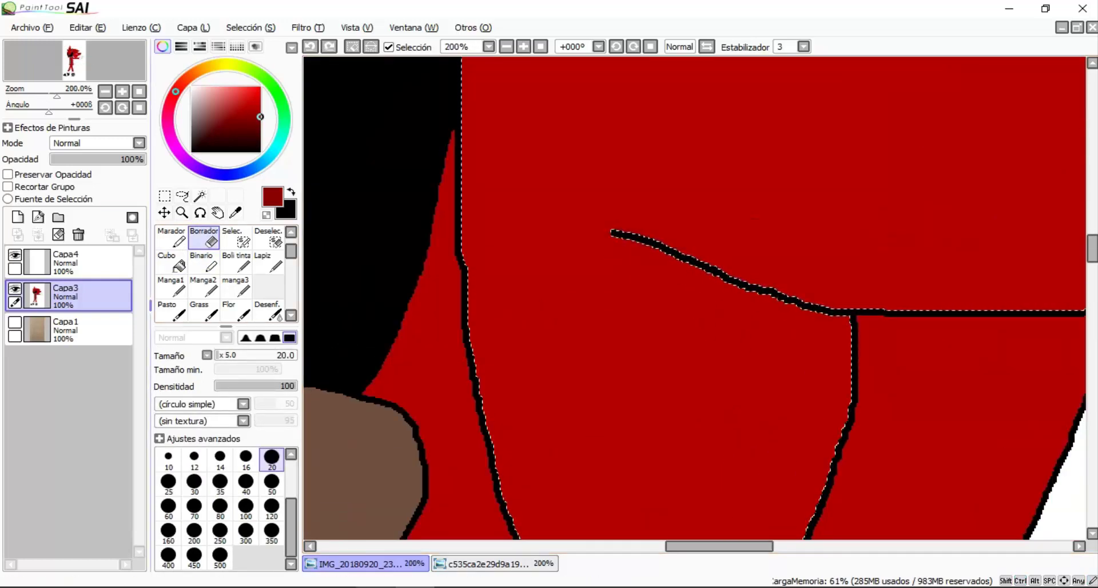
Make Capa4 the active layer and try a dark red shading line across the lower back quill with the Binario pen
{"action": "left_click", "coordinate": [34, 262]}
{"action": "scroll", "coordinate": [695, 297], "scroll_direction": "down", "scroll_amount": 3}
{"action": "scroll", "coordinate": [695, 297], "scroll_direction": "up", "scroll_amount": 2}
{"action": "left_click", "coordinate": [204, 263]}
{"action": "scroll", "coordinate": [569, 423], "scroll_direction": "up", "scroll_amount": 1}
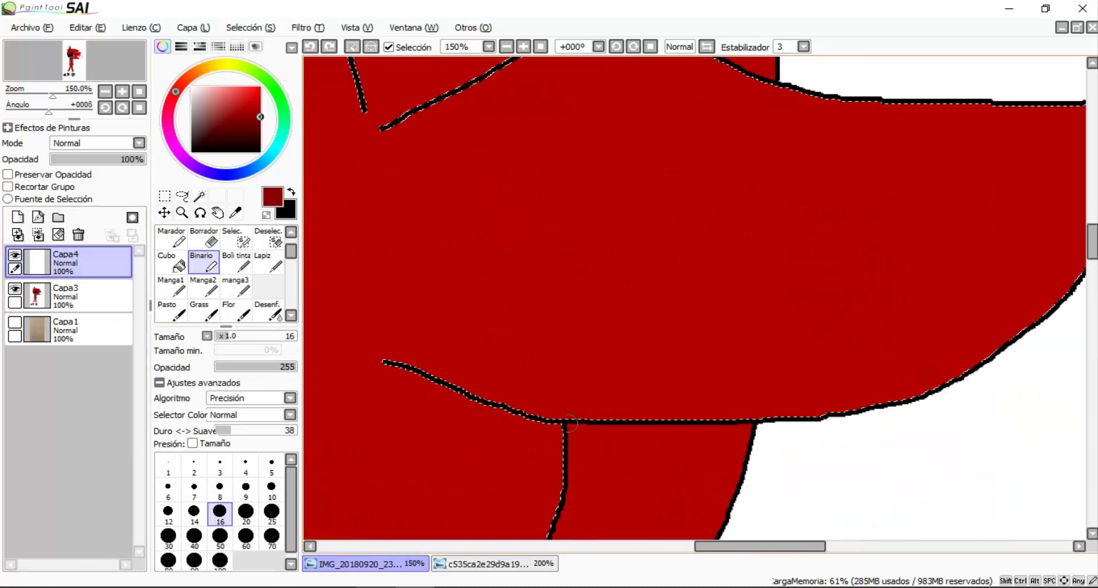
{"action": "mouse_move", "coordinate": [400, 363]}
{"action": "left_mouse_down"}
{"action": "mouse_move", "coordinate": [648, 312]}
{"action": "mouse_move", "coordinate": [980, 196]}
{"action": "left_mouse_up"}
{"action": "scroll", "coordinate": [720, 355], "scroll_direction": "down", "scroll_amount": 2}
{"action": "key", "text": "ctrl+z"}
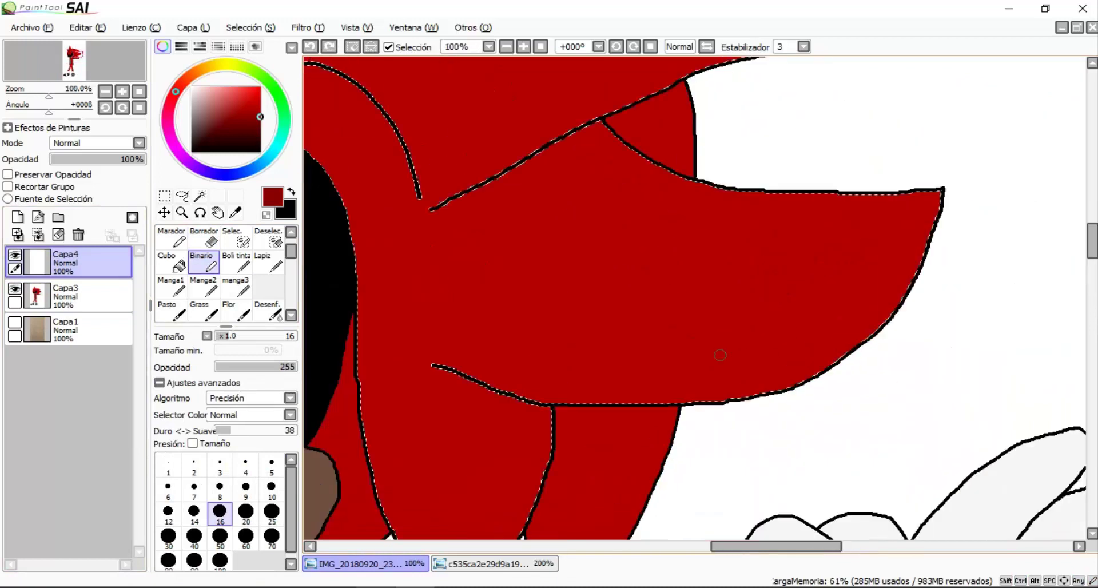
Paint a dark red shading line across the lower back quill on Capa4 with the size 16 Binario pen, from its inner line to its tip
{"action": "scroll", "coordinate": [720, 355], "scroll_direction": "up", "scroll_amount": 1}
{"action": "mouse_move", "coordinate": [1049, 131]}
{"action": "left_mouse_down"}
{"action": "mouse_move", "coordinate": [978, 203]}
{"action": "mouse_move", "coordinate": [808, 302]}
{"action": "left_mouse_up"}
{"action": "scroll", "coordinate": [431, 376], "scroll_direction": "up", "scroll_amount": 1}
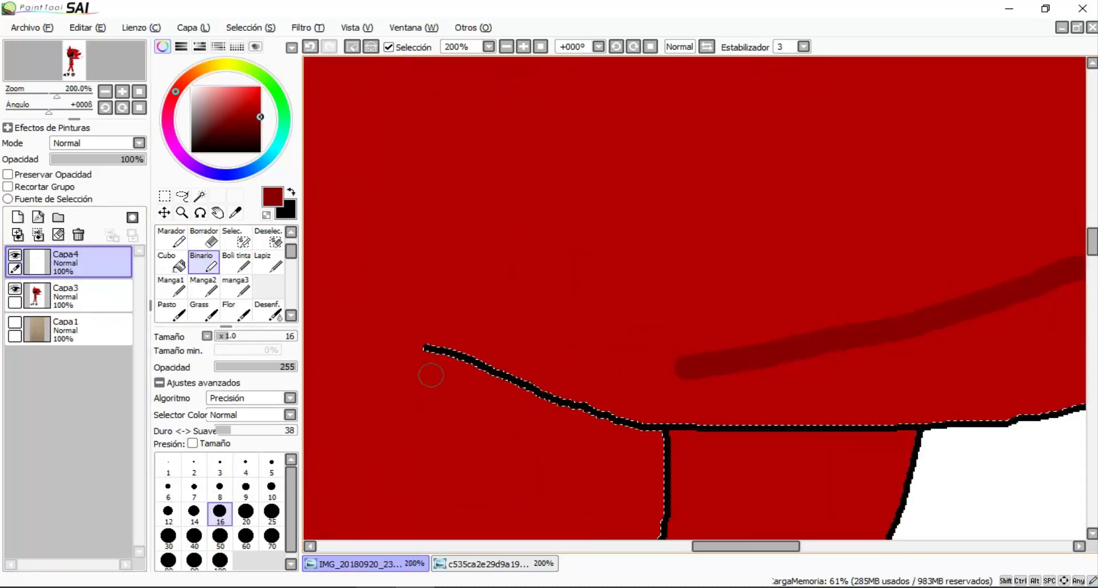
{"action": "mouse_move", "coordinate": [461, 351]}
{"action": "left_mouse_down"}
{"action": "mouse_move", "coordinate": [964, 275]}
{"action": "mouse_move", "coordinate": [1087, 229]}
{"action": "left_mouse_up"}
{"action": "scroll", "coordinate": [743, 257], "scroll_direction": "down", "scroll_amount": 3}
{"action": "scroll", "coordinate": [743, 255], "scroll_direction": "up", "scroll_amount": 4}
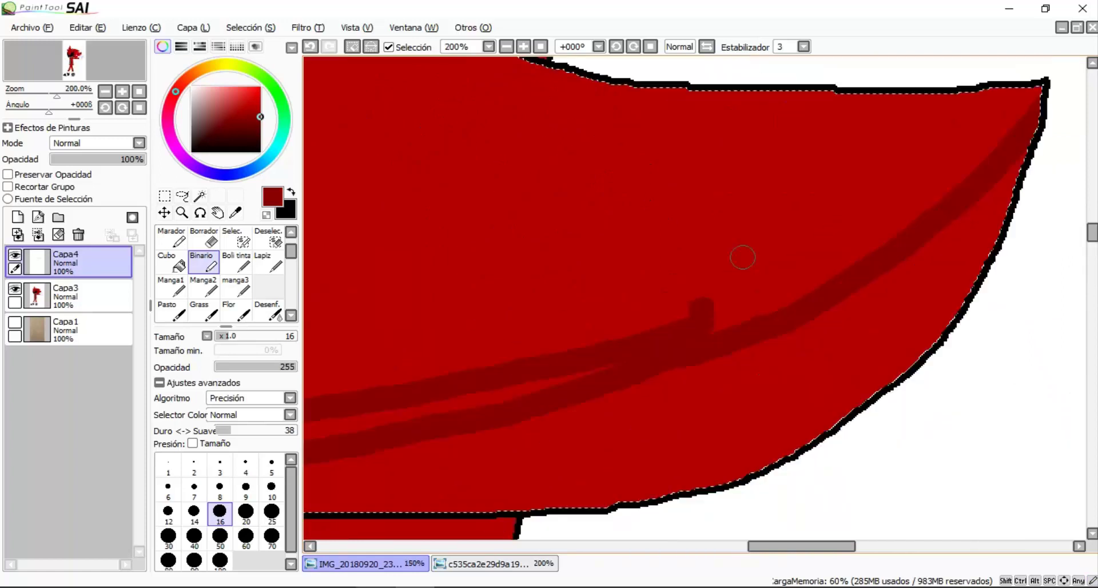
Erase the stray bump on the lower back quill's shading line and fill the area beneath the line with dark red
{"action": "key", "text": "e"}
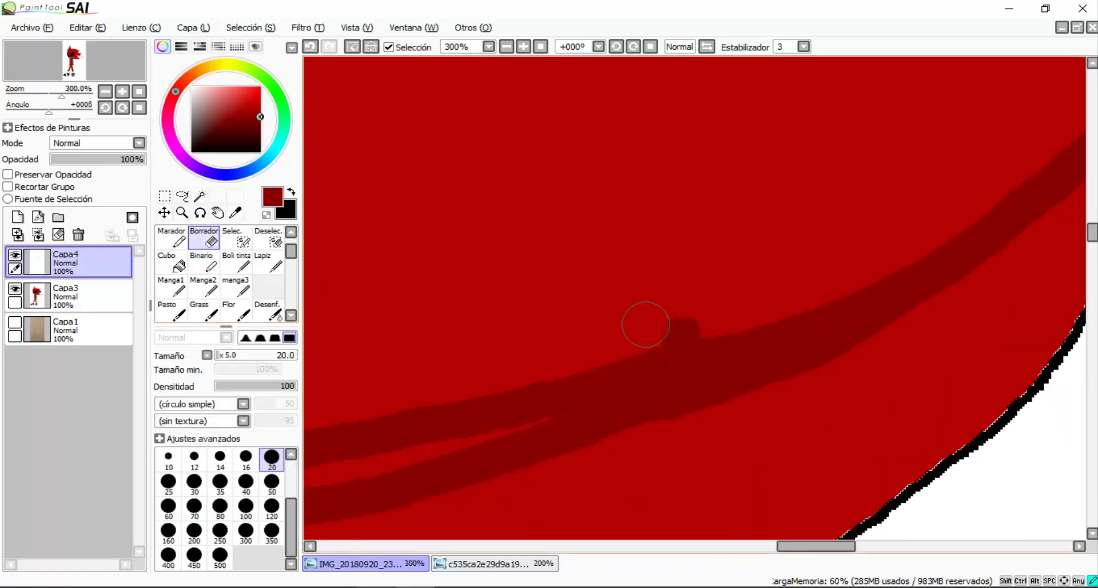
{"action": "scroll", "coordinate": [694, 313], "scroll_direction": "down", "scroll_amount": 2}
{"action": "key", "text": "g"}
{"action": "left_click", "coordinate": [858, 274]}
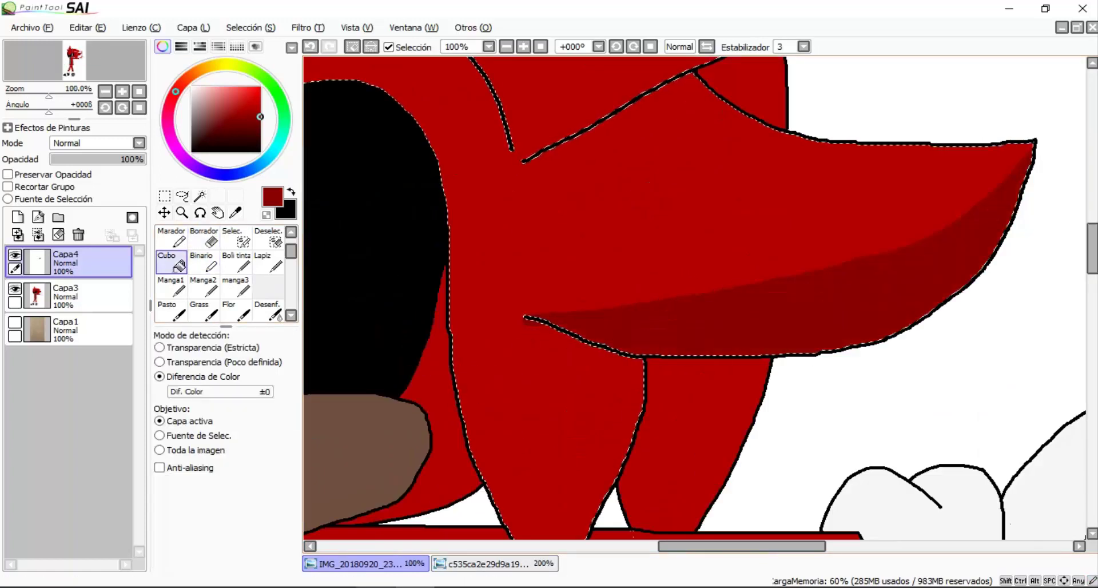
Erase the dark red overspill around the inner end of the lower back quill's outline with the size 20 eraser
{"action": "scroll", "coordinate": [550, 326], "scroll_direction": "up", "scroll_amount": 2}
{"action": "key", "text": "s"}
{"action": "key", "text": "e"}
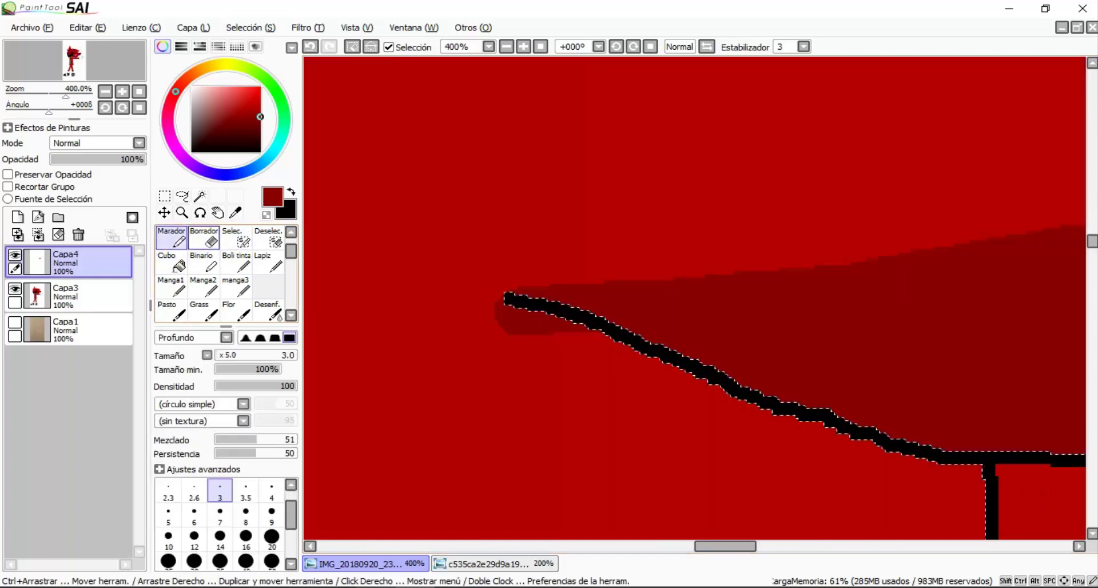
{"action": "scroll", "coordinate": [549, 326], "scroll_direction": "up", "scroll_amount": 2}
{"action": "scroll", "coordinate": [549, 326], "scroll_direction": "down", "scroll_amount": 5}
{"action": "scroll", "coordinate": [549, 326], "scroll_direction": "up", "scroll_amount": 3}
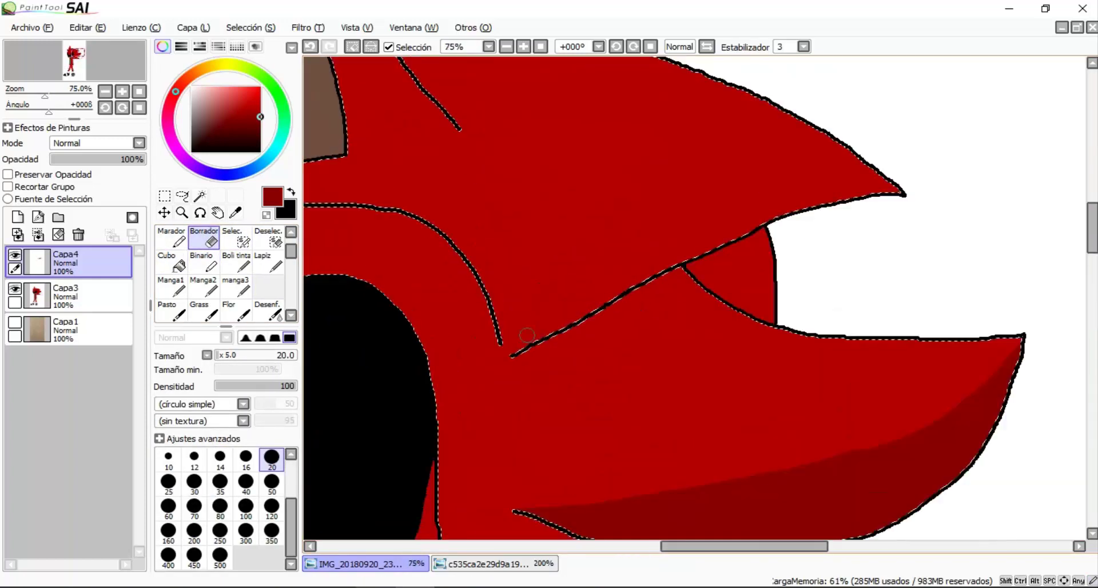
Paint a dark red shading line along the underside of the upper back quill and fill the area below it
{"action": "left_click", "coordinate": [205, 262]}
{"action": "scroll", "coordinate": [462, 464], "scroll_direction": "down", "scroll_amount": 1}
{"action": "mouse_move", "coordinate": [461, 466]}
{"action": "left_mouse_down"}
{"action": "mouse_move", "coordinate": [919, 229]}
{"action": "mouse_move", "coordinate": [1043, 209]}
{"action": "left_mouse_up"}
{"action": "scroll", "coordinate": [1043, 209], "scroll_direction": "down", "scroll_amount": 2}
{"action": "scroll", "coordinate": [694, 298], "scroll_direction": "up", "scroll_amount": 3}
{"action": "key", "text": "g"}
{"action": "scroll", "coordinate": [695, 297], "scroll_direction": "down", "scroll_amount": 4}
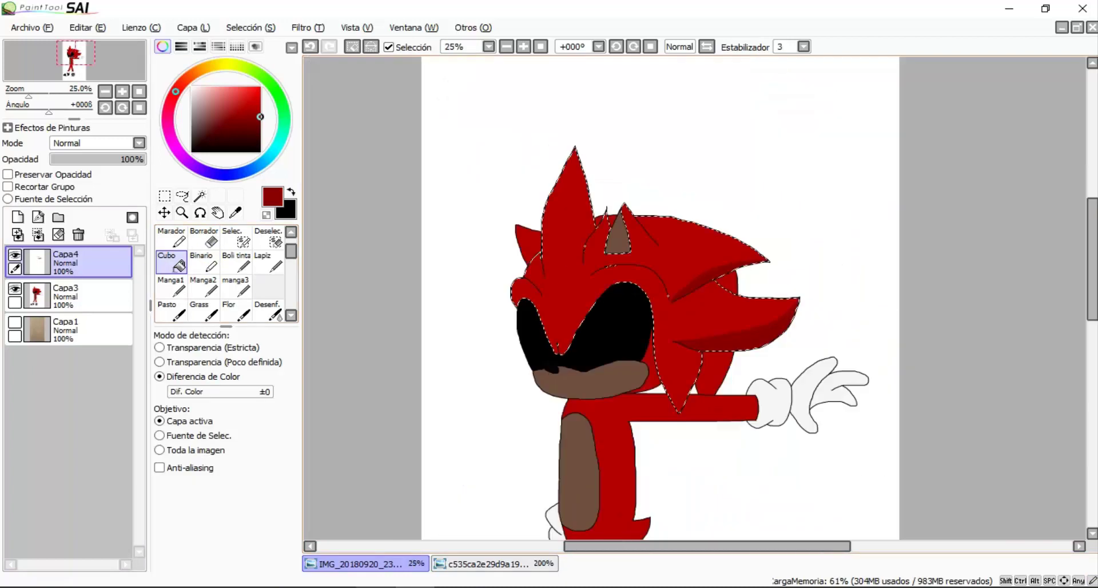
Shade the rear edge of the downward-pointing quill over the arm with a dark red Binario line, redoing strokes as needed, and fill it
{"action": "scroll", "coordinate": [696, 244], "scroll_direction": "up", "scroll_amount": 4}
{"action": "key", "text": "n"}
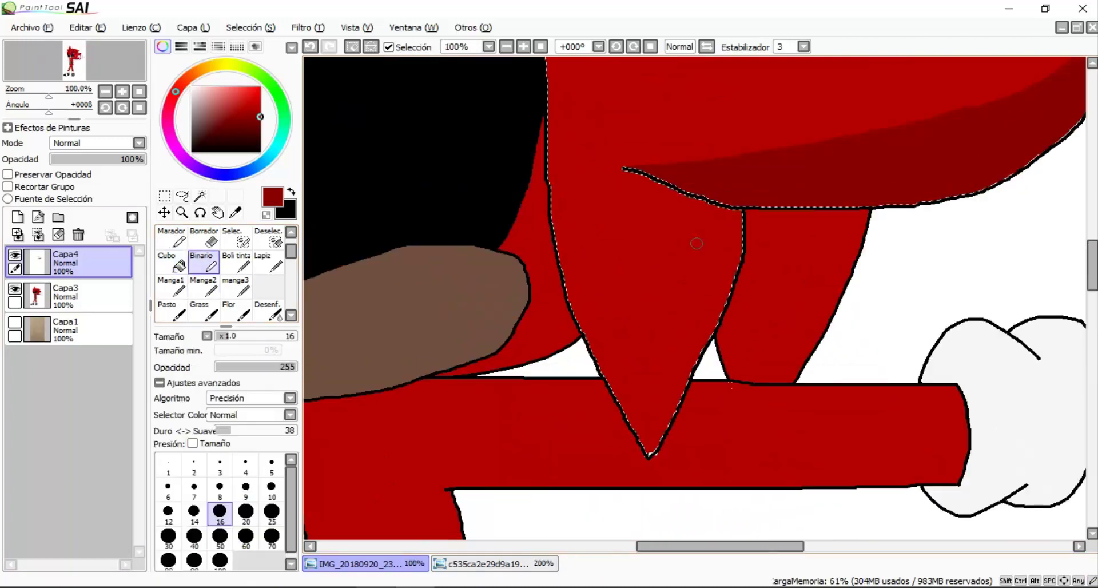
{"action": "key", "text": "ctrl+z"}
{"action": "key", "text": "ctrl+z"}
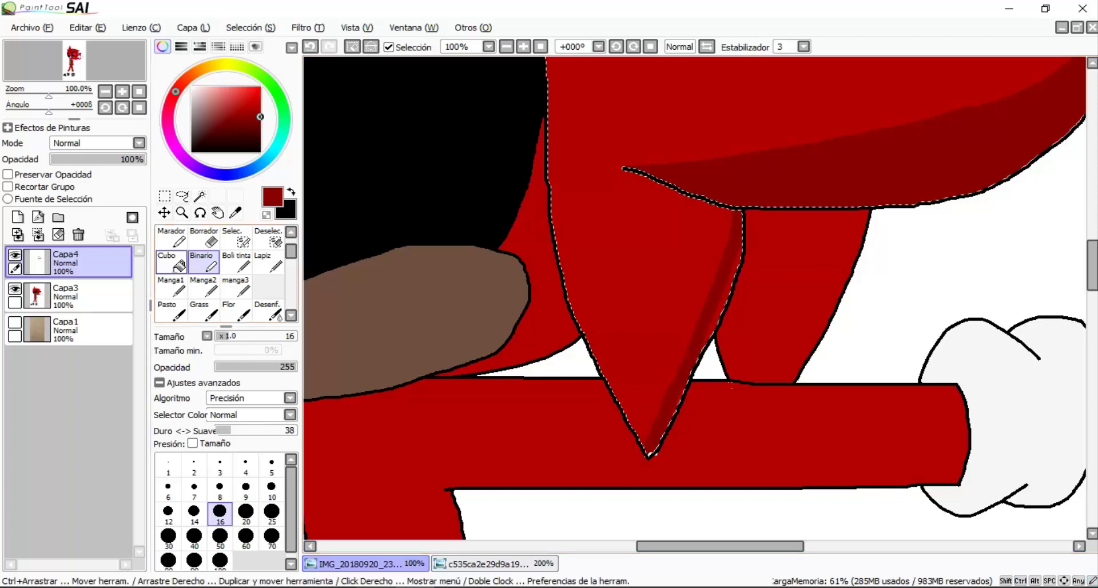
{"action": "scroll", "coordinate": [386, 342], "scroll_direction": "up", "scroll_amount": 2}
{"action": "key", "text": "g"}
{"action": "scroll", "coordinate": [386, 341], "scroll_direction": "down", "scroll_amount": 4}
{"action": "scroll", "coordinate": [386, 341], "scroll_direction": "up", "scroll_amount": 1}
Soften the shading edges on the lower and upper back quills with the Desenf. blur brush at size 30
{"action": "key", "text": "b"}
{"action": "scroll", "coordinate": [490, 268], "scroll_direction": "up", "scroll_amount": 1}
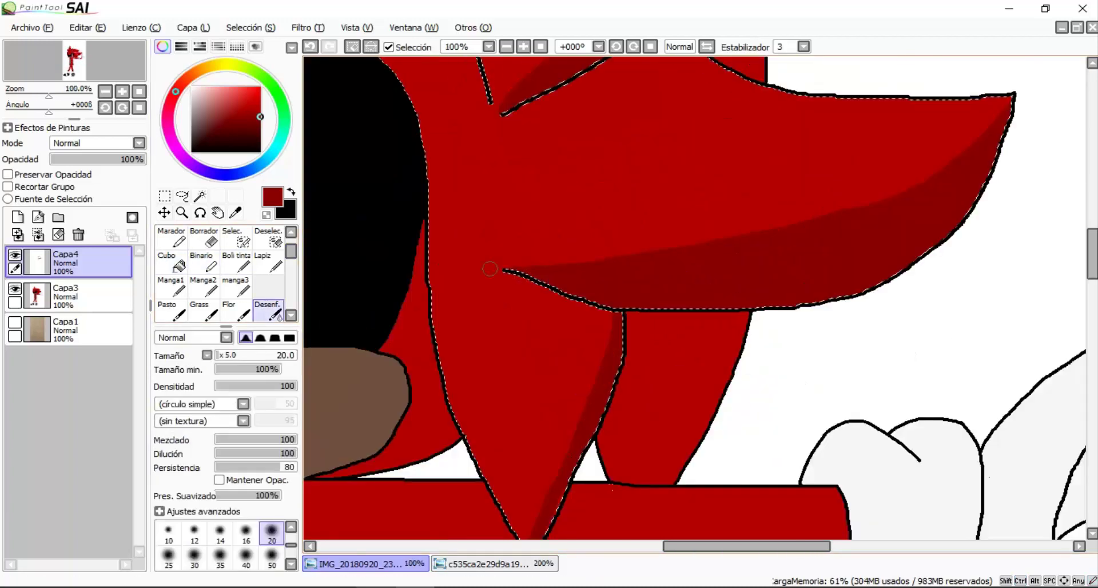
{"action": "key", "text": "bracketright"}
{"action": "key", "text": "bracketright"}
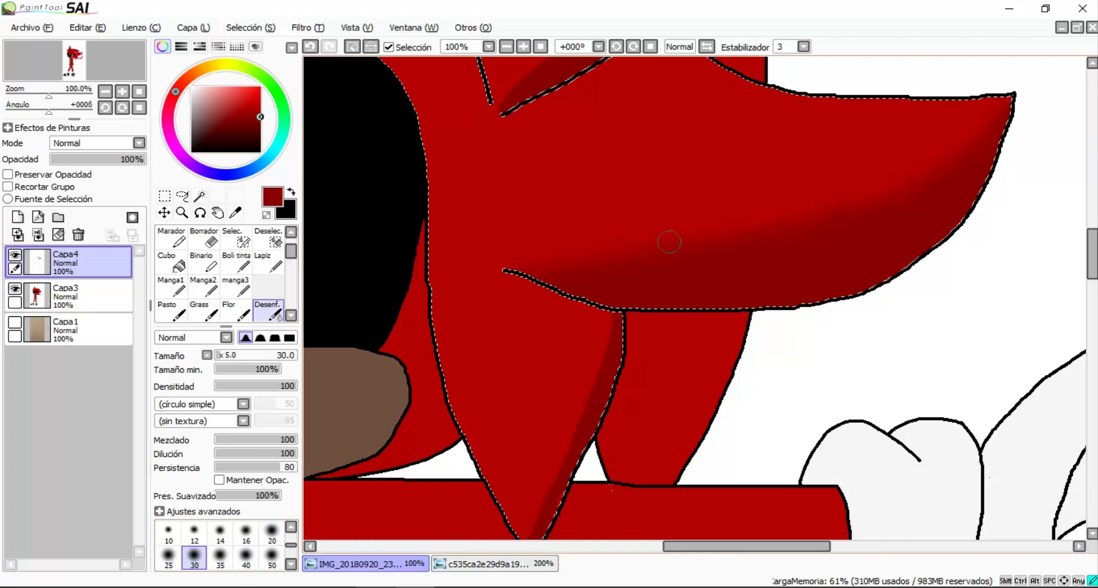
{"action": "scroll", "coordinate": [750, 236], "scroll_direction": "up", "scroll_amount": 3}
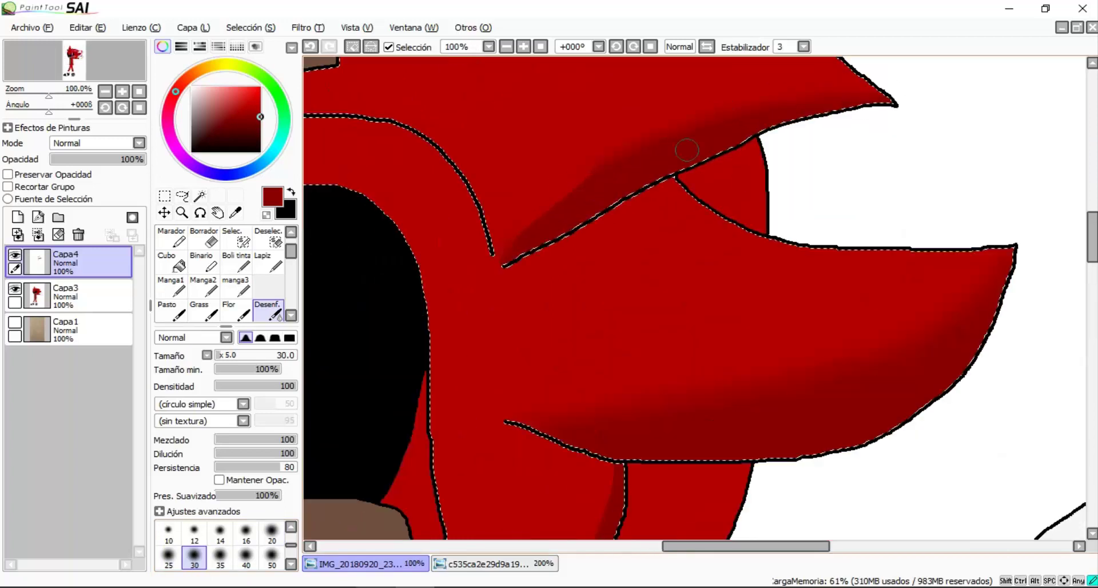
{"action": "scroll", "coordinate": [660, 146], "scroll_direction": "down", "scroll_amount": 3}
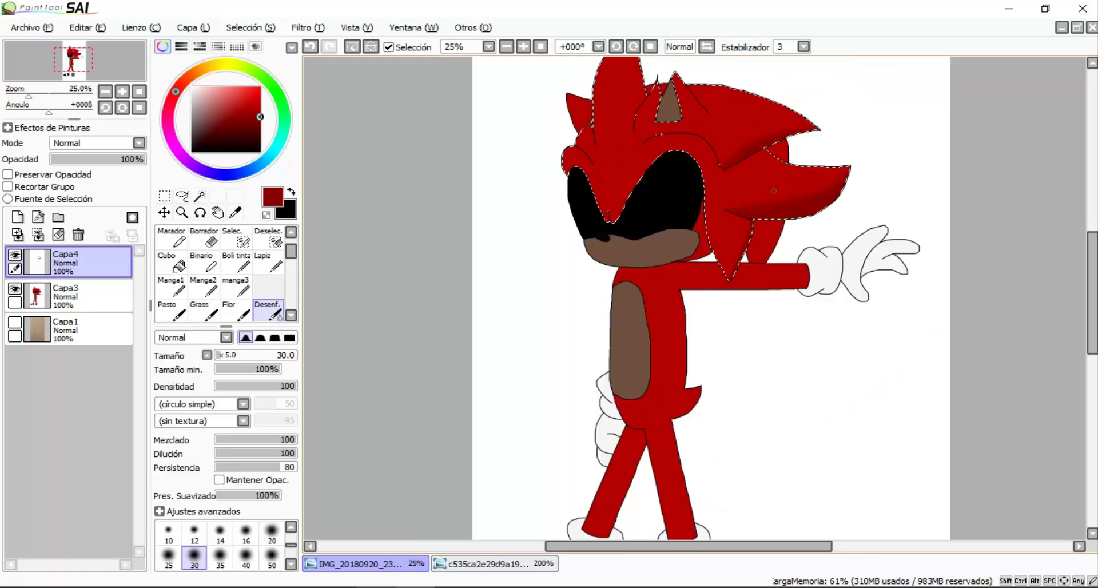
Blur the shading edge along the downward-pointing quill to its tip with the size 30 Desenf. brush
{"action": "scroll", "coordinate": [686, 152], "scroll_direction": "down", "scroll_amount": 3}
{"action": "scroll", "coordinate": [724, 159], "scroll_direction": "up", "scroll_amount": 3}
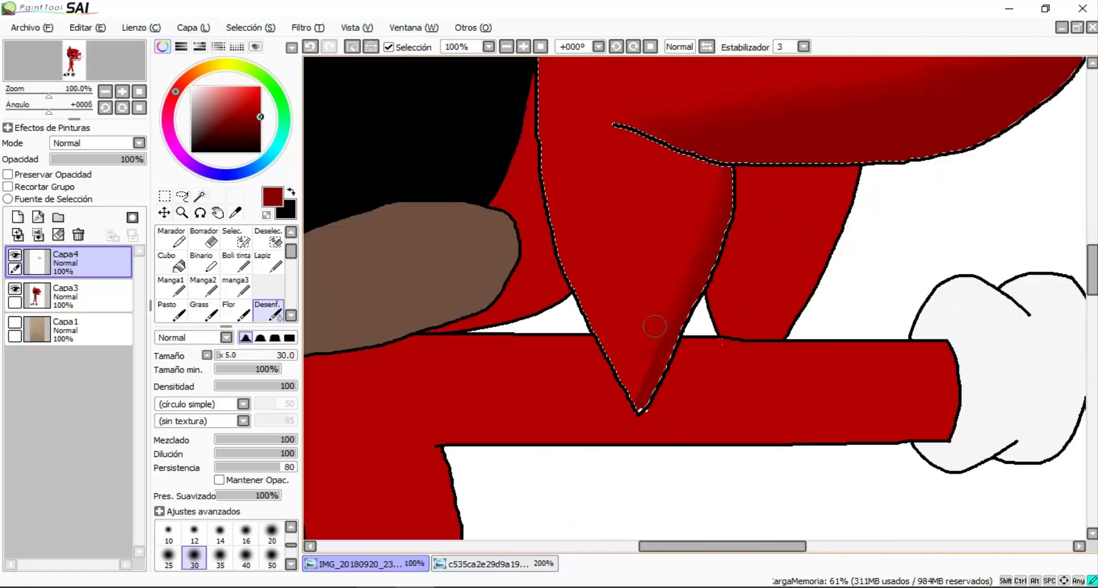
{"action": "scroll", "coordinate": [600, 361], "scroll_direction": "up", "scroll_amount": 2}
{"action": "key", "text": "b"}
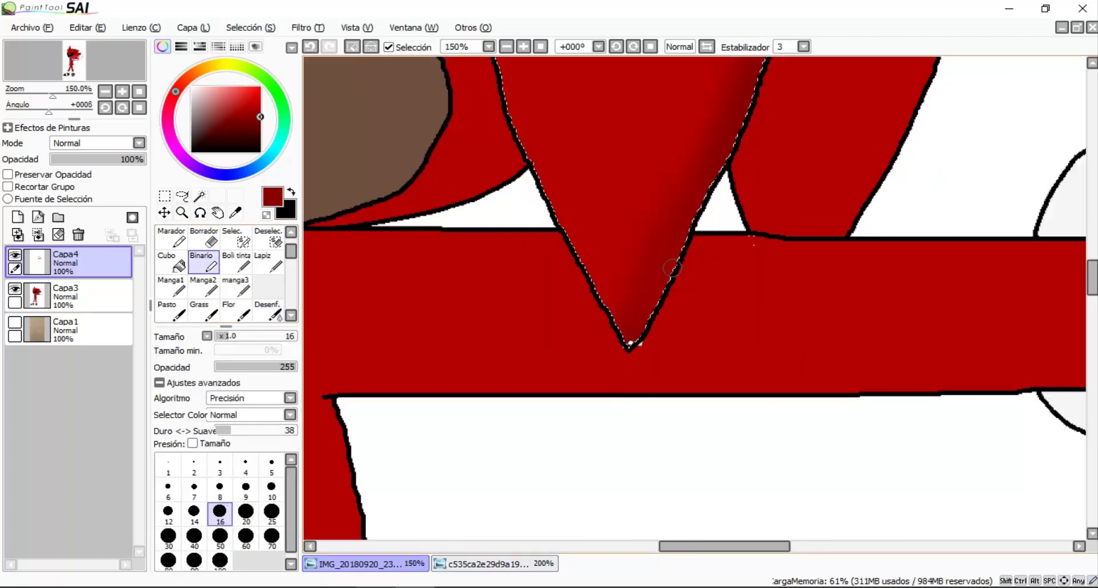
{"action": "key", "text": "b"}
{"action": "scroll", "coordinate": [679, 264], "scroll_direction": "up", "scroll_amount": 1}
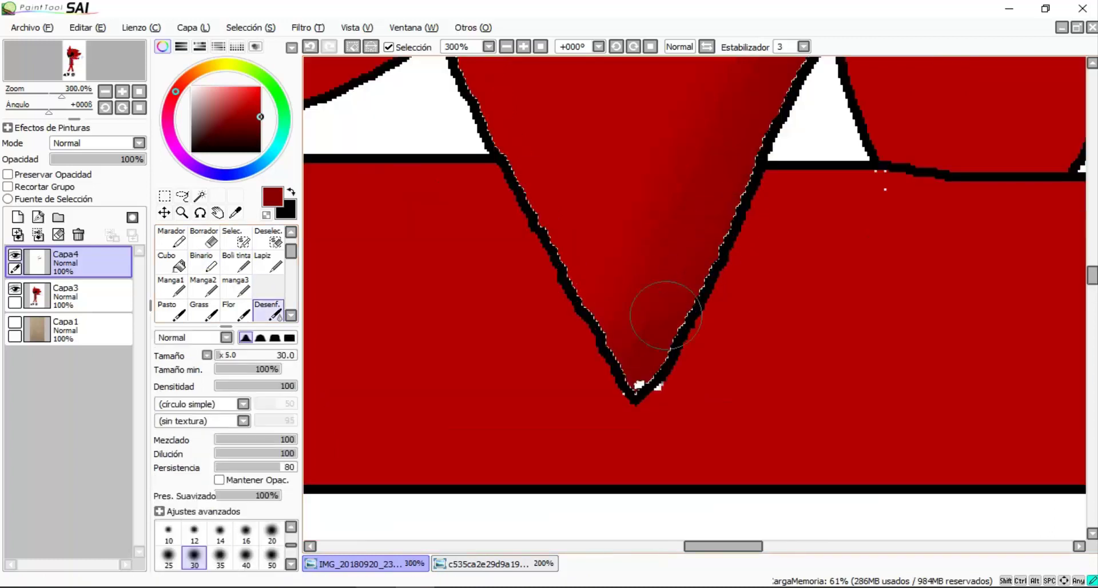
Make Capa3 the active layer and fill the white gaps around the downward-pointing quill's tip with the base red
{"action": "scroll", "coordinate": [658, 309], "scroll_direction": "down", "scroll_amount": 3}
{"action": "scroll", "coordinate": [630, 383], "scroll_direction": "up", "scroll_amount": 1}
{"action": "key", "text": "b"}
{"action": "scroll", "coordinate": [507, 194], "scroll_direction": "up", "scroll_amount": 4}
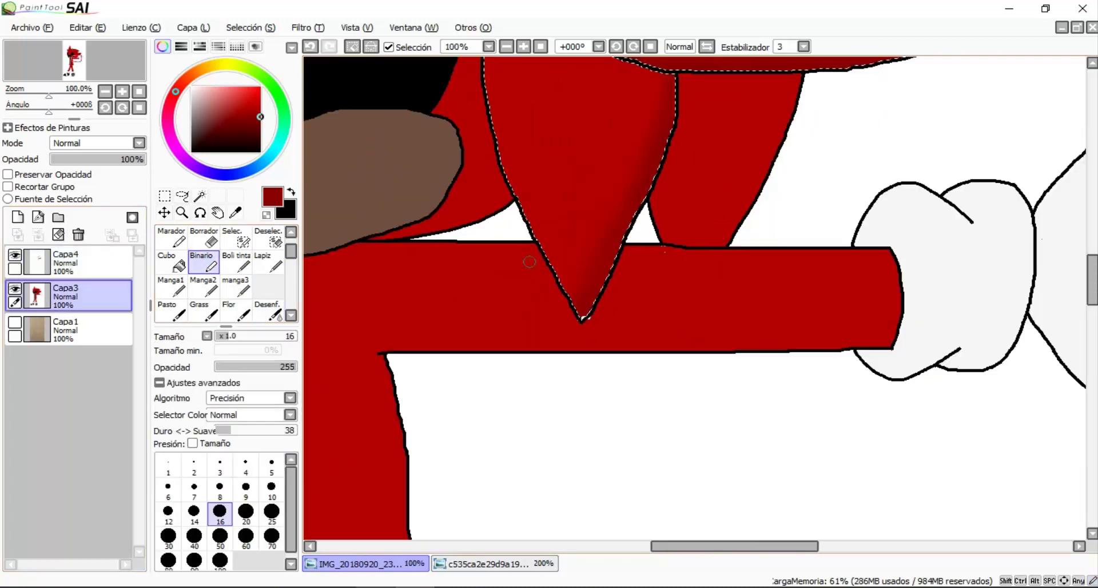
{"action": "scroll", "coordinate": [539, 440], "scroll_direction": "up", "scroll_amount": 6}
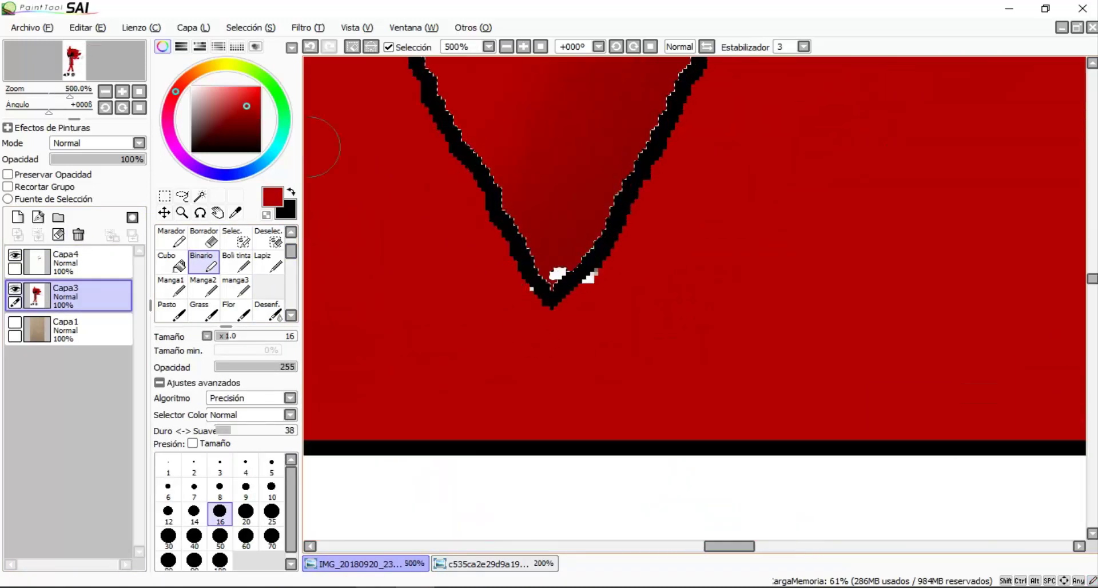
{"action": "key", "text": "g"}
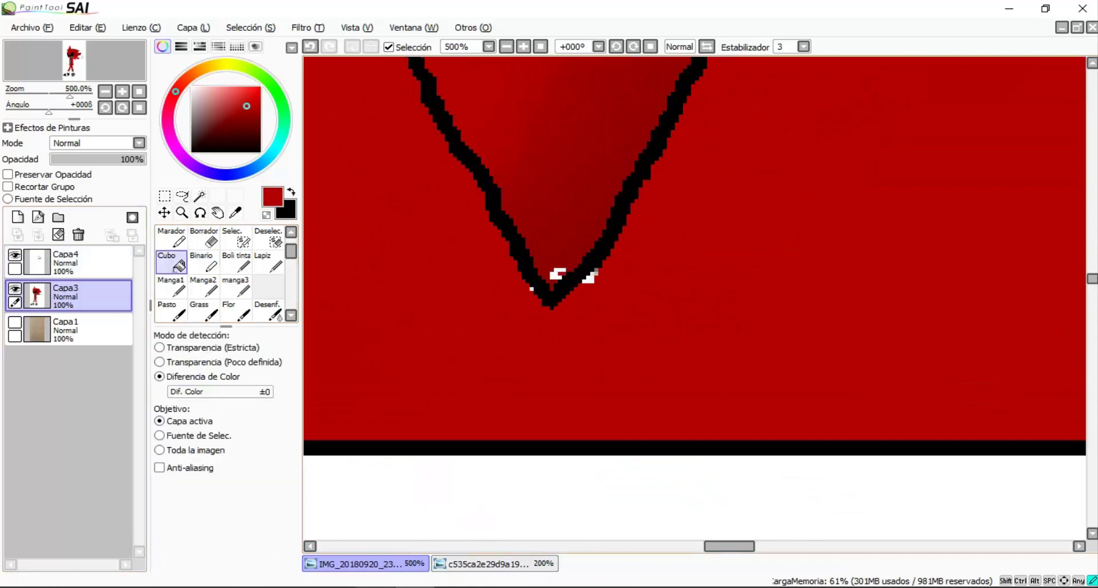
{"action": "scroll", "coordinate": [556, 267], "scroll_direction": "up", "scroll_amount": 4}
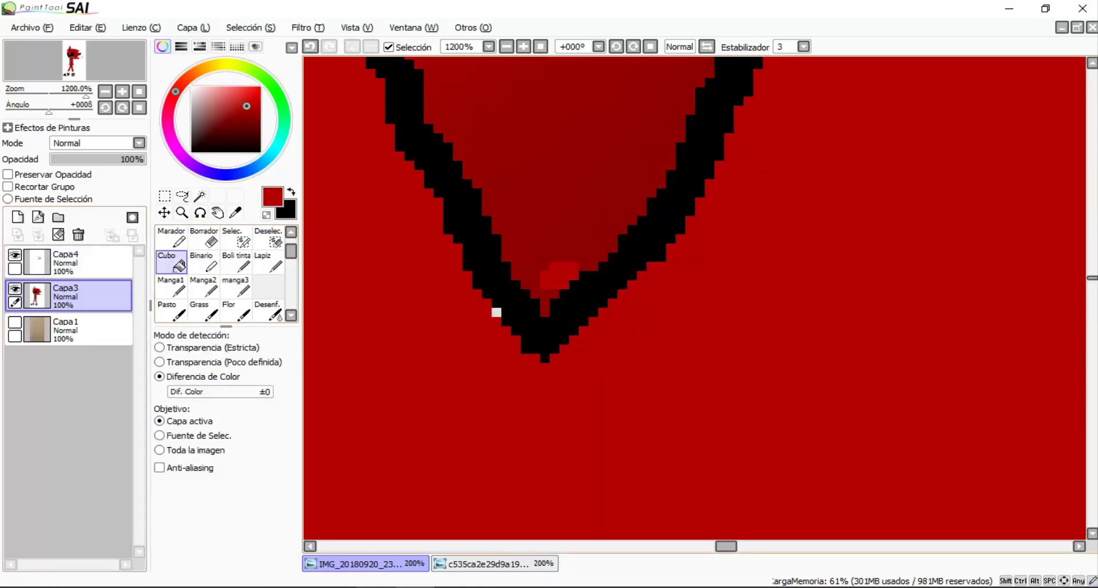
Reselect the red head and quill area on Capa3 with the Magic Wand and restore the dark red shading colour
{"action": "key", "text": "w"}
{"action": "scroll", "coordinate": [549, 349], "scroll_direction": "down", "scroll_amount": 10}
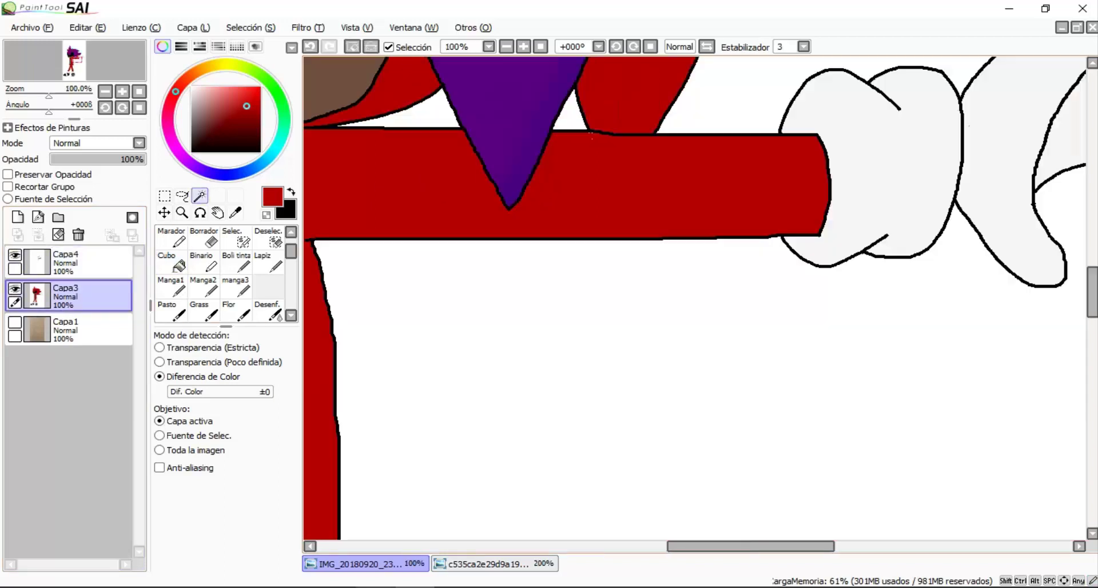
{"action": "key", "text": "b"}
{"action": "left_click_drag", "start_coordinate": [539, 249], "coordinate": [522, 318]}
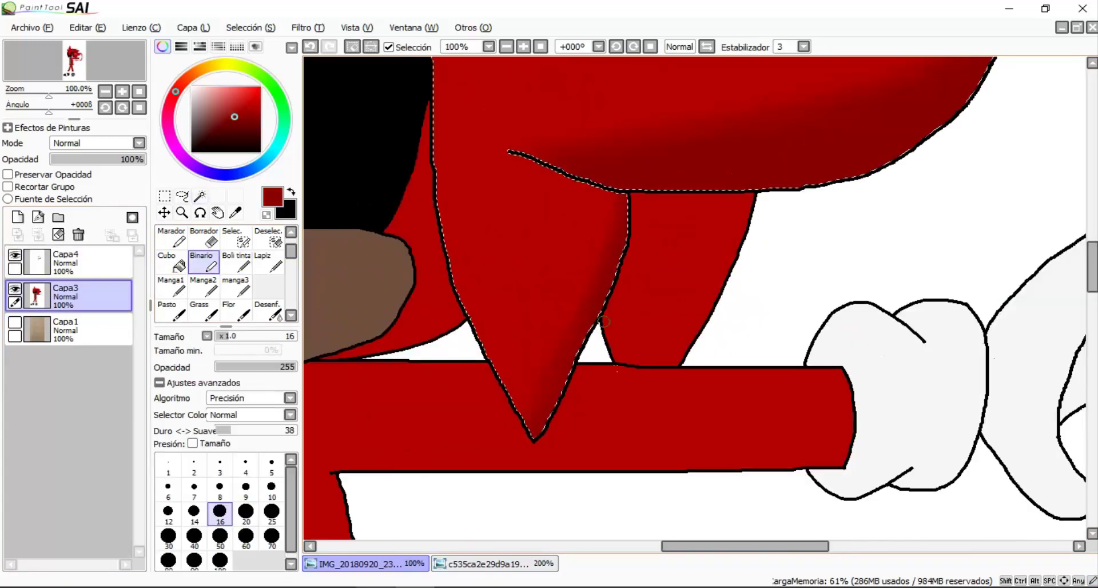
Try painting a brighter red highlight line around the small brow bump beside the smaller eye on Capa3 and filling the area above it
{"action": "scroll", "coordinate": [541, 434], "scroll_direction": "down", "scroll_amount": 5}
{"action": "scroll", "coordinate": [540, 435], "scroll_direction": "up", "scroll_amount": 3}
{"action": "scroll", "coordinate": [541, 435], "scroll_direction": "down", "scroll_amount": 2}
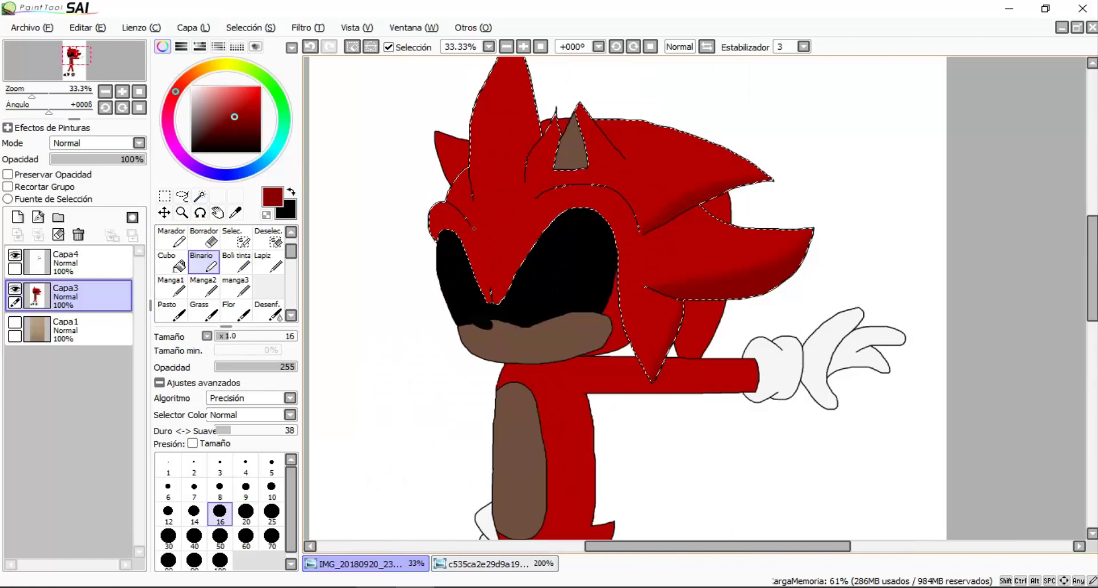
{"action": "scroll", "coordinate": [540, 434], "scroll_direction": "up", "scroll_amount": 3}
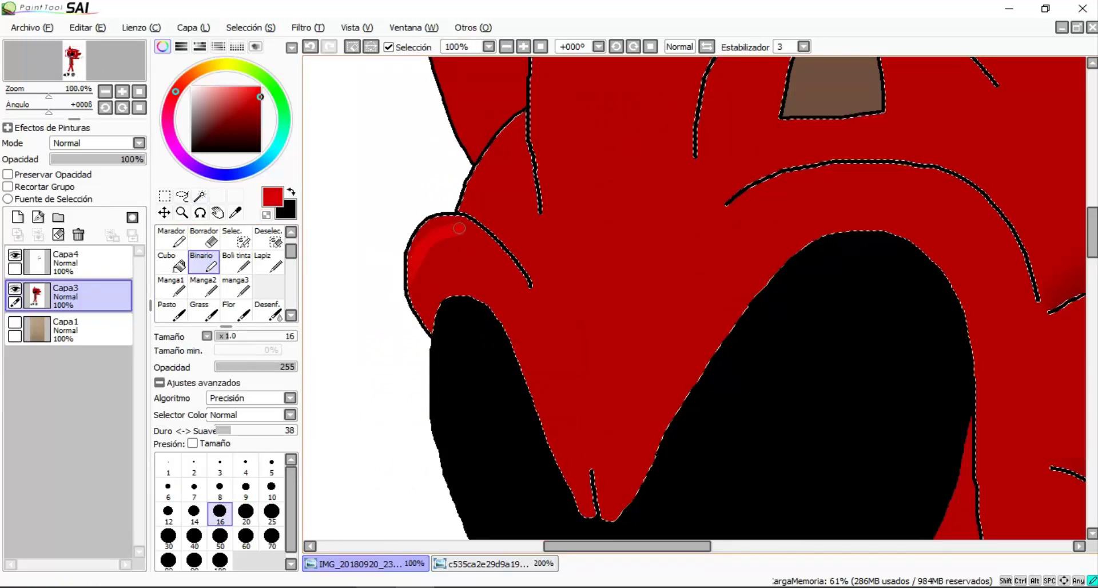
{"action": "scroll", "coordinate": [459, 228], "scroll_direction": "down", "scroll_amount": 2}
{"action": "scroll", "coordinate": [728, 351], "scroll_direction": "up", "scroll_amount": 3}
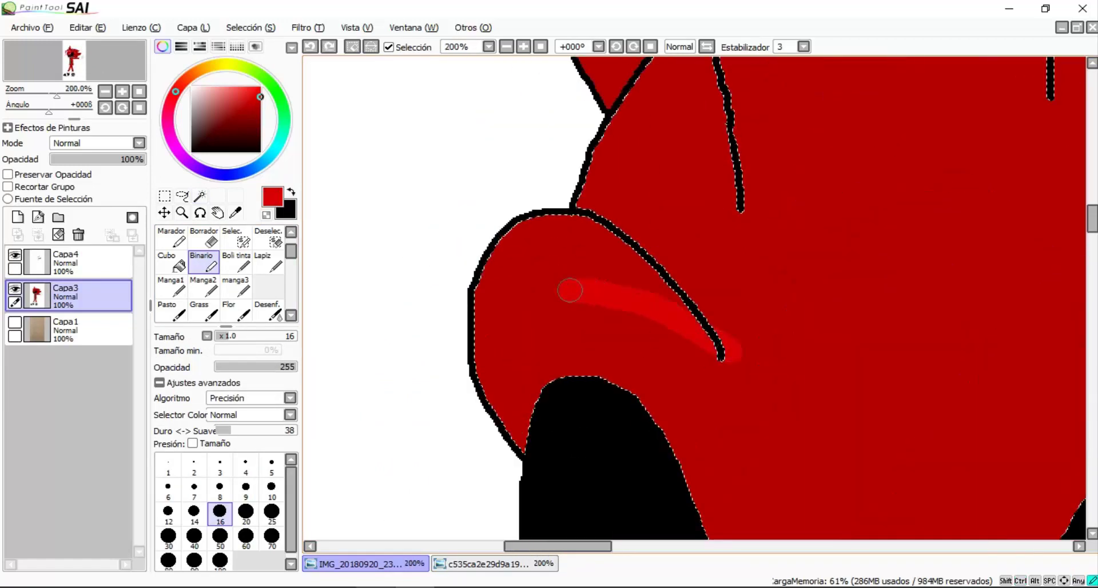
{"action": "left_click", "coordinate": [171, 261]}
{"action": "left_click", "coordinate": [544, 252]}
{"action": "scroll", "coordinate": [582, 367], "scroll_direction": "down", "scroll_amount": 1}
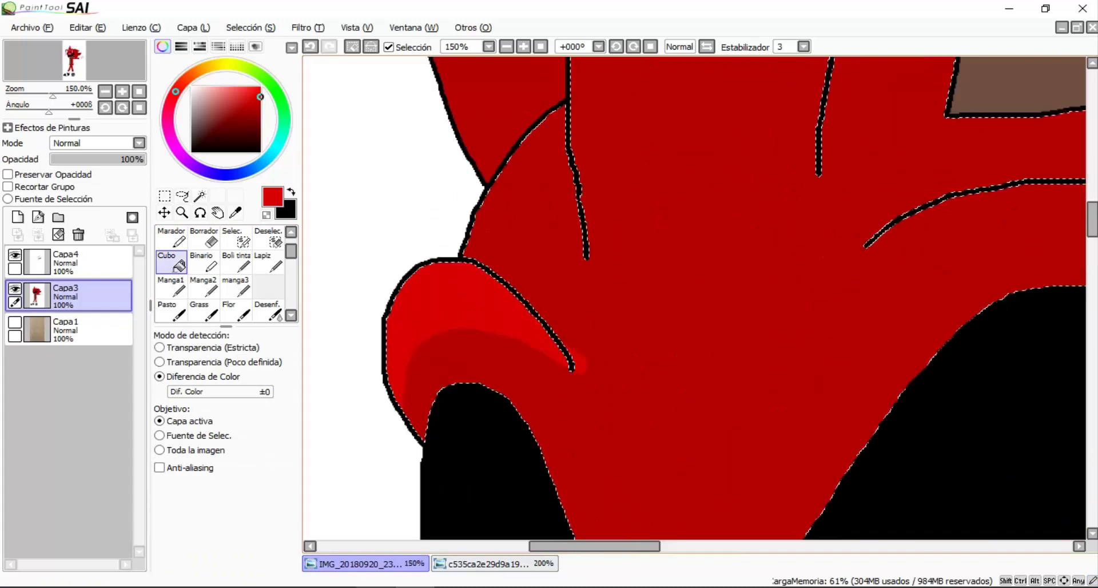
Try erasing the highlight overspill at the end of the small brow line and undo the highlight work on Capa3
{"action": "left_click", "coordinate": [204, 237]}
{"action": "scroll", "coordinate": [582, 367], "scroll_direction": "up", "scroll_amount": 3}
{"action": "left_click_drag", "start_coordinate": [552, 292], "coordinate": [580, 395]}
{"action": "key", "text": "ctrl+z"}
{"action": "scroll", "coordinate": [543, 392], "scroll_direction": "down", "scroll_amount": 3}
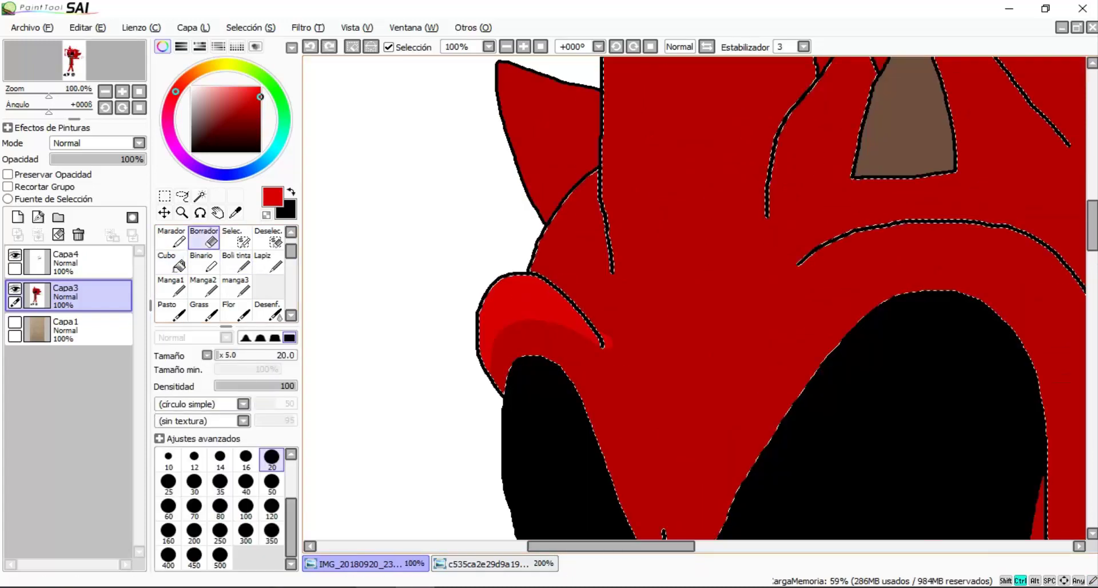
Make Capa4 the active layer and paint a bright red highlight line around the small brow bump with the Binario pen, redoing unsatisfactory strokes
{"action": "left_click", "coordinate": [91, 262]}
{"action": "left_click", "coordinate": [204, 262]}
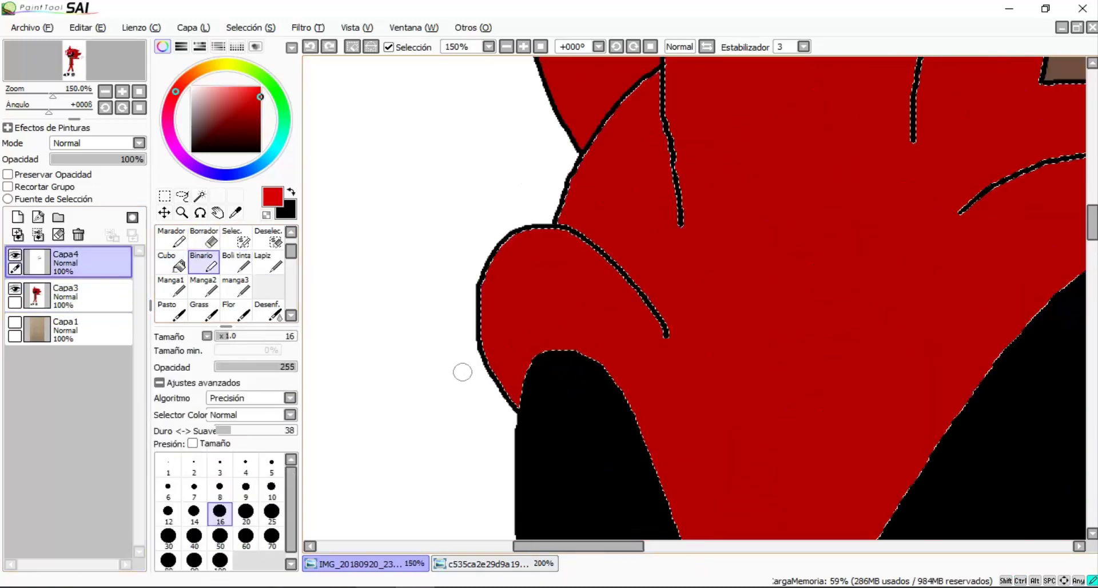
{"action": "left_click_drag", "start_coordinate": [598, 293], "coordinate": [646, 329]}
{"action": "key", "text": "ctrl+z"}
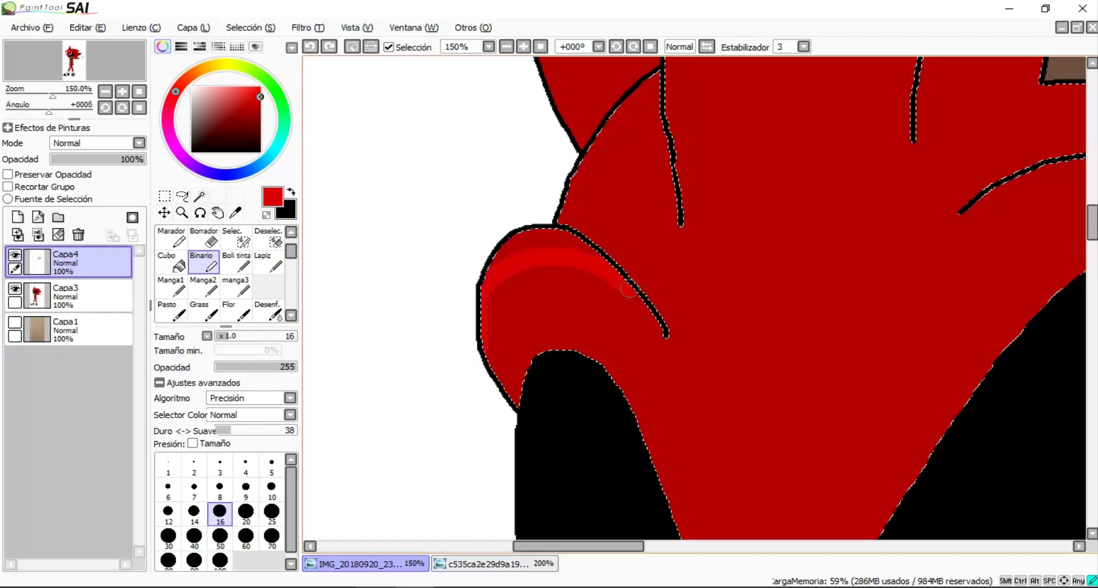
{"action": "key", "text": "ctrl+z"}
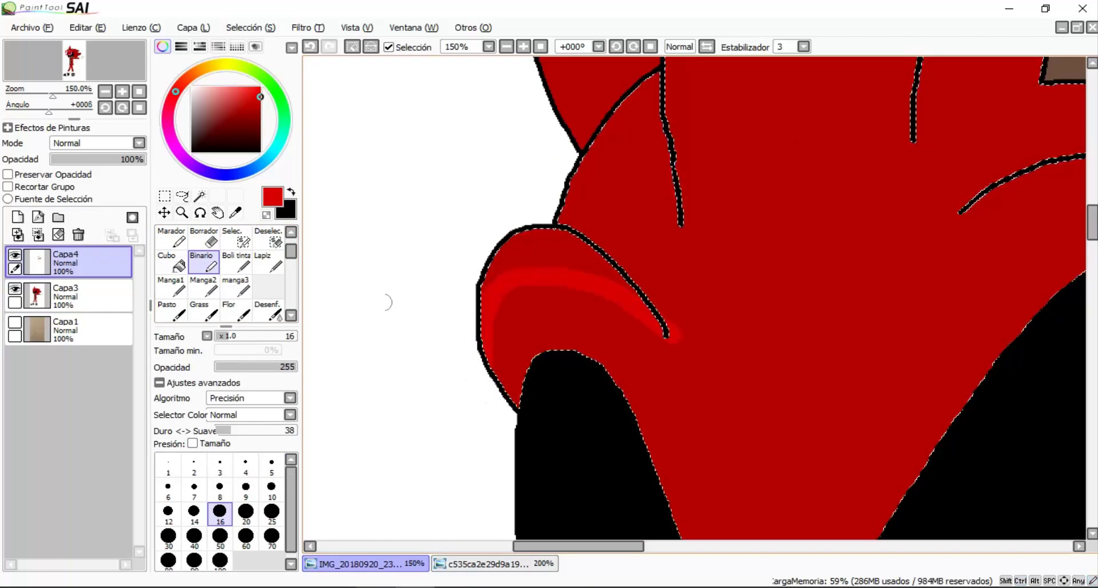
Erase the highlight overspill past the end of the small brow line and fill the area above the highlight line with bright red
{"action": "key", "text": "e"}
{"action": "scroll", "coordinate": [686, 336], "scroll_direction": "up", "scroll_amount": 3}
{"action": "scroll", "coordinate": [595, 368], "scroll_direction": "down", "scroll_amount": 5}
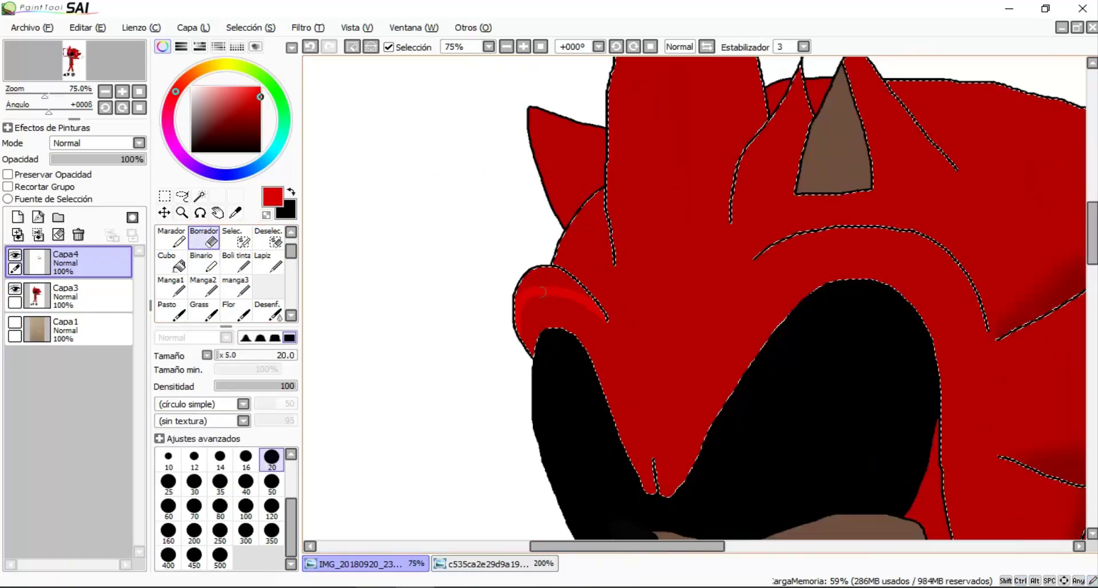
{"action": "scroll", "coordinate": [596, 368], "scroll_direction": "up", "scroll_amount": 4}
{"action": "key", "text": "g"}
{"action": "left_click", "coordinate": [600, 257]}
Soften the small brow's highlight edge with the size 30 Desenf. blur brush
{"action": "key", "text": "b"}
{"action": "mouse_move", "coordinate": [456, 437]}
{"action": "left_mouse_down"}
{"action": "mouse_move", "coordinate": [510, 487]}
{"action": "mouse_move", "coordinate": [571, 323]}
{"action": "left_mouse_up"}
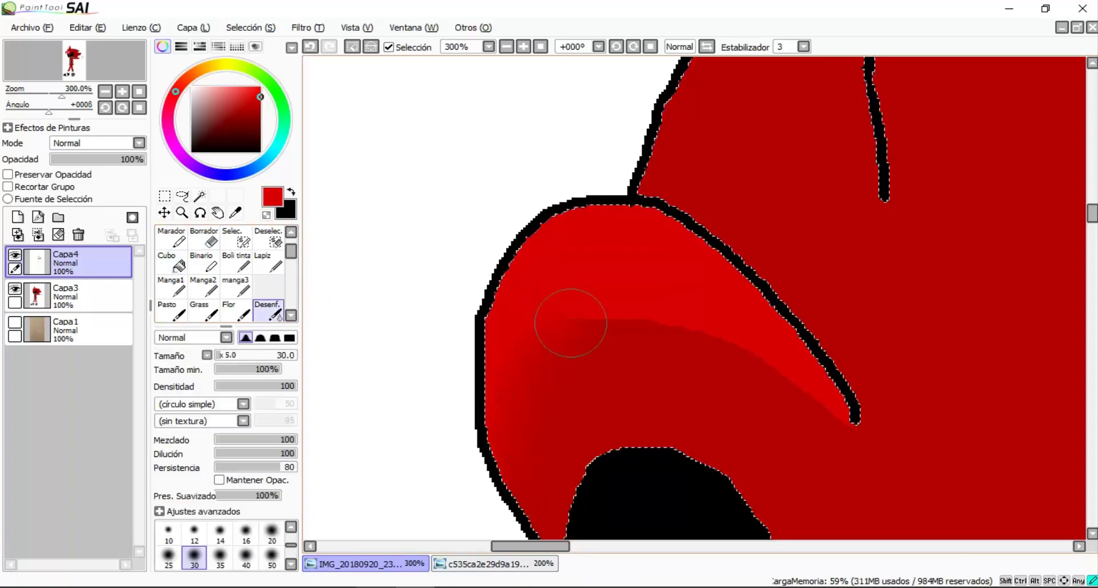
{"action": "scroll", "coordinate": [513, 462], "scroll_direction": "down", "scroll_amount": 3}
{"action": "scroll", "coordinate": [515, 320], "scroll_direction": "up", "scroll_amount": 2}
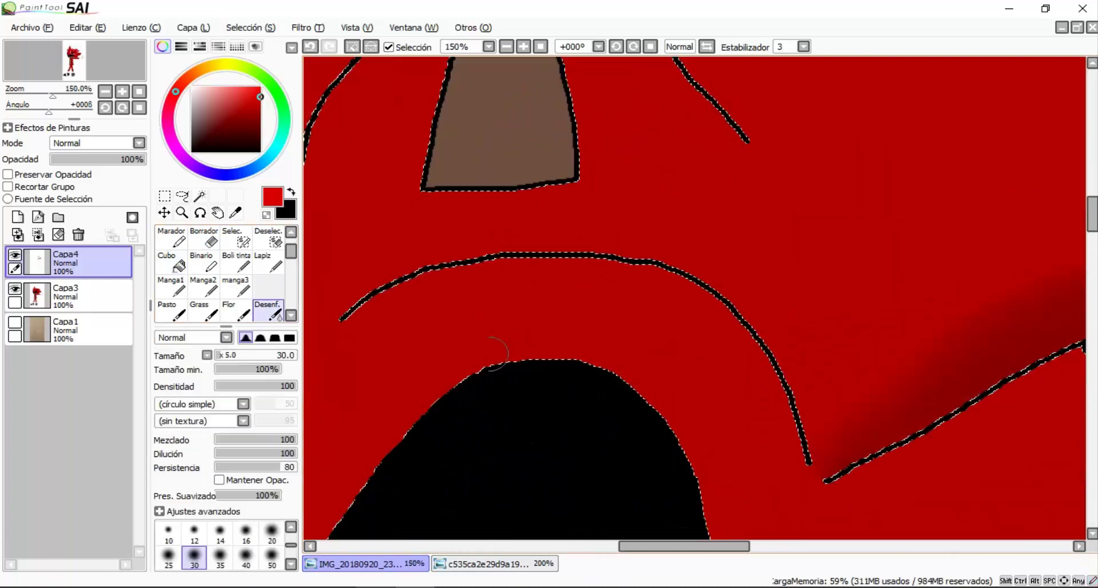
Paint a bright red highlight line beneath the arched brow line over the larger eye with the Binario pen, redoing the first stroke
{"action": "key", "text": "n"}
{"action": "left_click_drag", "start_coordinate": [342, 318], "coordinate": [539, 297]}
{"action": "key", "text": "ctrl+z"}
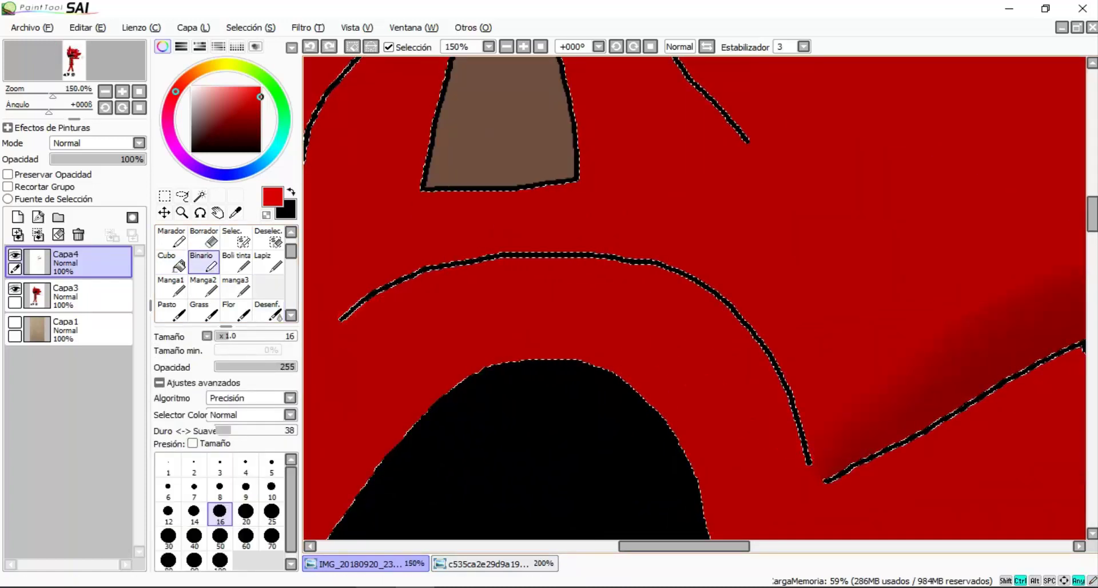
{"action": "left_click_drag", "start_coordinate": [335, 314], "coordinate": [387, 303]}
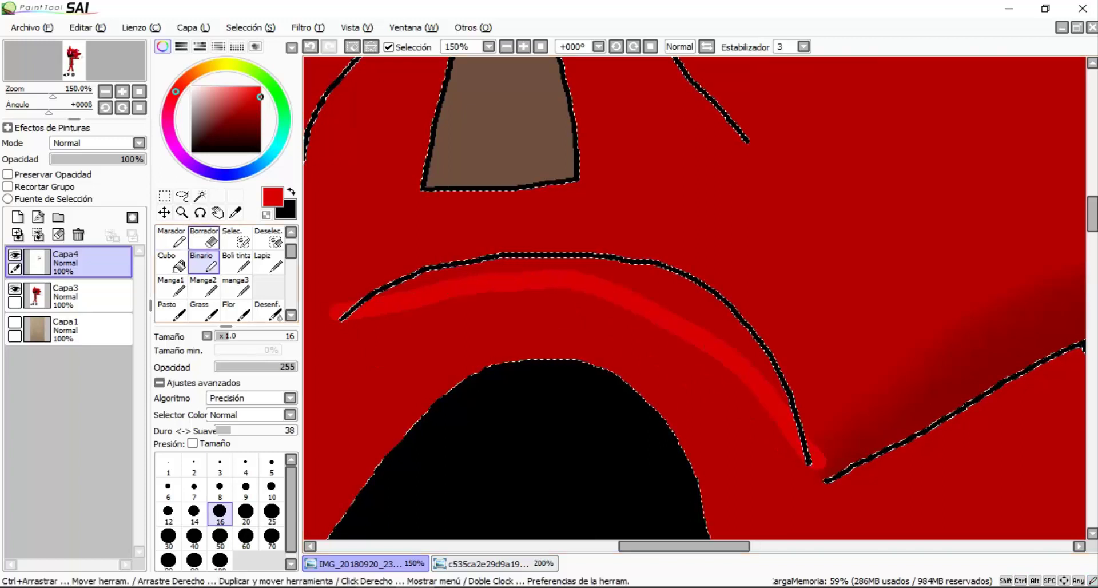
Erase the highlight overspill outside the arched brow line, redoing the first attempt, and fill the gap beneath the line with bright red
{"action": "key", "text": "e"}
{"action": "scroll", "coordinate": [502, 282], "scroll_direction": "up", "scroll_amount": 4}
{"action": "left_click_drag", "start_coordinate": [502, 281], "coordinate": [441, 294]}
{"action": "scroll", "coordinate": [391, 302], "scroll_direction": "down", "scroll_amount": 2}
{"action": "scroll", "coordinate": [391, 302], "scroll_direction": "up", "scroll_amount": 4}
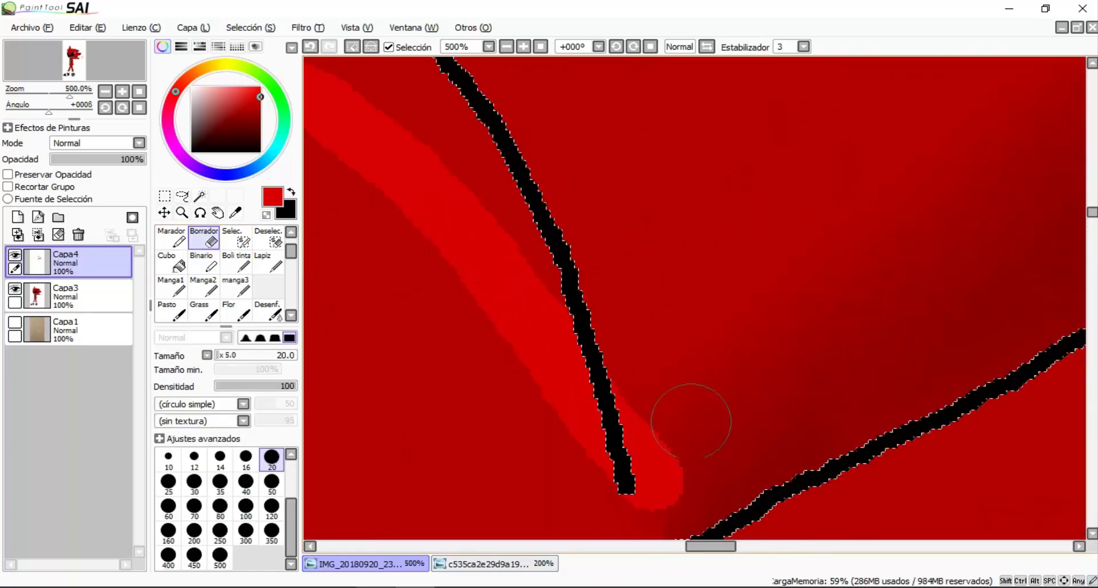
{"action": "scroll", "coordinate": [672, 447], "scroll_direction": "down", "scroll_amount": 6}
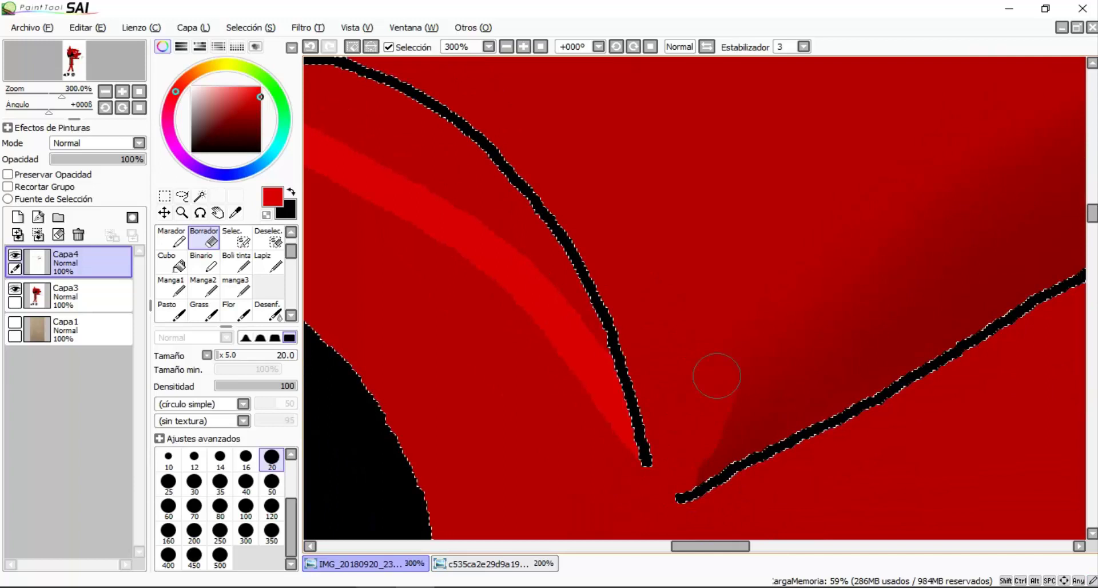
{"action": "key", "text": "ctrl+z"}
{"action": "scroll", "coordinate": [611, 416], "scroll_direction": "up", "scroll_amount": 5}
{"action": "mouse_move", "coordinate": [611, 416]}
{"action": "left_mouse_down"}
{"action": "mouse_move", "coordinate": [631, 371]}
{"action": "mouse_move", "coordinate": [646, 401]}
{"action": "mouse_move", "coordinate": [631, 443]}
{"action": "mouse_move", "coordinate": [625, 326]}
{"action": "left_mouse_up"}
{"action": "scroll", "coordinate": [625, 326], "scroll_direction": "down", "scroll_amount": 6}
{"action": "left_click", "coordinate": [457, 251]}
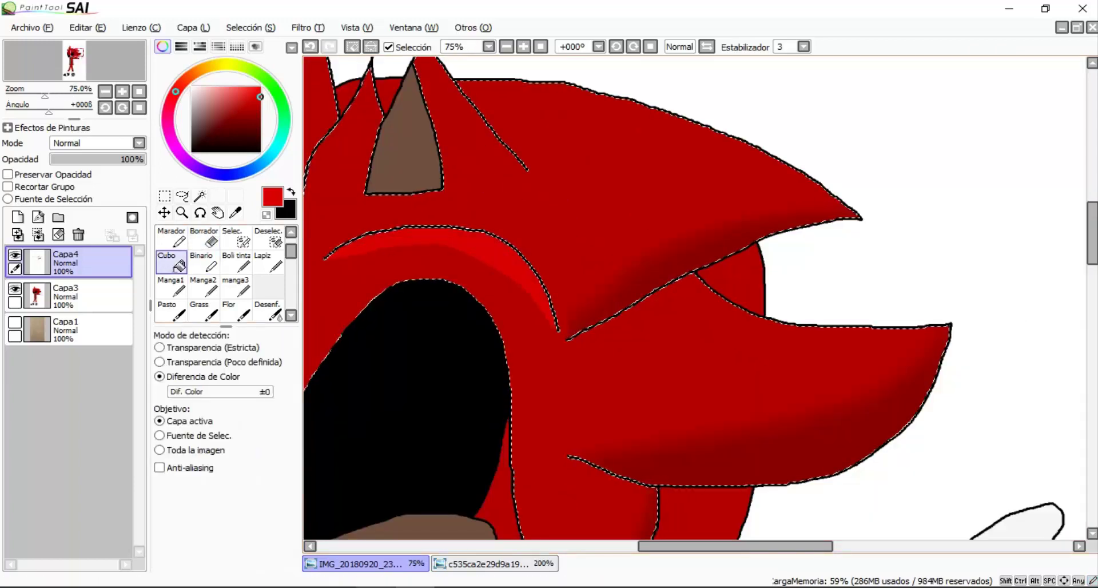
Soften the arched brow's bright red highlight edge with the size 30 Desenf. blur brush
{"action": "scroll", "coordinate": [658, 243], "scroll_direction": "up", "scroll_amount": 2}
{"action": "left_click", "coordinate": [268, 309]}
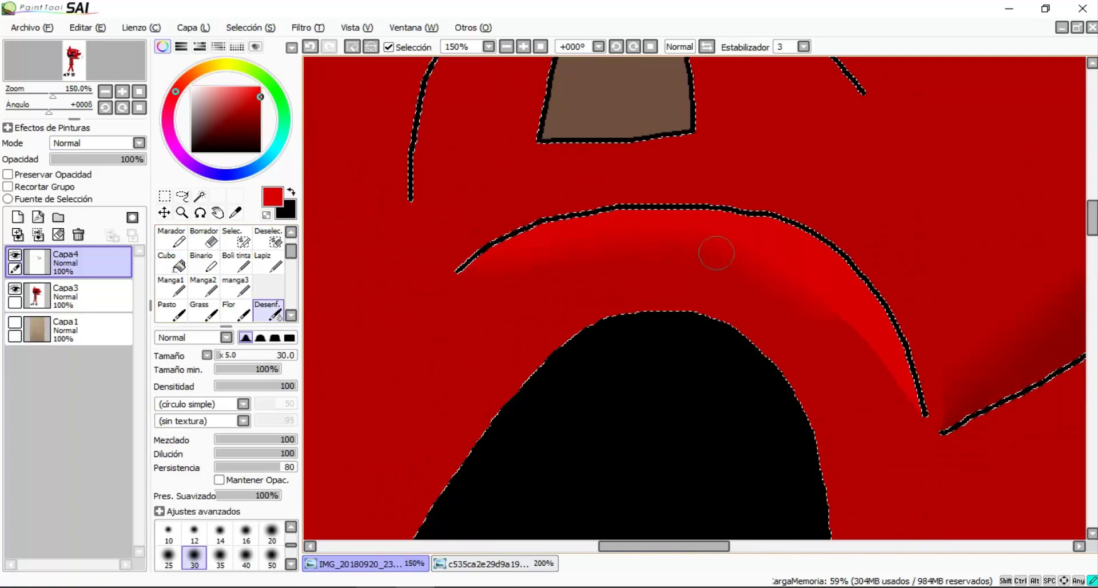
{"action": "scroll", "coordinate": [844, 347], "scroll_direction": "down", "scroll_amount": 4}
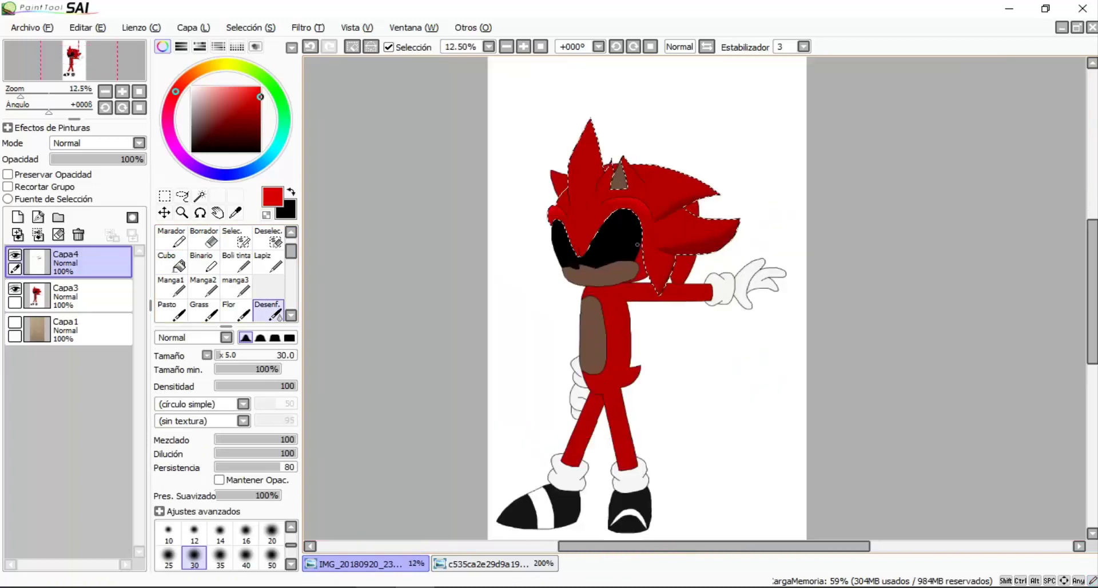
Sample the muzzle's brown, select the muzzle area on Capa3 with the magic wand, and make Capa4 active again
{"action": "scroll", "coordinate": [589, 319], "scroll_direction": "up", "scroll_amount": 3}
{"action": "left_click", "coordinate": [589, 303], "text": "alt"}
{"action": "scroll", "coordinate": [589, 319], "scroll_direction": "up", "scroll_amount": 1}
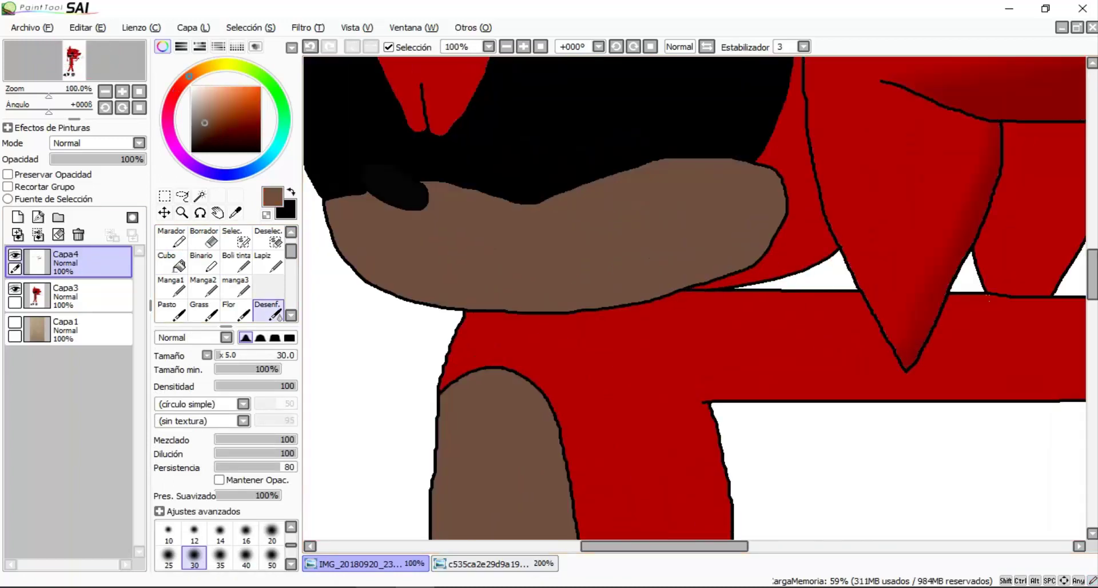
{"action": "left_click", "coordinate": [66, 295]}
{"action": "left_click", "coordinate": [199, 196]}
{"action": "left_click", "coordinate": [555, 246]}
{"action": "left_click", "coordinate": [66, 262]}
Paint a dark brown shading line along the muzzle's lower edge with the size 16 Binario pen and fill the area below it
{"action": "left_click", "coordinate": [203, 260]}
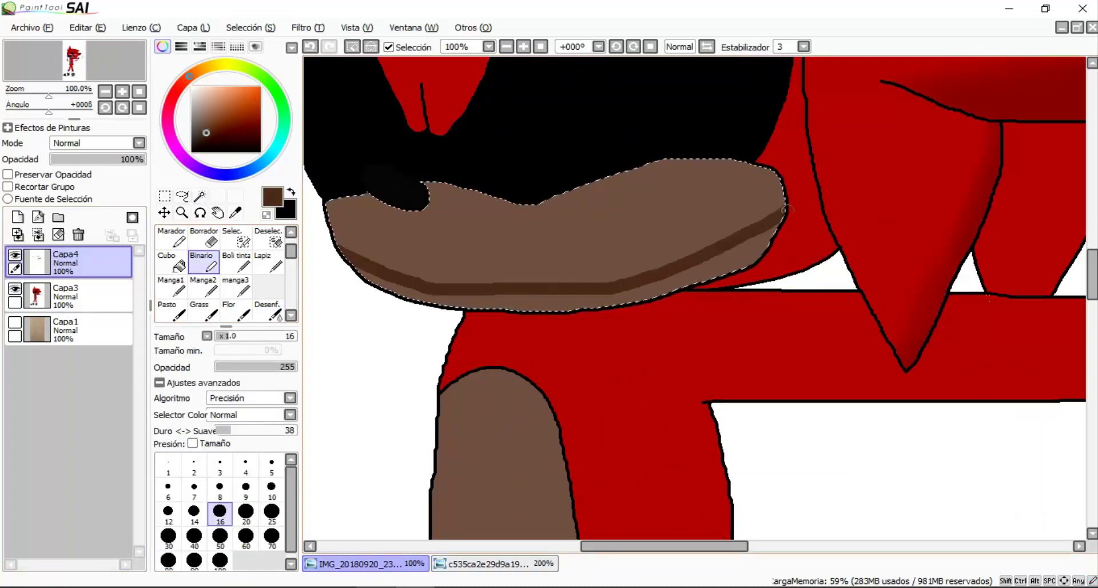
{"action": "left_click", "coordinate": [172, 263]}
{"action": "left_click", "coordinate": [572, 298]}
Blend the muzzle's dark brown shading into the base brown with the size 30 Desenf. blur brush
{"action": "scroll", "coordinate": [240, 268], "scroll_direction": "down", "scroll_amount": 3}
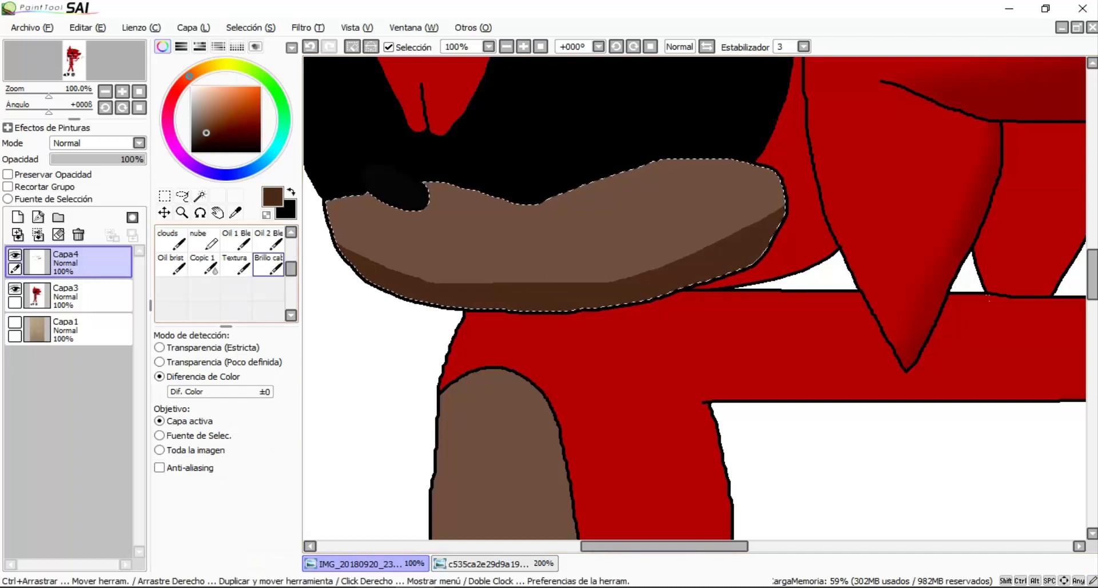
{"action": "scroll", "coordinate": [240, 269], "scroll_direction": "up", "scroll_amount": 2}
{"action": "left_click", "coordinate": [268, 264]}
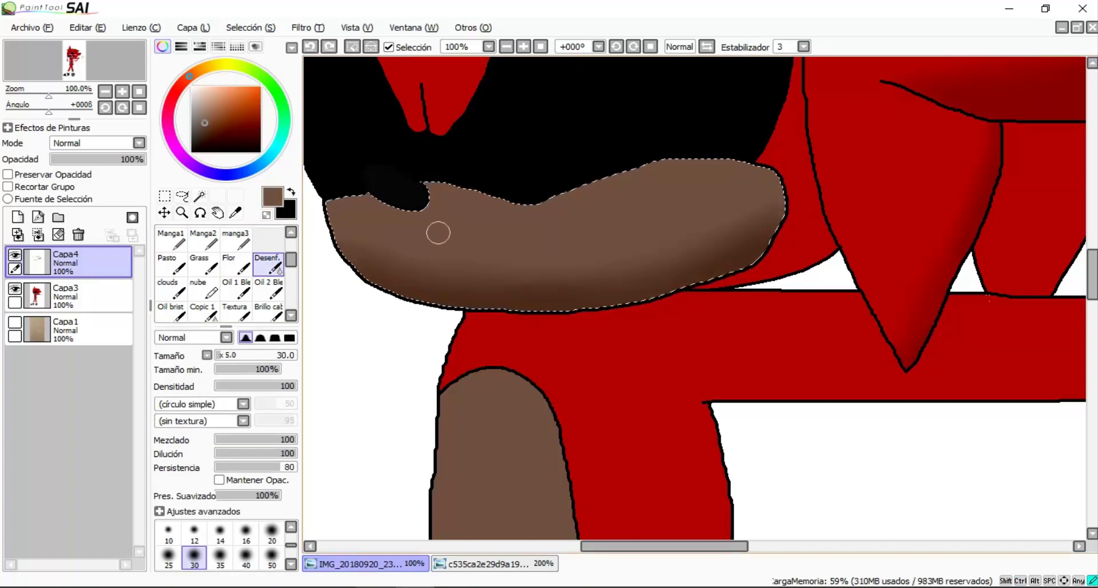
{"action": "scroll", "coordinate": [438, 233], "scroll_direction": "up", "scroll_amount": 1}
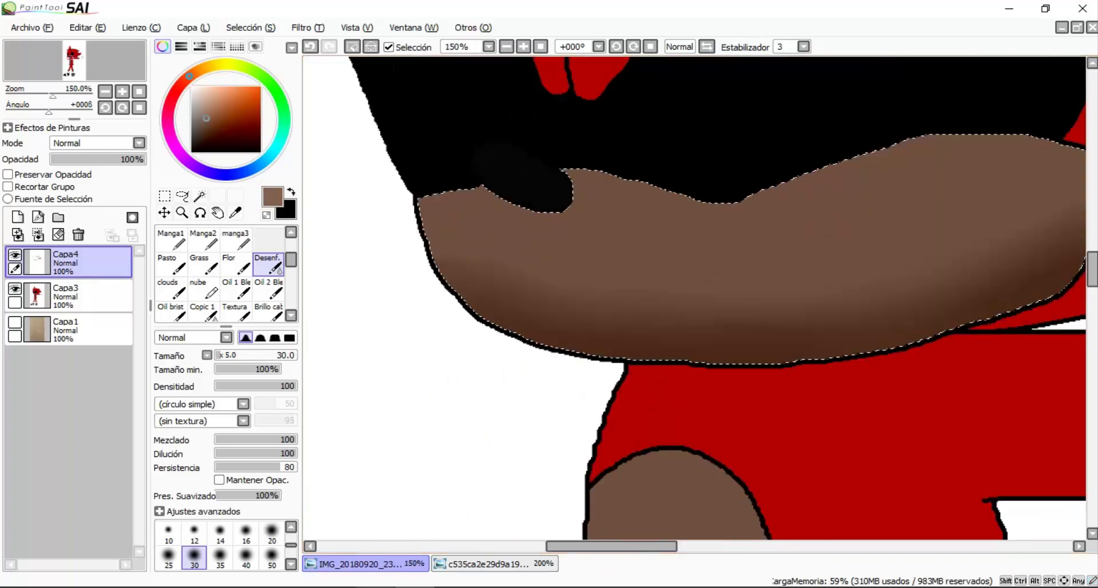
{"action": "scroll", "coordinate": [625, 233], "scroll_direction": "down", "scroll_amount": 1}
{"action": "key", "text": "ctrl+z"}
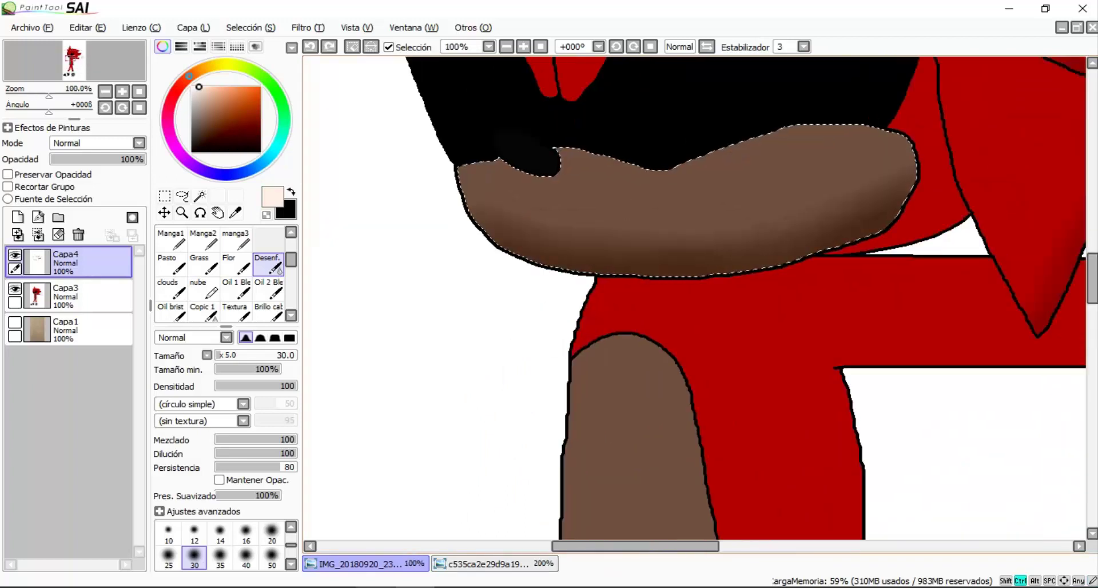
{"action": "key", "text": "ctrl+y"}
{"action": "scroll", "coordinate": [578, 172], "scroll_direction": "up", "scroll_amount": 1}
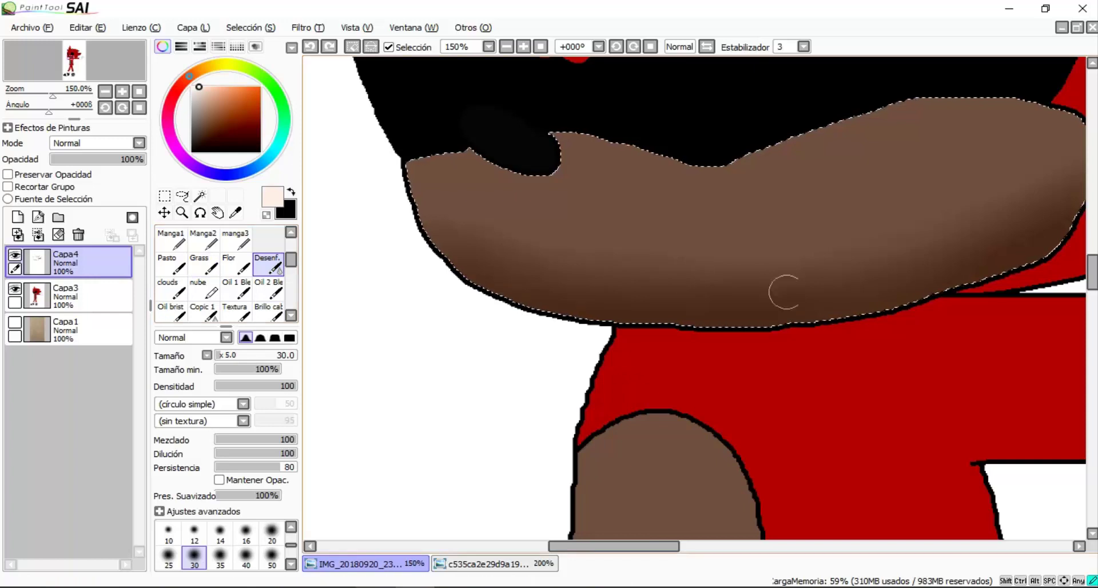
Paint a light brown highlight line along the muzzle's upper edge with the Binario pen, redoing the first stroke, and fill the area above it
{"action": "left_click", "coordinate": [206, 113]}
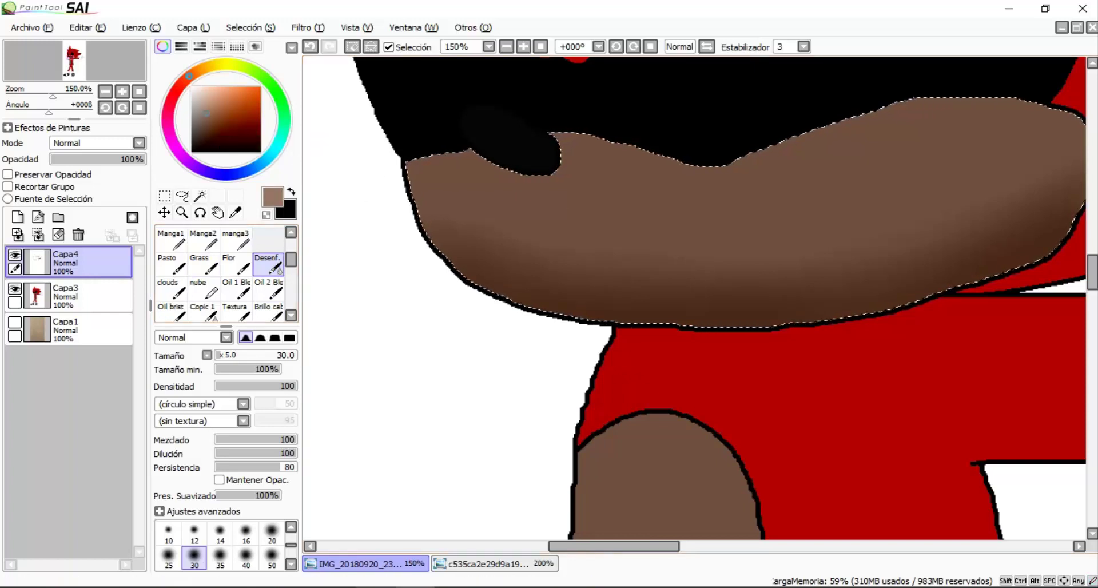
{"action": "scroll", "coordinate": [223, 268], "scroll_direction": "up", "scroll_amount": 2}
{"action": "left_click", "coordinate": [204, 264]}
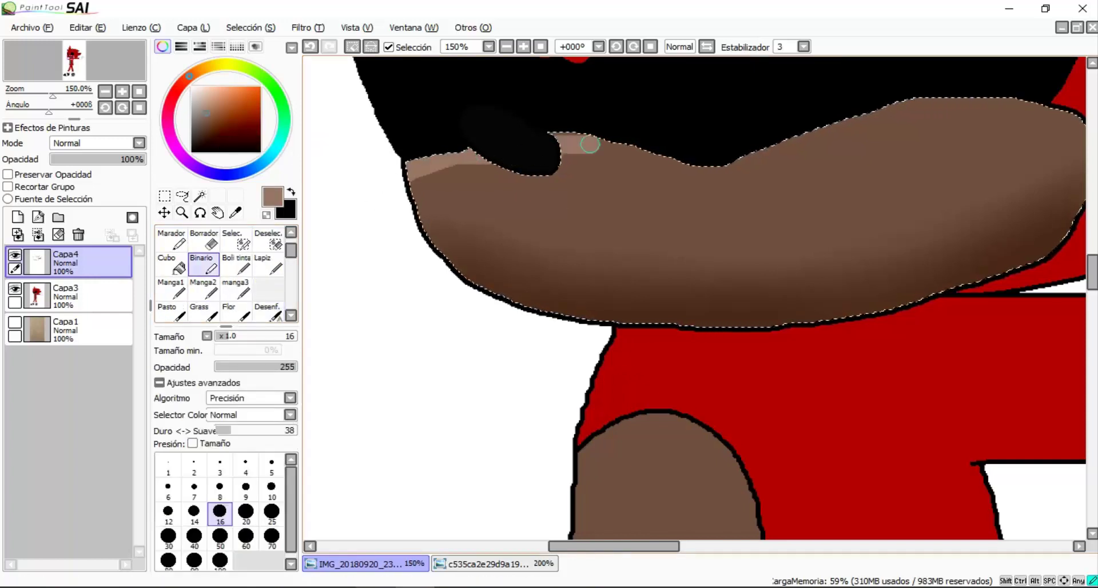
{"action": "key", "text": "ctrl+z"}
{"action": "left_click_drag", "start_coordinate": [412, 184], "coordinate": [434, 177]}
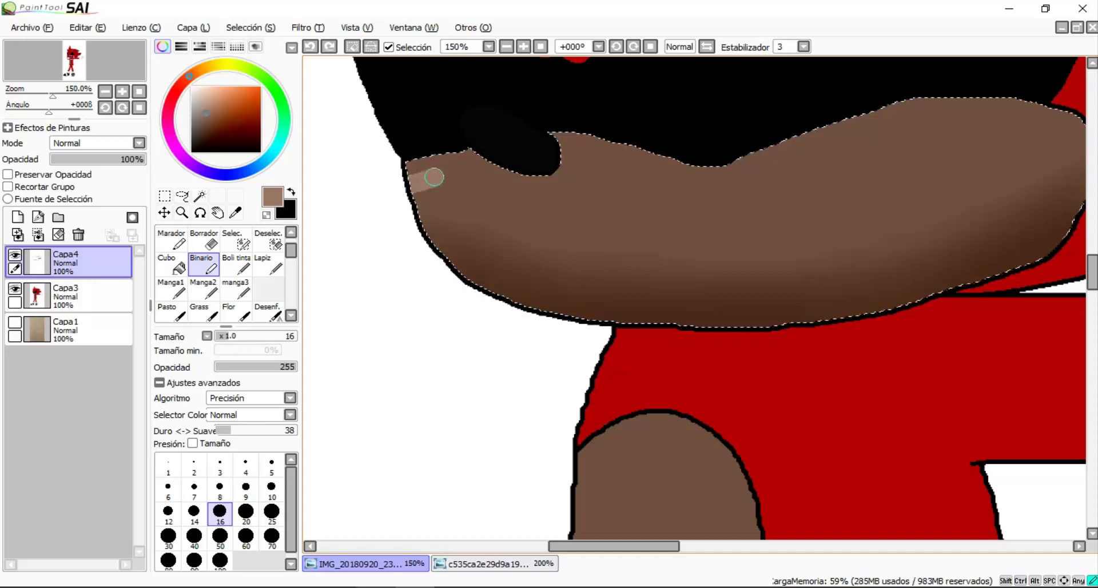
{"action": "mouse_move", "coordinate": [708, 184]}
{"action": "left_mouse_down"}
{"action": "mouse_move", "coordinate": [842, 164]}
{"action": "mouse_move", "coordinate": [995, 106]}
{"action": "left_mouse_up"}
{"action": "left_click", "coordinate": [174, 259]}
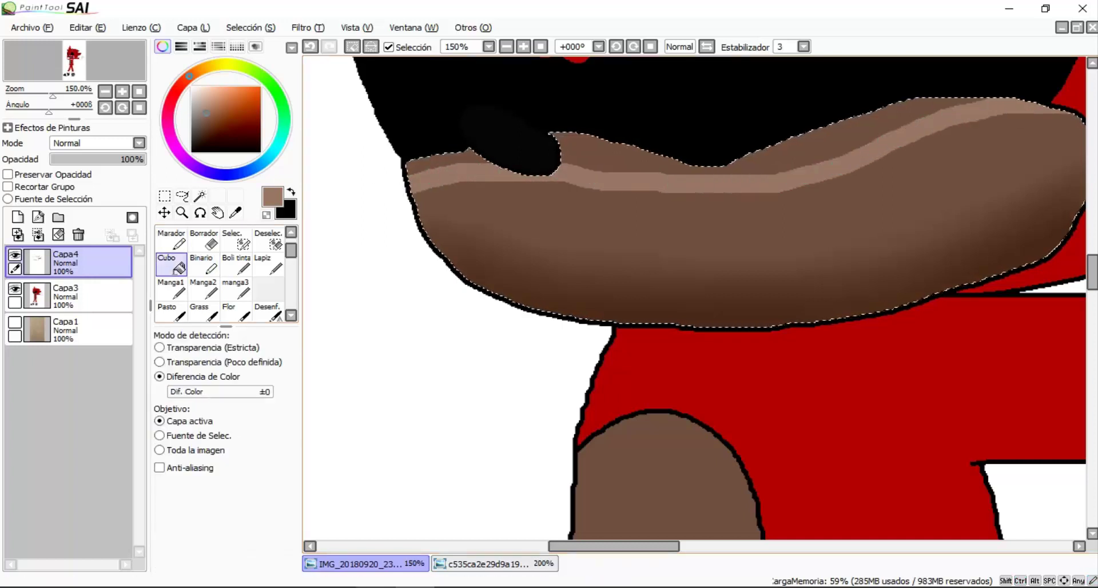
{"action": "left_click", "coordinate": [572, 151]}
Soften the muzzle's light brown highlight with the size 30 Desenf. blur brush
{"action": "scroll", "coordinate": [686, 297], "scroll_direction": "down", "scroll_amount": 2}
{"action": "scroll", "coordinate": [687, 297], "scroll_direction": "up", "scroll_amount": 2}
{"action": "left_click", "coordinate": [268, 311]}
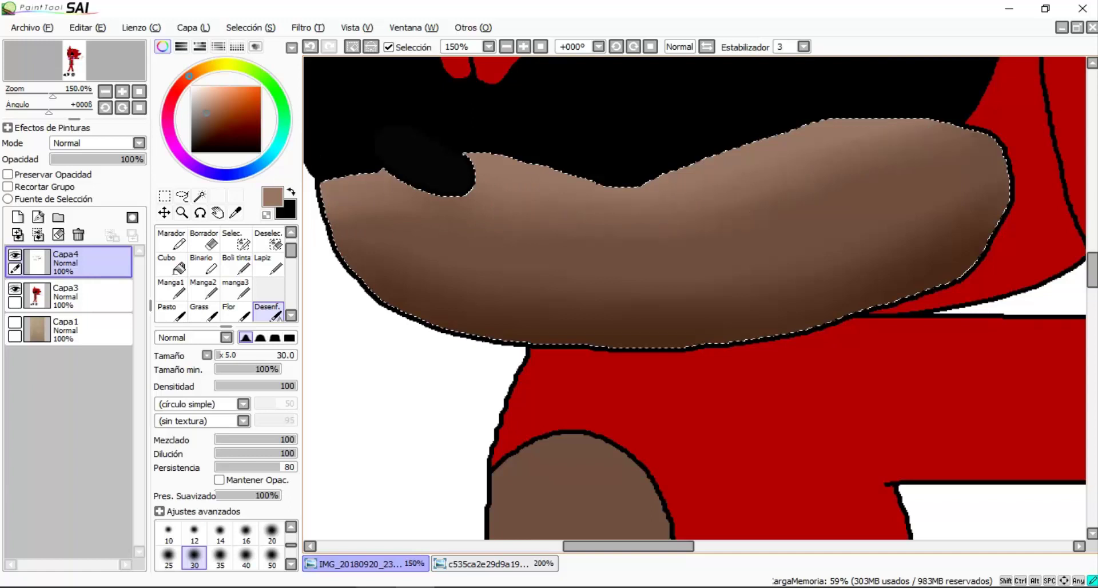
{"action": "scroll", "coordinate": [837, 165], "scroll_direction": "down", "scroll_amount": 6}
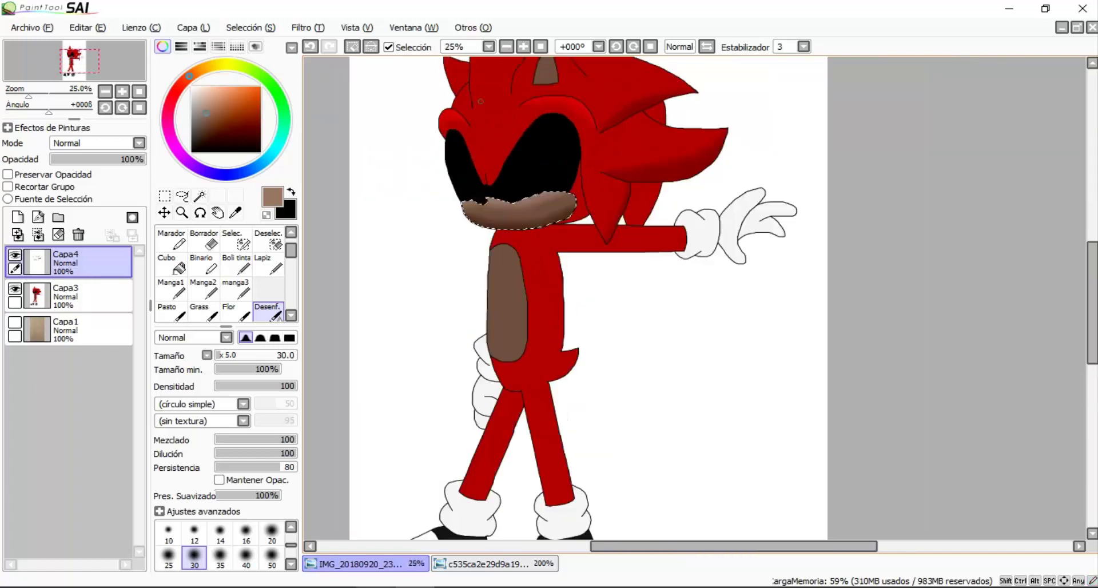
Make Capa3 the active layer and select the red torso and outstretched arm area with the magic wand
{"action": "scroll", "coordinate": [475, 130], "scroll_direction": "up", "scroll_amount": 1}
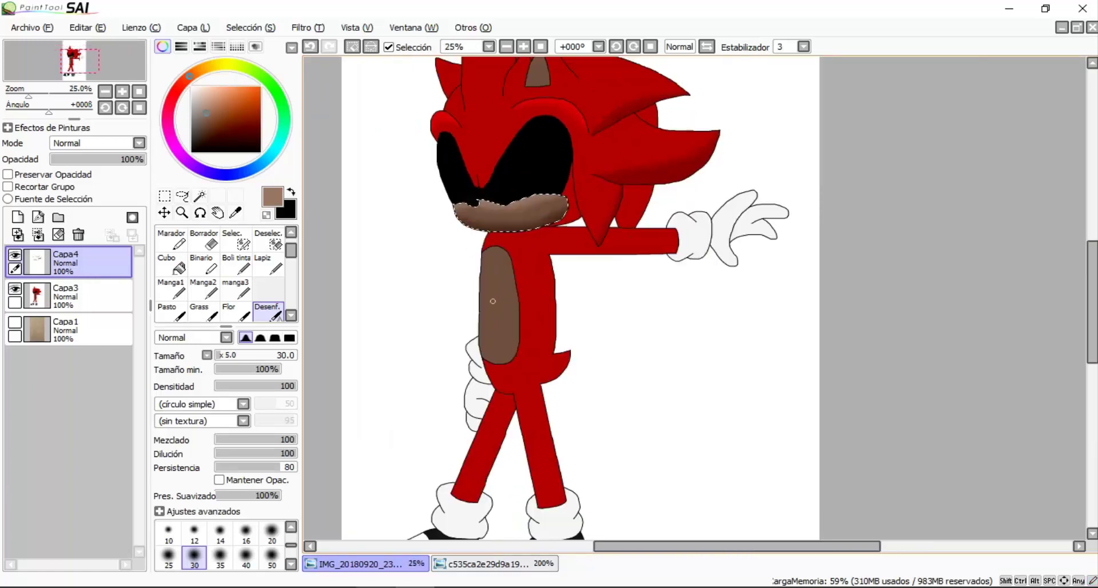
{"action": "scroll", "coordinate": [492, 300], "scroll_direction": "up", "scroll_amount": 2}
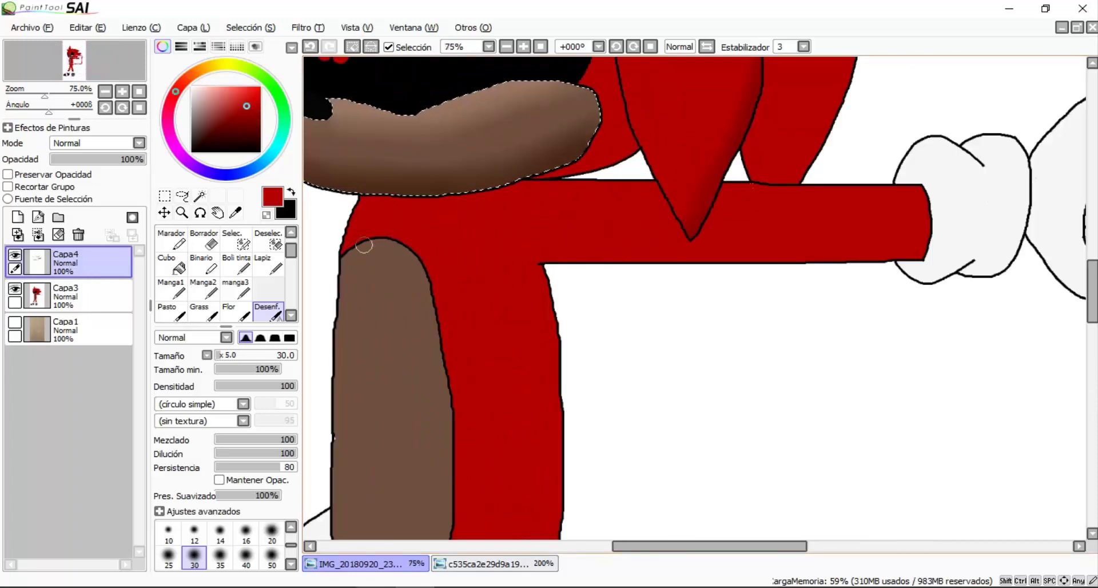
{"action": "scroll", "coordinate": [364, 244], "scroll_direction": "up", "scroll_amount": 6}
{"action": "key", "text": "c"}
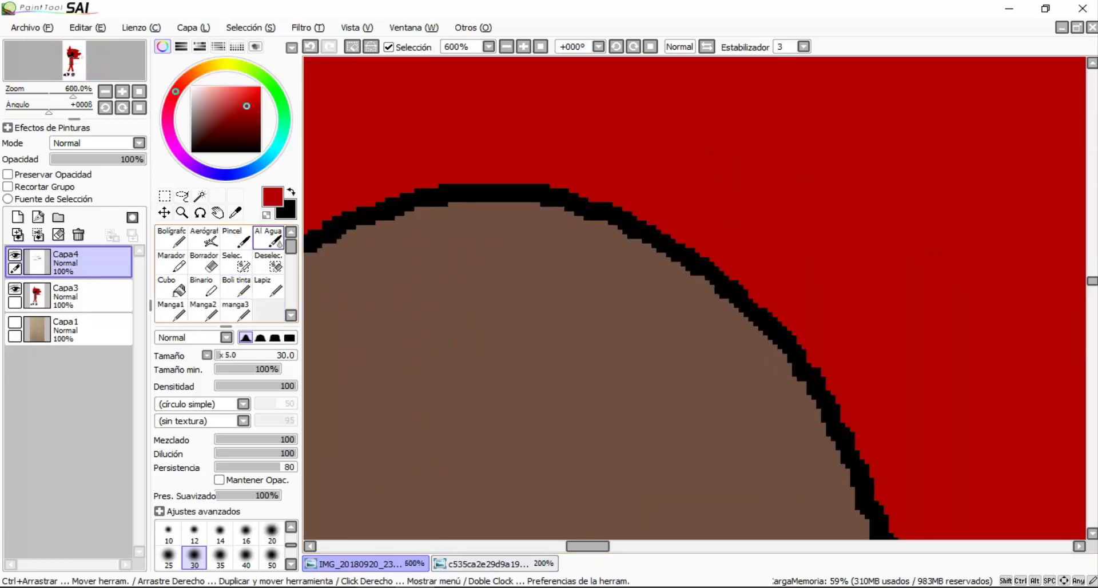
{"action": "left_click", "coordinate": [204, 286]}
{"action": "scroll", "coordinate": [380, 152], "scroll_direction": "down", "scroll_amount": 2}
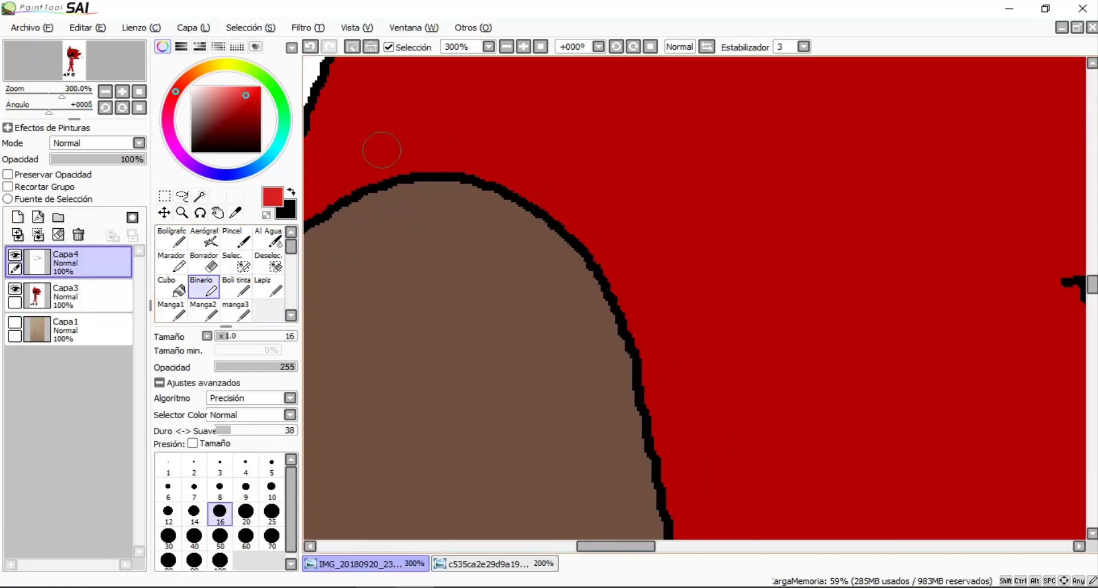
{"action": "left_click", "coordinate": [65, 294]}
{"action": "left_click", "coordinate": [199, 196]}
{"action": "left_click", "coordinate": [401, 171]}
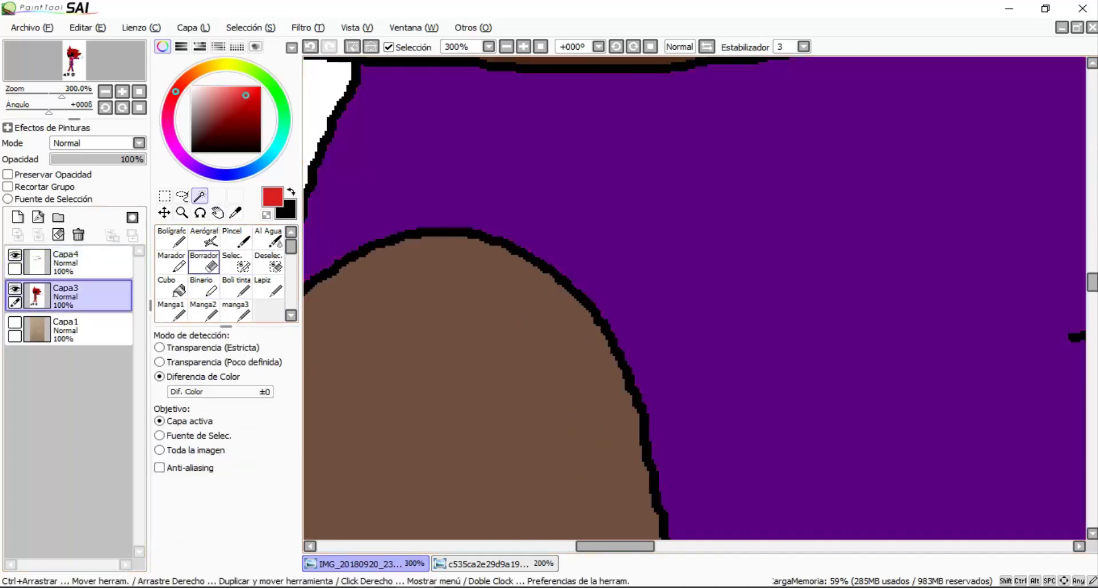
Paint a dark red shadow line across the upper chest below the muzzle with the Binario pen and fill the area above it
{"action": "left_click", "coordinate": [203, 286]}
{"action": "scroll", "coordinate": [350, 179], "scroll_direction": "up", "scroll_amount": 1}
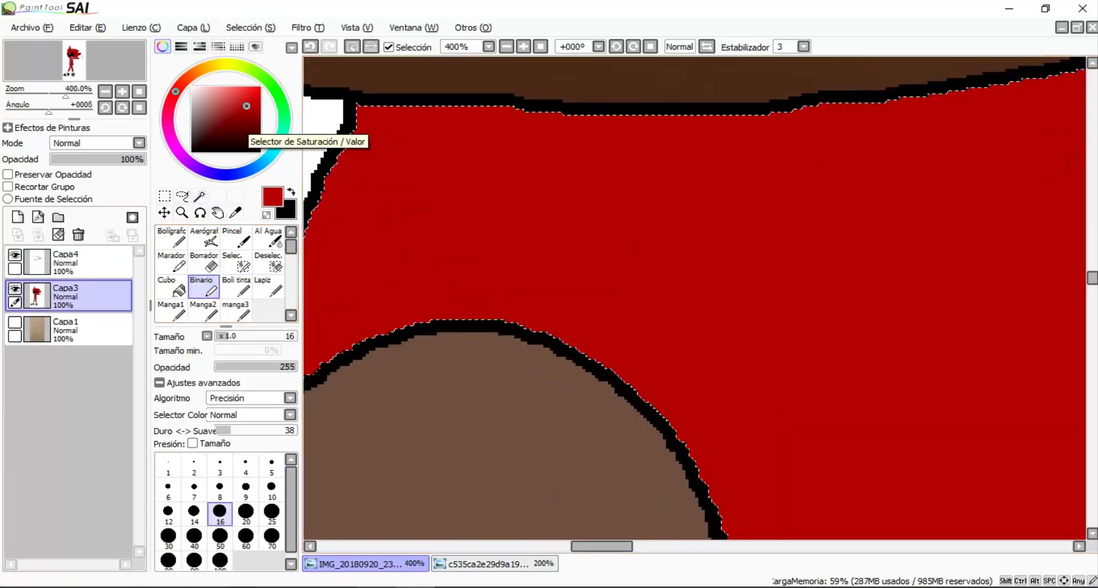
{"action": "scroll", "coordinate": [360, 175], "scroll_direction": "down", "scroll_amount": 1}
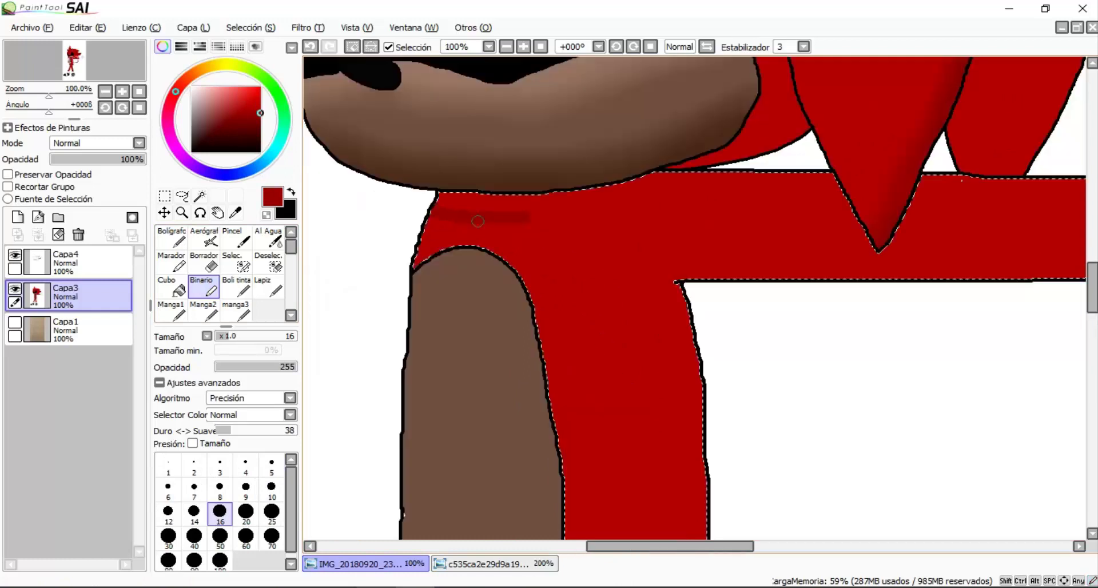
{"action": "left_click_drag", "start_coordinate": [904, 95], "coordinate": [340, 235]}
{"action": "scroll", "coordinate": [341, 234], "scroll_direction": "down", "scroll_amount": 4}
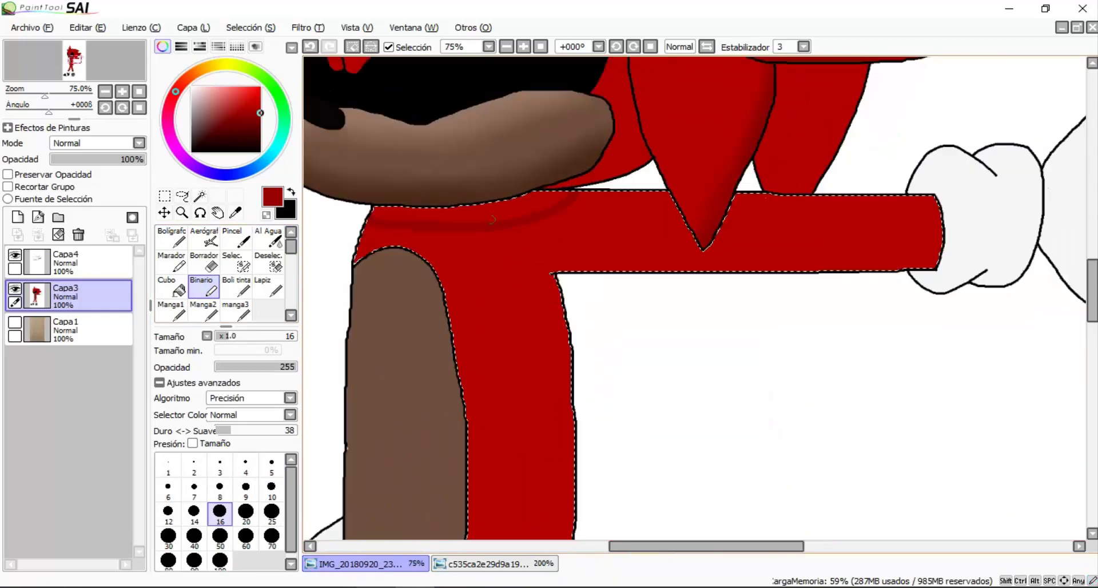
{"action": "scroll", "coordinate": [368, 233], "scroll_direction": "up", "scroll_amount": 5}
{"action": "scroll", "coordinate": [803, 262], "scroll_direction": "down", "scroll_amount": 2}
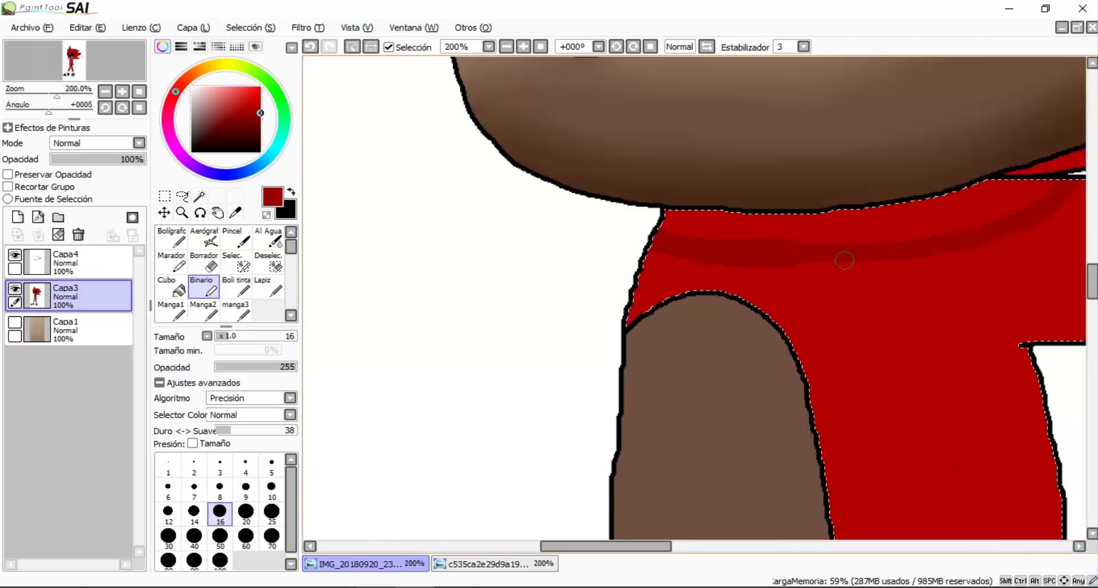
{"action": "scroll", "coordinate": [919, 246], "scroll_direction": "up", "scroll_amount": 3}
{"action": "left_click", "coordinate": [171, 289]}
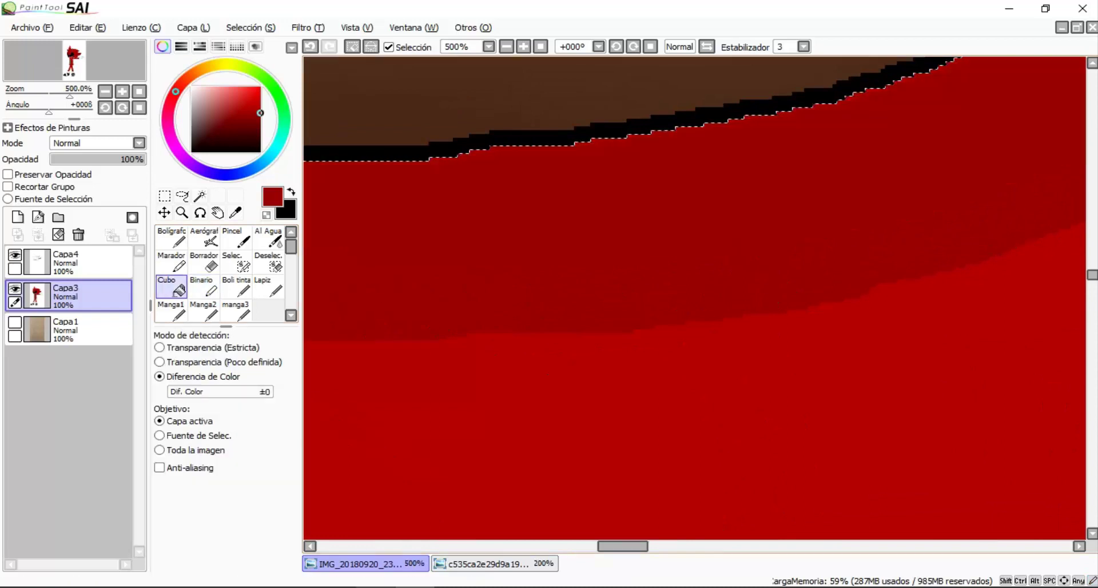
Soften the dark red shadow below the muzzle with the size 30 Desenf. blur brush
{"action": "scroll", "coordinate": [695, 298], "scroll_direction": "down", "scroll_amount": 2}
{"action": "scroll", "coordinate": [252, 268], "scroll_direction": "down", "scroll_amount": 1}
{"action": "left_click", "coordinate": [269, 309]}
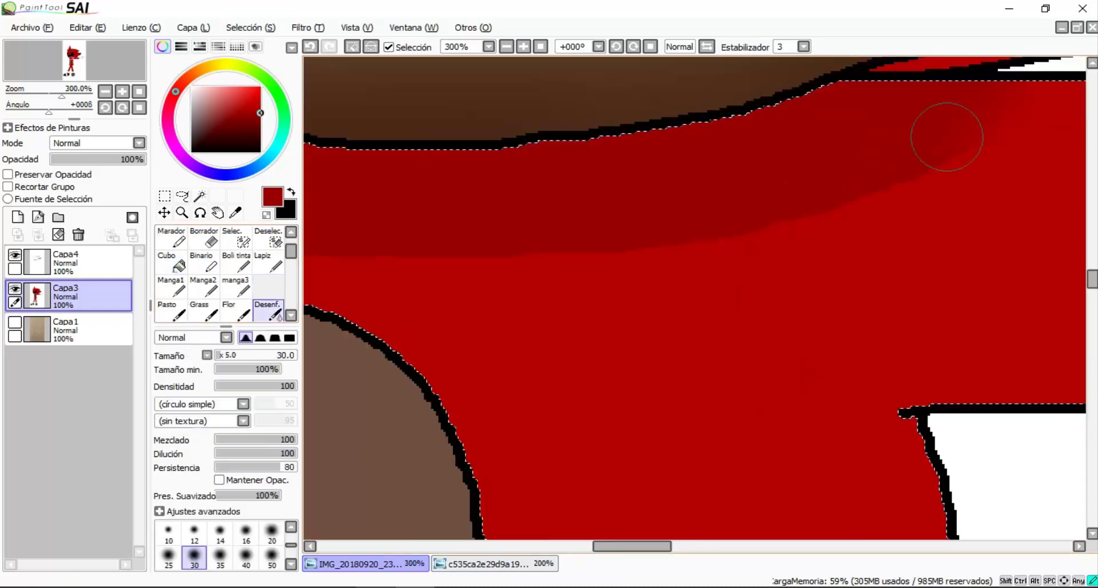
{"action": "scroll", "coordinate": [628, 234], "scroll_direction": "down", "scroll_amount": 1}
{"action": "scroll", "coordinate": [583, 257], "scroll_direction": "up", "scroll_amount": 2}
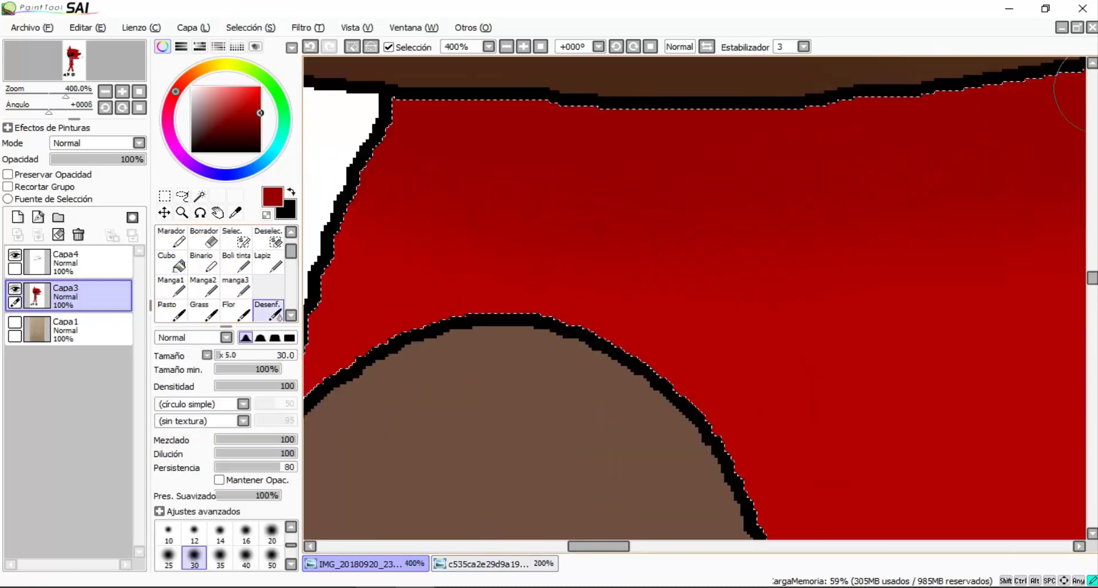
{"action": "scroll", "coordinate": [1081, 97], "scroll_direction": "down", "scroll_amount": 1}
{"action": "scroll", "coordinate": [993, 233], "scroll_direction": "up", "scroll_amount": 1}
{"action": "scroll", "coordinate": [993, 232], "scroll_direction": "down", "scroll_amount": 1}
{"action": "scroll", "coordinate": [612, 265], "scroll_direction": "up", "scroll_amount": 1}
Paint a dark red shadow on the arm around the hanging spike's tip with the Binario pen and blur it with Desenf
{"action": "left_click", "coordinate": [204, 260]}
{"action": "mouse_move", "coordinate": [417, 91]}
{"action": "left_mouse_down"}
{"action": "mouse_move", "coordinate": [455, 164]}
{"action": "mouse_move", "coordinate": [517, 299]}
{"action": "mouse_move", "coordinate": [593, 404]}
{"action": "left_mouse_up"}
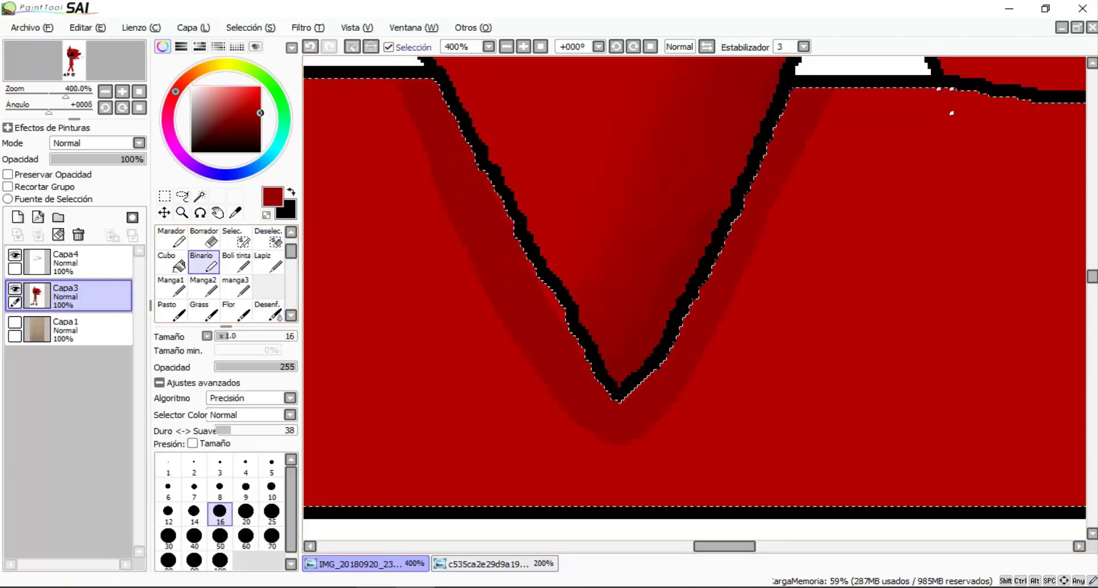
{"action": "left_click", "coordinate": [267, 312]}
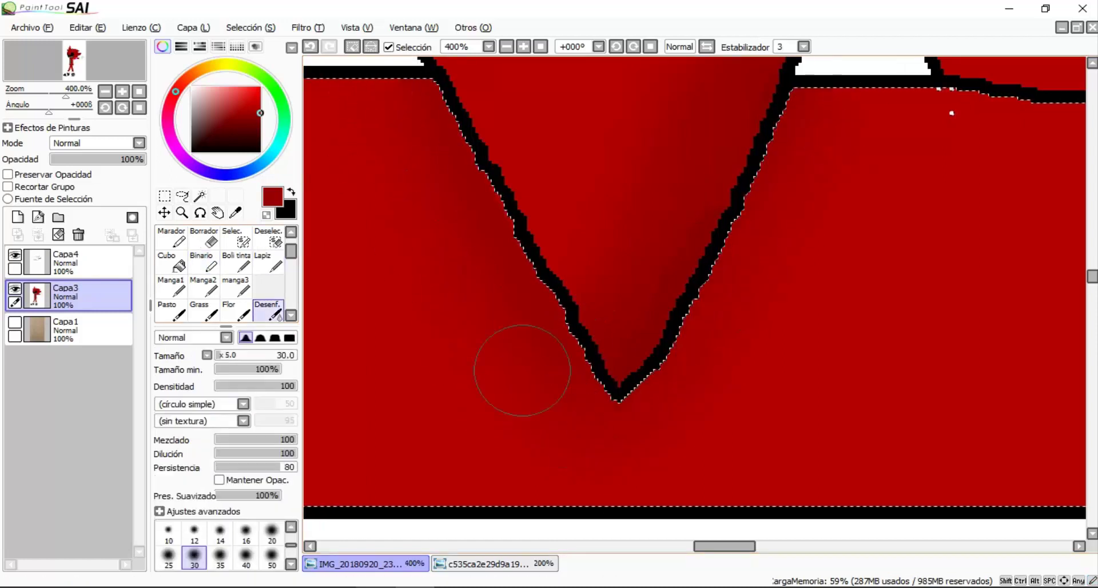
{"action": "scroll", "coordinate": [522, 370], "scroll_direction": "down", "scroll_amount": 4}
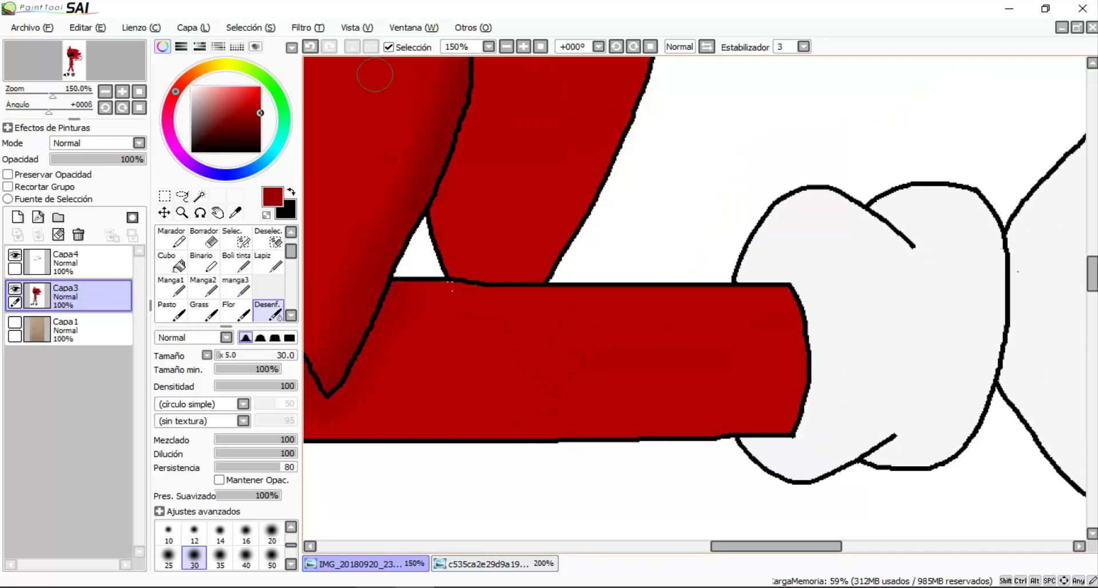
Select the rear spike above the arm with the magic wand and paint a dark red shading line along its outer edge
{"action": "scroll", "coordinate": [551, 184], "scroll_direction": "up", "scroll_amount": 2}
{"action": "key", "text": "w"}
{"action": "left_click", "coordinate": [449, 188]}
{"action": "key", "text": "n"}
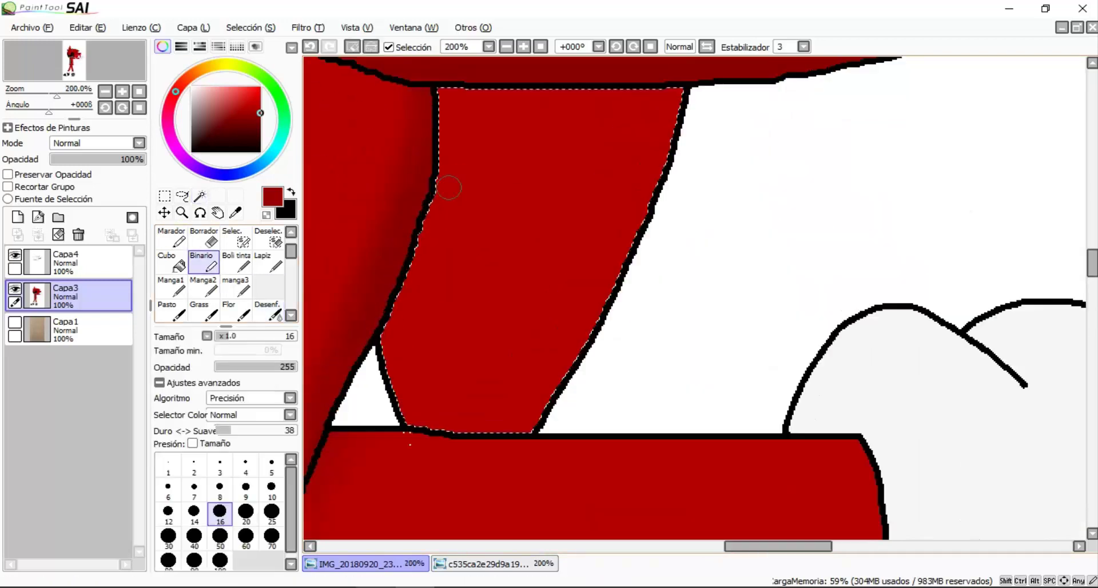
{"action": "scroll", "coordinate": [448, 188], "scroll_direction": "down", "scroll_amount": 1}
{"action": "scroll", "coordinate": [599, 95], "scroll_direction": "up", "scroll_amount": 1}
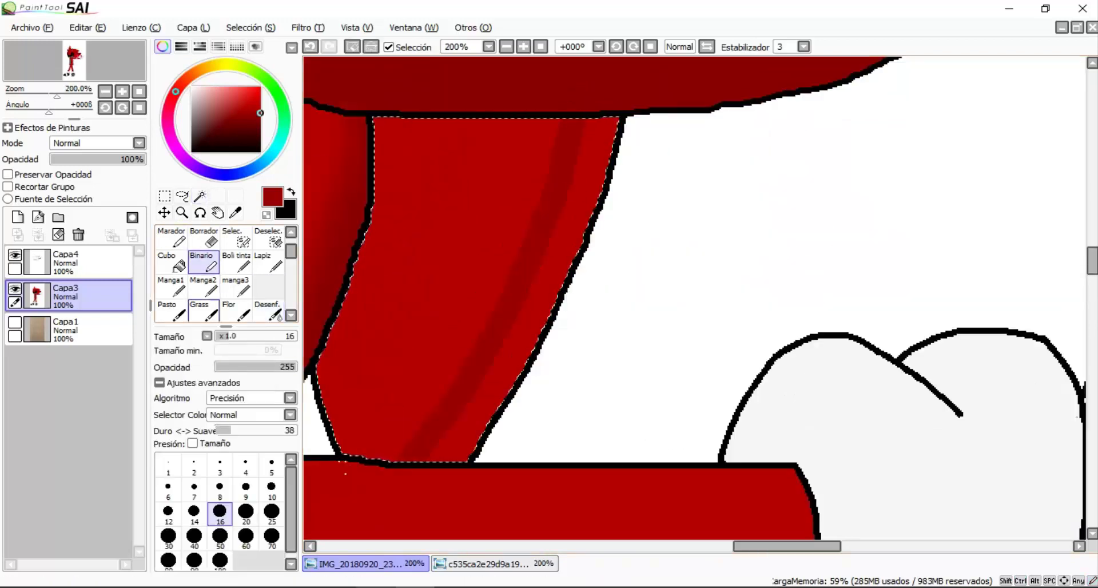
Fill the strip between the rear spike's shading line and its outer edge with dark red
{"action": "left_click", "coordinate": [171, 263]}
{"action": "left_click", "coordinate": [578, 188]}
{"action": "scroll", "coordinate": [577, 189], "scroll_direction": "down", "scroll_amount": 1}
{"action": "scroll", "coordinate": [577, 188], "scroll_direction": "up", "scroll_amount": 1}
Paint a dark red shadow across the top of the rear spike, fill the area above it, and blur the spike's shading with Desenf
{"action": "left_click", "coordinate": [204, 262]}
{"action": "left_click_drag", "start_coordinate": [560, 171], "coordinate": [357, 192]}
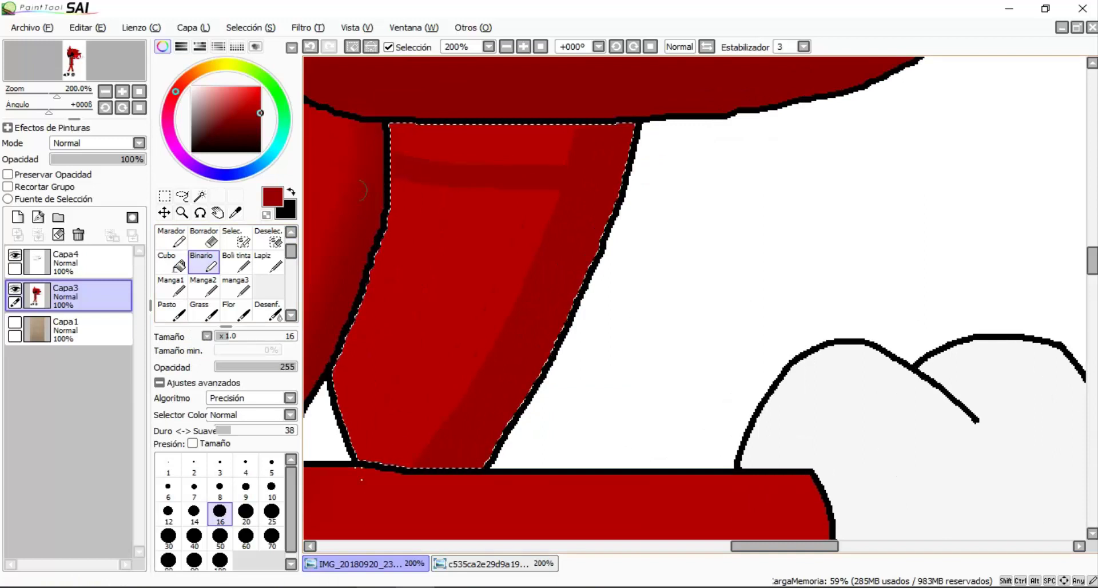
{"action": "left_click", "coordinate": [172, 263]}
{"action": "left_click", "coordinate": [486, 143]}
{"action": "left_click", "coordinate": [268, 311]}
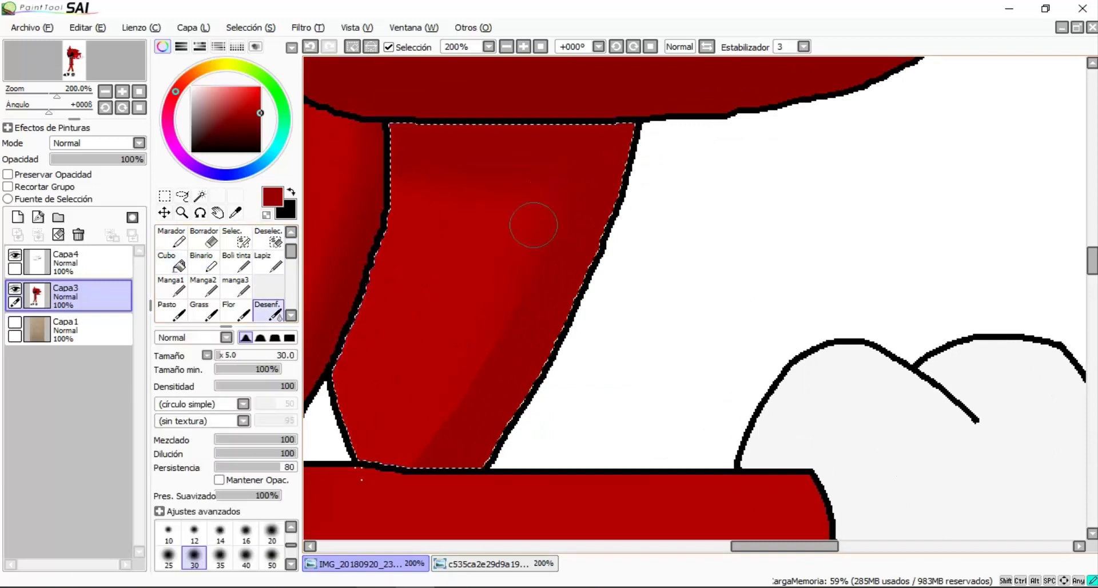
Sample the belly's brown and paint over the white gap at the belly's outline with the Binario pen
{"action": "scroll", "coordinate": [530, 219], "scroll_direction": "down", "scroll_amount": 4}
{"action": "scroll", "coordinate": [508, 425], "scroll_direction": "up", "scroll_amount": 2}
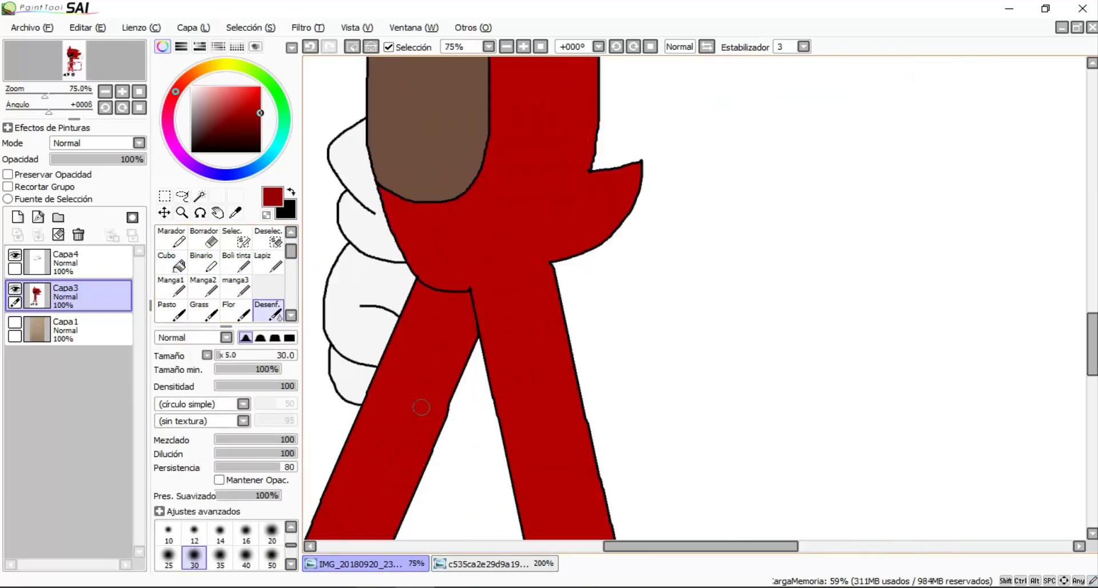
{"action": "scroll", "coordinate": [400, 179], "scroll_direction": "up", "scroll_amount": 5}
{"action": "left_click", "coordinate": [415, 248], "text": "alt"}
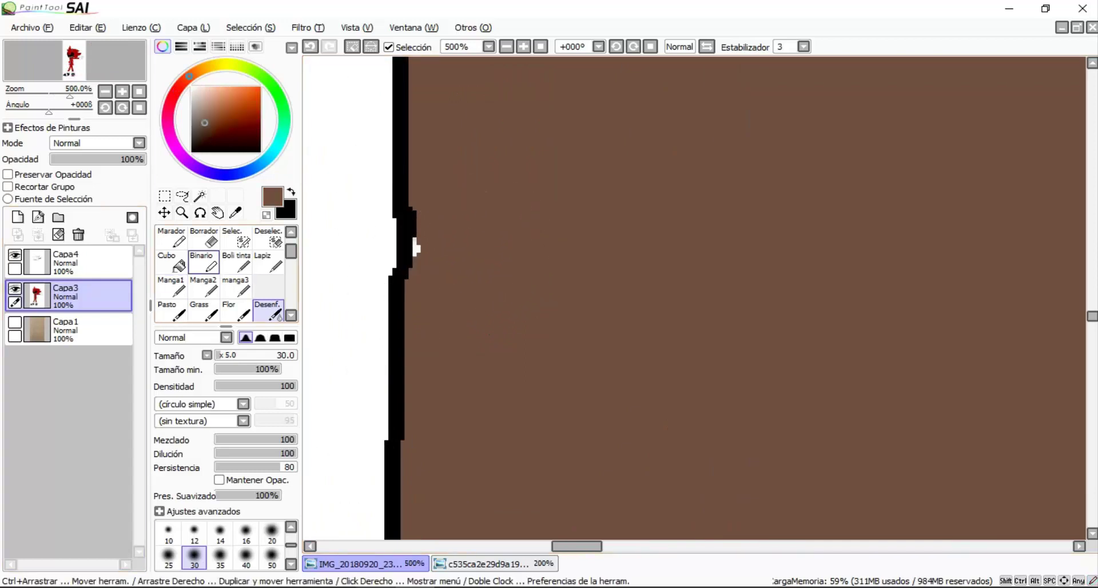
{"action": "key", "text": "b"}
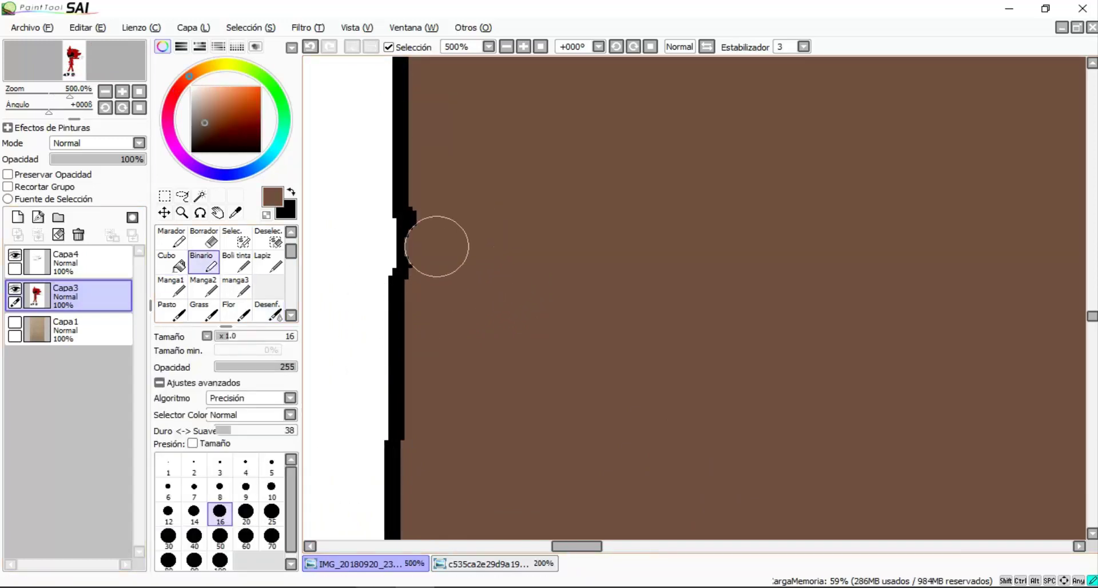
Select the red body area with the magic wand and sample the dark red shading colour for the Binario pen
{"action": "scroll", "coordinate": [451, 193], "scroll_direction": "down", "scroll_amount": 8}
{"action": "scroll", "coordinate": [510, 261], "scroll_direction": "up", "scroll_amount": 4}
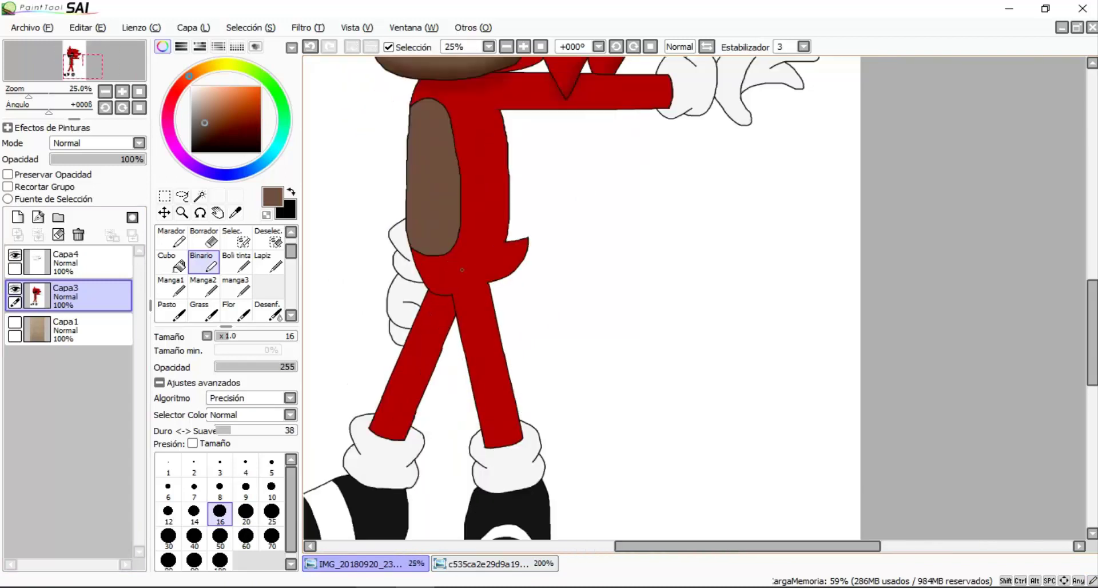
{"action": "key", "text": "w"}
{"action": "left_click", "coordinate": [510, 261]}
{"action": "key", "text": "b"}
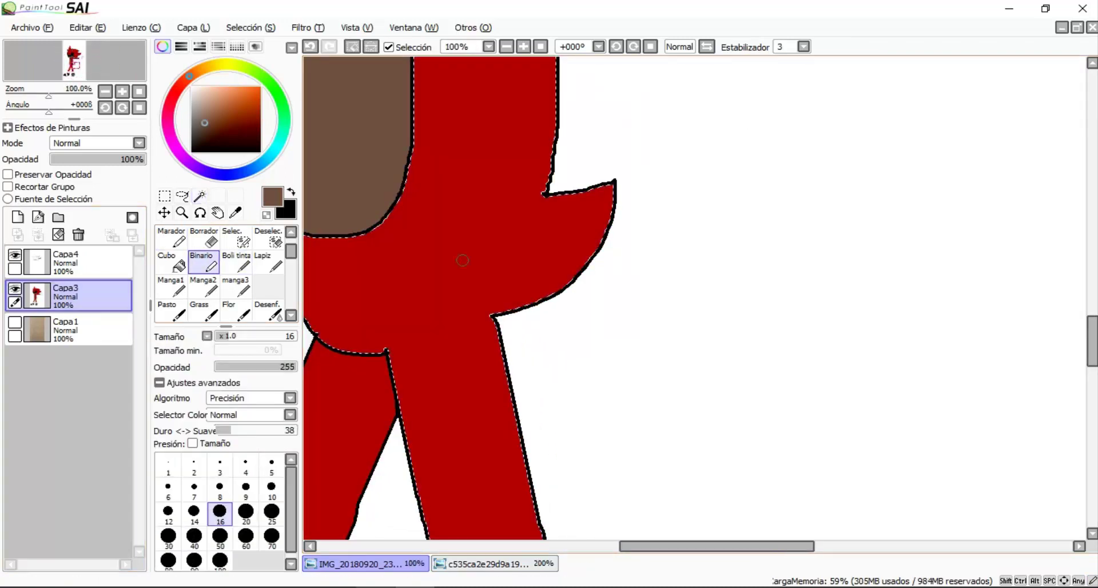
{"action": "left_click", "coordinate": [492, 268], "text": "alt"}
{"action": "scroll", "coordinate": [492, 269], "scroll_direction": "up", "scroll_amount": 2}
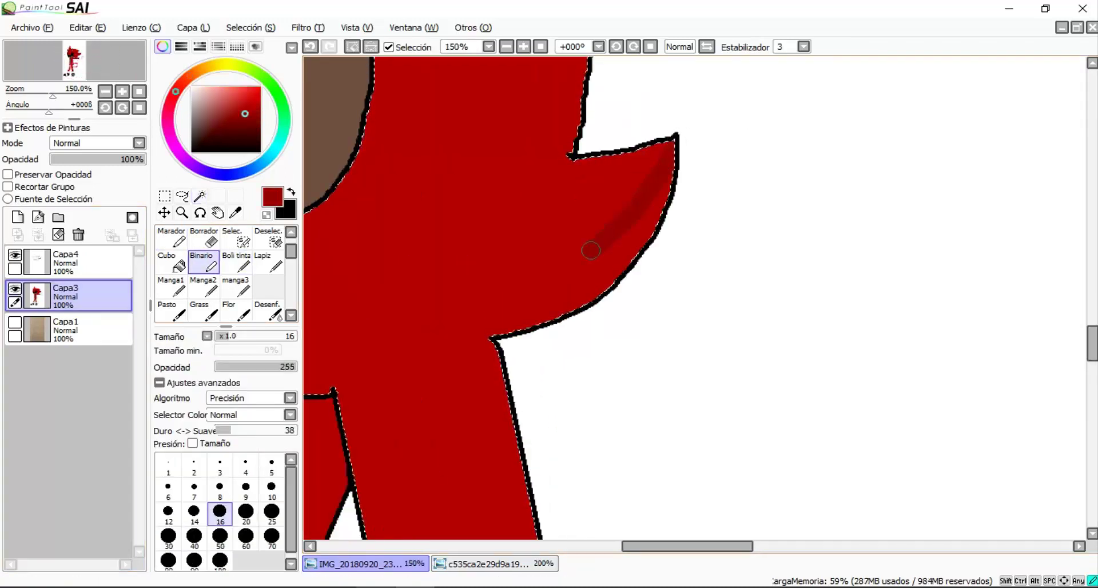
{"action": "key", "text": "g"}
{"action": "left_click", "coordinate": [597, 286]}
{"action": "scroll", "coordinate": [509, 298], "scroll_direction": "up", "scroll_amount": 2}
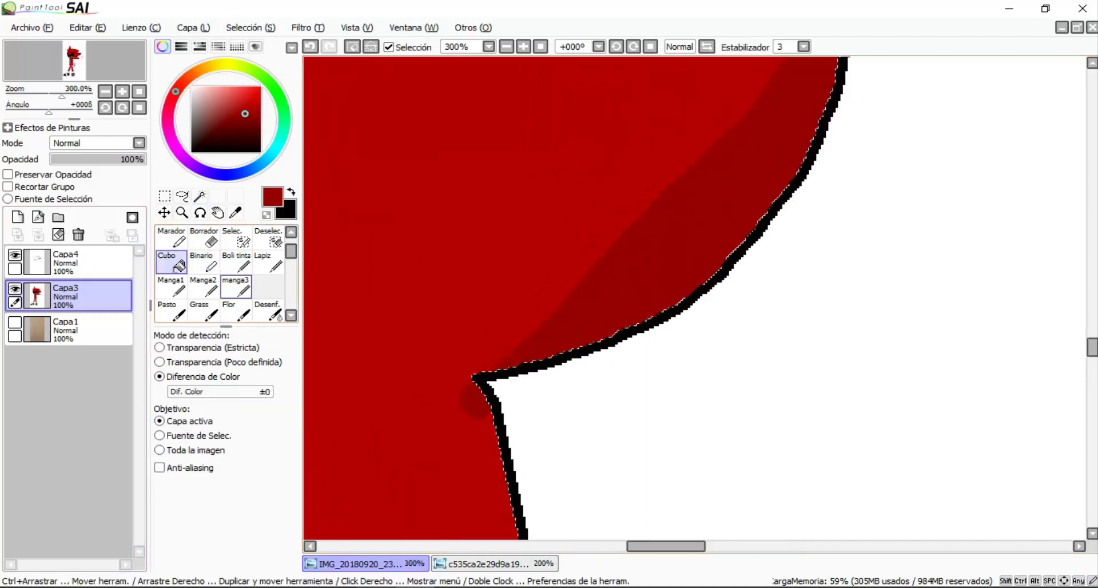
{"action": "key", "text": "e"}
{"action": "left_click", "coordinate": [465, 392]}
{"action": "key", "text": "ctrl+z"}
{"action": "key", "text": "ctrl+z"}
On layer Capa4, paint a dark red shadow line along the tail's lower edge with the Binario pen and erase the overshoot beside the leg
{"action": "scroll", "coordinate": [504, 287], "scroll_direction": "up", "scroll_amount": 2}
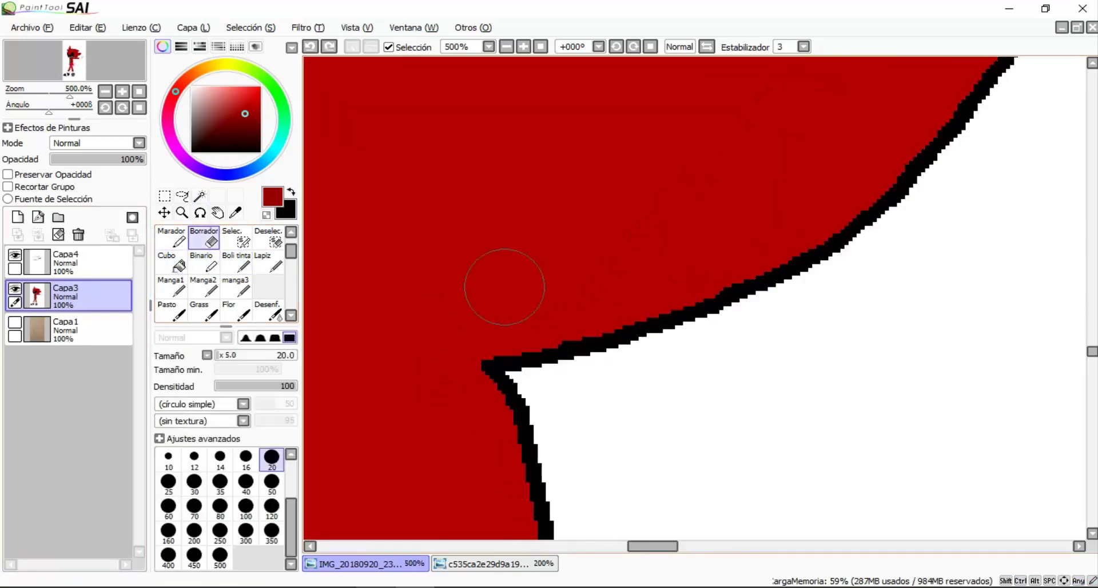
{"action": "left_click", "coordinate": [66, 262]}
{"action": "left_click", "coordinate": [204, 262]}
{"action": "scroll", "coordinate": [520, 137], "scroll_direction": "down", "scroll_amount": 4}
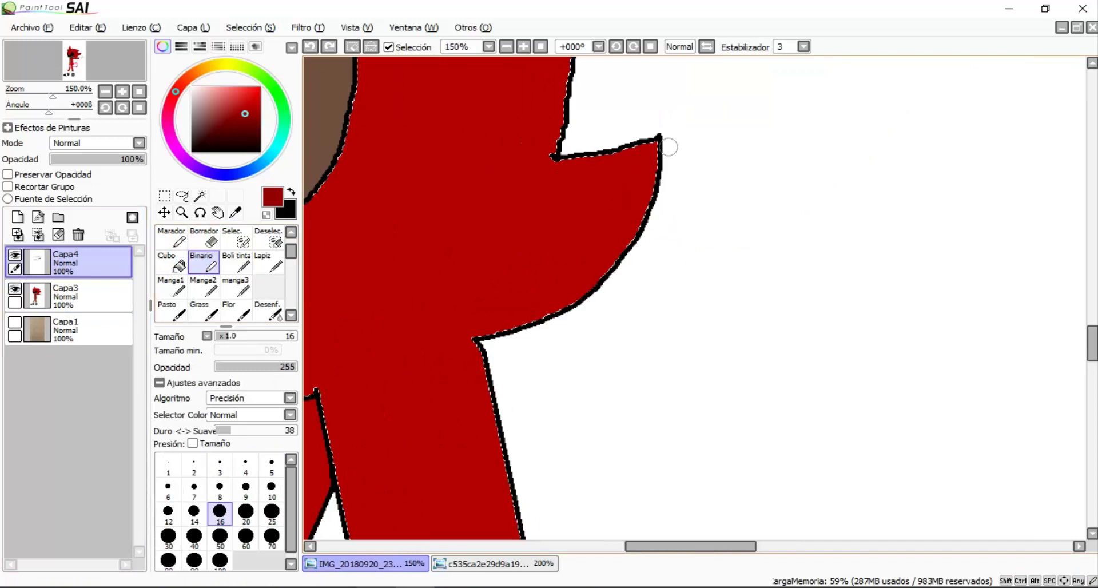
{"action": "scroll", "coordinate": [502, 337], "scroll_direction": "up", "scroll_amount": 2}
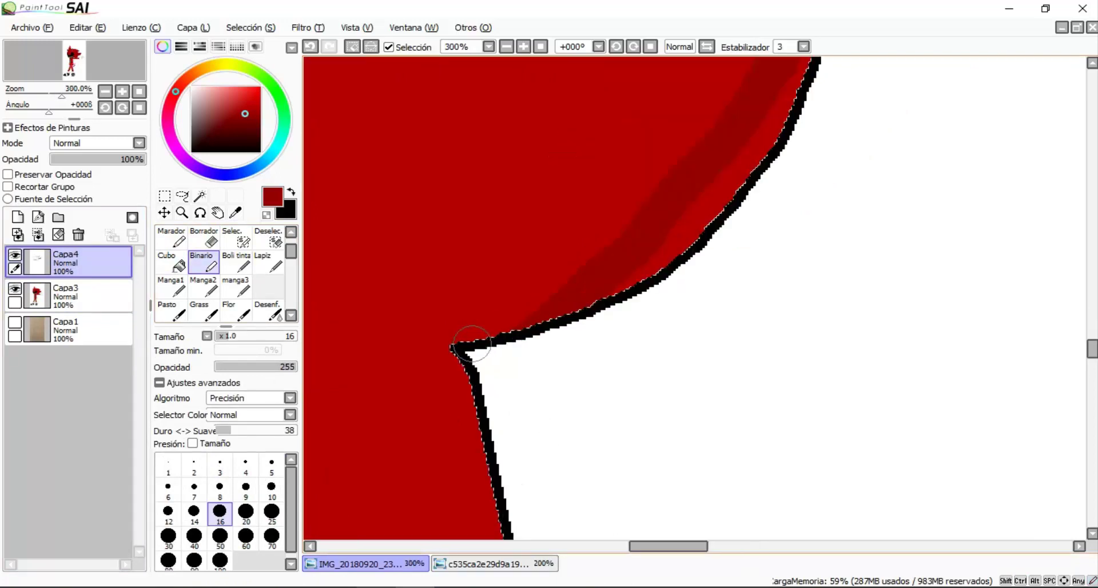
{"action": "key", "text": "e"}
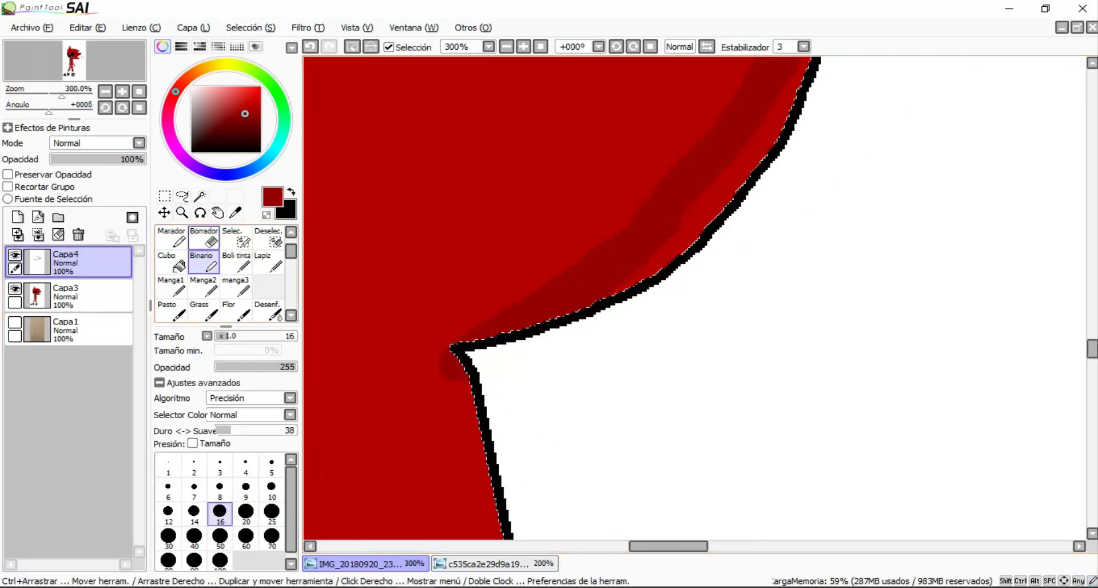
{"action": "scroll", "coordinate": [438, 358], "scroll_direction": "up", "scroll_amount": 2}
Fill the tail's outer edge with dark red and soften the shadow with the size 30 Desenf. blur brush
{"action": "key", "text": "g"}
{"action": "scroll", "coordinate": [371, 332], "scroll_direction": "down", "scroll_amount": 4}
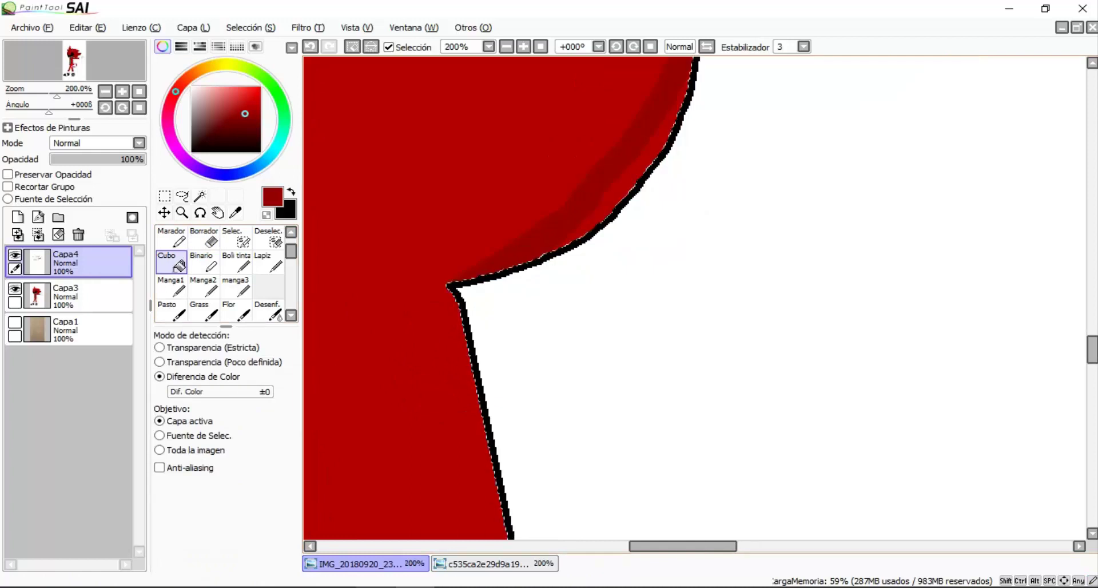
{"action": "key", "text": "b"}
{"action": "scroll", "coordinate": [545, 132], "scroll_direction": "up", "scroll_amount": 2}
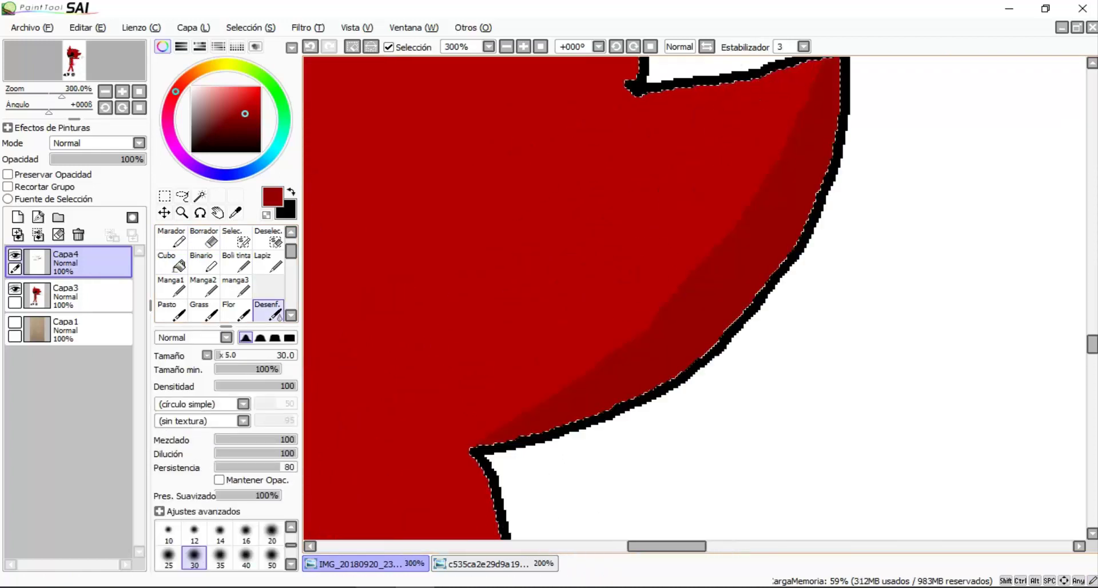
Replace the selection with the leg nearest the lowered hand, using the magic wand on Capa3, and return to Capa4 with the Binario pen
{"action": "scroll", "coordinate": [715, 172], "scroll_direction": "down", "scroll_amount": 3}
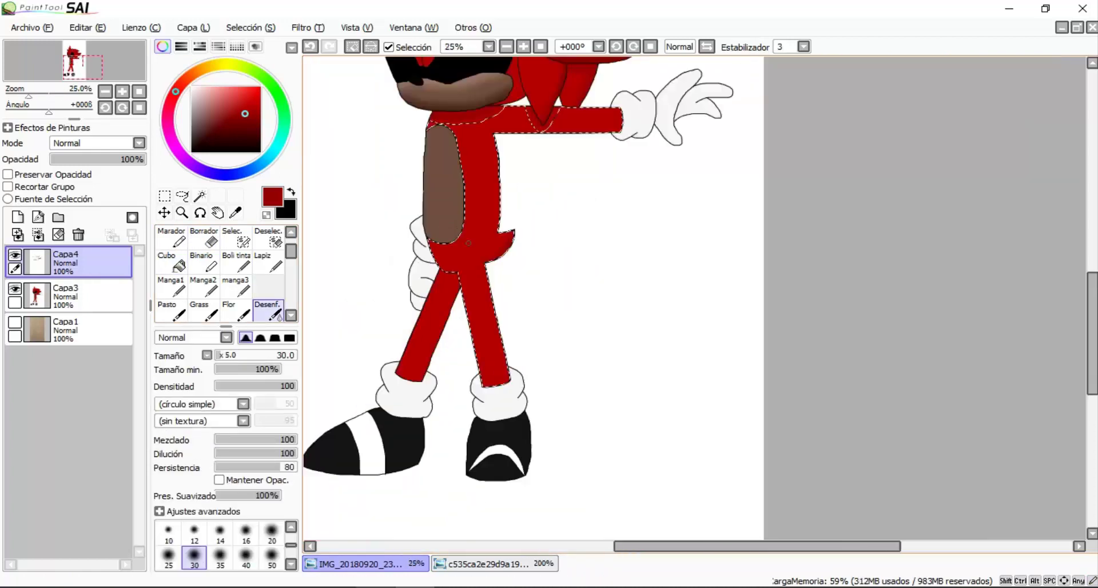
{"action": "scroll", "coordinate": [362, 307], "scroll_direction": "up", "scroll_amount": 2}
{"action": "scroll", "coordinate": [666, 426], "scroll_direction": "up", "scroll_amount": 2}
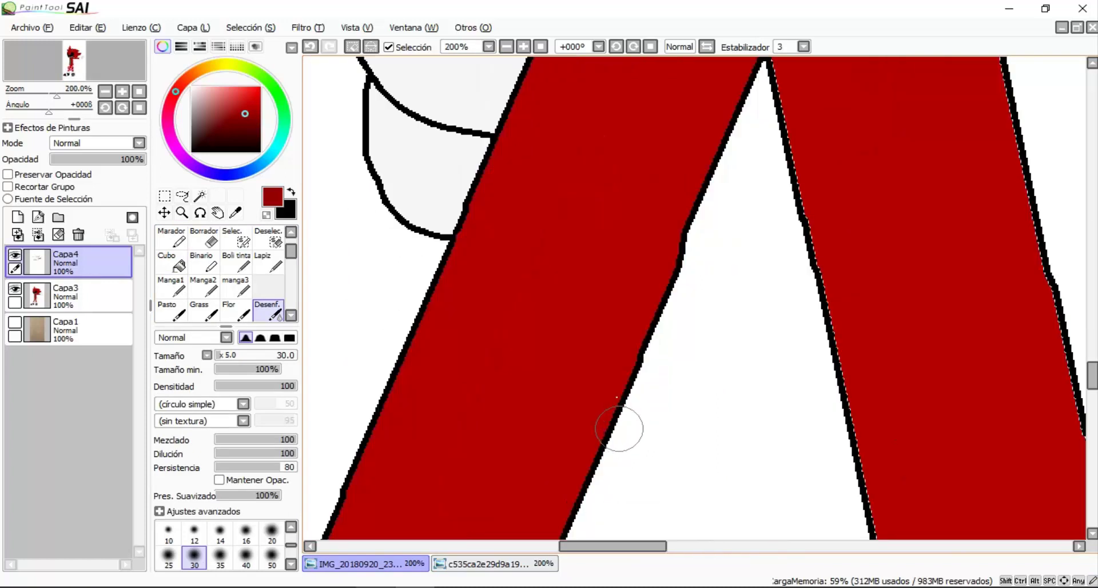
{"action": "left_click", "coordinate": [199, 197]}
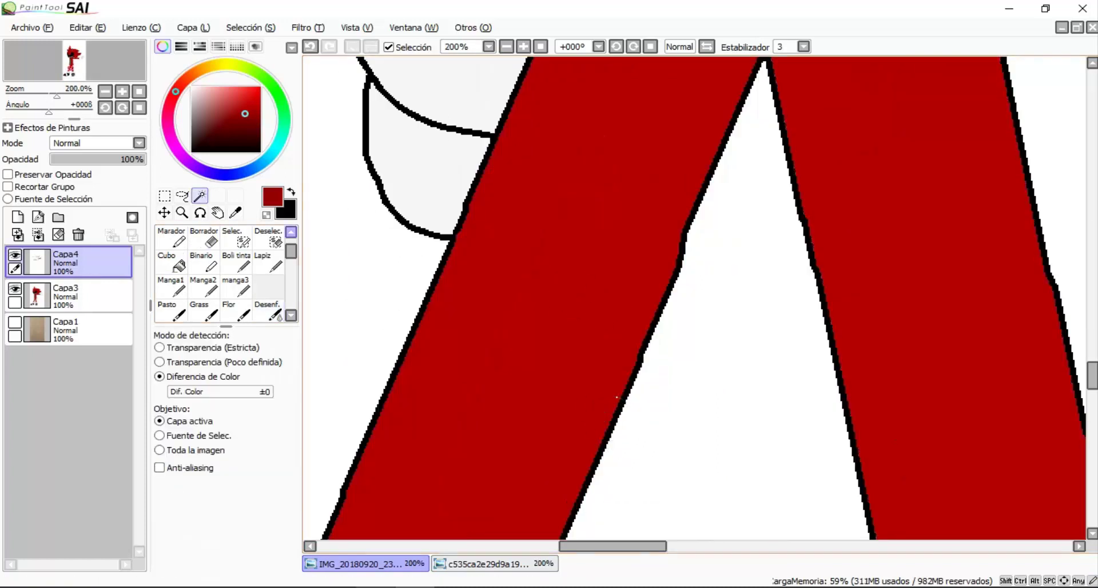
{"action": "left_click", "coordinate": [65, 296]}
{"action": "left_click", "coordinate": [458, 343]}
{"action": "left_click", "coordinate": [65, 263]}
{"action": "left_click", "coordinate": [201, 263]}
Paint and fill a dark red shadow on the selected leg just below the torso and blur its lower edge with Desenf
{"action": "scroll", "coordinate": [498, 170], "scroll_direction": "down", "scroll_amount": 4}
{"action": "scroll", "coordinate": [498, 170], "scroll_direction": "up", "scroll_amount": 4}
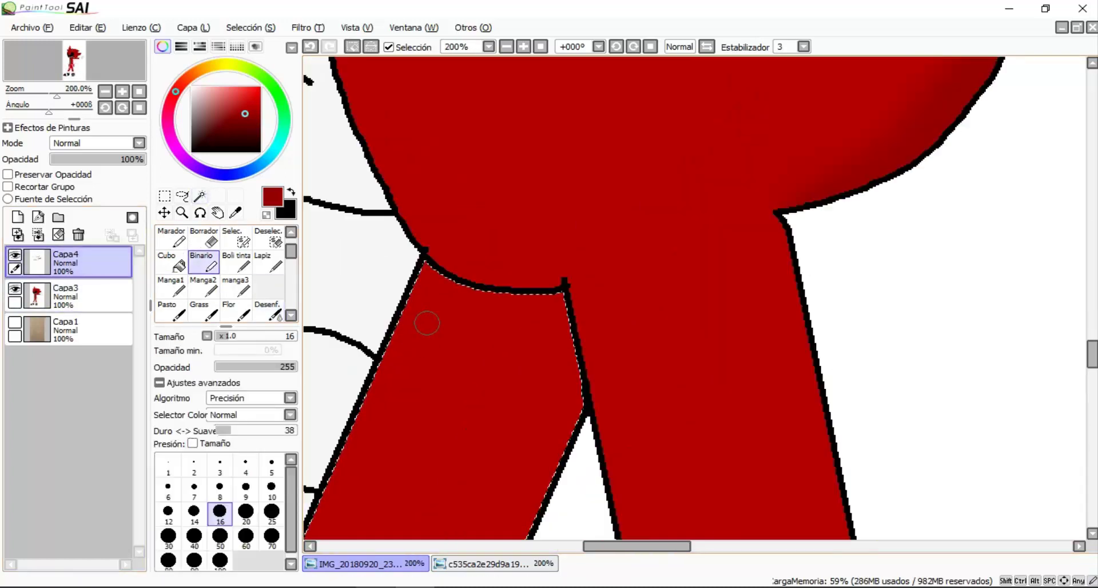
{"action": "left_click", "coordinate": [172, 261]}
{"action": "left_click", "coordinate": [492, 321]}
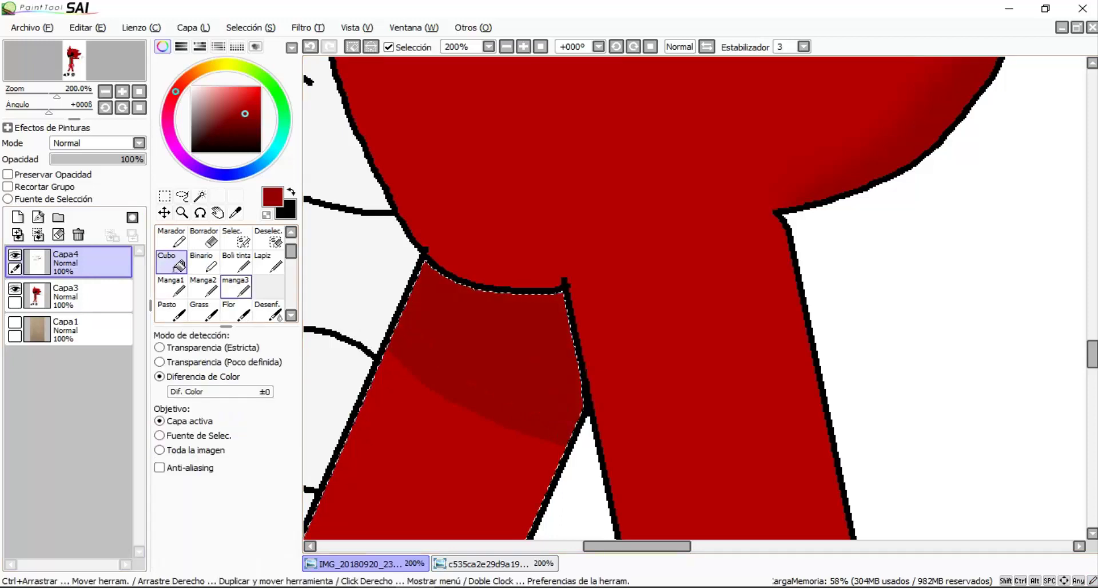
{"action": "scroll", "coordinate": [229, 269], "scroll_direction": "down", "scroll_amount": 1}
{"action": "left_click", "coordinate": [268, 286]}
{"action": "left_click_drag", "start_coordinate": [435, 389], "coordinate": [585, 469]}
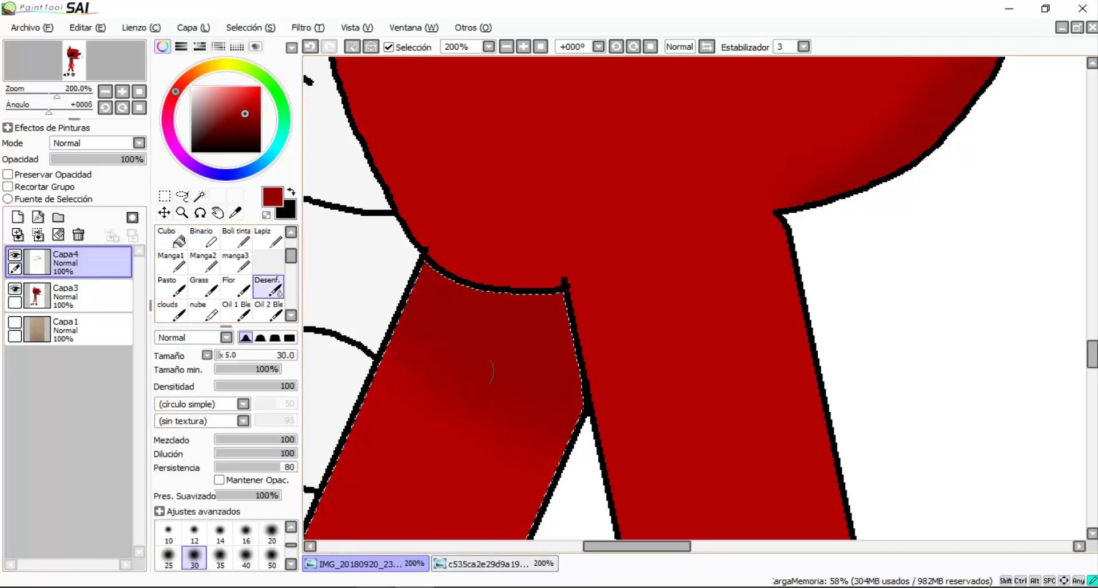
Clear the leg selection and select both white ankle cuffs and the black parts of both shoes on Capa3 with the magic wand
{"action": "scroll", "coordinate": [491, 371], "scroll_direction": "down", "scroll_amount": 8}
{"action": "scroll", "coordinate": [382, 274], "scroll_direction": "up", "scroll_amount": 4}
{"action": "scroll", "coordinate": [382, 275], "scroll_direction": "down", "scroll_amount": 4}
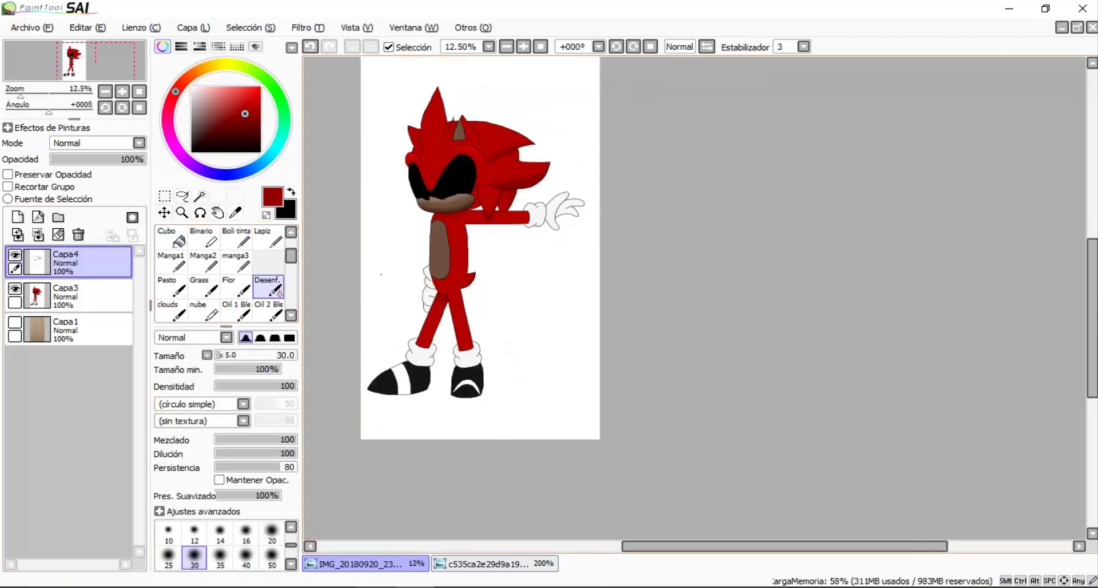
{"action": "scroll", "coordinate": [382, 275], "scroll_direction": "up", "scroll_amount": 4}
{"action": "left_click", "coordinate": [200, 196]}
{"action": "left_click", "coordinate": [444, 321]}
{"action": "key", "text": "ctrl+d"}
{"action": "left_click", "coordinate": [62, 295]}
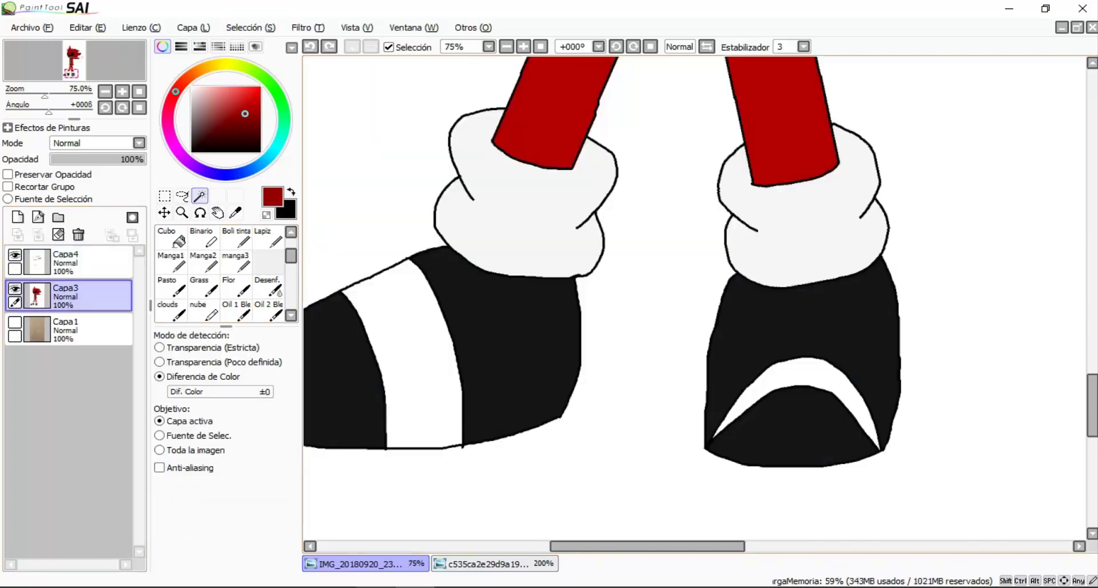
{"action": "left_click", "coordinate": [526, 183]}
{"action": "left_click", "coordinate": [503, 332]}
{"action": "left_click", "coordinate": [801, 228]}
{"action": "left_click", "coordinate": [801, 320]}
{"action": "scroll", "coordinate": [695, 297], "scroll_direction": "up", "scroll_amount": 2}
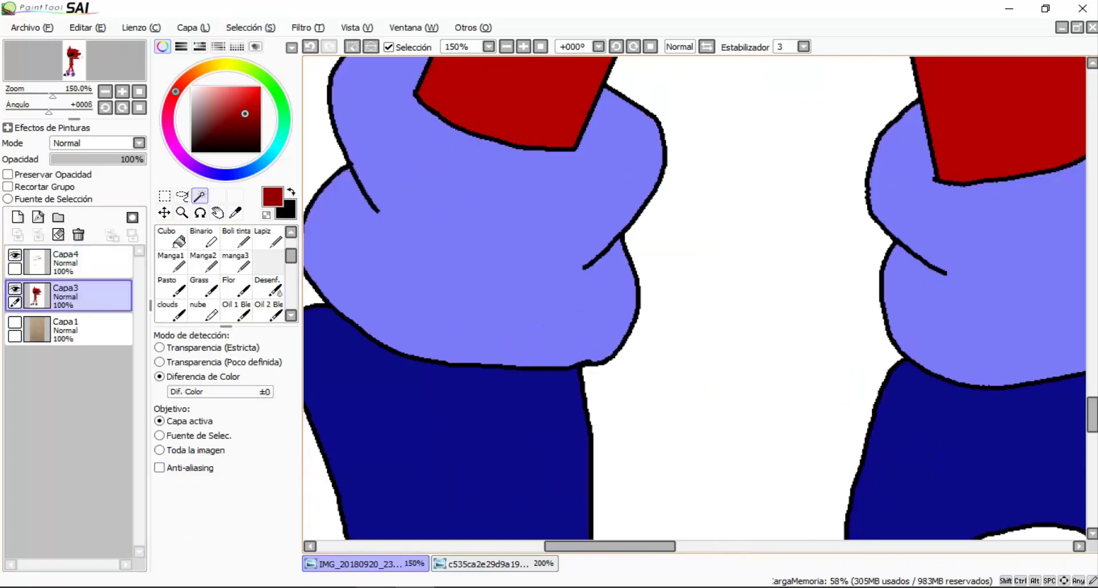
{"action": "left_click", "coordinate": [201, 235]}
{"action": "left_click", "coordinate": [380, 250], "text": "alt"}
{"action": "scroll", "coordinate": [380, 250], "scroll_direction": "up", "scroll_amount": 1}
{"action": "left_click", "coordinate": [191, 130]}
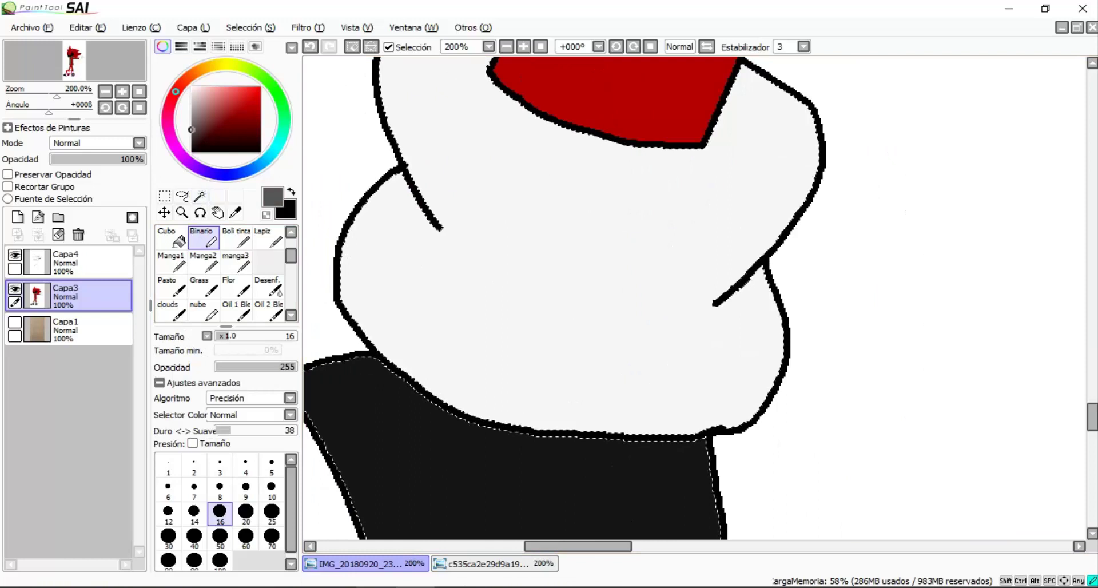
{"action": "mouse_move", "coordinate": [514, 220]}
{"action": "left_mouse_down"}
{"action": "mouse_move", "coordinate": [549, 318]}
{"action": "mouse_move", "coordinate": [699, 428]}
{"action": "left_mouse_up"}
{"action": "key", "text": "ctrl+z"}
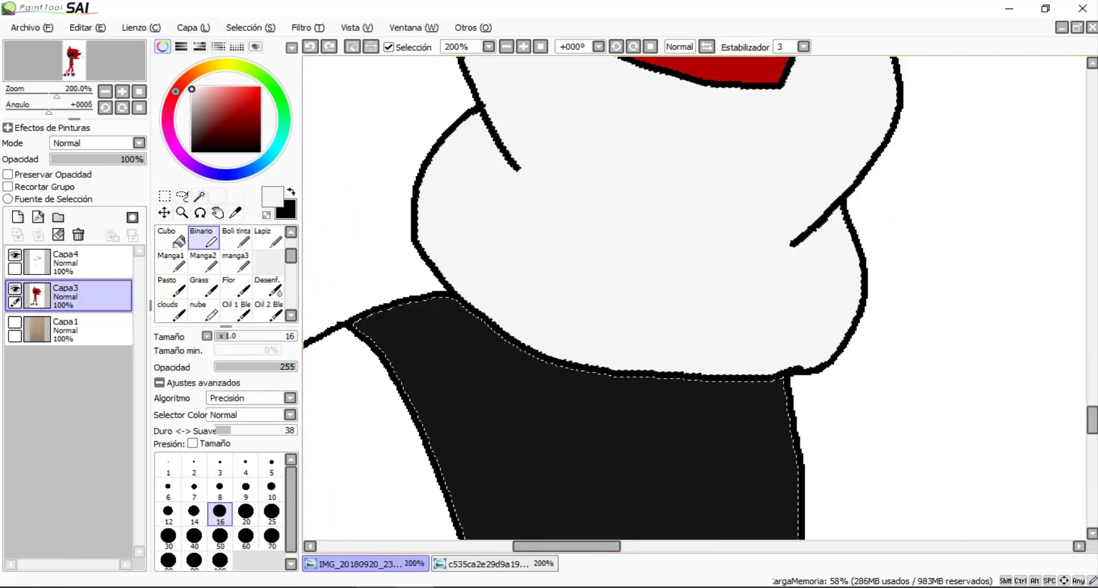
{"action": "key", "text": "ctrl+z"}
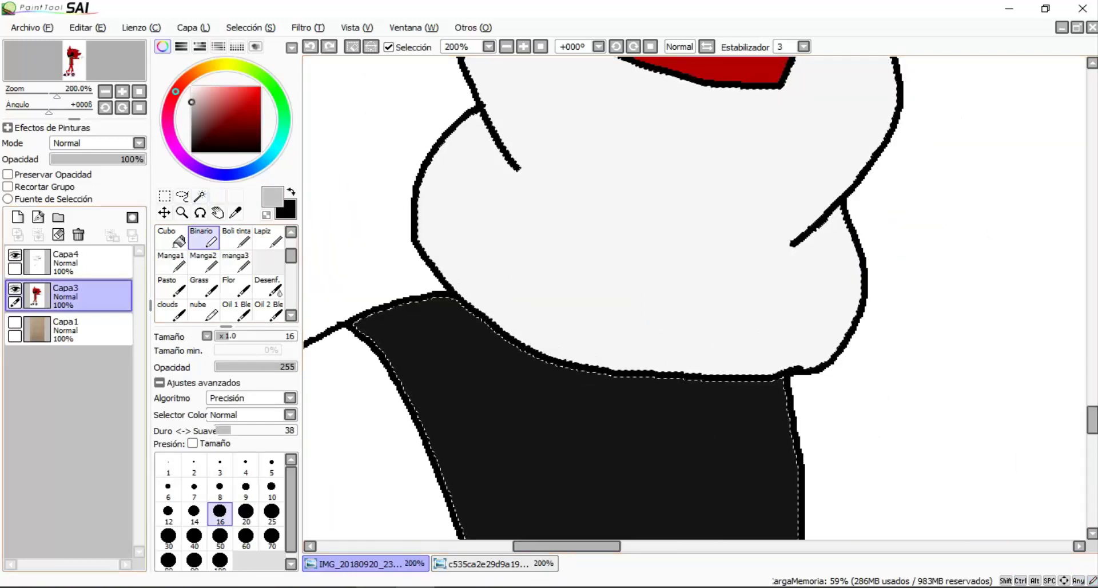
Add a layer above Capa3 at 26% opacity and paint black shadows along the striped shoe's top and its cuff's lower edge
{"action": "key", "text": "ctrl+shift+n"}
{"action": "left_click_drag", "start_coordinate": [68, 262], "coordinate": [68, 297]}
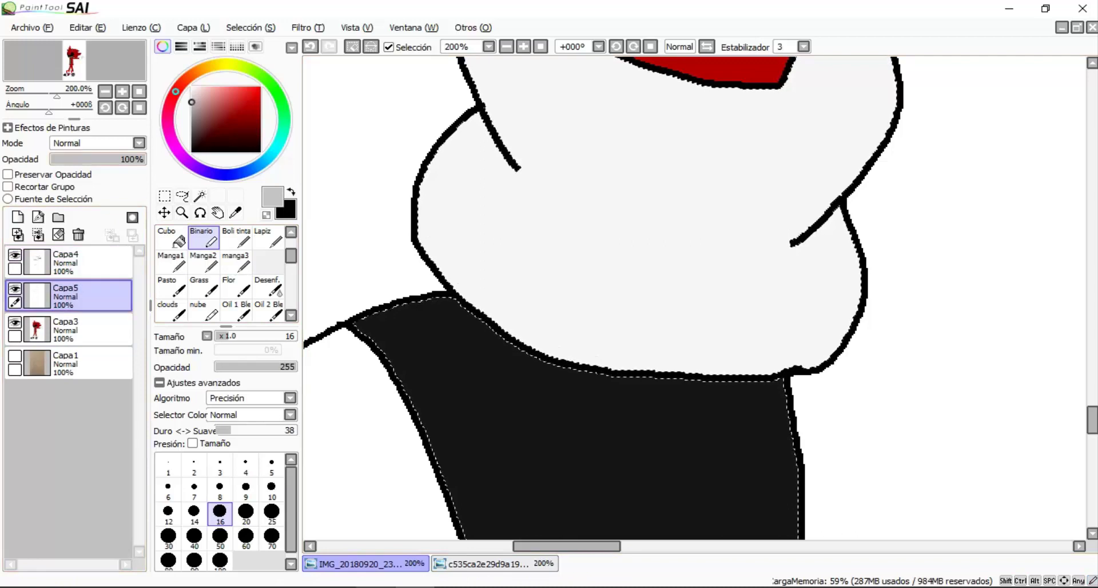
{"action": "left_click", "coordinate": [415, 219], "text": "alt"}
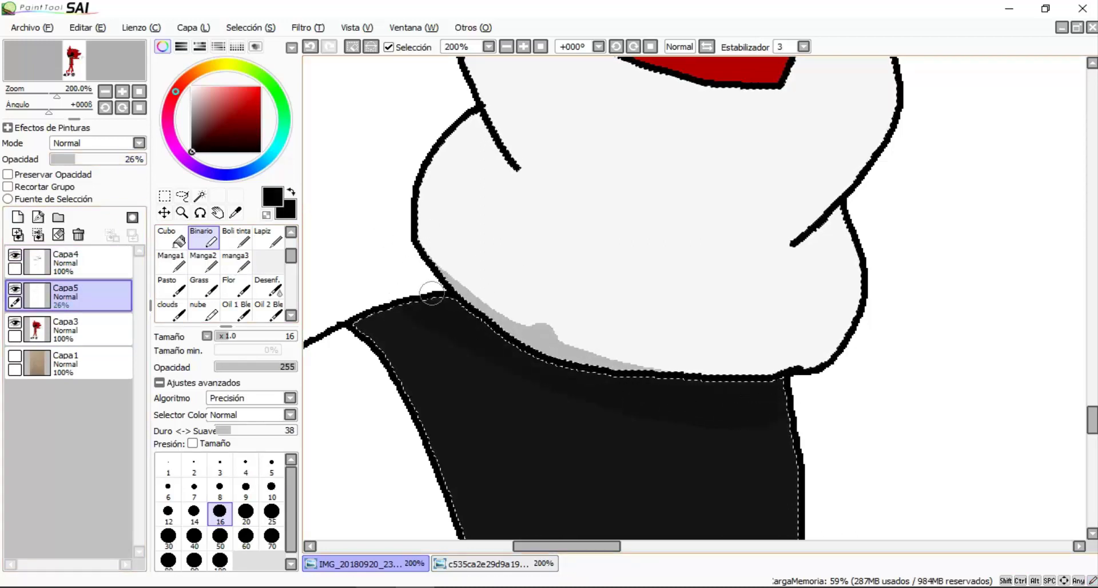
{"action": "left_click_drag", "start_coordinate": [519, 324], "coordinate": [433, 255]}
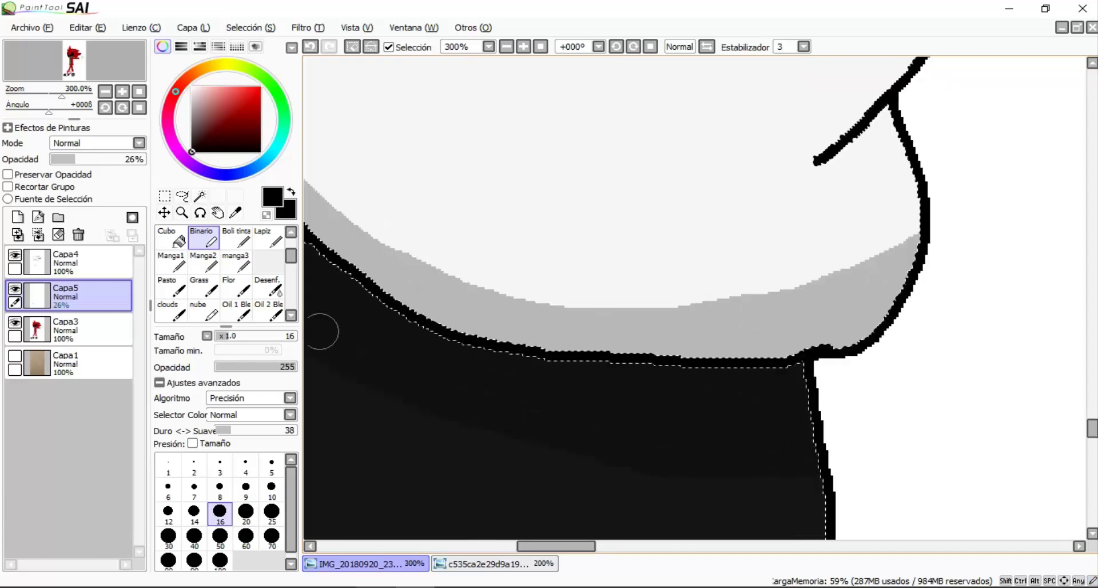
Soften the shadows on the striped shoe and its cuff's lower edge with the size 30 Desenf. blur brush
{"action": "left_click", "coordinate": [269, 286]}
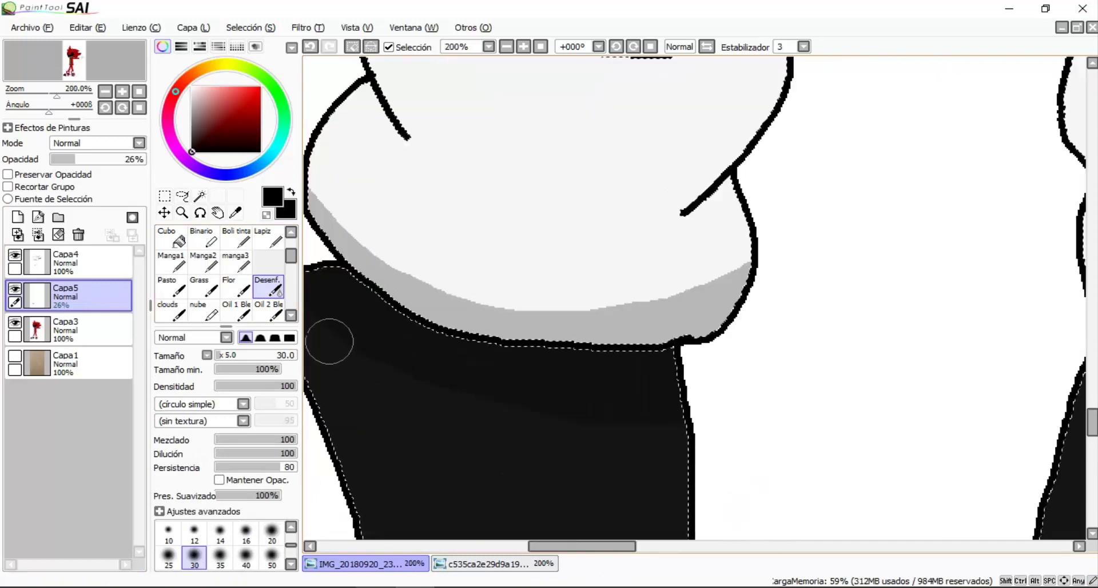
{"action": "left_click_drag", "start_coordinate": [329, 342], "coordinate": [418, 366]}
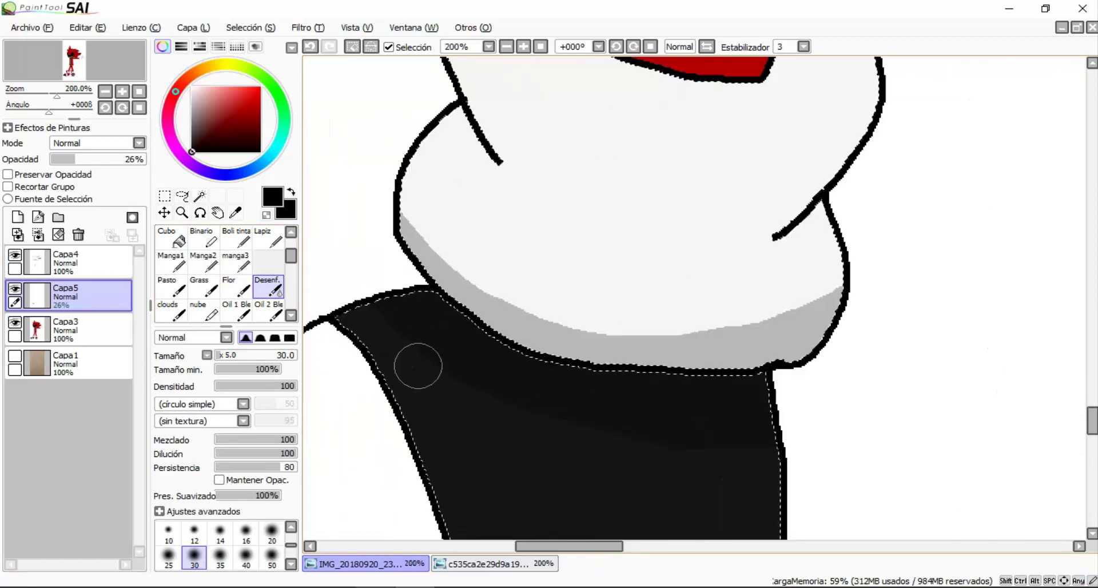
{"action": "left_click_drag", "start_coordinate": [407, 220], "coordinate": [436, 248]}
{"action": "mouse_move", "coordinate": [495, 288]}
{"action": "left_mouse_down"}
{"action": "mouse_move", "coordinate": [719, 322]}
{"action": "mouse_move", "coordinate": [786, 313]}
{"action": "left_mouse_up"}
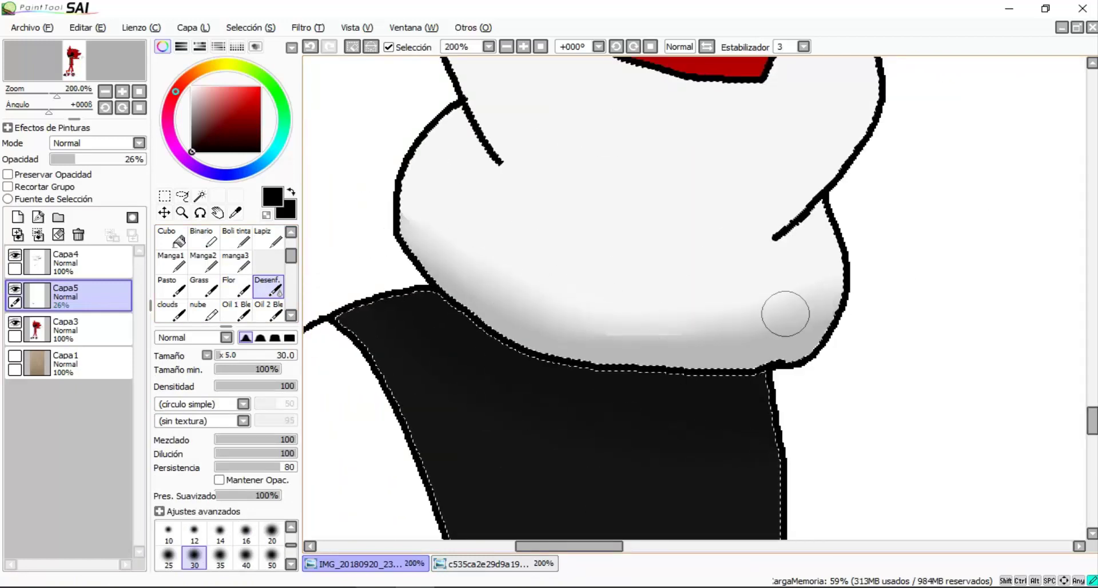
{"action": "scroll", "coordinate": [696, 304], "scroll_direction": "down", "scroll_amount": 1}
{"action": "scroll", "coordinate": [696, 304], "scroll_direction": "up", "scroll_amount": 1}
Paint a black shadow under the left fold line of the striped shoe's cuff on Capa5, erase the spill and blur it
{"action": "left_click", "coordinate": [201, 238]}
{"action": "scroll", "coordinate": [589, 183], "scroll_direction": "up", "scroll_amount": 2}
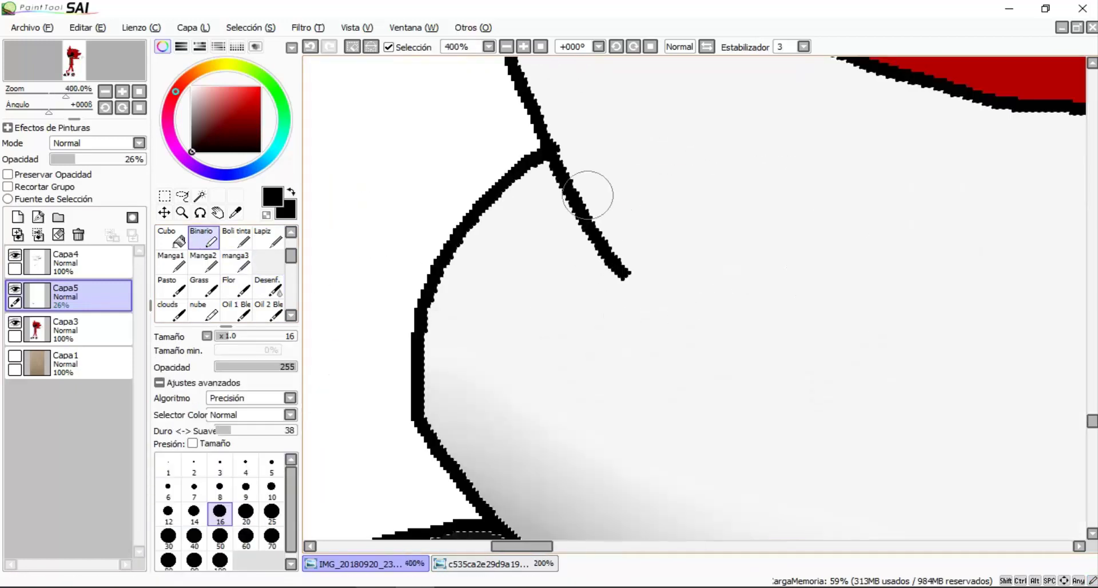
{"action": "left_click_drag", "start_coordinate": [607, 257], "coordinate": [465, 204]}
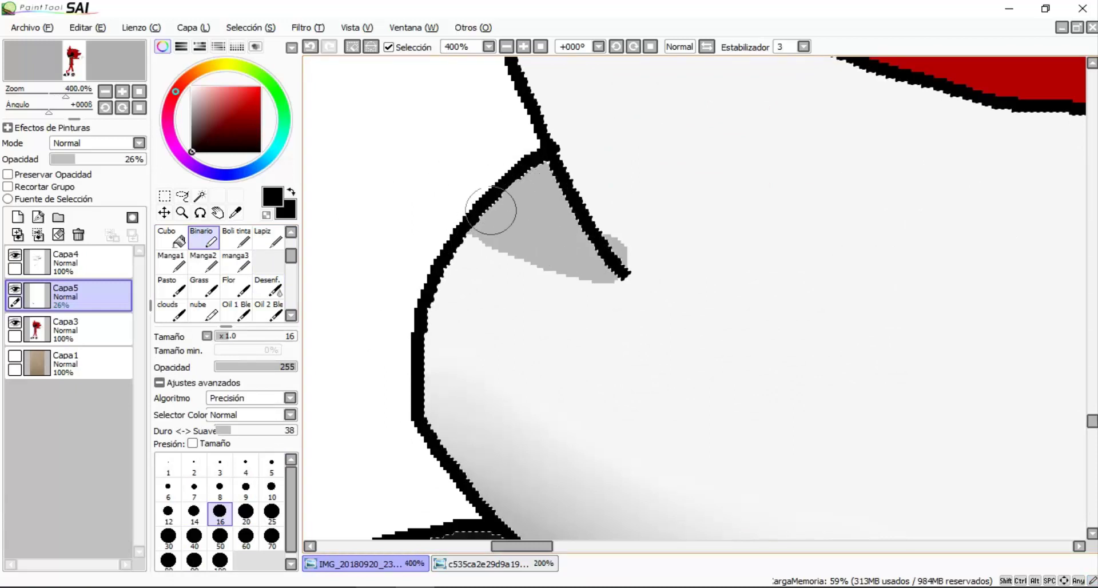
{"action": "key", "text": "e"}
{"action": "left_click_drag", "start_coordinate": [632, 277], "coordinate": [572, 252]}
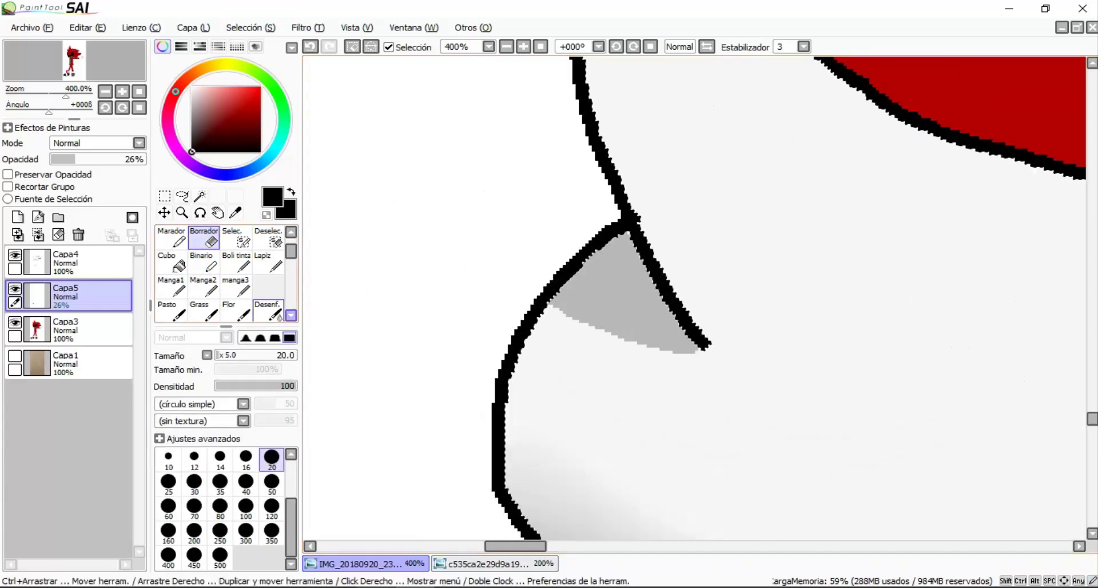
{"action": "left_click", "coordinate": [268, 312]}
{"action": "scroll", "coordinate": [730, 380], "scroll_direction": "down", "scroll_amount": 1}
{"action": "scroll", "coordinate": [764, 421], "scroll_direction": "up", "scroll_amount": 2}
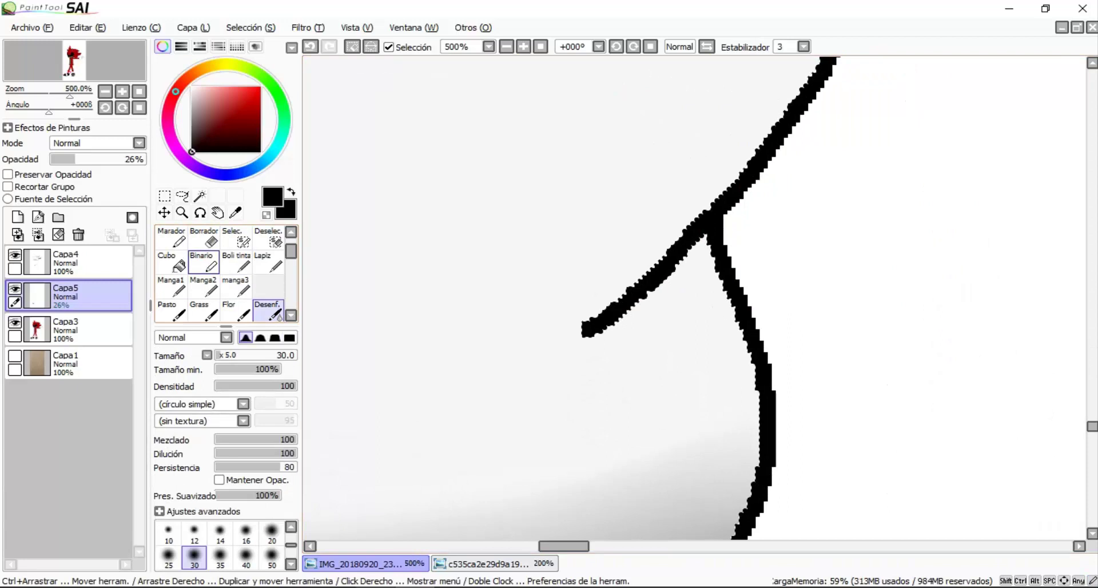
Paint a black shadow under the right fold line of the striped shoe's cuff and blur it with the size 30 Desenf. brush
{"action": "key", "text": "b"}
{"action": "left_click_drag", "start_coordinate": [600, 311], "coordinate": [714, 321]}
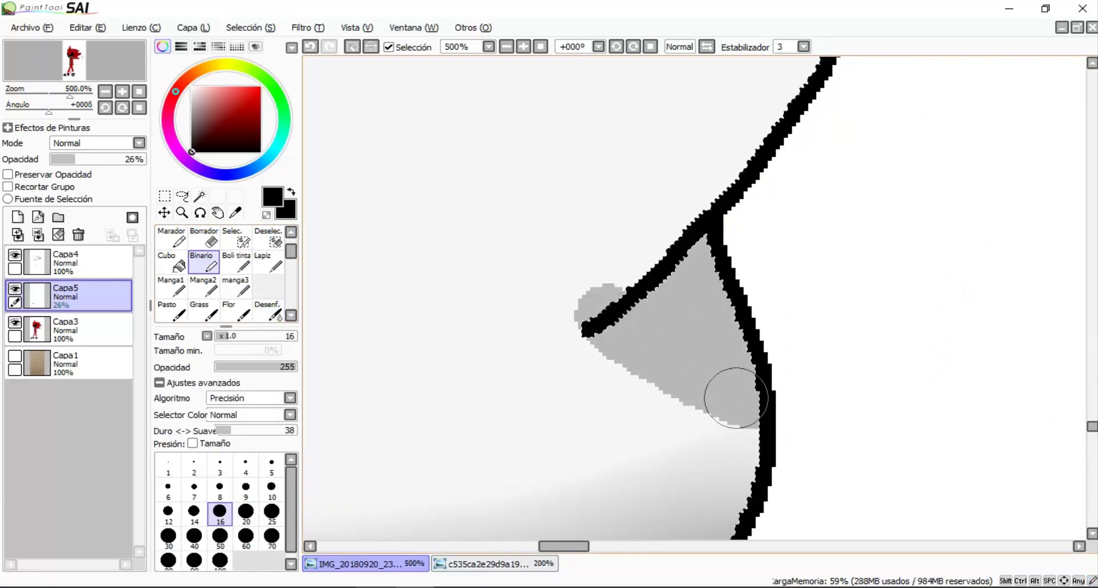
{"action": "left_click", "coordinate": [268, 312]}
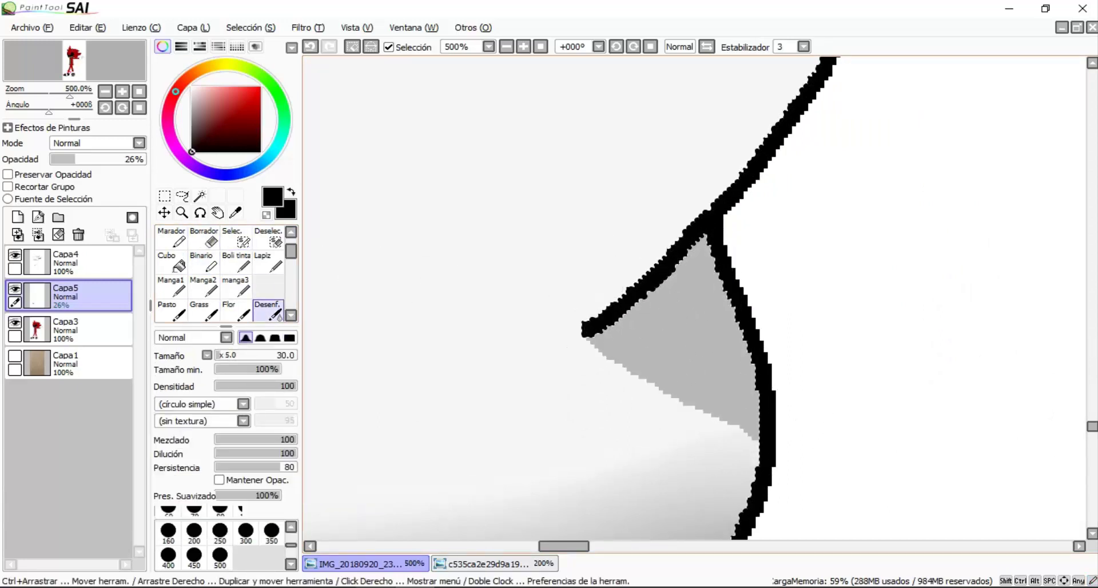
{"action": "left_click_drag", "start_coordinate": [692, 446], "coordinate": [548, 330]}
{"action": "scroll", "coordinate": [548, 330], "scroll_direction": "down", "scroll_amount": 3}
{"action": "scroll", "coordinate": [558, 392], "scroll_direction": "up", "scroll_amount": 3}
Shade under the left fold line of the other shoe's cuff in black, clean up the overspill and soften it with Desenf
{"action": "key", "text": "b"}
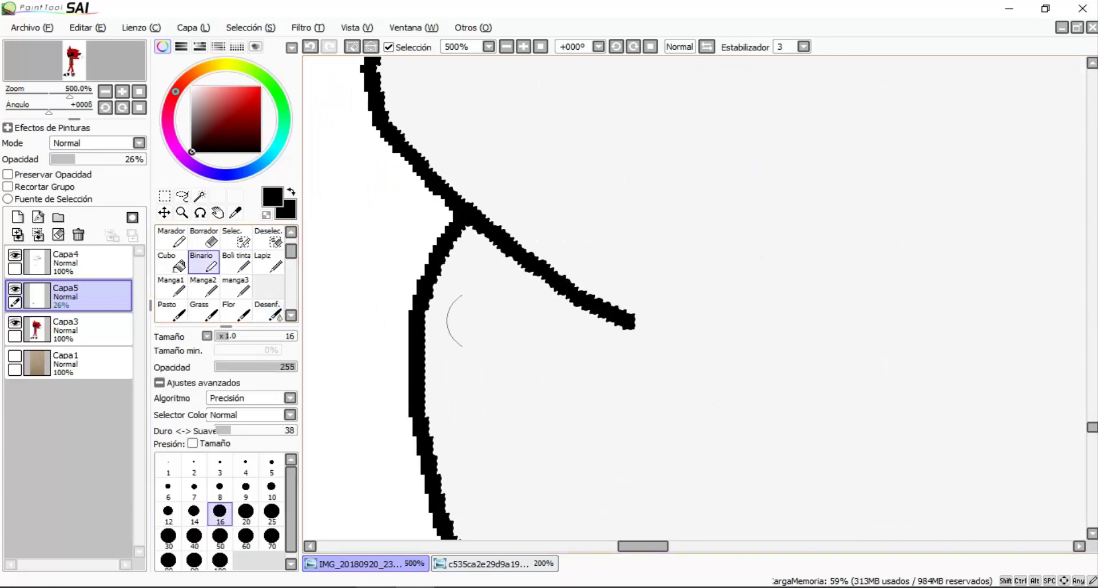
{"action": "mouse_move", "coordinate": [590, 300]}
{"action": "left_mouse_down"}
{"action": "mouse_move", "coordinate": [478, 293]}
{"action": "mouse_move", "coordinate": [693, 329]}
{"action": "left_mouse_up"}
{"action": "key", "text": "e"}
{"action": "key", "text": "d"}
{"action": "left_click_drag", "start_coordinate": [618, 320], "coordinate": [666, 350]}
{"action": "scroll", "coordinate": [666, 351], "scroll_direction": "down", "scroll_amount": 2}
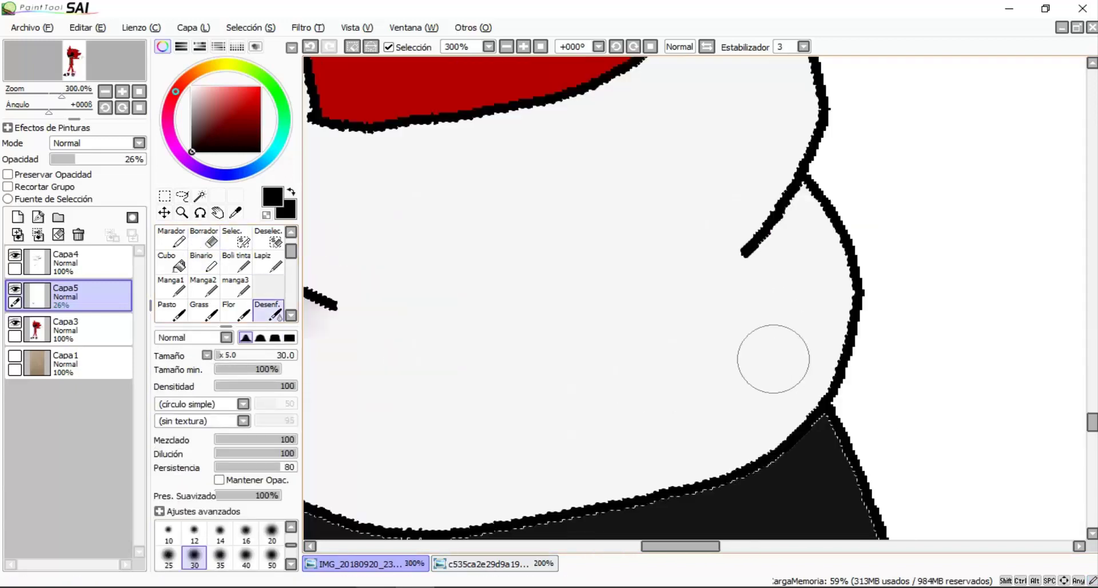
Paint a black shadow under the right fold line of that second cuff, erase the spill and blur the shadow
{"action": "key", "text": "b"}
{"action": "scroll", "coordinate": [546, 186], "scroll_direction": "up", "scroll_amount": 3}
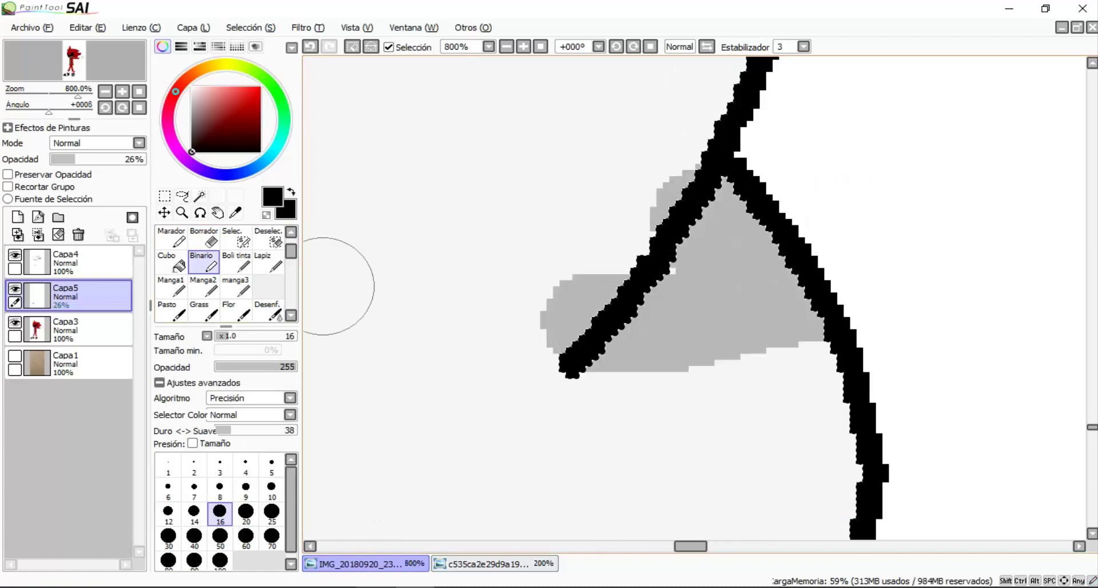
{"action": "key", "text": "e"}
{"action": "mouse_move", "coordinate": [569, 265]}
{"action": "left_mouse_down"}
{"action": "mouse_move", "coordinate": [500, 372]}
{"action": "mouse_move", "coordinate": [535, 412]}
{"action": "left_mouse_up"}
{"action": "key", "text": "d"}
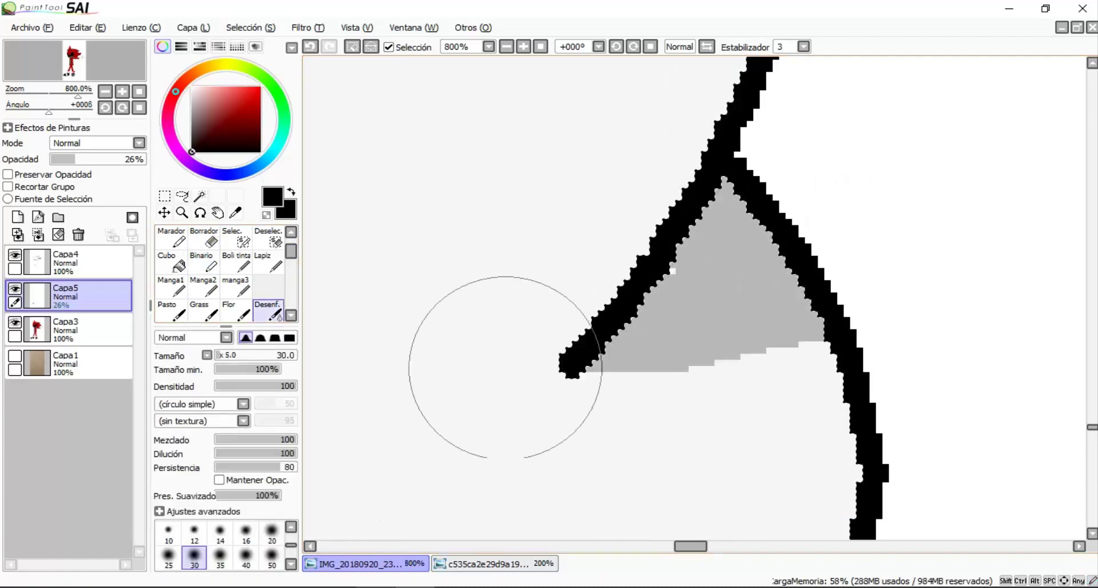
{"action": "scroll", "coordinate": [474, 442], "scroll_direction": "down", "scroll_amount": 3}
Paint a black shadow band along the second cuff's lower edge and soften its upper boundary with the size 30 Desenf. brush
{"action": "key", "text": "b"}
{"action": "scroll", "coordinate": [522, 297], "scroll_direction": "down", "scroll_amount": 2}
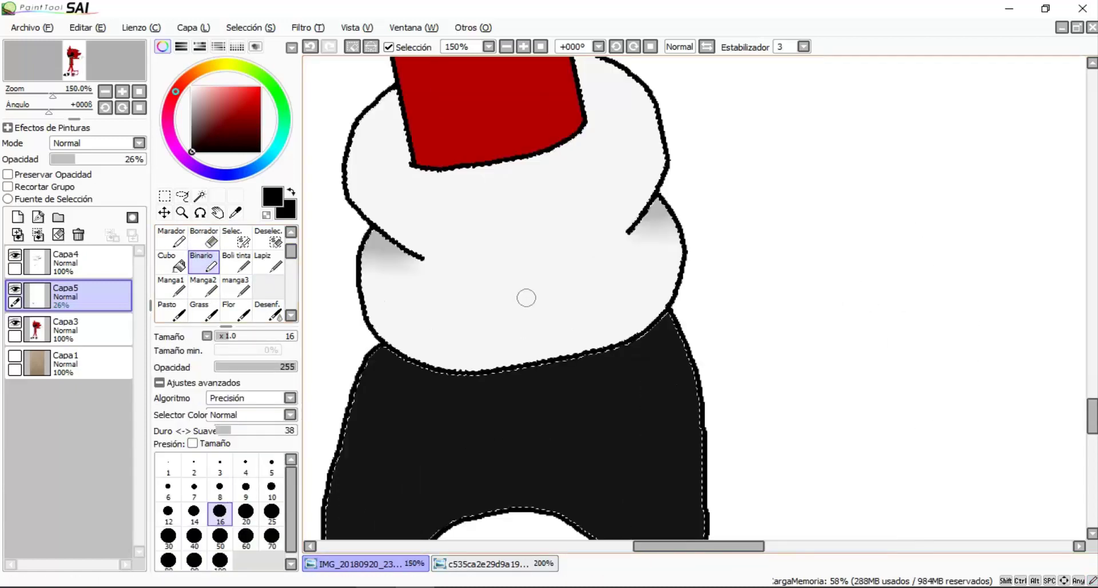
{"action": "left_click_drag", "start_coordinate": [452, 325], "coordinate": [530, 359]}
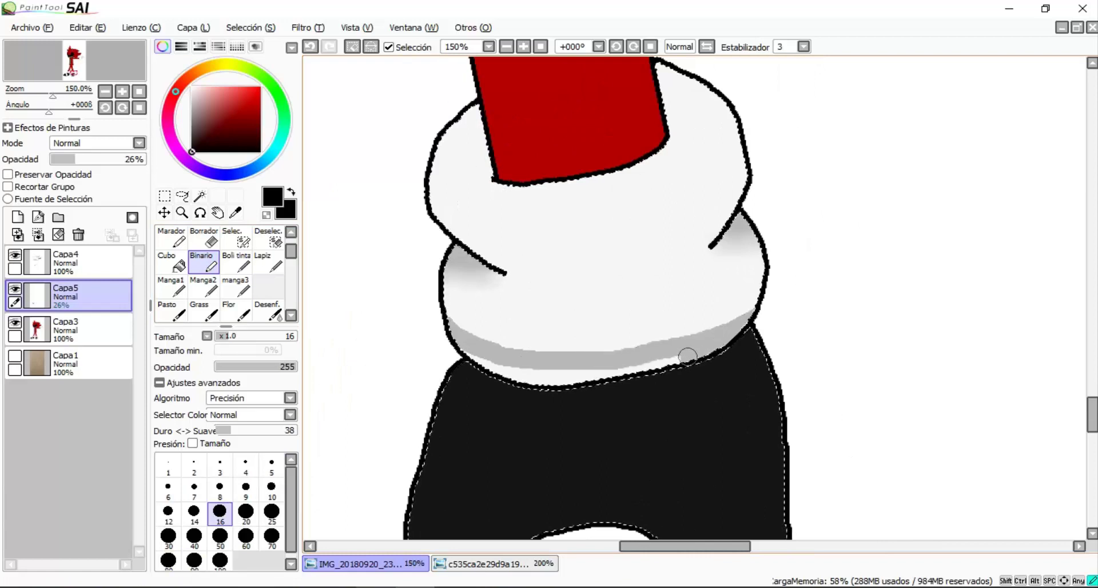
{"action": "scroll", "coordinate": [624, 379], "scroll_direction": "up", "scroll_amount": 1}
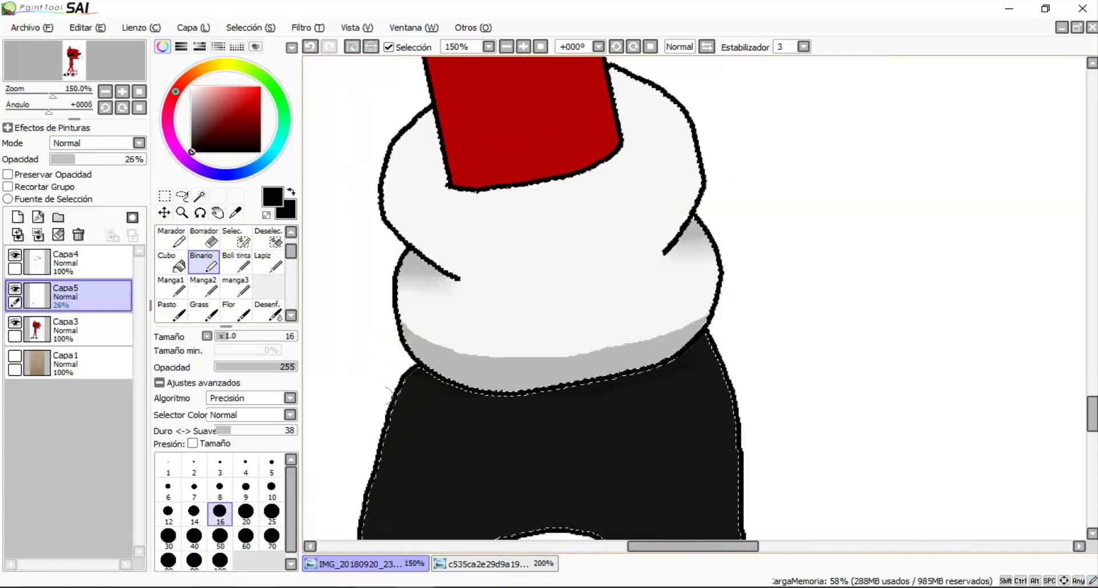
{"action": "key", "text": "ctrl+z"}
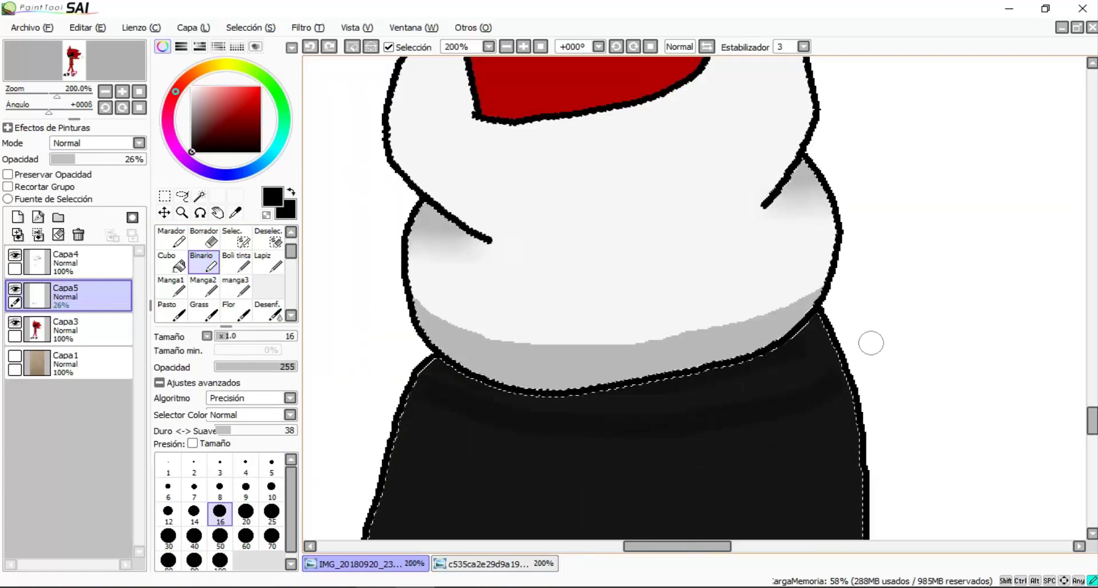
{"action": "left_click", "coordinate": [172, 262]}
{"action": "left_click", "coordinate": [268, 311]}
{"action": "left_click_drag", "start_coordinate": [507, 335], "coordinate": [858, 286]}
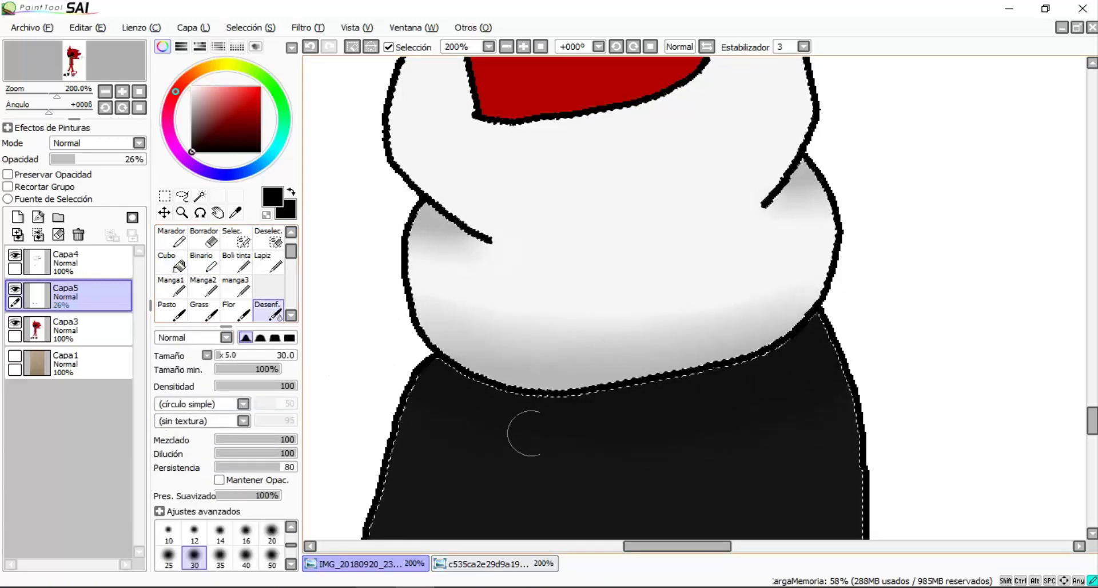
{"action": "scroll", "coordinate": [529, 433], "scroll_direction": "down", "scroll_amount": 8}
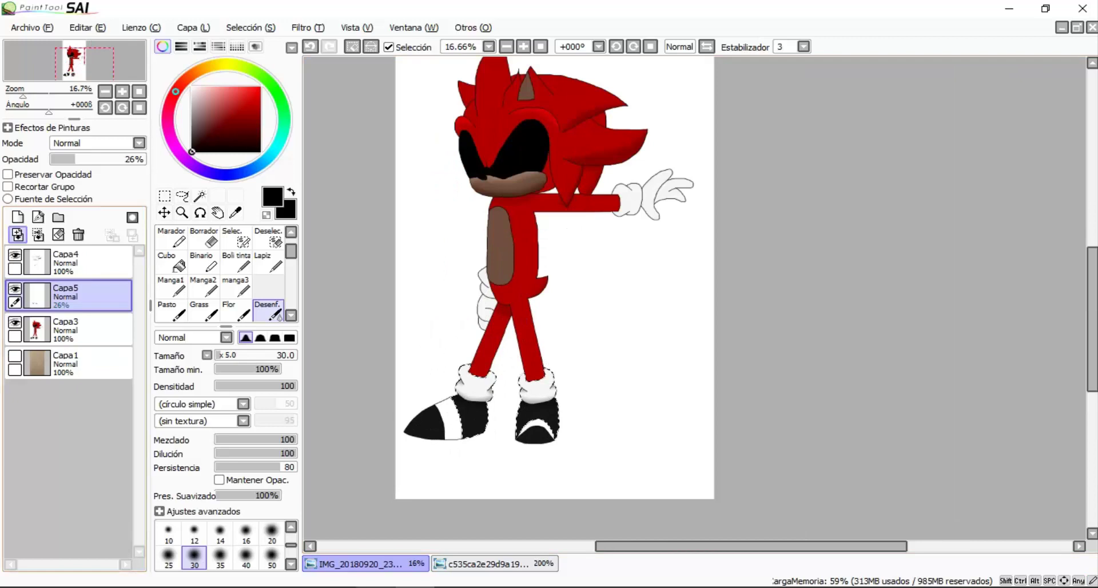
Add a layer directly below Capa3, clear the selection and prepare the Al Agua brush at size 250 in dark red
{"action": "left_click", "coordinate": [80, 329]}
{"action": "key", "text": "ctrl+Tab"}
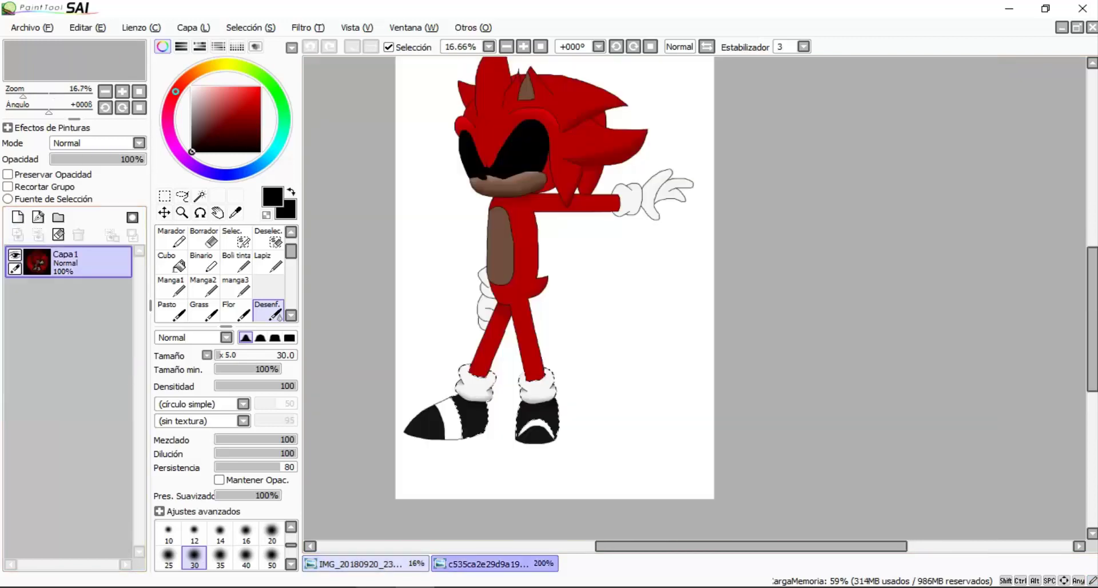
{"action": "key", "text": "ctrl+Tab"}
{"action": "key", "text": "c"}
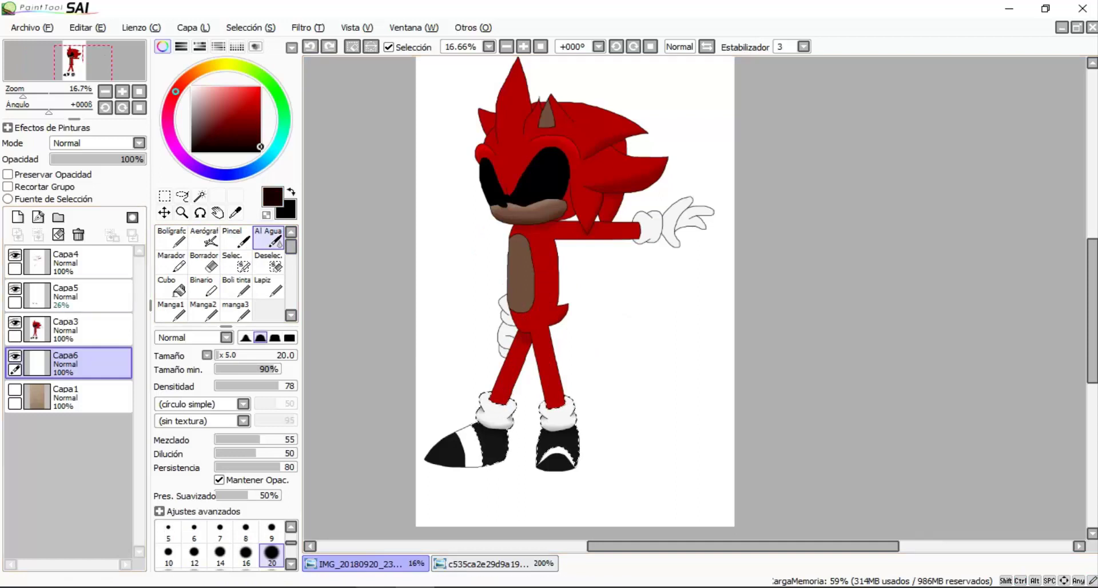
{"action": "key", "text": "b"}
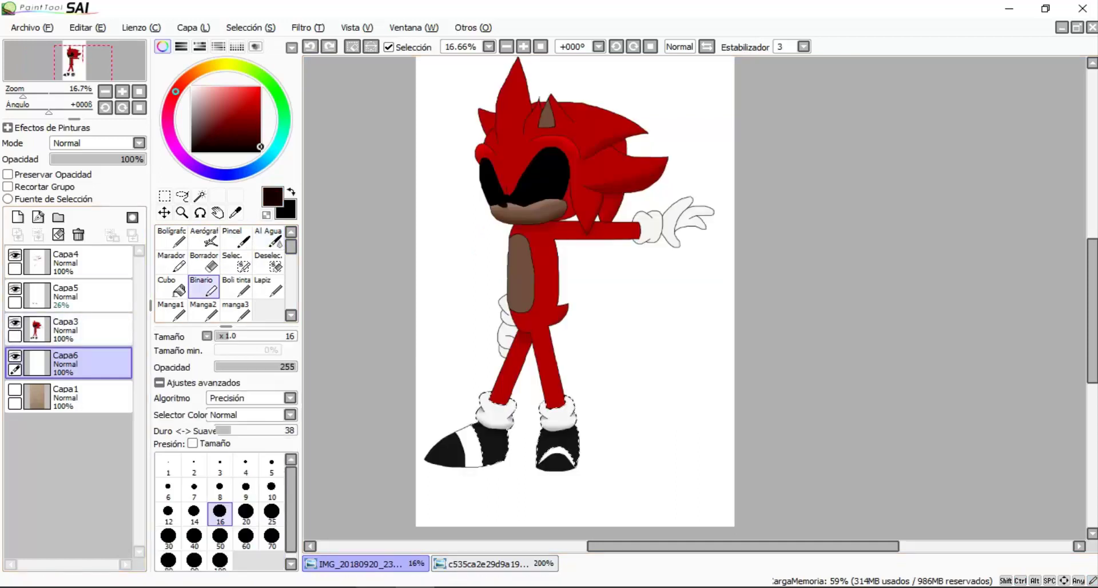
{"action": "key", "text": "c"}
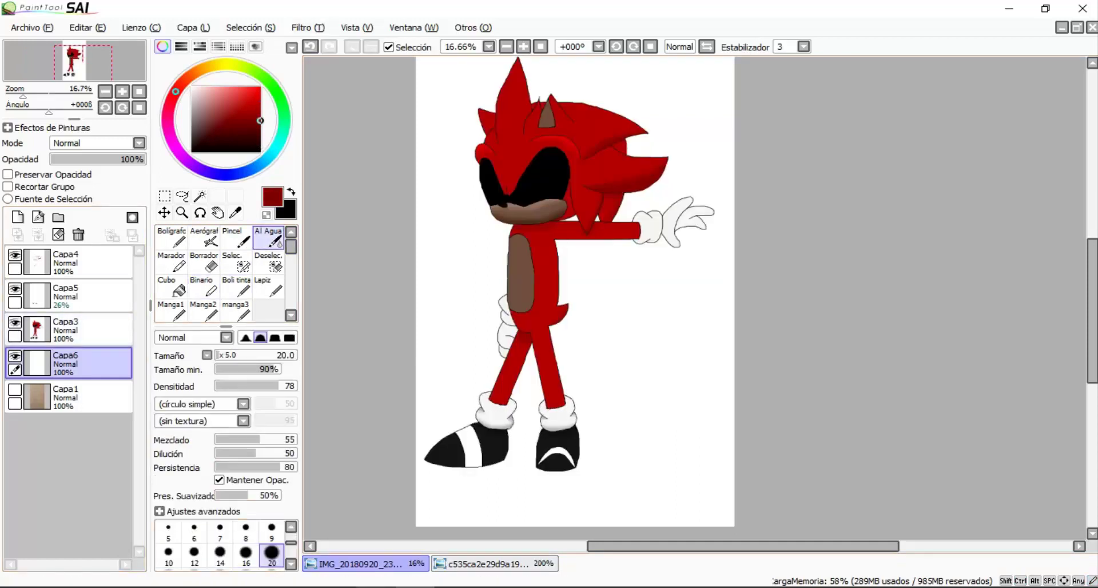
{"action": "key", "text": "minus"}
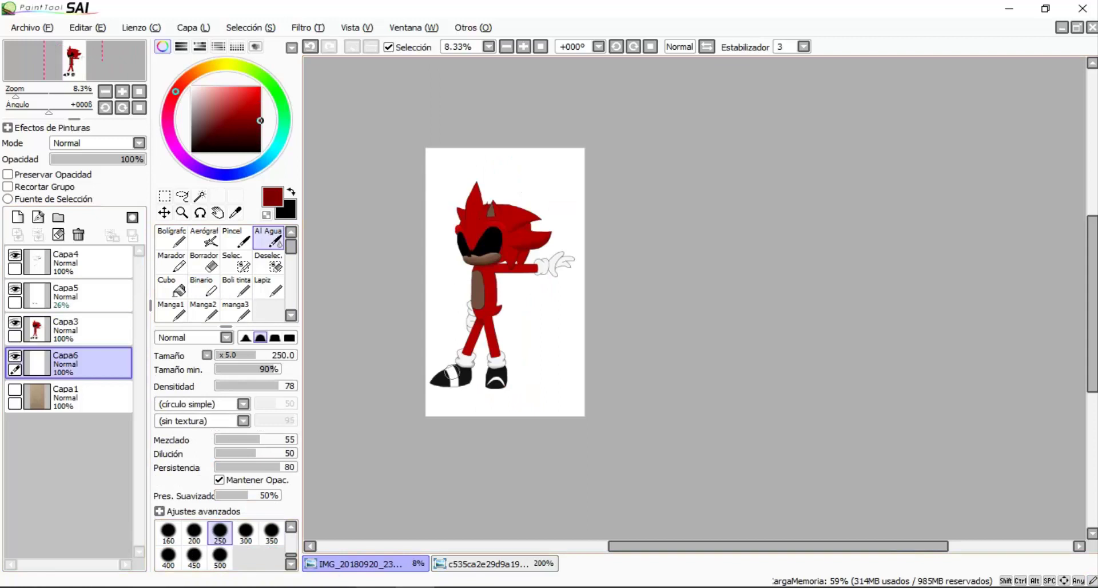
{"action": "key", "text": "plus"}
{"action": "key", "text": "plus"}
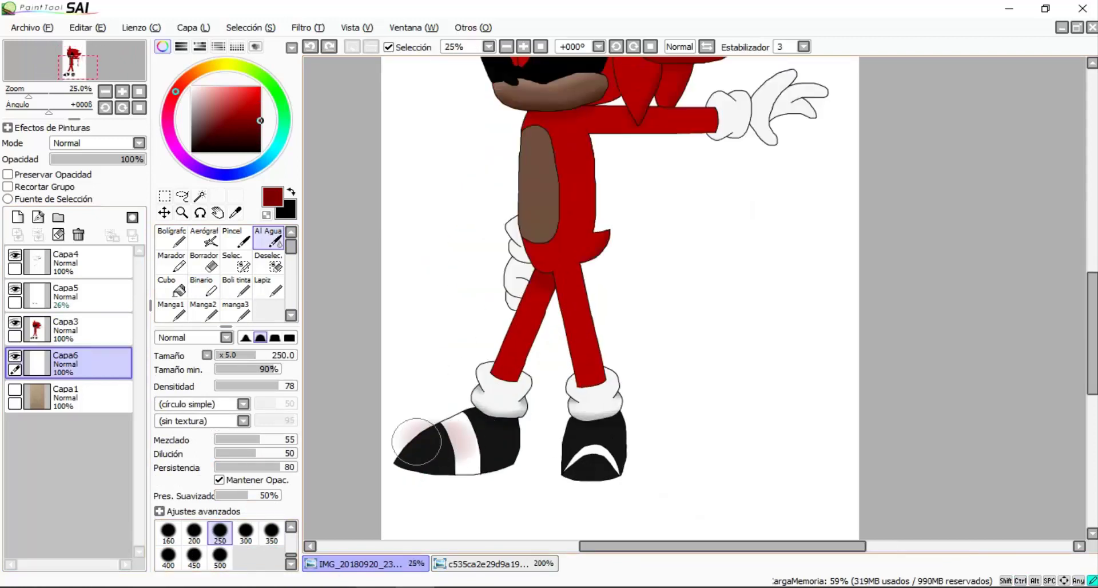
Try out a soft dark red glow behind the striped shoe and leg on Capa6, and undo the strokes
{"action": "key", "text": "ctrl+z"}
{"action": "left_click_drag", "start_coordinate": [403, 435], "coordinate": [534, 252]}
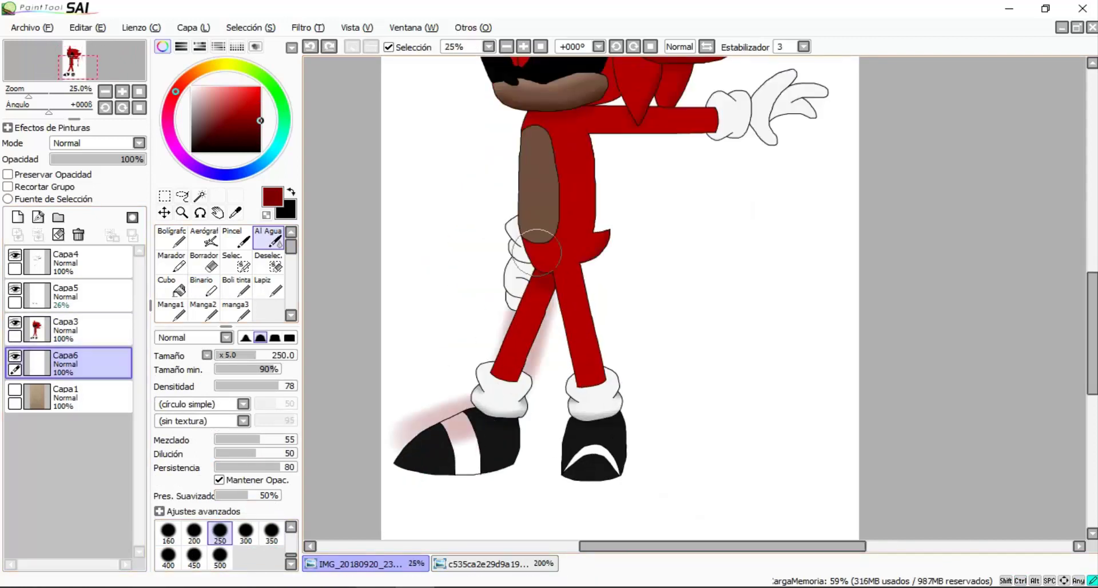
{"action": "mouse_move", "coordinate": [450, 426]}
{"action": "left_mouse_down"}
{"action": "mouse_move", "coordinate": [442, 468]}
{"action": "mouse_move", "coordinate": [458, 437]}
{"action": "left_mouse_up"}
{"action": "key", "text": "ctrl+z"}
{"action": "key", "text": "ctrl+z"}
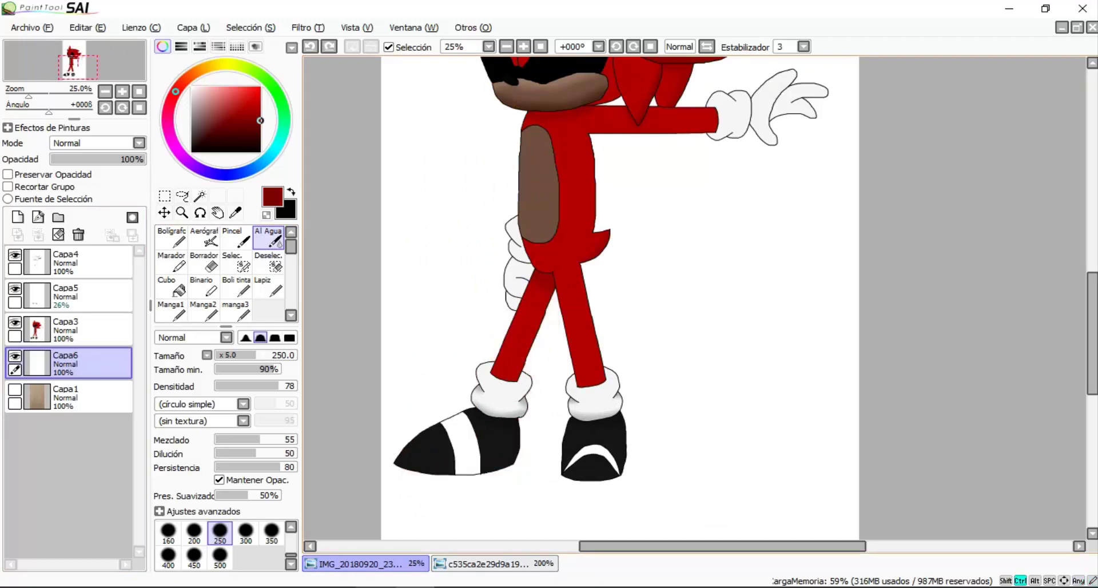
Check the shoes against the Capa1 photo and fill the striped shoe's band with white on Capa3 using Cubo
{"action": "left_click", "coordinate": [15, 389]}
{"action": "double_click", "coordinate": [15, 389]}
{"action": "left_click", "coordinate": [15, 389]}
{"action": "scroll", "coordinate": [486, 469], "scroll_direction": "up", "scroll_amount": 3}
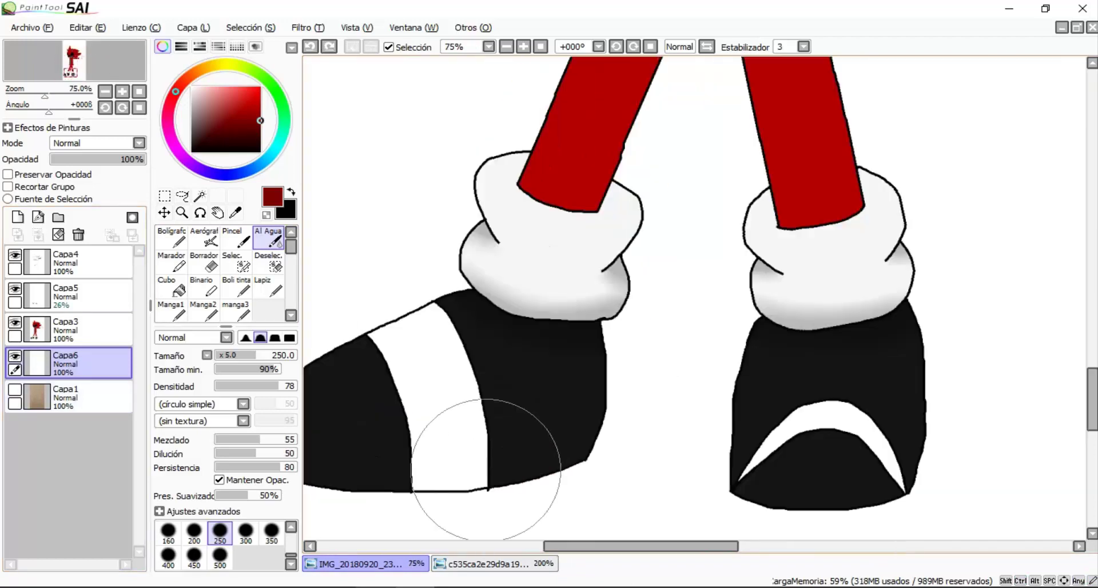
{"action": "left_click", "coordinate": [64, 329]}
{"action": "left_click", "coordinate": [172, 286]}
{"action": "scroll", "coordinate": [629, 298], "scroll_direction": "down", "scroll_amount": 3}
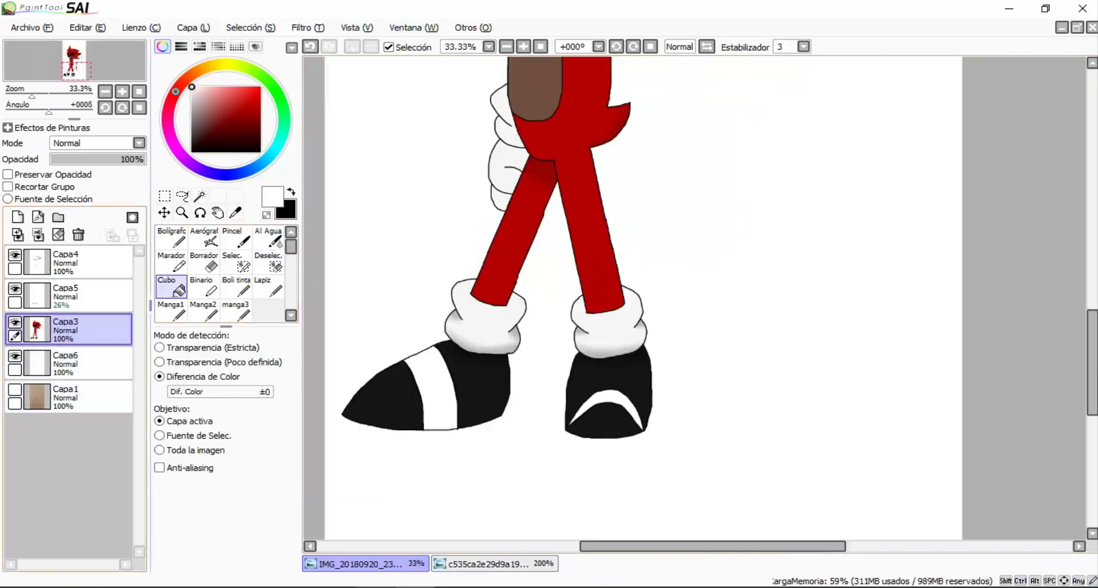
Show the Capa1 photo and fill the crescent on the second shoe with white on Capa3
{"action": "left_click", "coordinate": [15, 390]}
{"action": "scroll", "coordinate": [423, 532], "scroll_direction": "down", "scroll_amount": 1}
{"action": "left_click", "coordinate": [64, 364]}
{"action": "left_click", "coordinate": [203, 286]}
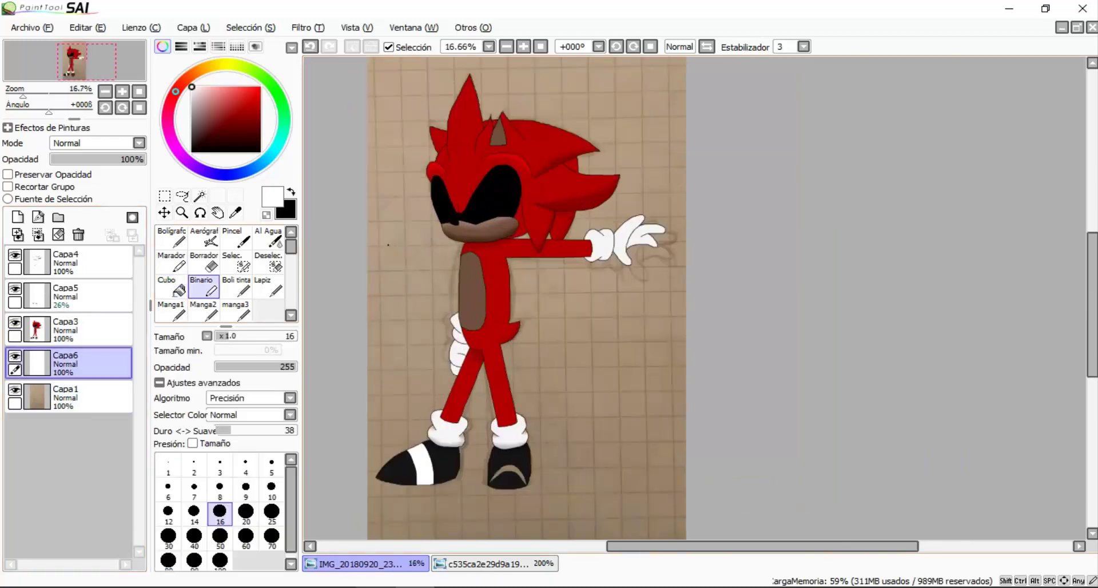
{"action": "scroll", "coordinate": [504, 458], "scroll_direction": "up", "scroll_amount": 1}
{"action": "left_click", "coordinate": [172, 286]}
{"action": "scroll", "coordinate": [503, 458], "scroll_direction": "up", "scroll_amount": 3}
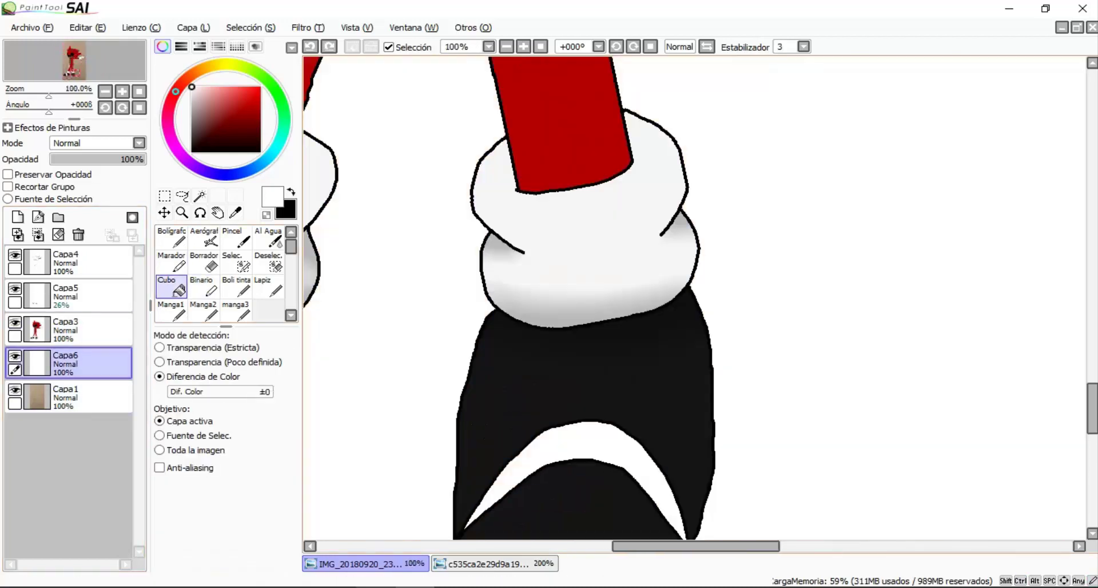
{"action": "scroll", "coordinate": [503, 458], "scroll_direction": "down", "scroll_amount": 1}
{"action": "left_click", "coordinate": [64, 329]}
{"action": "left_click", "coordinate": [558, 491]}
On Capa6, paint a soft glow around both shoes with the size 250 Al Agua brush in the leg's red, and hide Capa1
{"action": "left_click", "coordinate": [64, 364]}
{"action": "left_click", "coordinate": [267, 237]}
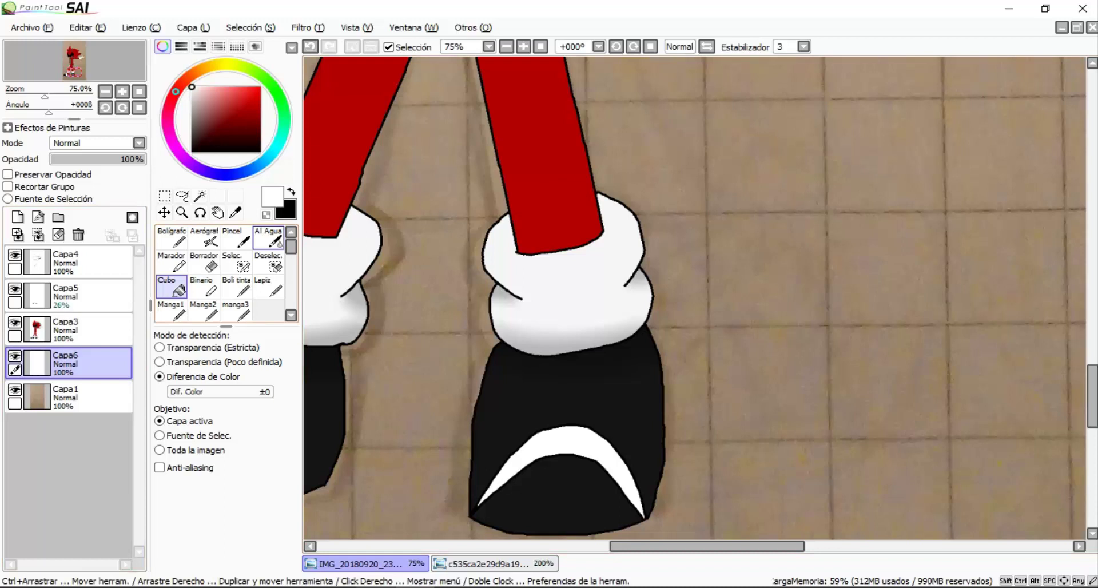
{"action": "left_click", "coordinate": [544, 143], "text": "alt"}
{"action": "scroll", "coordinate": [408, 252], "scroll_direction": "down", "scroll_amount": 2}
{"action": "scroll", "coordinate": [408, 252], "scroll_direction": "left", "scroll_amount": 1}
{"action": "mouse_move", "coordinate": [418, 285]}
{"action": "left_mouse_down"}
{"action": "mouse_move", "coordinate": [366, 366]}
{"action": "mouse_move", "coordinate": [343, 446]}
{"action": "mouse_move", "coordinate": [515, 240]}
{"action": "left_mouse_up"}
{"action": "mouse_move", "coordinate": [545, 378]}
{"action": "left_mouse_down"}
{"action": "mouse_move", "coordinate": [441, 452]}
{"action": "mouse_move", "coordinate": [652, 366]}
{"action": "mouse_move", "coordinate": [606, 211]}
{"action": "left_mouse_up"}
{"action": "scroll", "coordinate": [540, 355], "scroll_direction": "down", "scroll_amount": 1}
{"action": "left_click", "coordinate": [15, 389]}
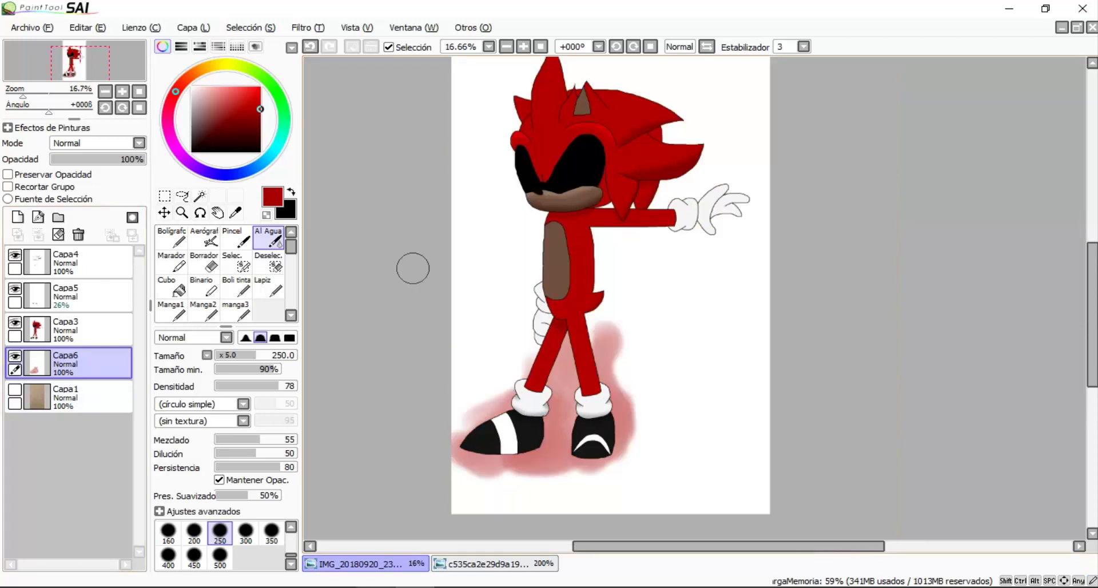
Extend the soft red glow on Capa6 up both sides of the legs and torso
{"action": "scroll", "coordinate": [412, 265], "scroll_direction": "up", "scroll_amount": 1}
{"action": "left_click_drag", "start_coordinate": [485, 503], "coordinate": [583, 336]}
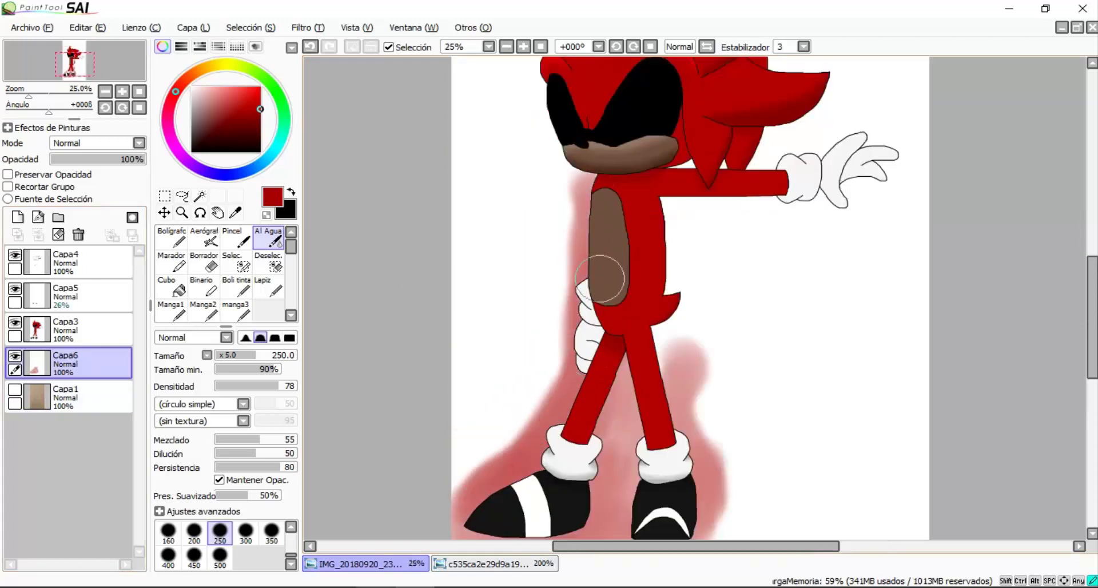
{"action": "mouse_move", "coordinate": [600, 279]}
{"action": "left_mouse_down"}
{"action": "mouse_move", "coordinate": [655, 330]}
{"action": "mouse_move", "coordinate": [627, 469]}
{"action": "mouse_move", "coordinate": [605, 456]}
{"action": "mouse_move", "coordinate": [619, 505]}
{"action": "mouse_move", "coordinate": [685, 430]}
{"action": "mouse_move", "coordinate": [649, 257]}
{"action": "mouse_move", "coordinate": [681, 291]}
{"action": "mouse_move", "coordinate": [657, 229]}
{"action": "left_mouse_up"}
{"action": "scroll", "coordinate": [650, 224], "scroll_direction": "down", "scroll_amount": 2}
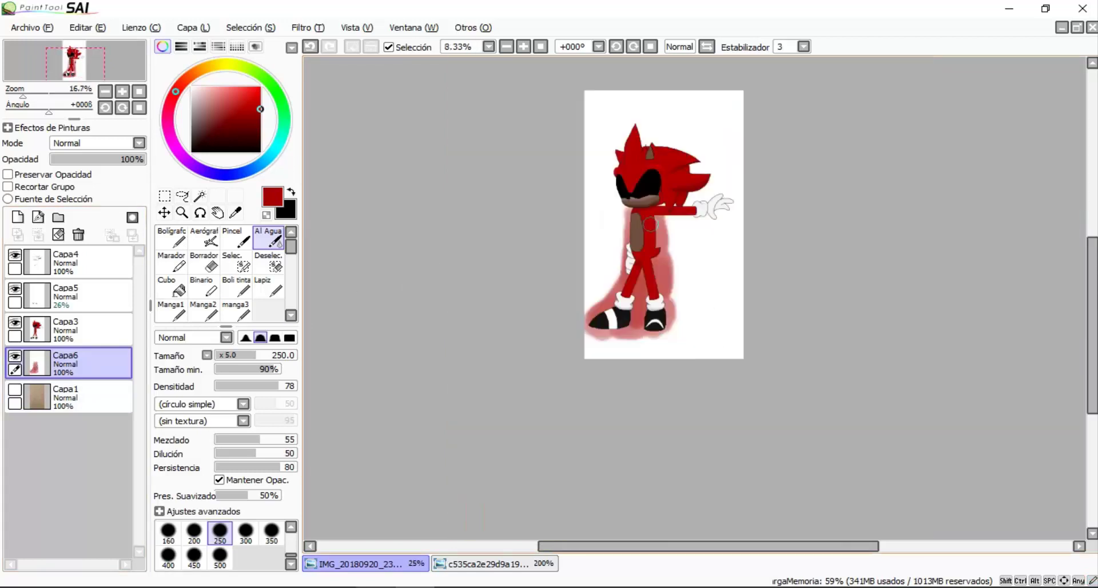
Continue the red glow around the outstretched arm and hand, the spikes and the whole head
{"action": "scroll", "coordinate": [650, 224], "scroll_direction": "up", "scroll_amount": 3}
{"action": "mouse_move", "coordinate": [645, 285]}
{"action": "left_mouse_down"}
{"action": "mouse_move", "coordinate": [694, 296]}
{"action": "mouse_move", "coordinate": [776, 265]}
{"action": "mouse_move", "coordinate": [656, 263]}
{"action": "mouse_move", "coordinate": [585, 298]}
{"action": "mouse_move", "coordinate": [743, 246]}
{"action": "left_mouse_up"}
{"action": "mouse_move", "coordinate": [586, 224]}
{"action": "left_mouse_down"}
{"action": "mouse_move", "coordinate": [680, 331]}
{"action": "mouse_move", "coordinate": [774, 259]}
{"action": "left_mouse_up"}
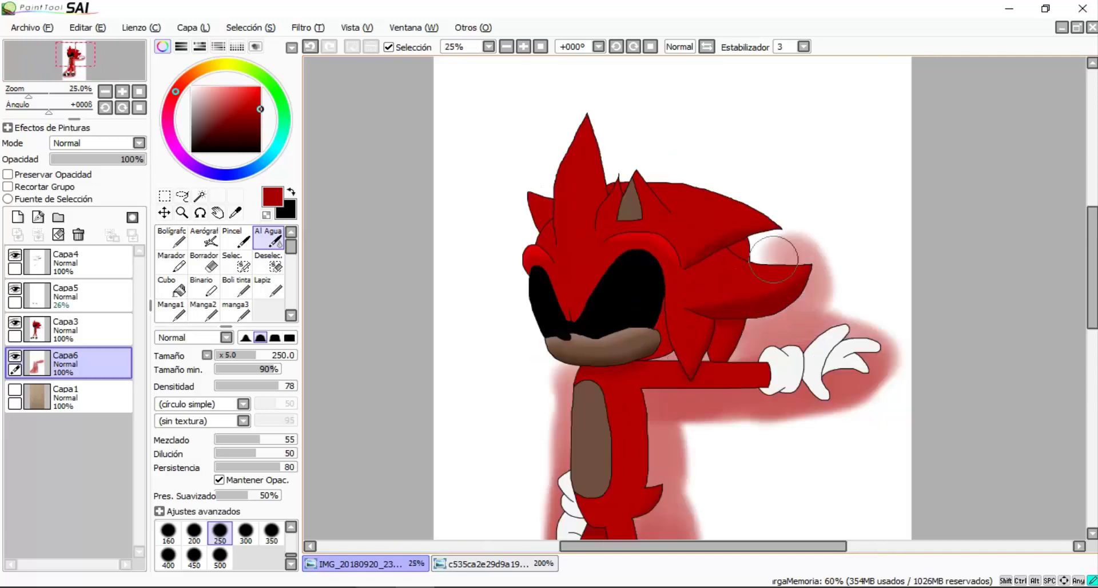
{"action": "mouse_move", "coordinate": [708, 203]}
{"action": "left_mouse_down"}
{"action": "mouse_move", "coordinate": [538, 154]}
{"action": "mouse_move", "coordinate": [509, 229]}
{"action": "mouse_move", "coordinate": [509, 423]}
{"action": "left_mouse_up"}
{"action": "scroll", "coordinate": [547, 281], "scroll_direction": "down", "scroll_amount": 5}
{"action": "scroll", "coordinate": [547, 281], "scroll_direction": "up", "scroll_amount": 4}
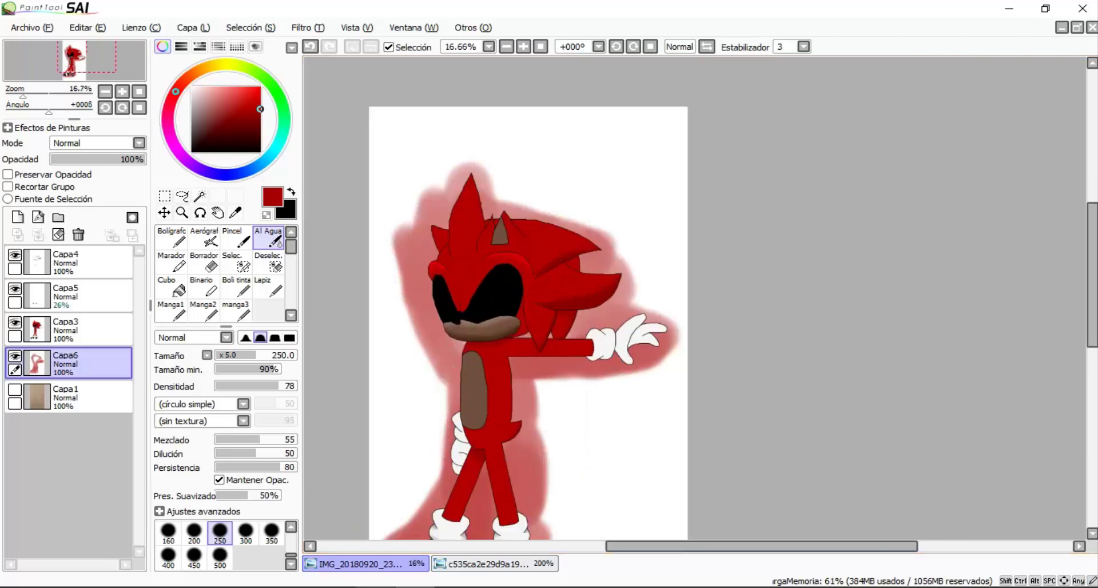
Look over the open c535ca2e29d9a19... reference image and return to the hedgehog drawing
{"action": "left_click", "coordinate": [495, 563]}
{"action": "scroll", "coordinate": [539, 453], "scroll_direction": "up", "scroll_amount": 2}
{"action": "left_click", "coordinate": [360, 563]}
{"action": "scroll", "coordinate": [557, 286], "scroll_direction": "up", "scroll_amount": 1}
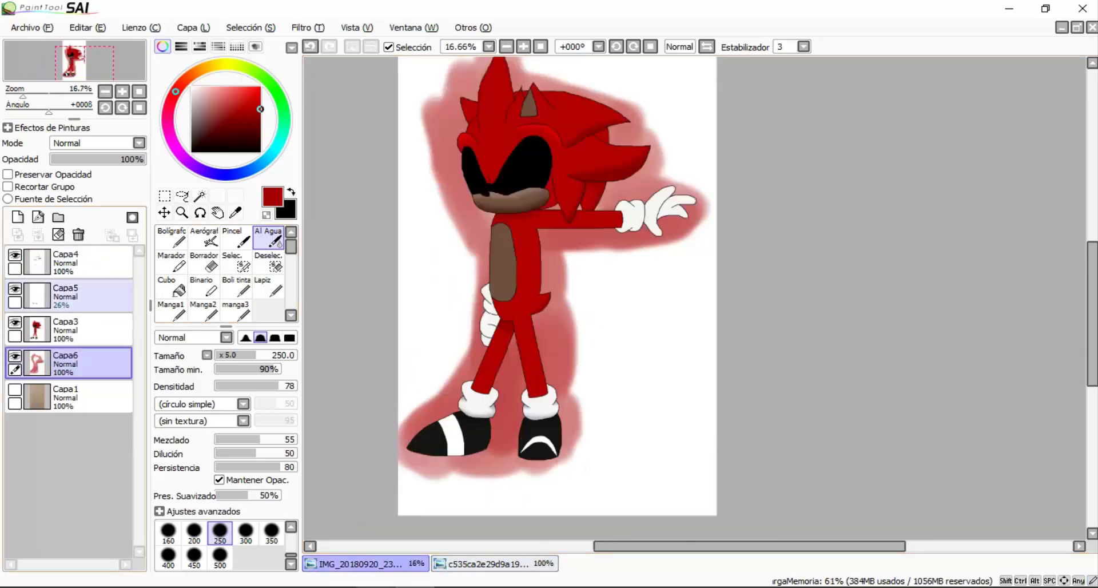
Undo the soft glow, paint a rough-edged red halo around the legs and lower torso with the size 500 nube brush, and set Capa6 to 100% opacity
{"action": "key", "text": "ctrl+z"}
{"action": "scroll", "coordinate": [203, 311], "scroll_direction": "down", "scroll_amount": 1}
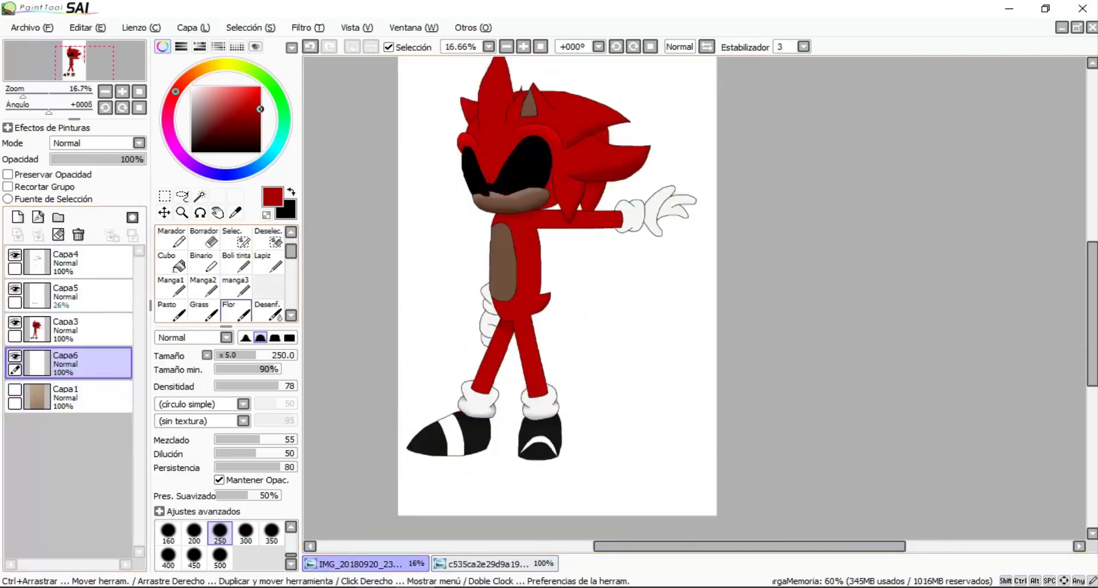
{"action": "scroll", "coordinate": [203, 311], "scroll_direction": "down", "scroll_amount": 1}
{"action": "left_click", "coordinate": [204, 311]}
{"action": "mouse_move", "coordinate": [478, 226]}
{"action": "left_mouse_down"}
{"action": "mouse_move", "coordinate": [458, 394]}
{"action": "mouse_move", "coordinate": [435, 469]}
{"action": "mouse_move", "coordinate": [569, 463]}
{"action": "mouse_move", "coordinate": [612, 372]}
{"action": "mouse_move", "coordinate": [595, 321]}
{"action": "left_mouse_up"}
{"action": "left_click_drag", "start_coordinate": [120, 159], "coordinate": [146, 159]}
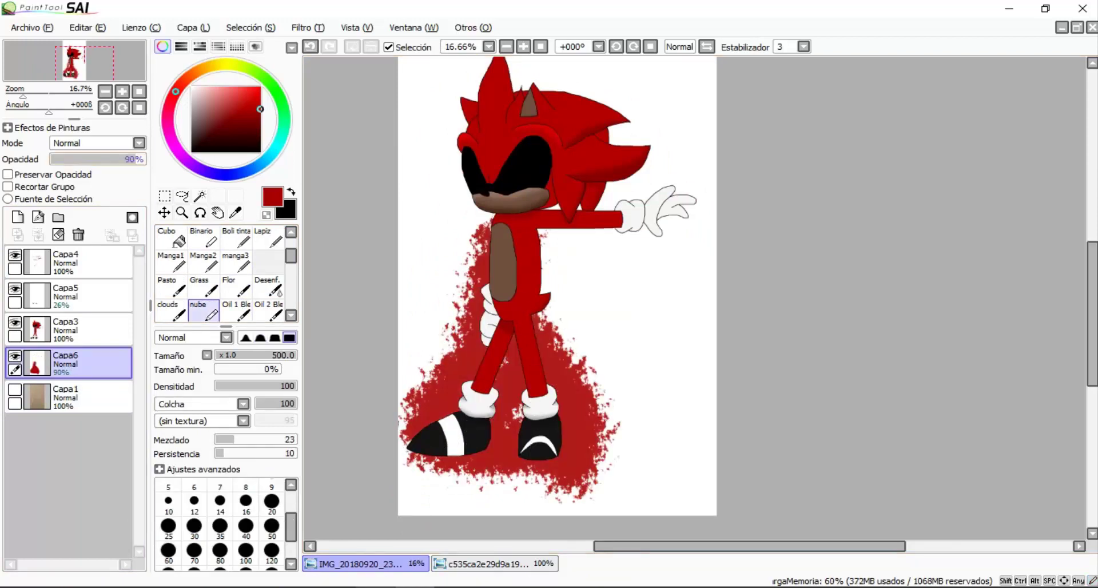
Extend the rough red halo on Capa6 around the outstretched arm, the spikes and the head
{"action": "mouse_move", "coordinate": [570, 278]}
{"action": "left_mouse_down"}
{"action": "mouse_move", "coordinate": [657, 229]}
{"action": "mouse_move", "coordinate": [629, 149]}
{"action": "mouse_move", "coordinate": [595, 229]}
{"action": "mouse_move", "coordinate": [607, 120]}
{"action": "mouse_move", "coordinate": [572, 109]}
{"action": "left_mouse_up"}
{"action": "scroll", "coordinate": [572, 108], "scroll_direction": "down", "scroll_amount": 1}
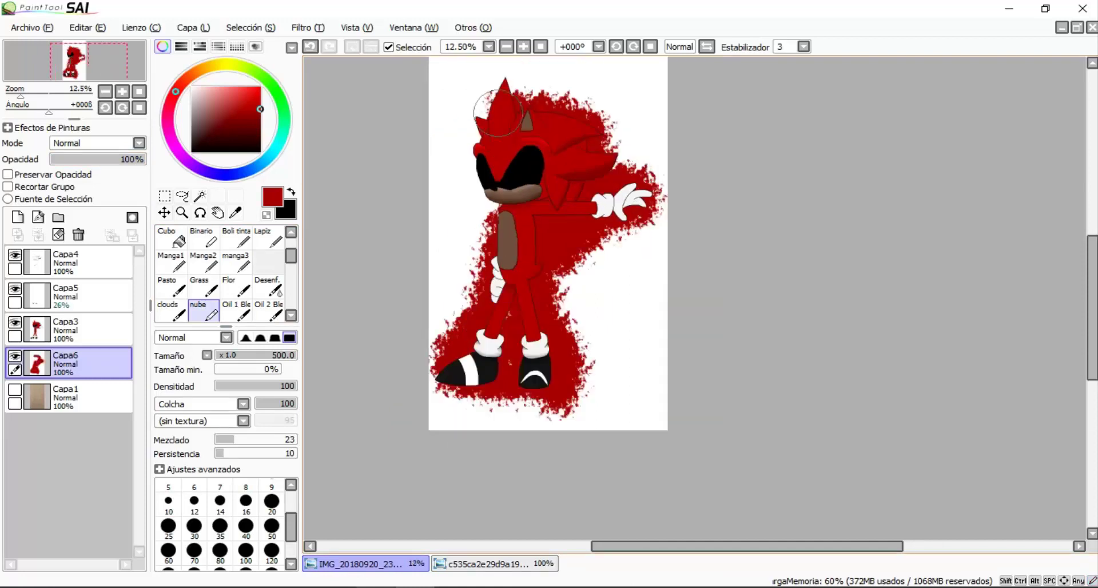
{"action": "scroll", "coordinate": [526, 233], "scroll_direction": "up", "scroll_amount": 2}
{"action": "mouse_move", "coordinate": [526, 233]}
{"action": "left_mouse_down"}
{"action": "mouse_move", "coordinate": [572, 343]}
{"action": "mouse_move", "coordinate": [558, 461]}
{"action": "left_mouse_up"}
Fill in the remaining gaps of the red halo below the face, beside the torso and around the striped shoe
{"action": "scroll", "coordinate": [558, 460], "scroll_direction": "down", "scroll_amount": 1}
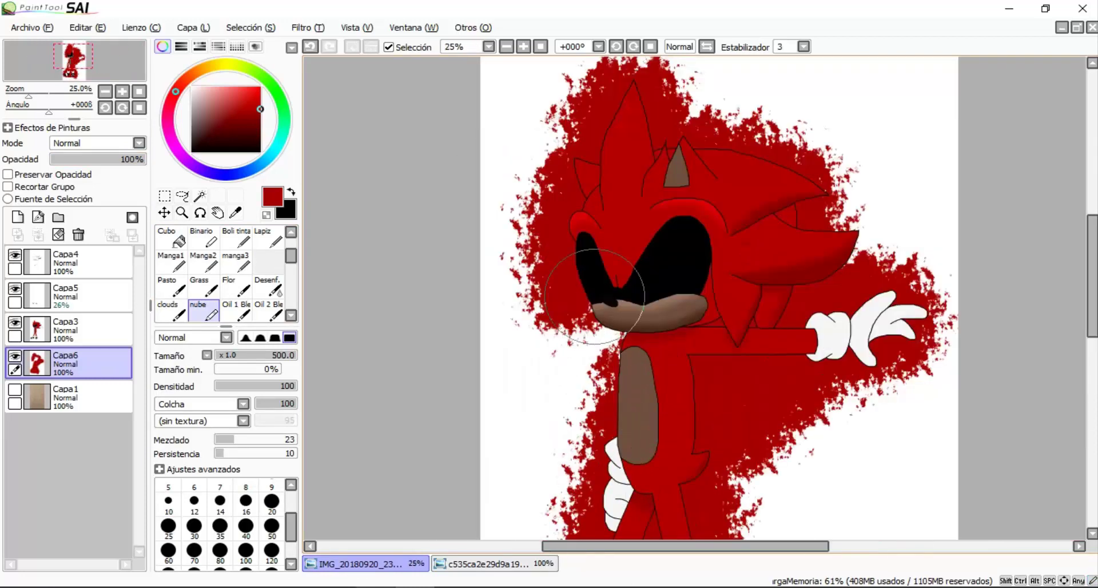
{"action": "scroll", "coordinate": [620, 368], "scroll_direction": "down", "scroll_amount": 1}
{"action": "scroll", "coordinate": [620, 367], "scroll_direction": "up", "scroll_amount": 1}
{"action": "scroll", "coordinate": [637, 355], "scroll_direction": "down", "scroll_amount": 1}
{"action": "scroll", "coordinate": [638, 354], "scroll_direction": "up", "scroll_amount": 1}
{"action": "left_click_drag", "start_coordinate": [638, 354], "coordinate": [543, 343]}
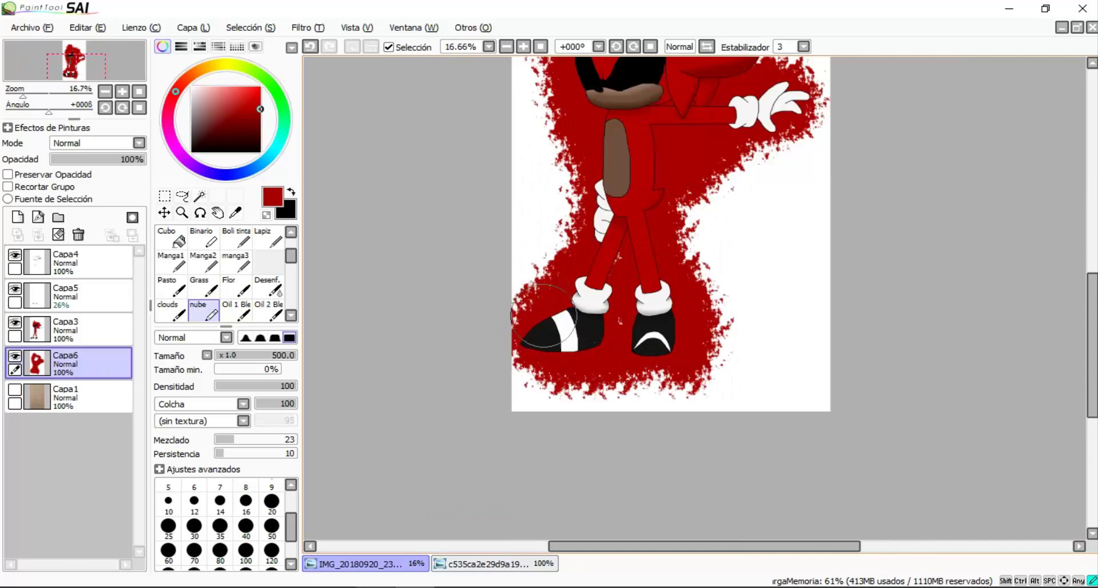
Add a new layer and place it directly beneath Capa6
{"action": "scroll", "coordinate": [616, 246], "scroll_direction": "down", "scroll_amount": 1}
{"action": "left_click", "coordinate": [17, 217]}
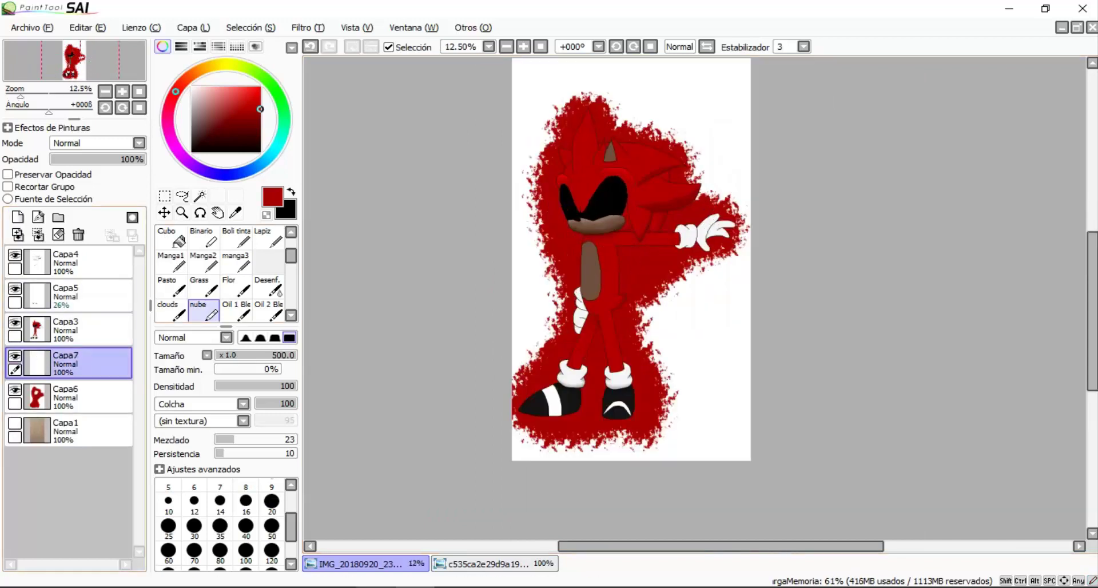
{"action": "left_click_drag", "start_coordinate": [69, 363], "coordinate": [68, 396]}
Fill the new layer with a very dark navy blue using the Cubo tool as the background
{"action": "left_click", "coordinate": [221, 174]}
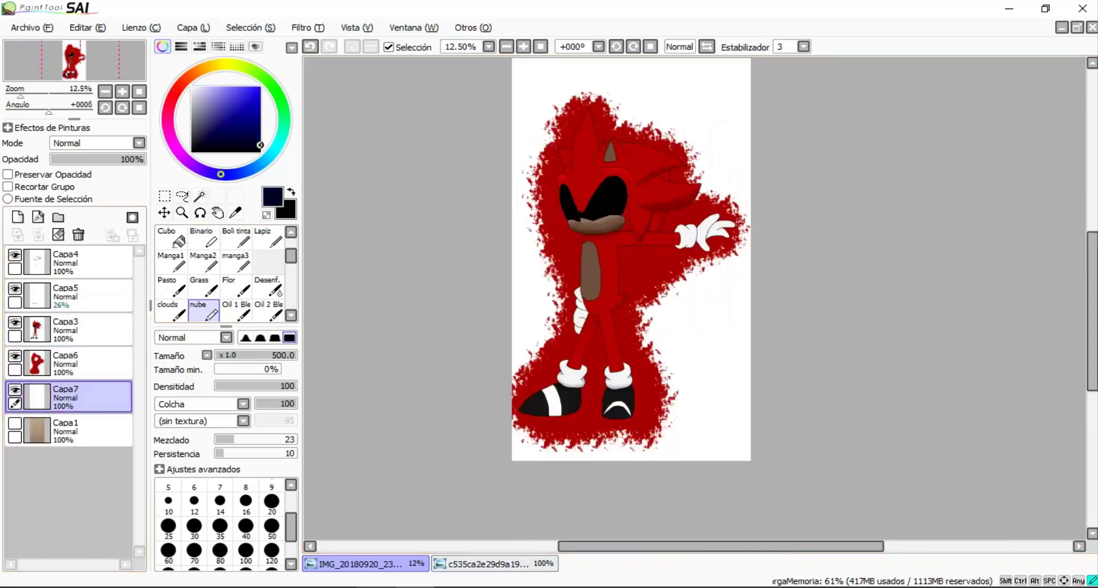
{"action": "left_click", "coordinate": [170, 237]}
{"action": "left_click", "coordinate": [715, 143]}
{"action": "scroll", "coordinate": [695, 298], "scroll_direction": "down", "scroll_amount": 1}
{"action": "scroll", "coordinate": [694, 297], "scroll_direction": "up", "scroll_amount": 2}
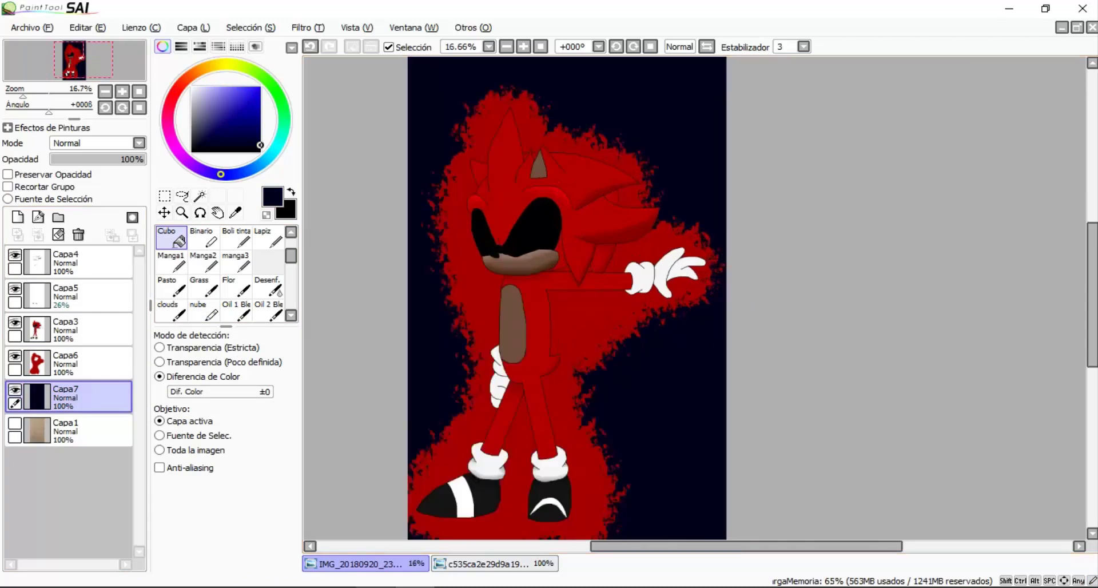
{"action": "scroll", "coordinate": [567, 298], "scroll_direction": "down", "scroll_amount": 2}
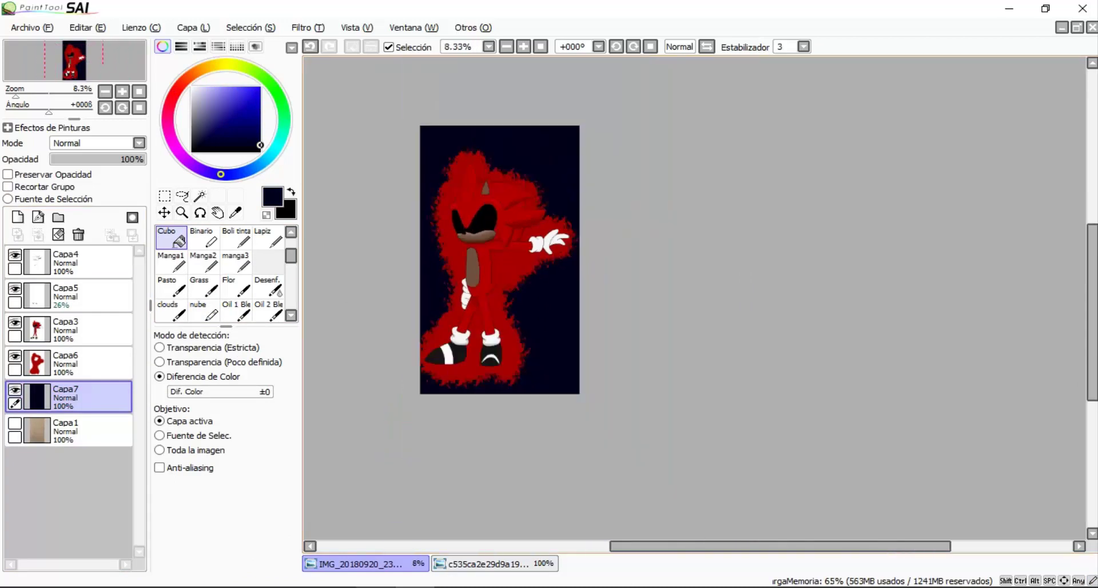
{"action": "scroll", "coordinate": [523, 257], "scroll_direction": "up", "scroll_amount": 1}
Recolour the halo on Capa6 a darker red with the Cubo tool so the figure stands out from it
{"action": "left_click", "coordinate": [91, 362]}
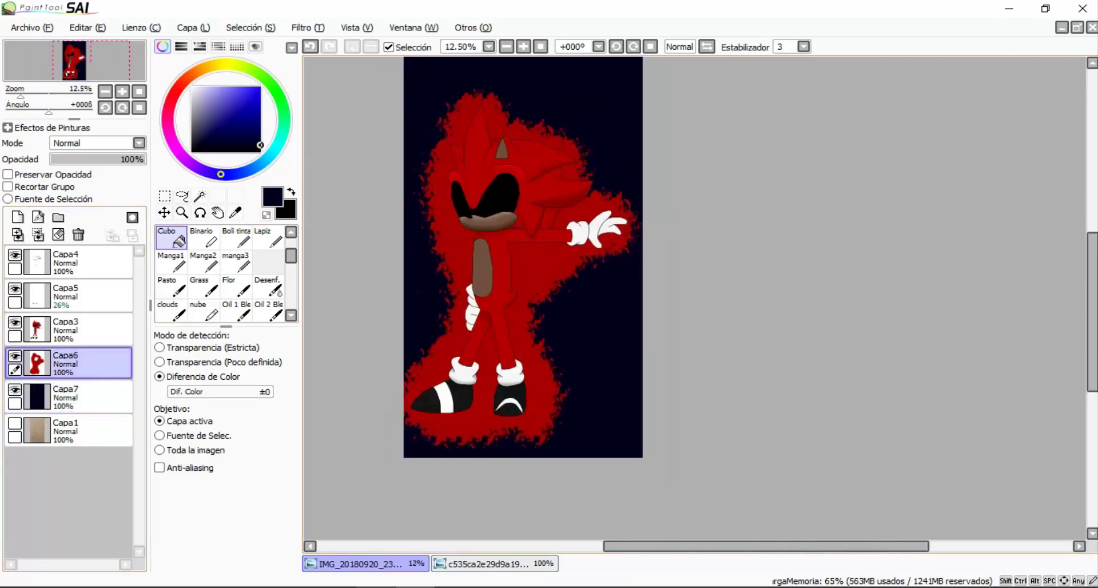
{"action": "left_click", "coordinate": [515, 320], "text": "alt"}
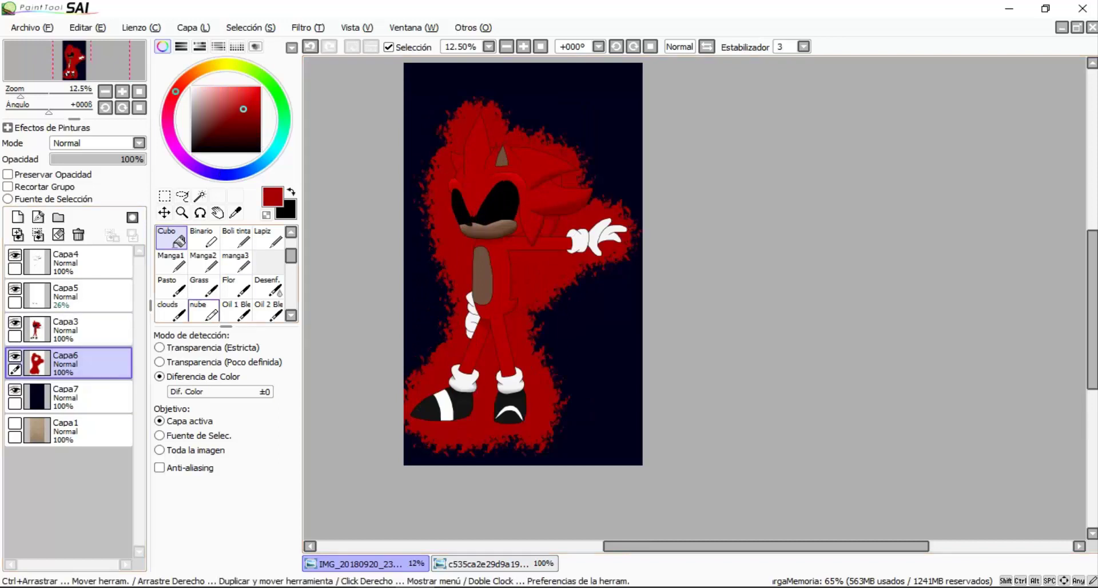
{"action": "left_click", "coordinate": [204, 311]}
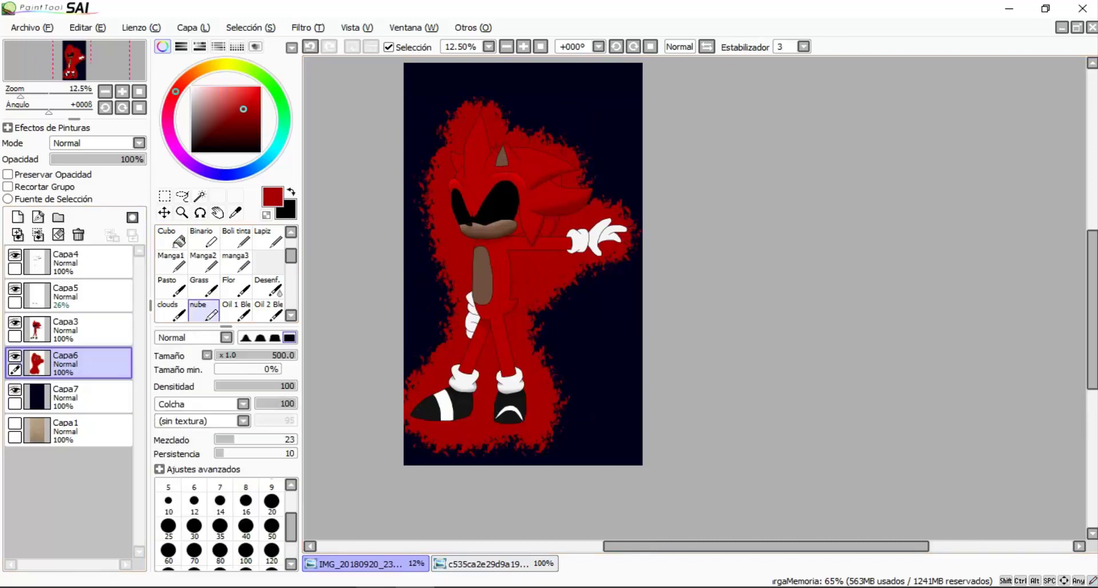
{"action": "left_click", "coordinate": [491, 158], "text": "alt"}
{"action": "left_click", "coordinate": [170, 237]}
{"action": "scroll", "coordinate": [524, 258], "scroll_direction": "down", "scroll_amount": 1}
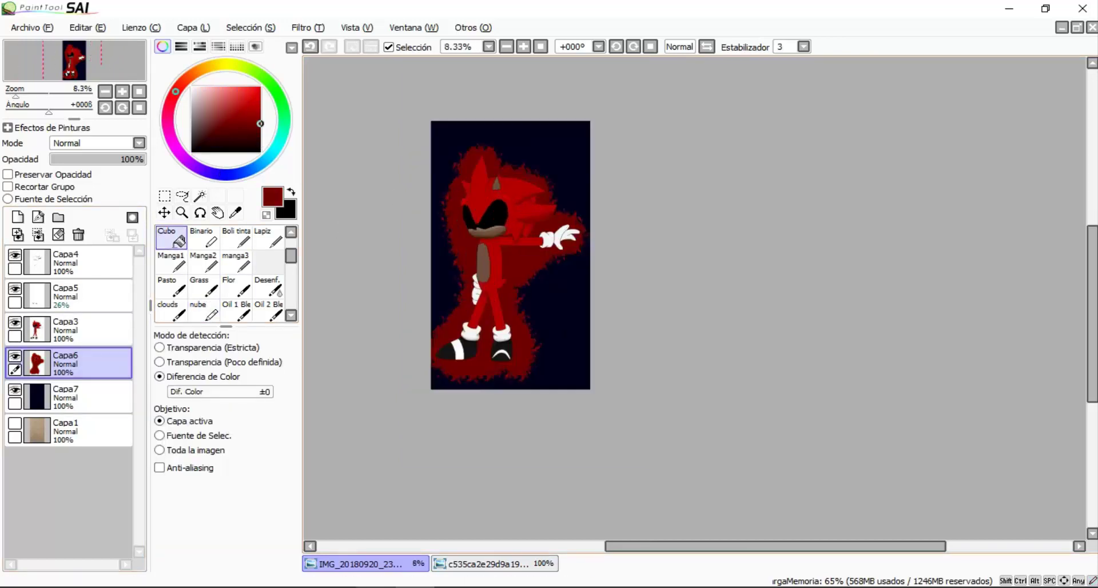
Change the background fill on Capa7 to black
{"action": "scroll", "coordinate": [523, 257], "scroll_direction": "up", "scroll_amount": 1}
{"action": "left_click", "coordinate": [86, 394]}
{"action": "left_click", "coordinate": [192, 152]}
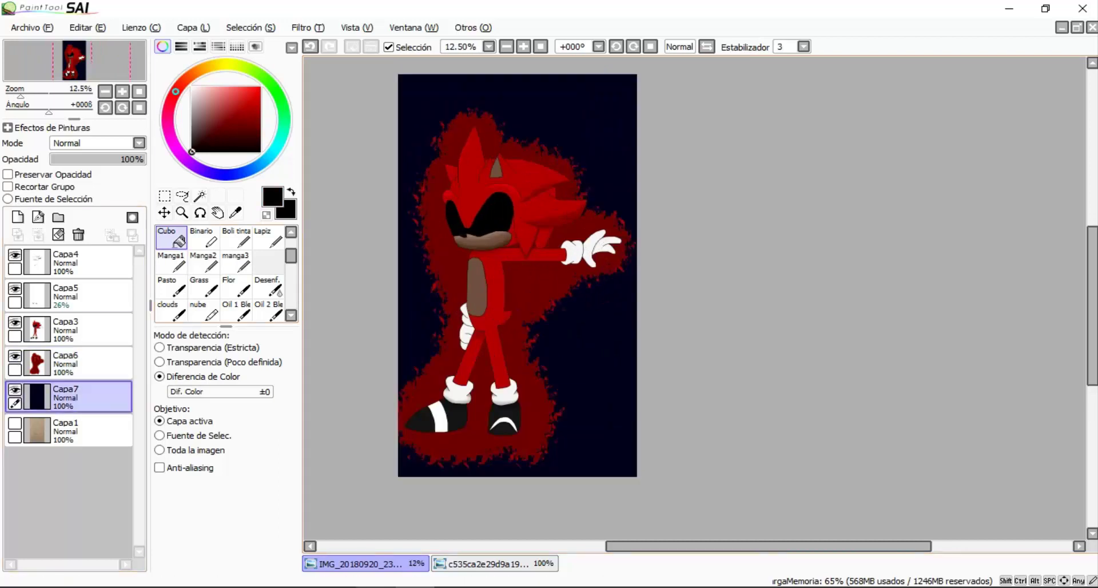